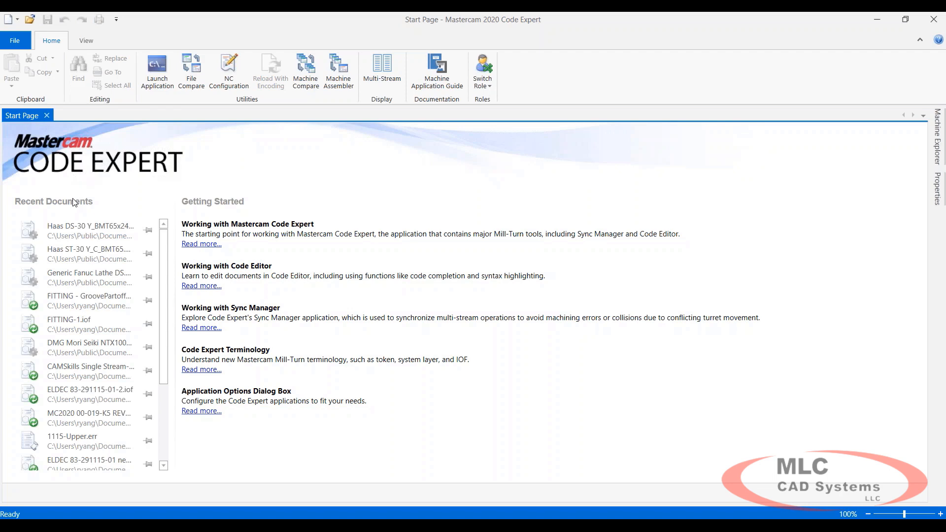
# - Switch from Code Expert to Mastercam and look over the list of available Mill-Turn machine definitions
pyautogui.click(877, 23)
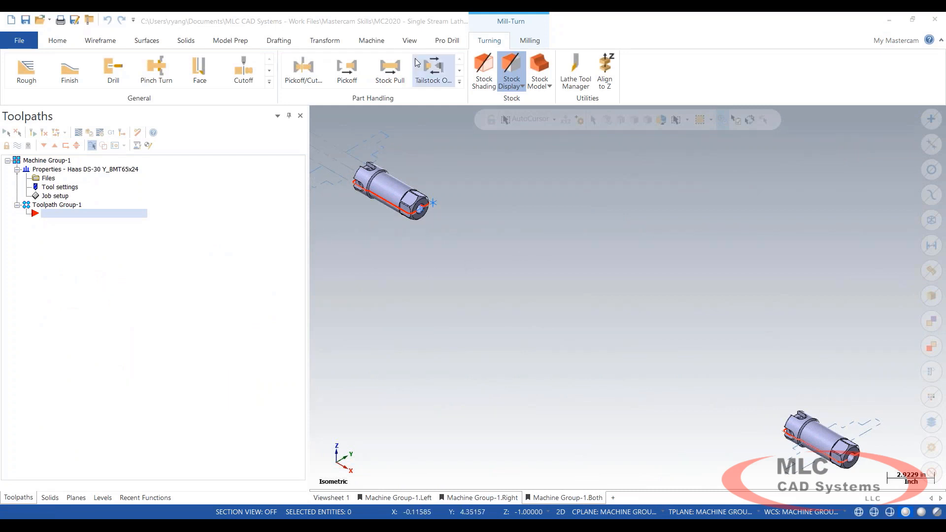
pyautogui.click(366, 41)
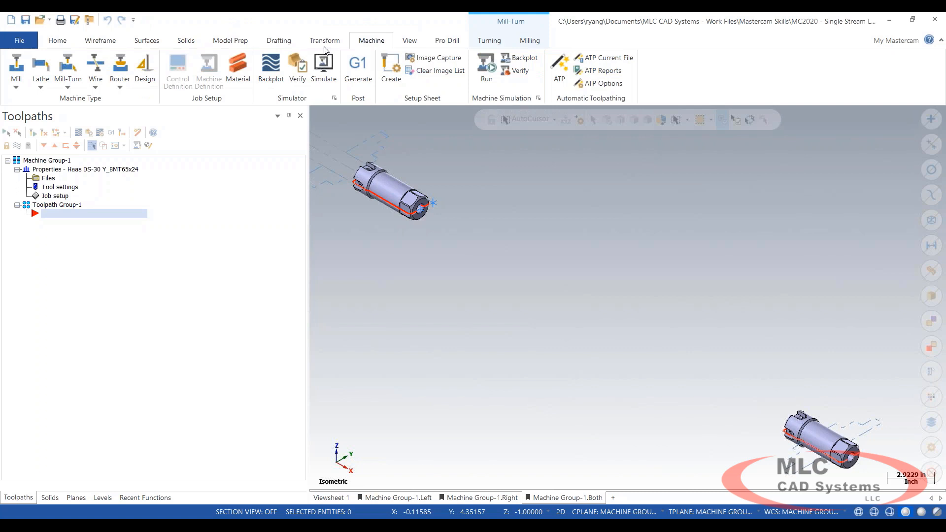
pyautogui.click(63, 89)
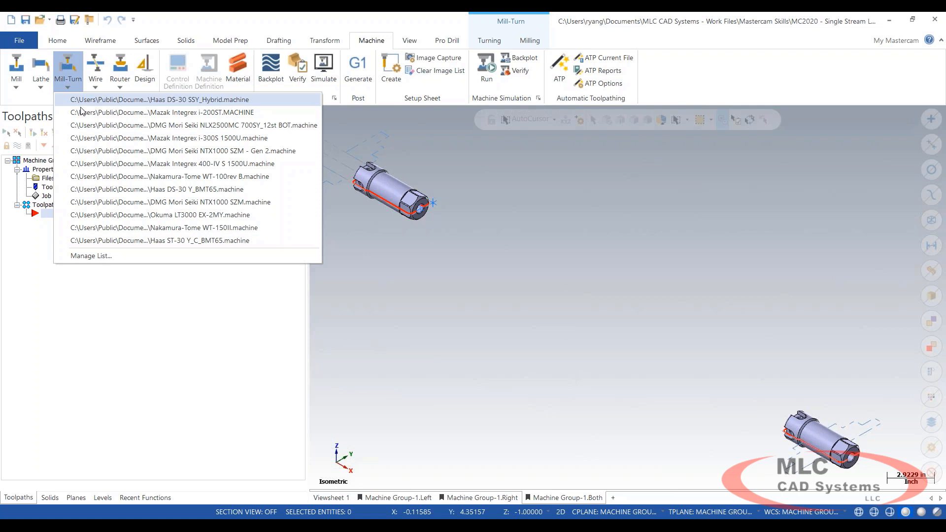
pyautogui.click(143, 275)
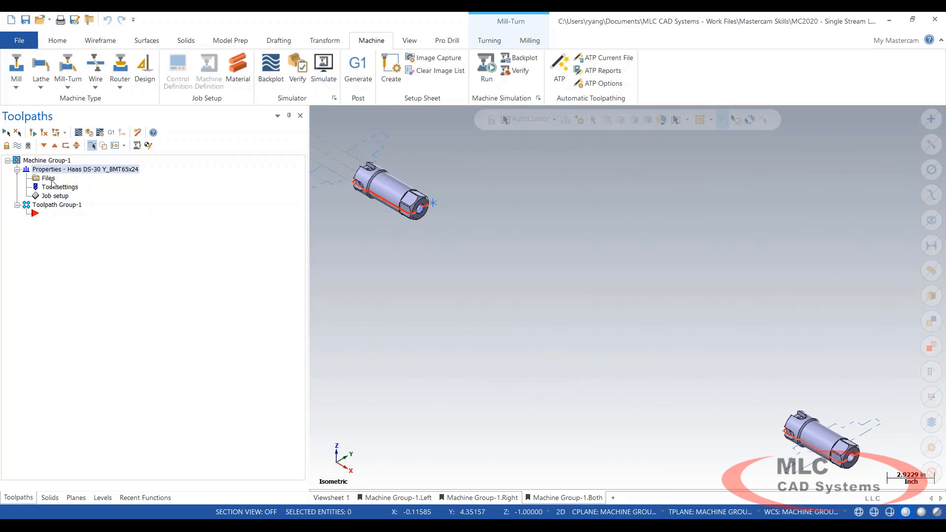
# - Bring up the machine group's job setup and examine the left and right spindle chuck configuration
pyautogui.click(58, 196)
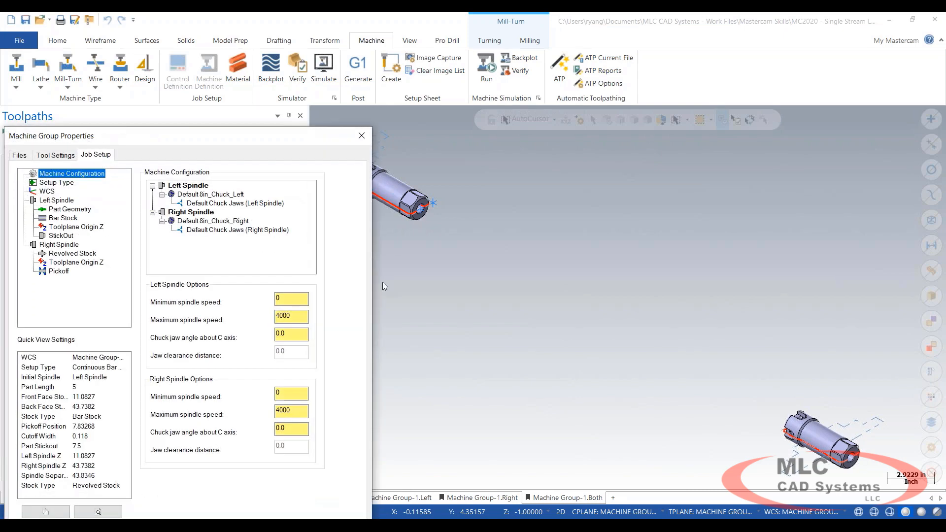
pyautogui.moveTo(304, 141); pyautogui.dragTo(560, 73)
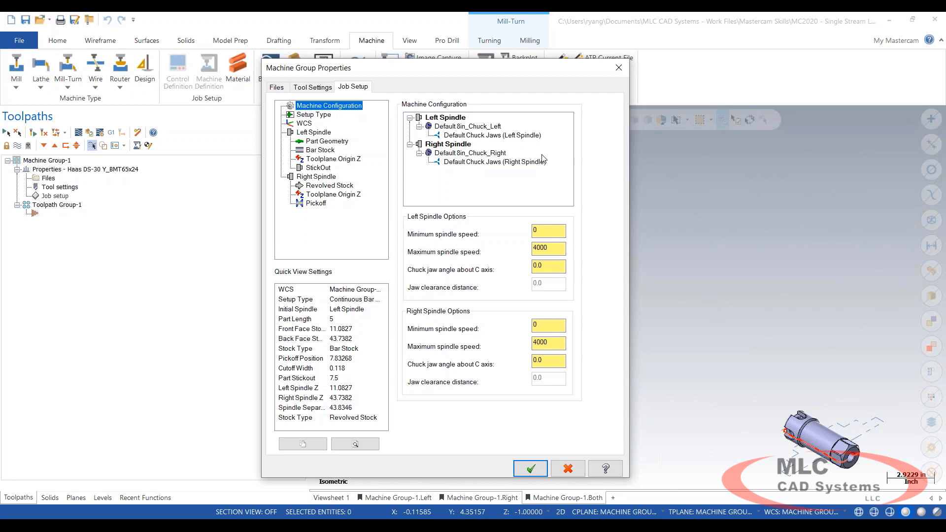
pyautogui.click(449, 118)
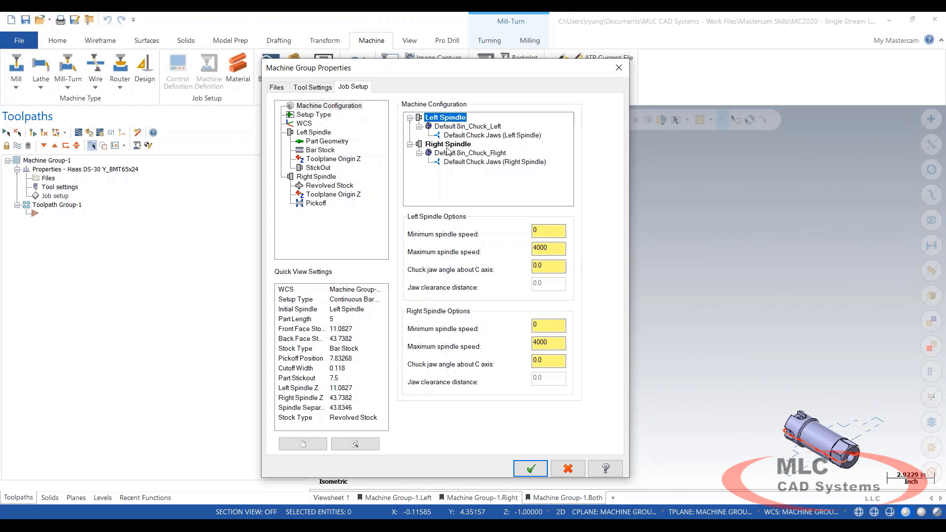
pyautogui.click(450, 144)
# - Try reshaping the left spindle's default chuck jaws by removing one step and adding another, check the clamping parameters, and discard the edit
pyautogui.rightClick(465, 136)
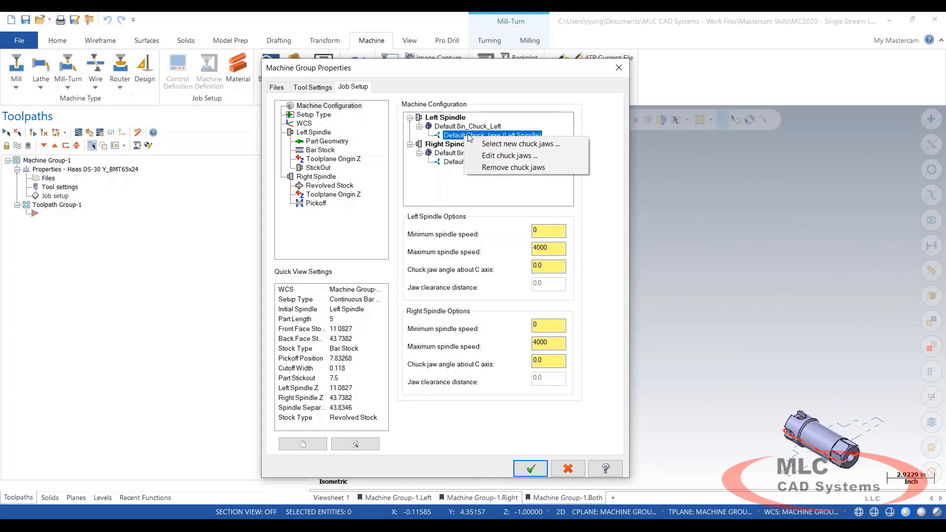
pyautogui.click(490, 157)
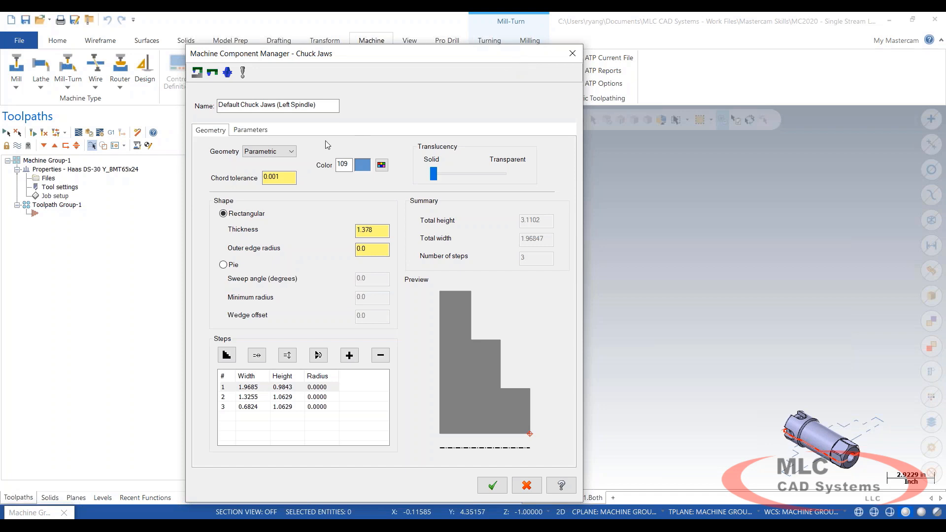
pyautogui.click(380, 356)
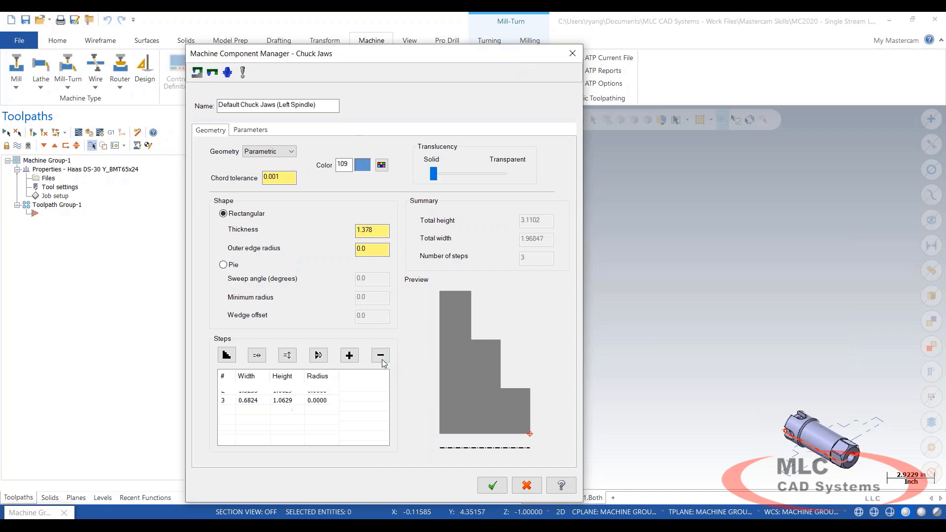
pyautogui.click(351, 357)
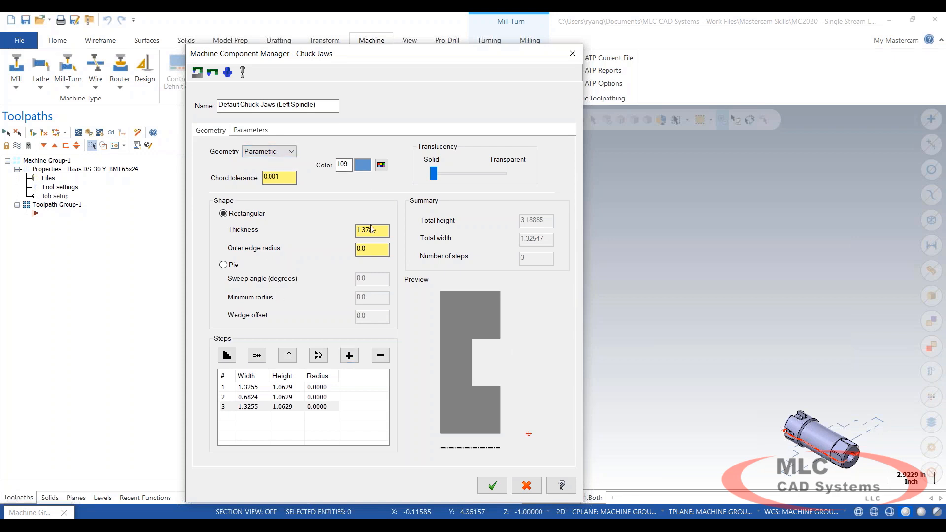
pyautogui.click(372, 251)
pyautogui.click(250, 129)
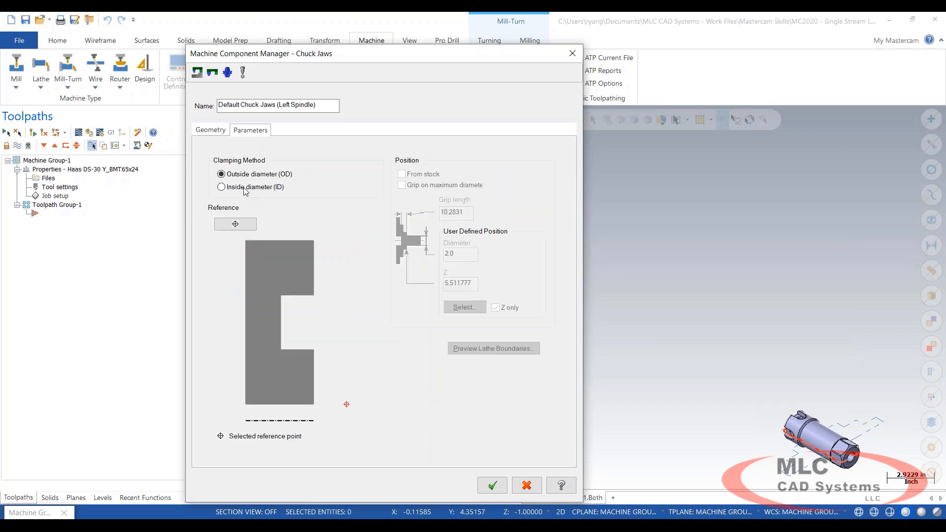
pyautogui.click(527, 485)
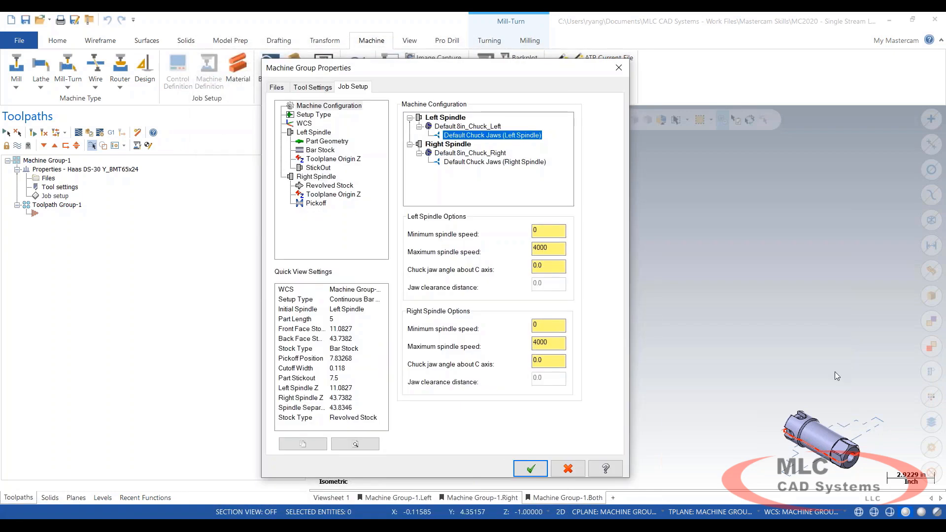
# - Try the Single Pieces of Stock - No Pickoff setup type, then restore Continuous Bar Stock - Pickoff, Stock Pull, Cutoff
pyautogui.click(313, 116)
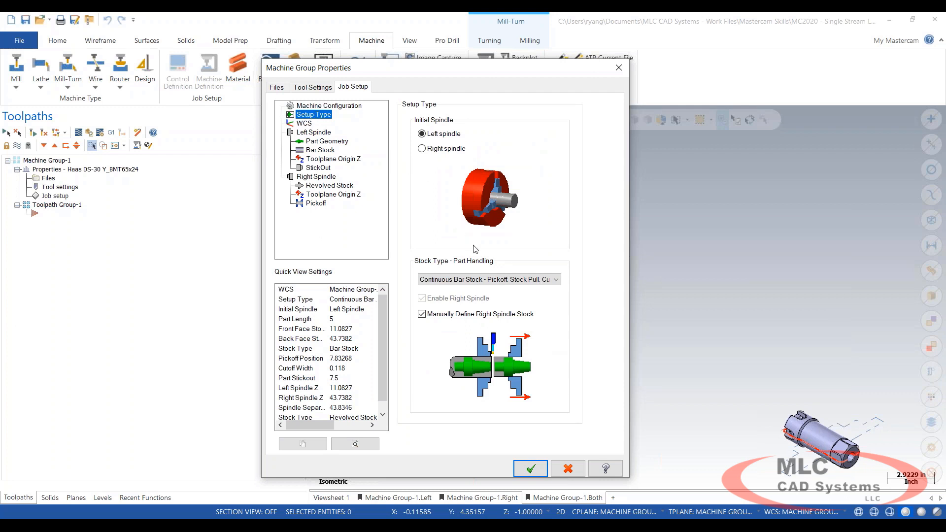
pyautogui.click(552, 280)
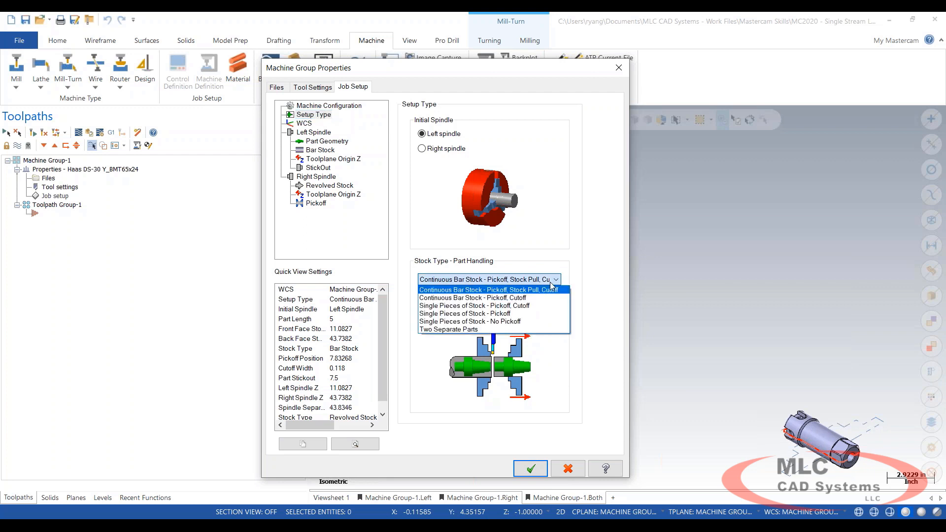
pyautogui.click(522, 323)
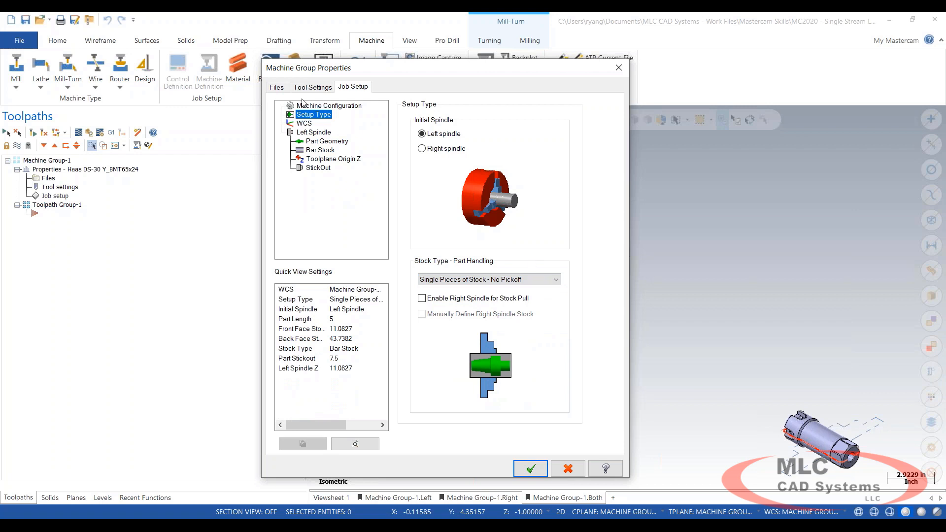
pyautogui.click(304, 106)
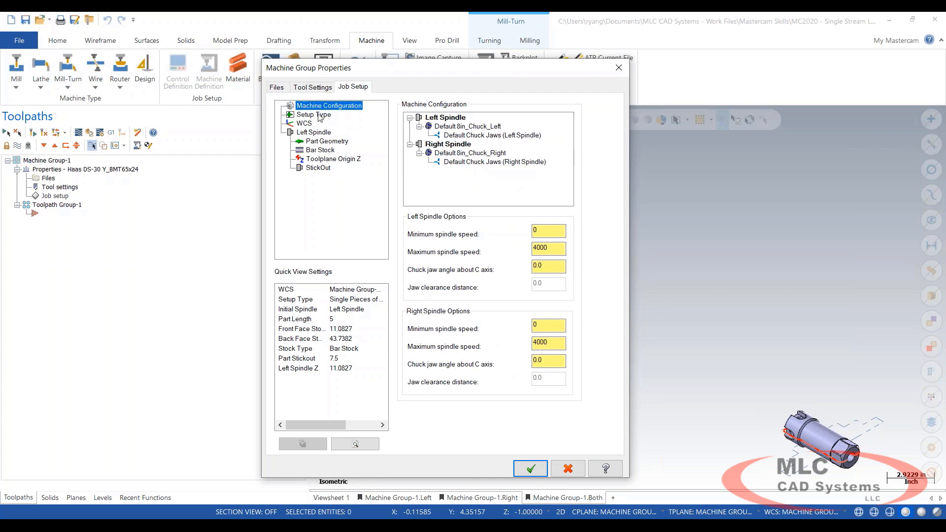
pyautogui.click(319, 116)
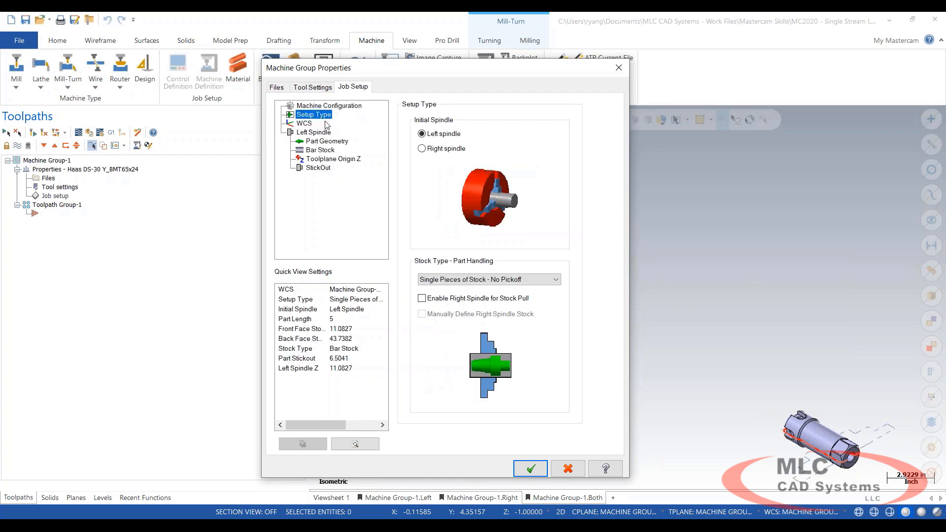
pyautogui.click(559, 277)
pyautogui.click(473, 288)
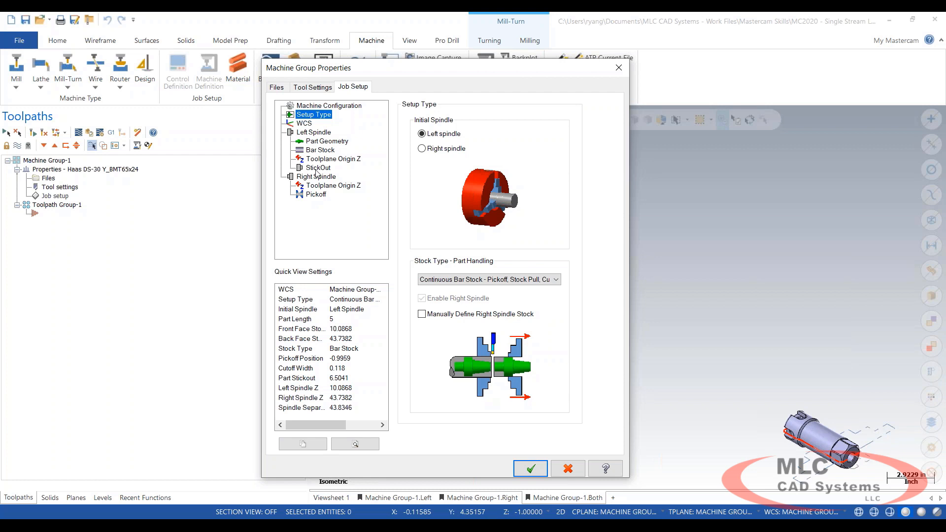
# - Review the left spindle's part geometry and bar stock settings and the right spindle's pickoff settings, closing the job setup without saving
pyautogui.click(318, 141)
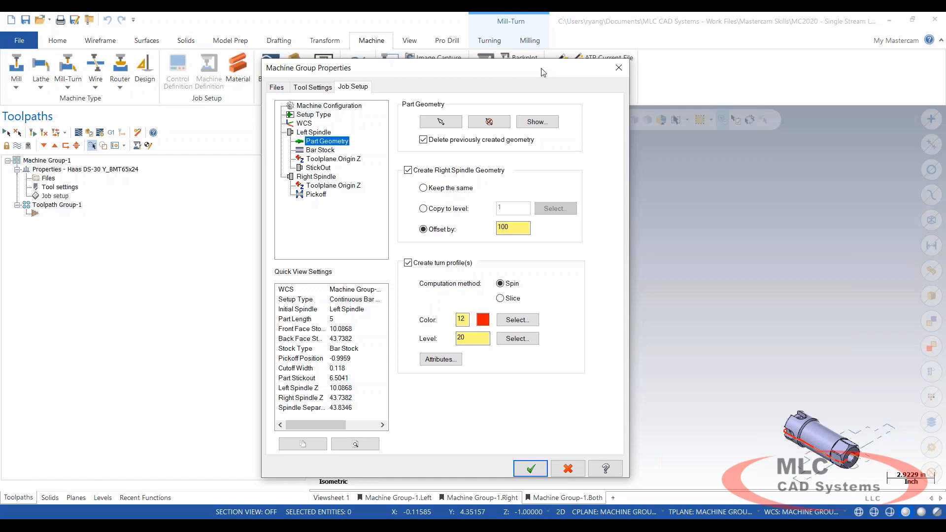
pyautogui.click(325, 152)
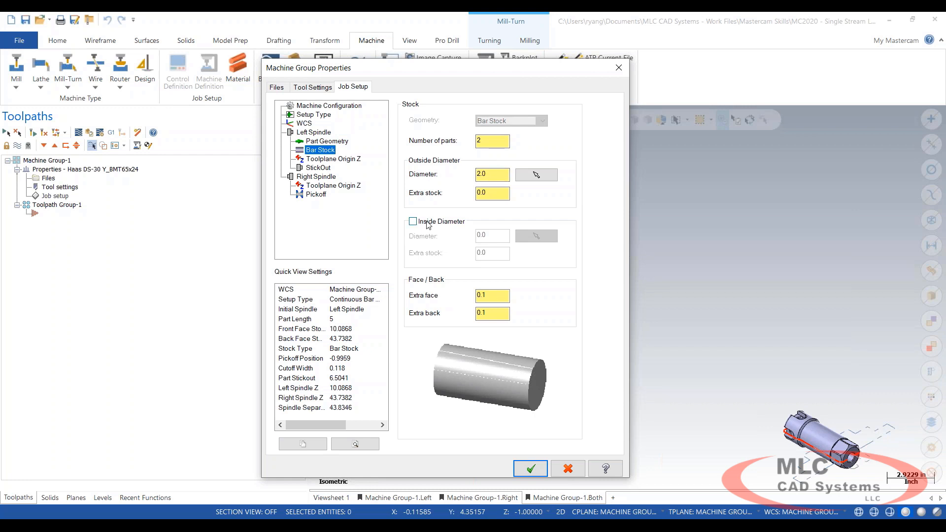
pyautogui.click(316, 195)
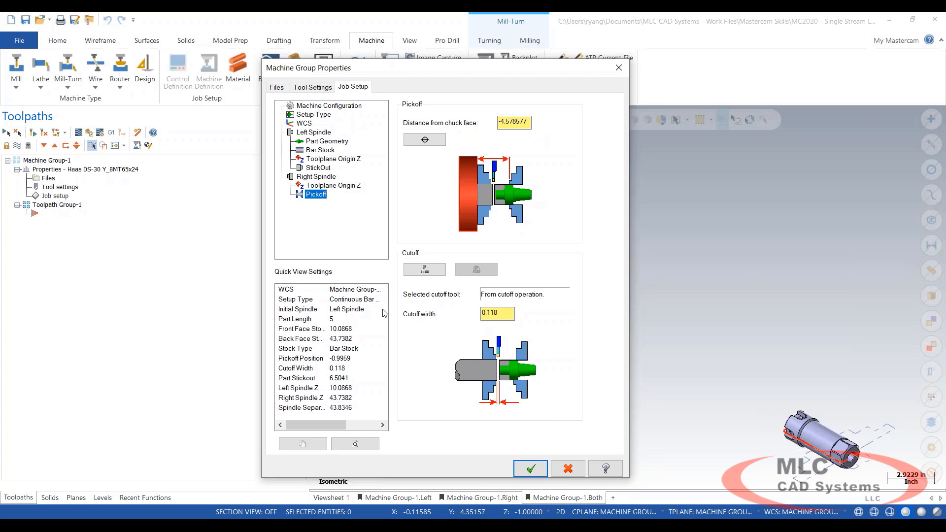
pyautogui.click(567, 468)
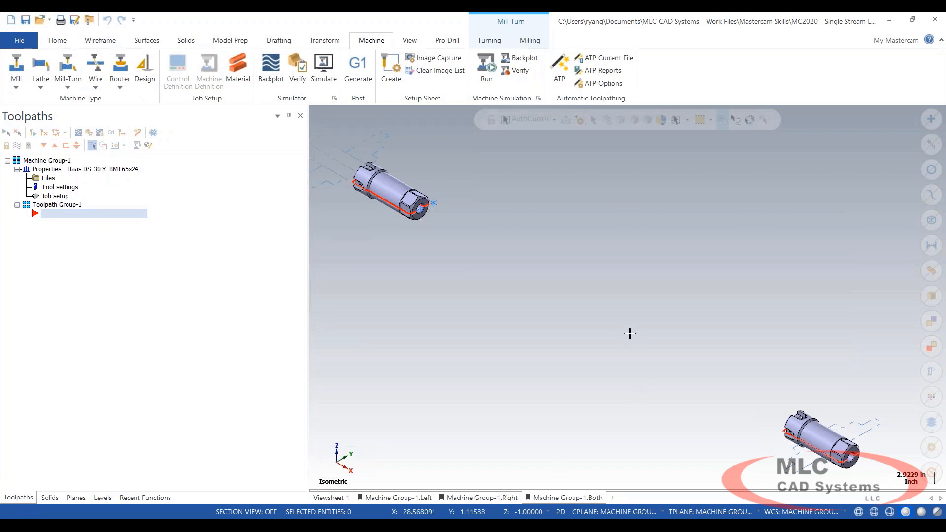
# - Show only the left spindle part's turn profile, without the solid, in a close-up of the Machine Group-1 WCS view
pyautogui.keyDown('shift'); pyautogui.click(385, 198); pyautogui.keyUp('shift')
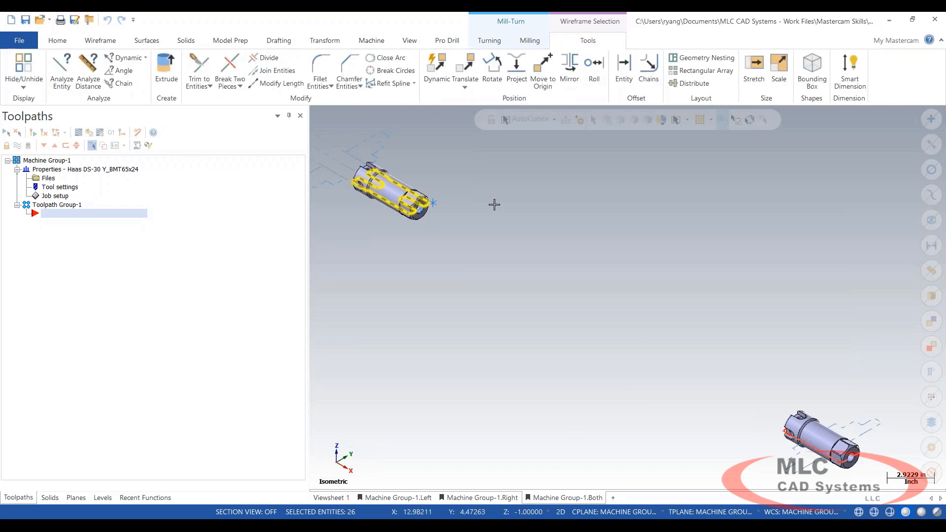
pyautogui.click(539, 262)
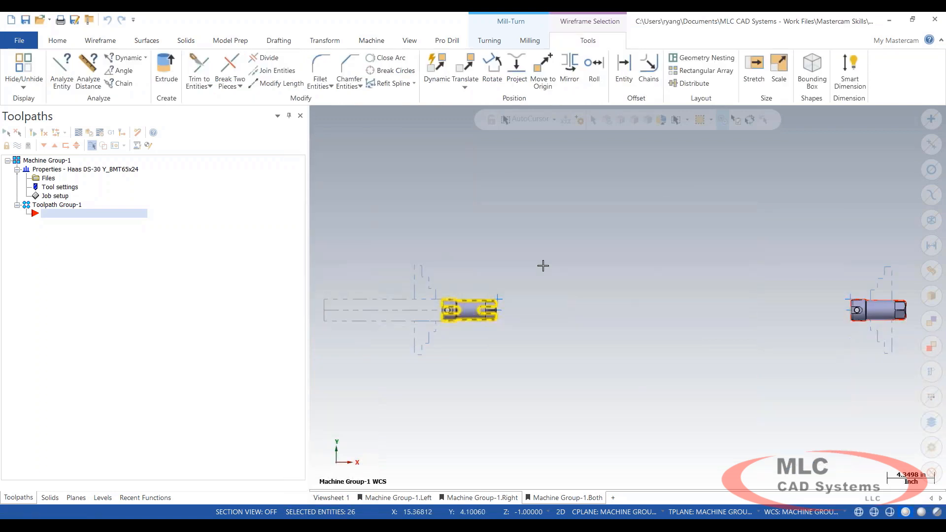
pyautogui.press('Escape')
pyautogui.press('F1')
pyautogui.moveTo(397, 266); pyautogui.dragTo(513, 342)
pyautogui.scroll(2, 752, 374)
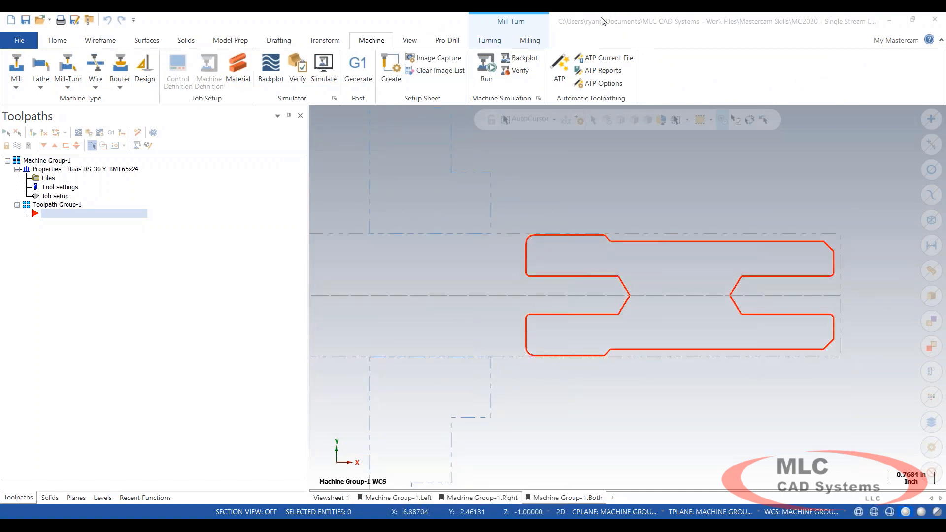
pyautogui.click(489, 42)
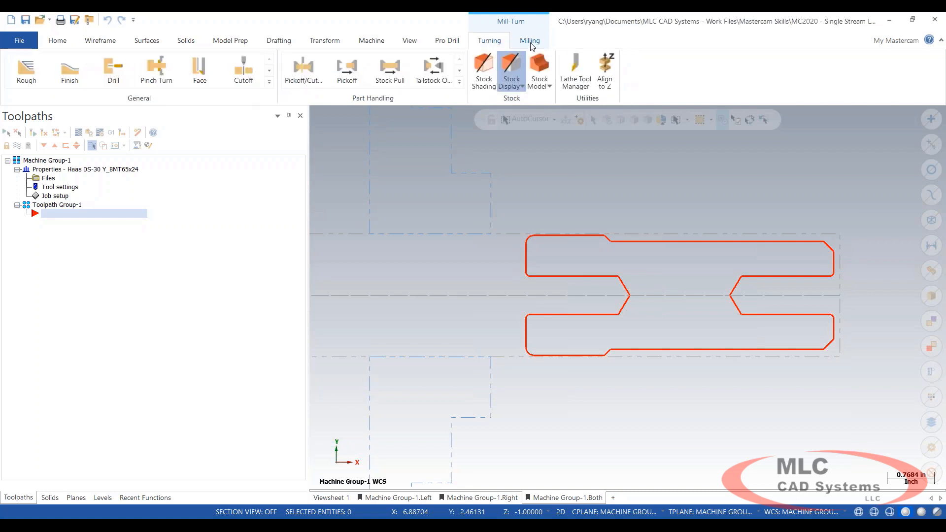
pyautogui.click(531, 41)
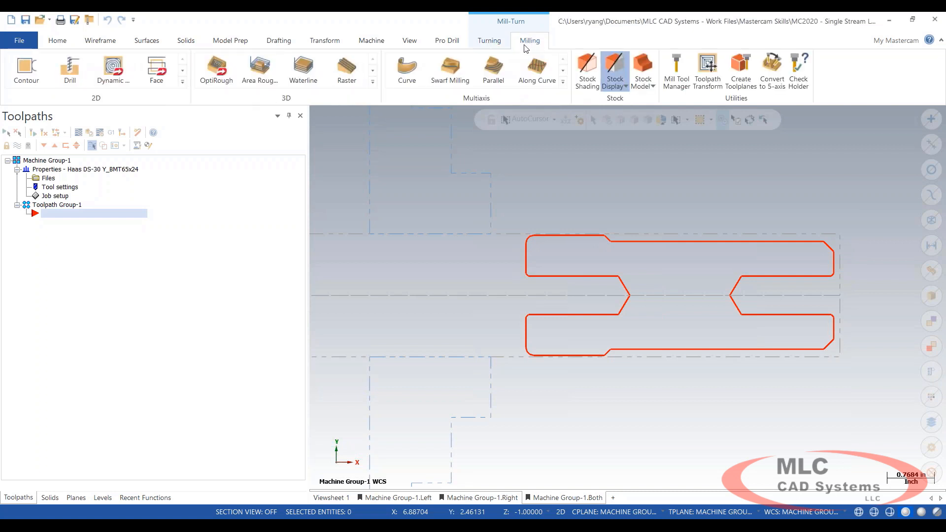
# - Create a Lathe Face toolpath using the stock with the T0202 FACE/ROUGH-MAIN SPINDLE tool and a finish Z of 0.0
pyautogui.click(494, 42)
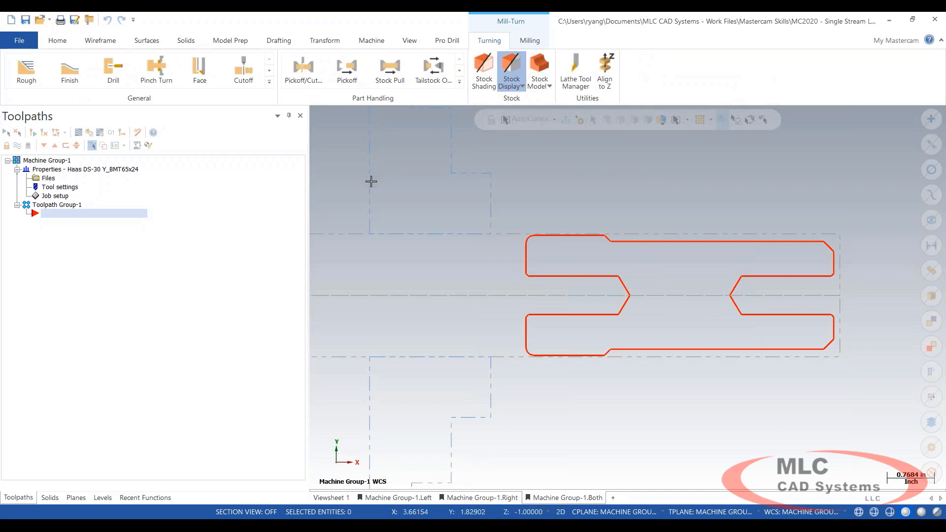
pyautogui.click(213, 70)
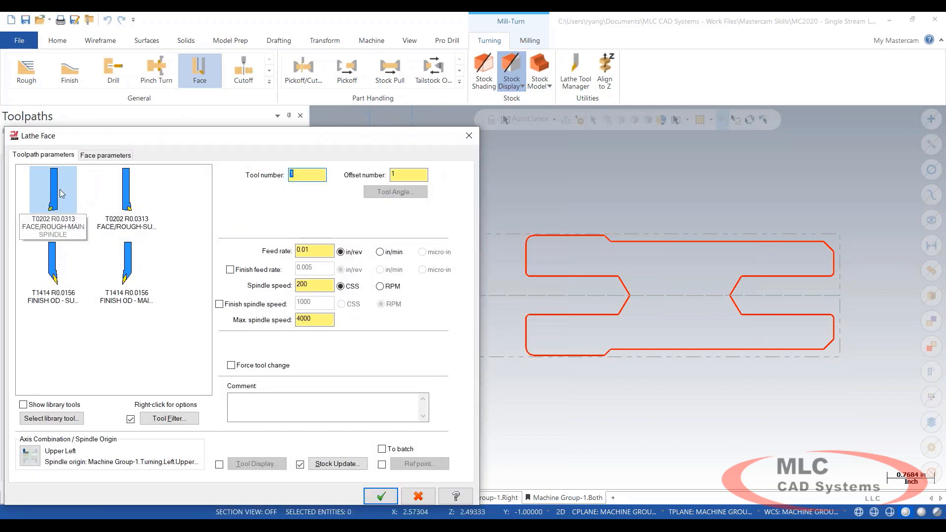
pyautogui.click(62, 192)
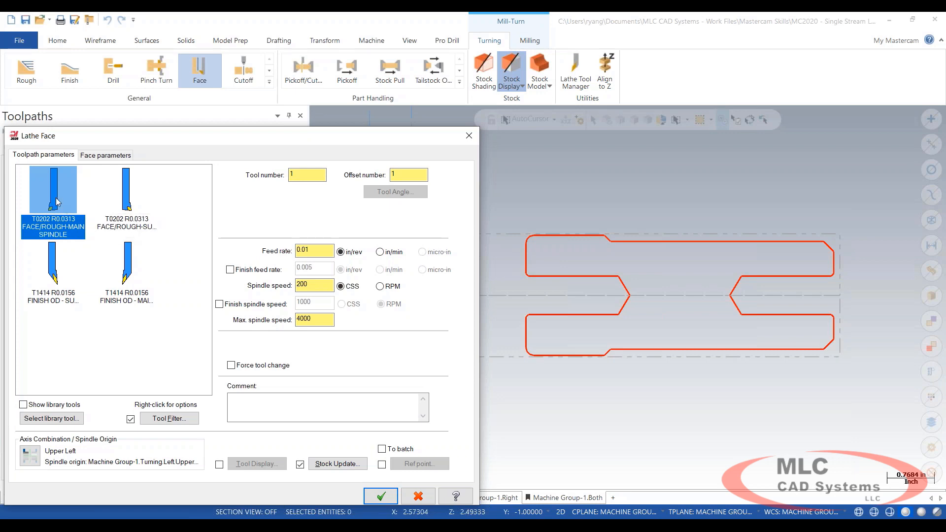
pyautogui.click(99, 157)
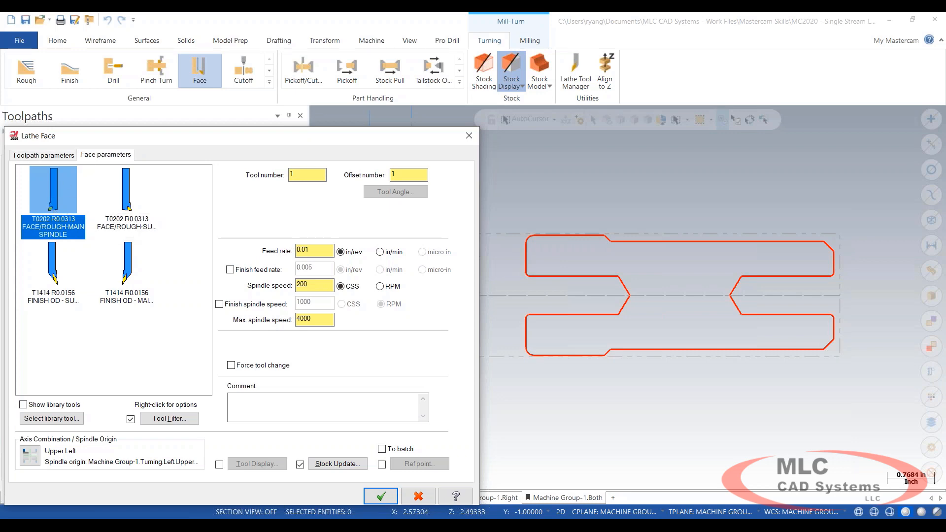
pyautogui.moveTo(355, 133); pyautogui.dragTo(520, 39)
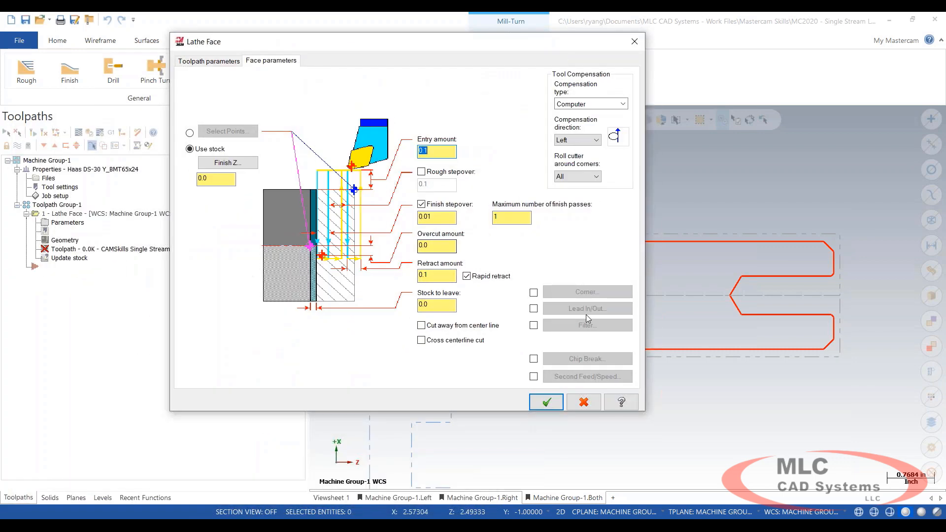
pyautogui.click(558, 404)
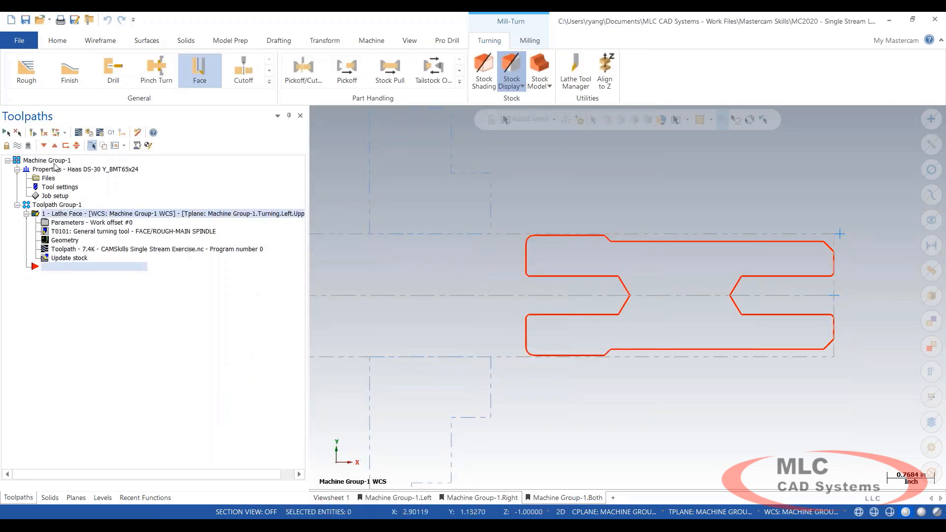
pyautogui.scroll(-3, 608, 303)
pyautogui.scroll(8, 818, 274)
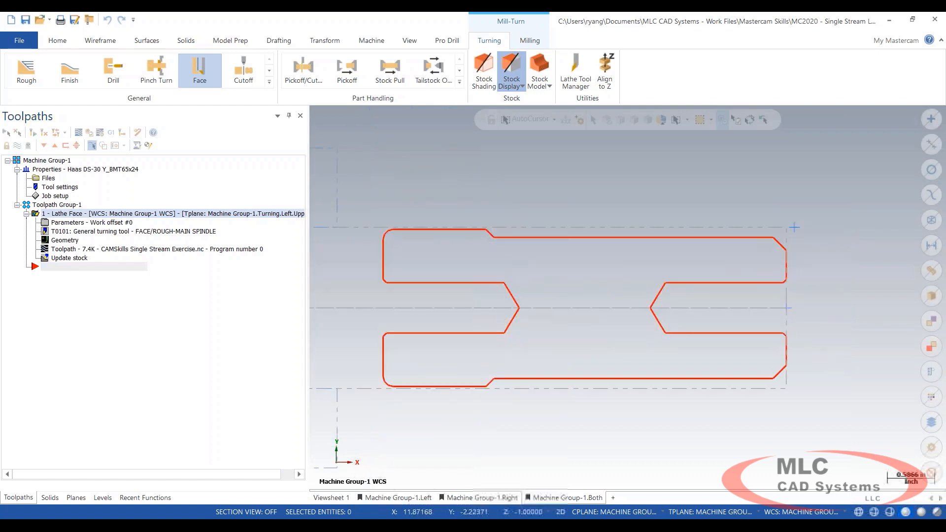
# - Set up a Lathe Rough toolpath on the upper outer profile from the front chamfer to the large diameter, using tool T0101 FACE/ROUGH-MAIN SPINDLE
pyautogui.click(26, 69)
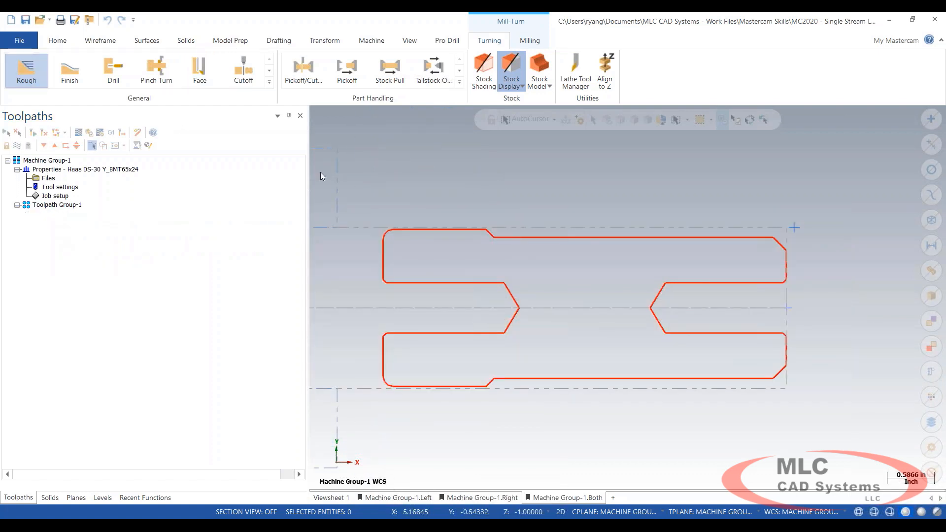
pyautogui.click(783, 245)
pyautogui.click(432, 227)
pyautogui.moveTo(93, 141); pyautogui.dragTo(113, 69)
pyautogui.click(54, 450)
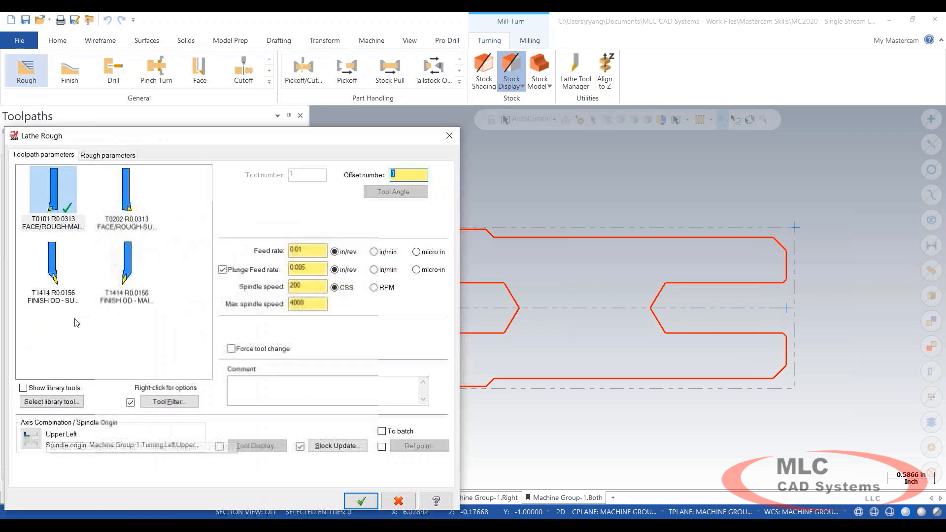
pyautogui.click(127, 155)
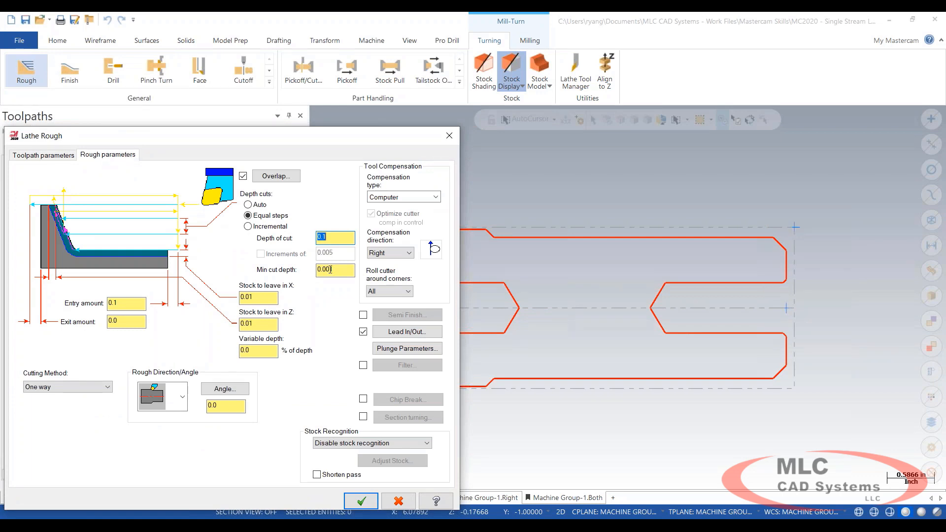
# - Extend the end of the roughing contour by 0.125 in the lead-out settings and generate the toolpath
pyautogui.click(420, 331)
pyautogui.click(54, 155)
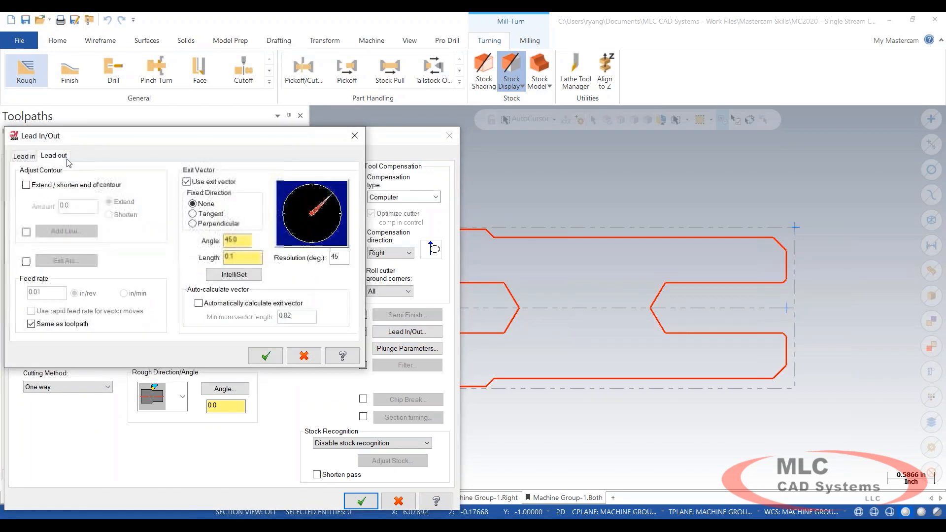
pyautogui.click(41, 186)
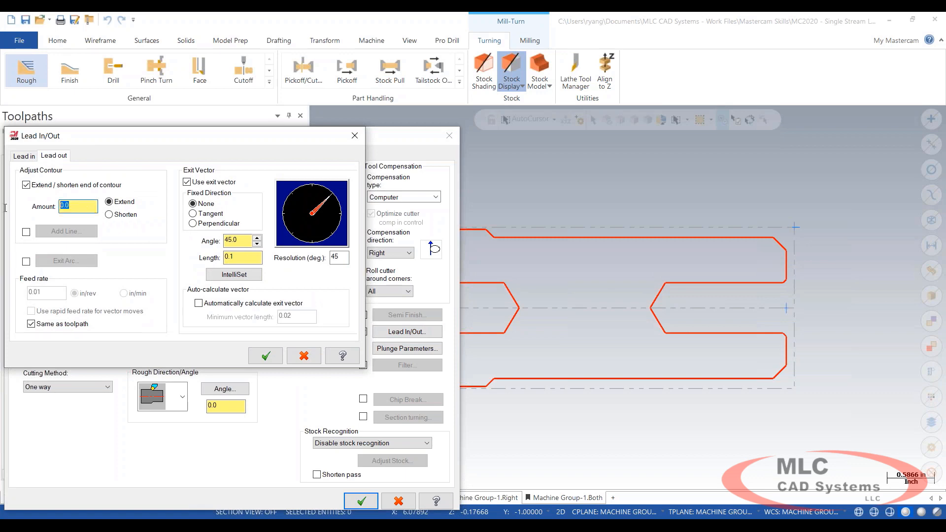
pyautogui.write('0.125')
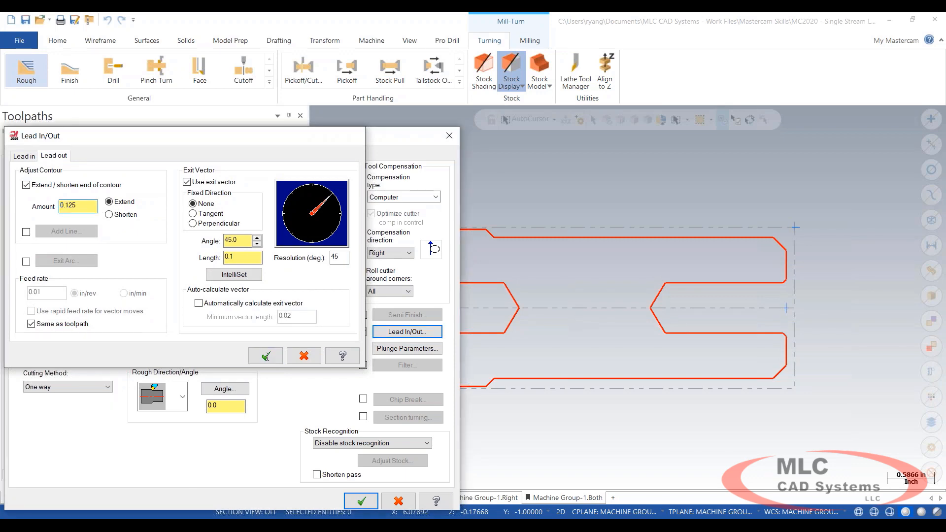
pyautogui.click(265, 356)
pyautogui.click(362, 501)
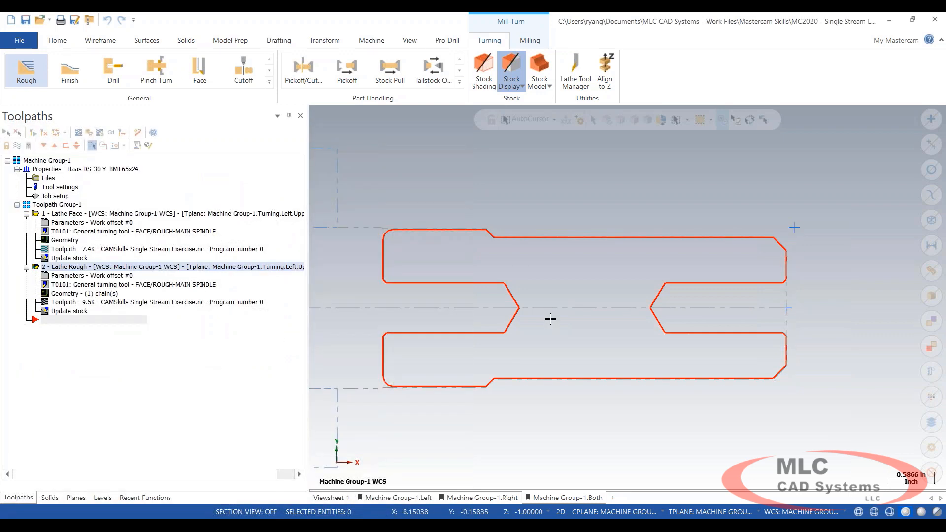
# - Enable a semi-finish pass in the Lathe Rough operation's rough parameters and accept the change
pyautogui.scroll(-5, 621, 189)
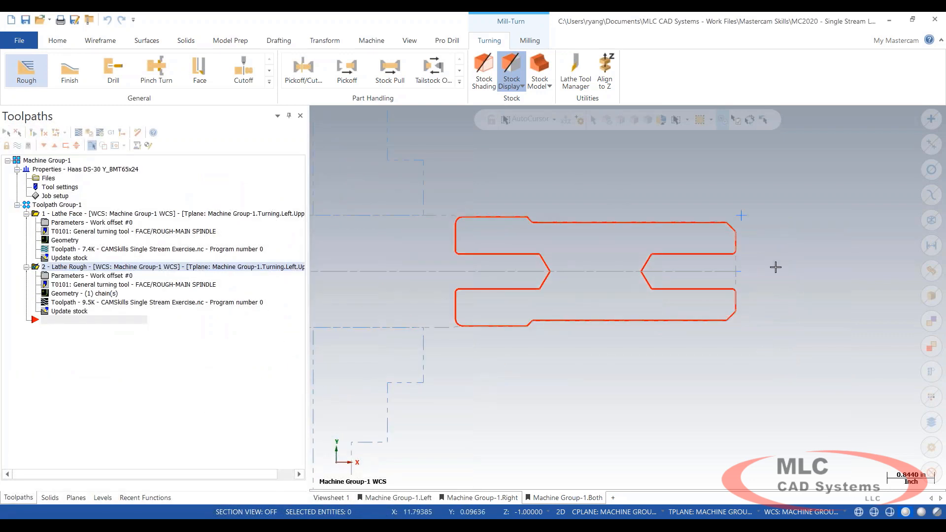
pyautogui.scroll(4, 774, 267)
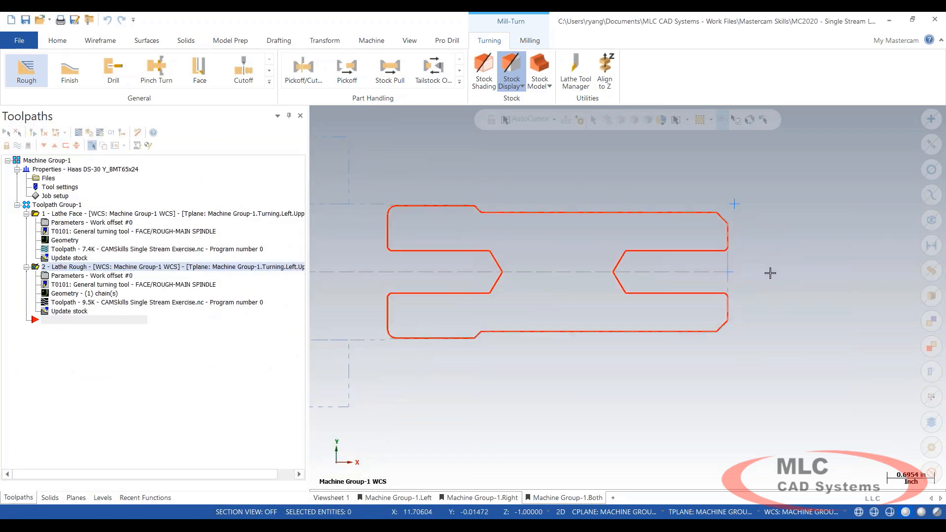
pyautogui.click(64, 277)
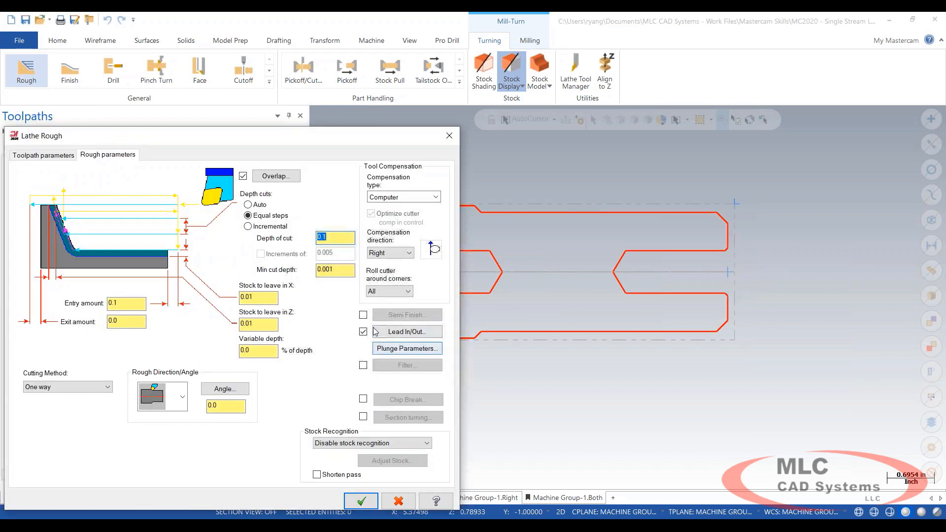
pyautogui.click(363, 315)
pyautogui.moveTo(414, 135); pyautogui.dragTo(447, 68)
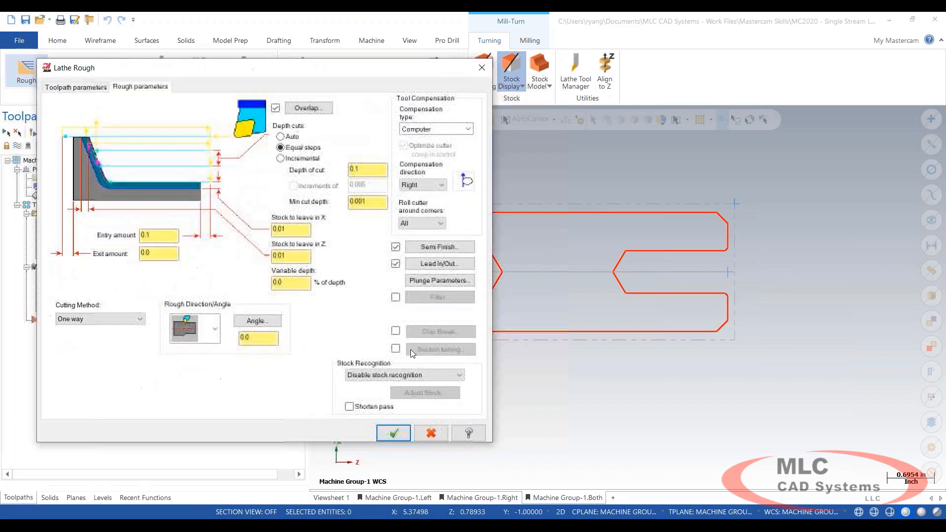
pyautogui.click(394, 433)
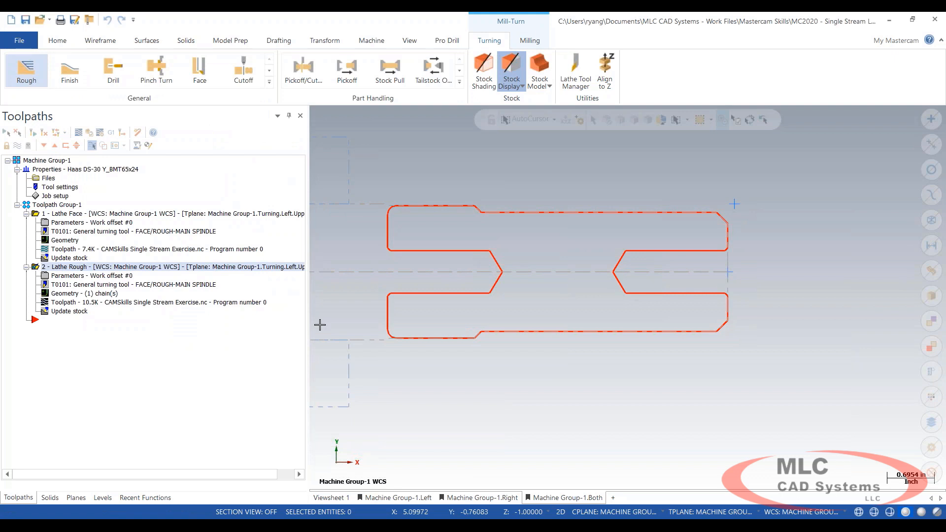
# - Collapse both operations, simulate the Lathe Rough operation in Verify from start to end, and return to the Top (WCS) view
pyautogui.click(26, 213)
pyautogui.click(26, 222)
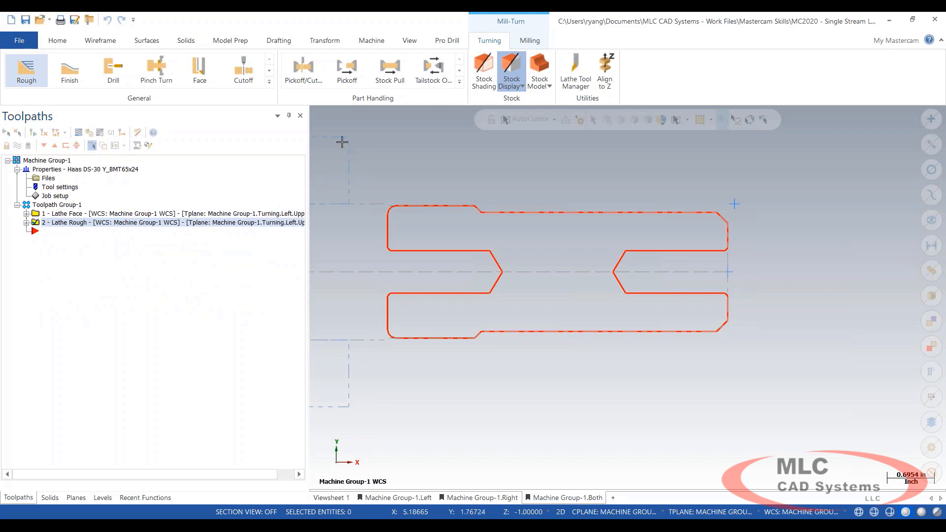
pyautogui.click(89, 133)
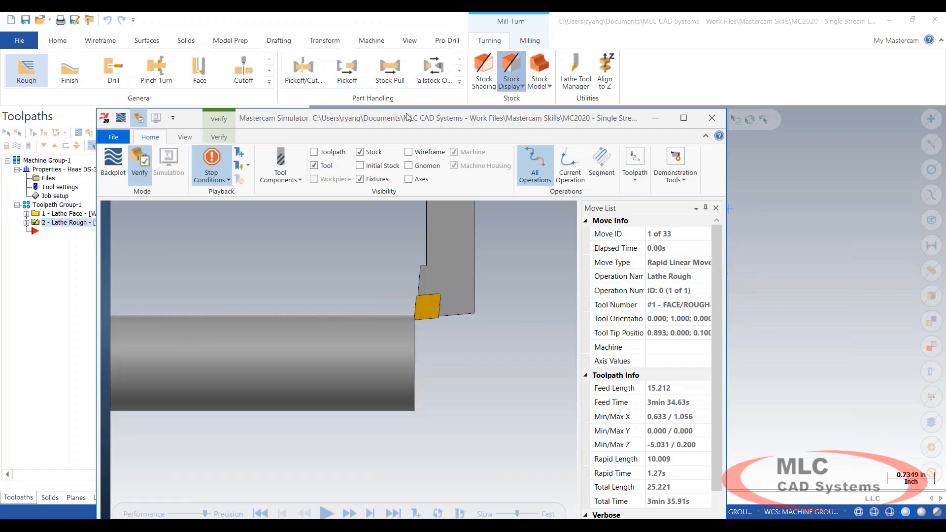
pyautogui.scroll(-4, 390, 196)
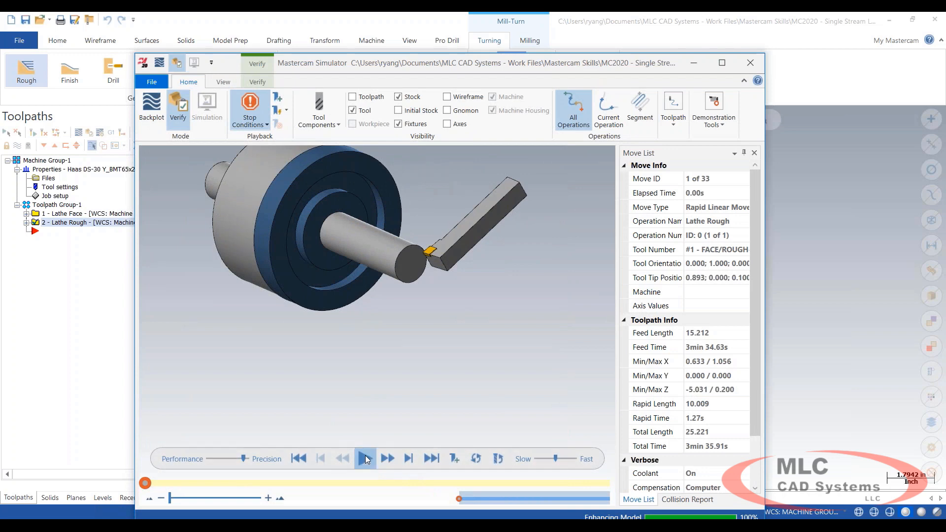
pyautogui.click(365, 457)
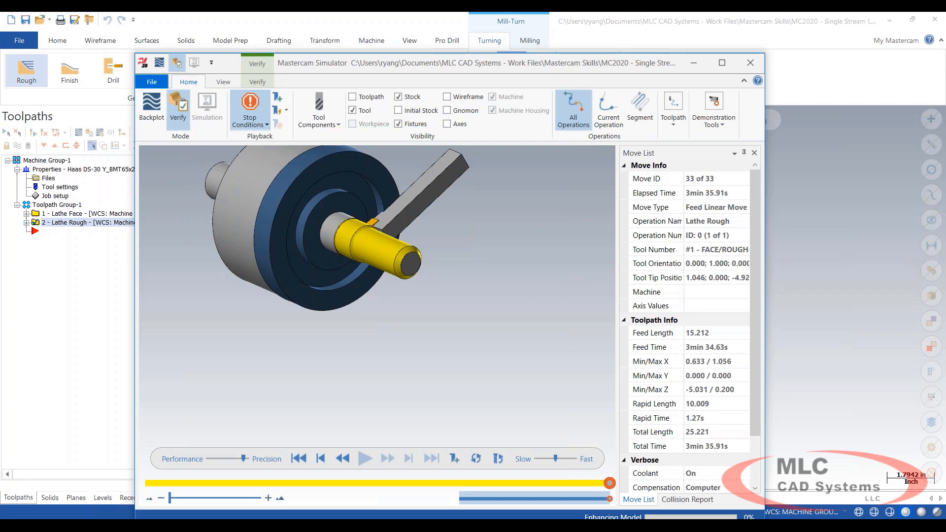
pyautogui.click(750, 63)
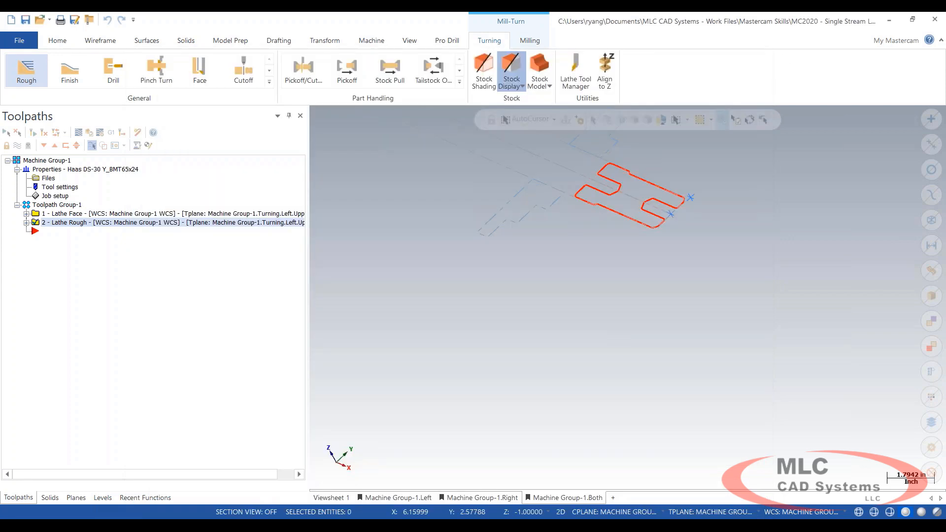
pyautogui.rightClick(542, 305)
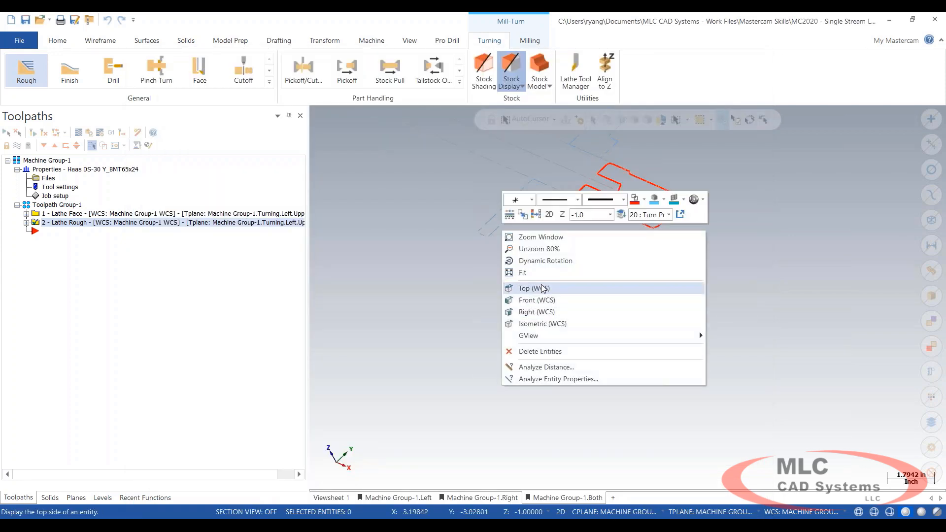
pyautogui.click(542, 288)
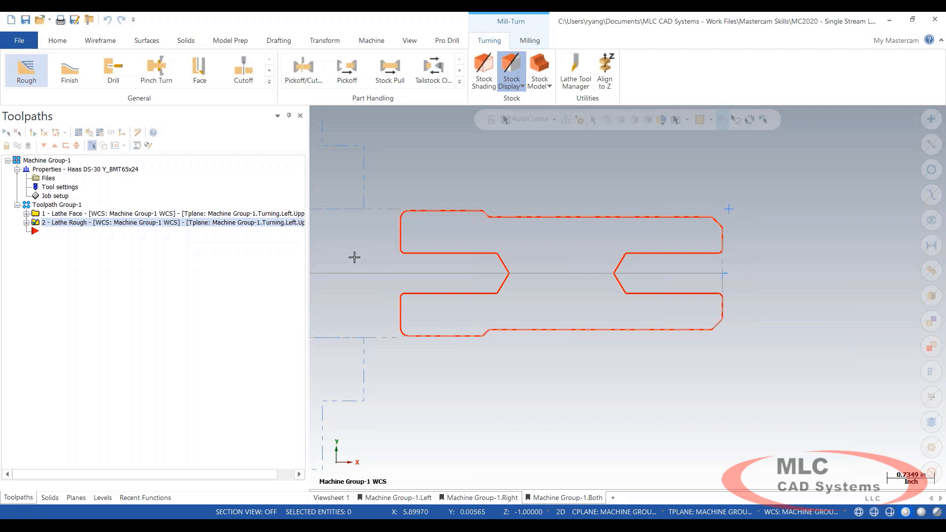
# - Open the Tool Setup Manager and expand the Upper Turret's index positions
pyautogui.click(138, 149)
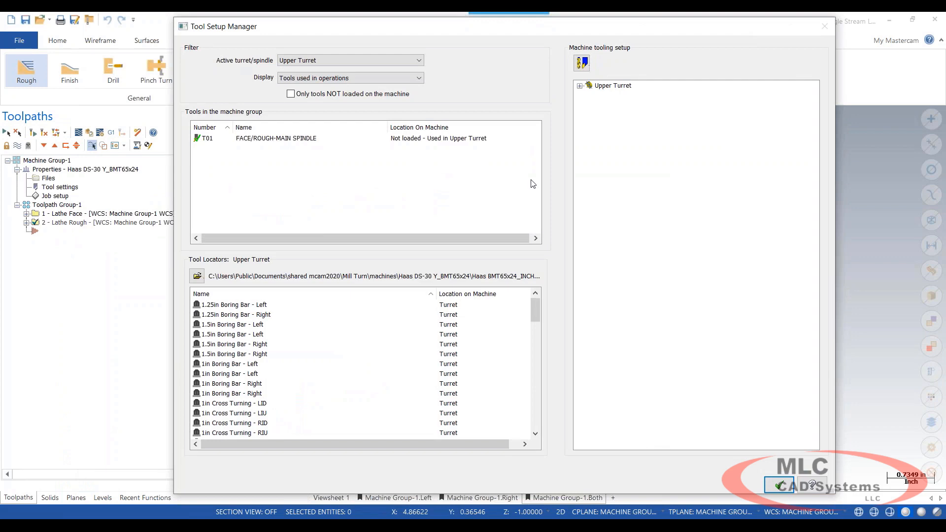
pyautogui.moveTo(261, 33); pyautogui.dragTo(248, 36)
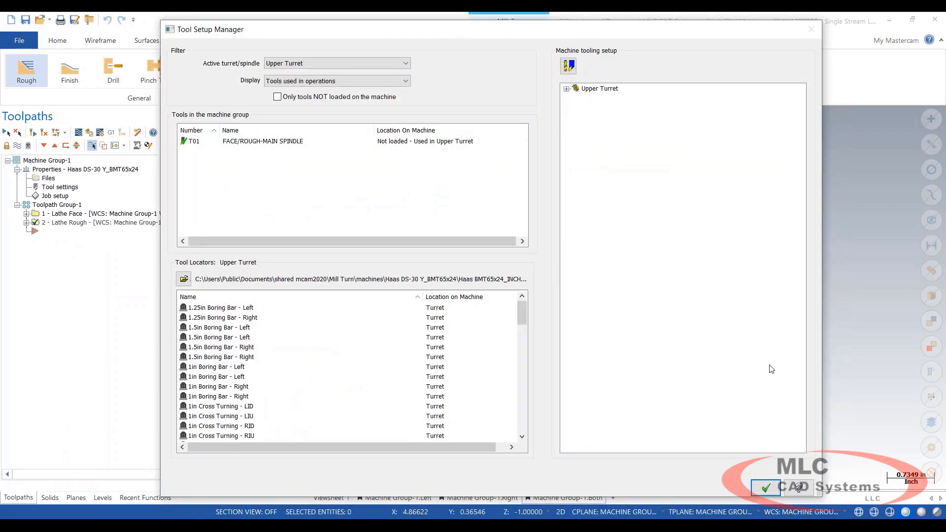
pyautogui.click(567, 90)
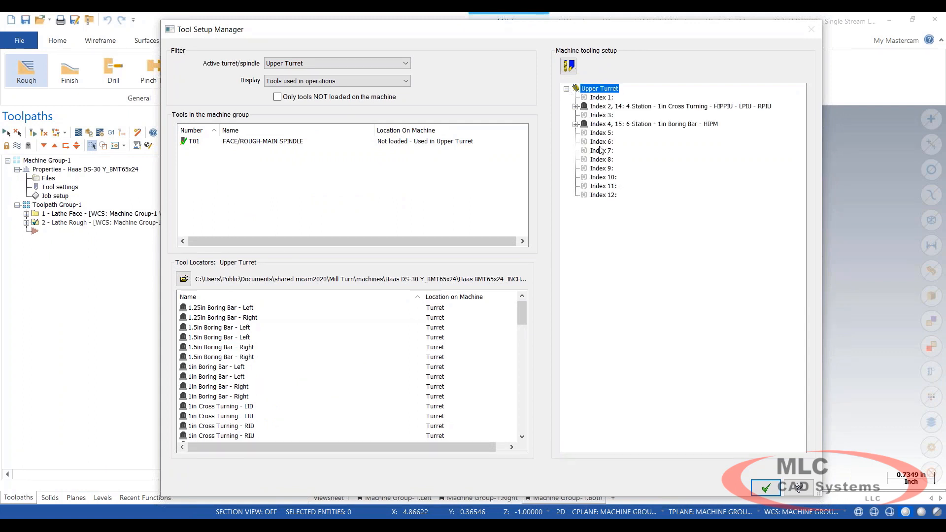
# - Try to place the T01 FACE/ROUGH-MAIN SPINDLE tool manually in the Index 2 cross turning locator
pyautogui.click(248, 143)
pyautogui.moveTo(277, 147)
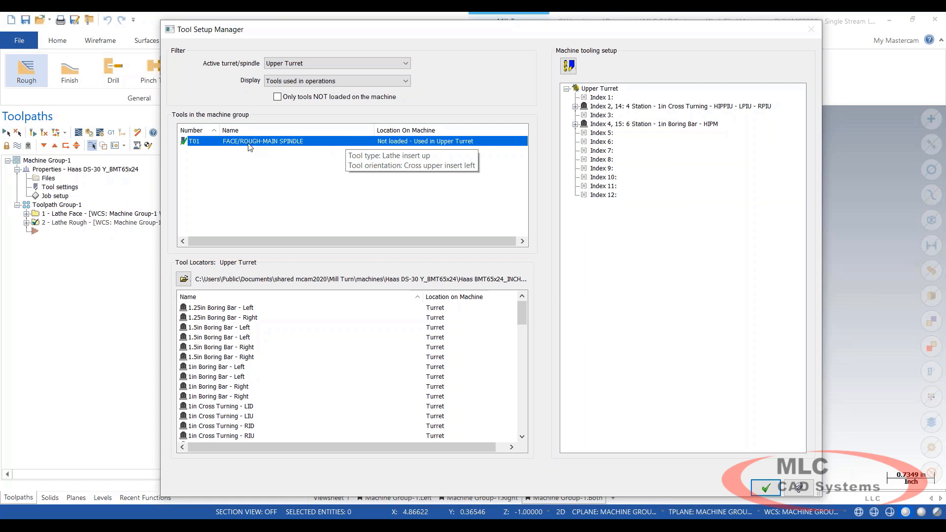
pyautogui.moveTo(232, 146); pyautogui.dragTo(619, 112)
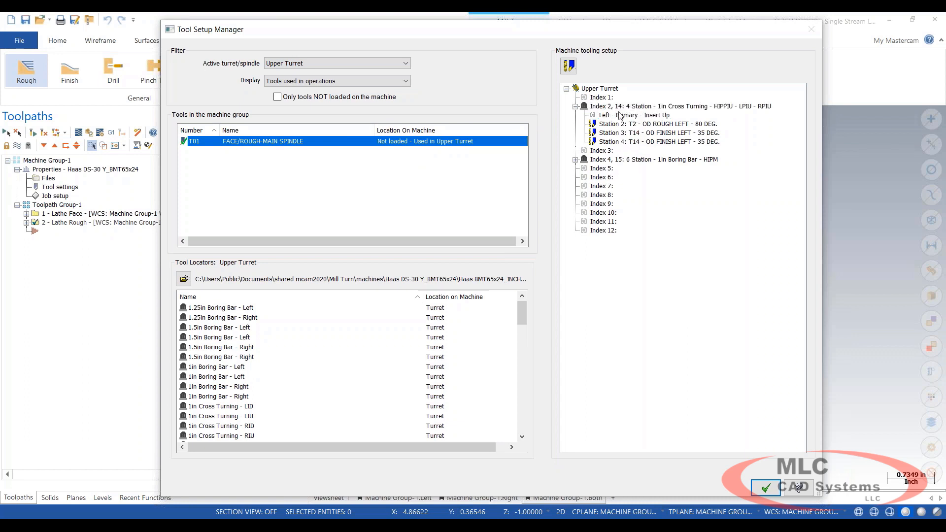
pyautogui.click(574, 106)
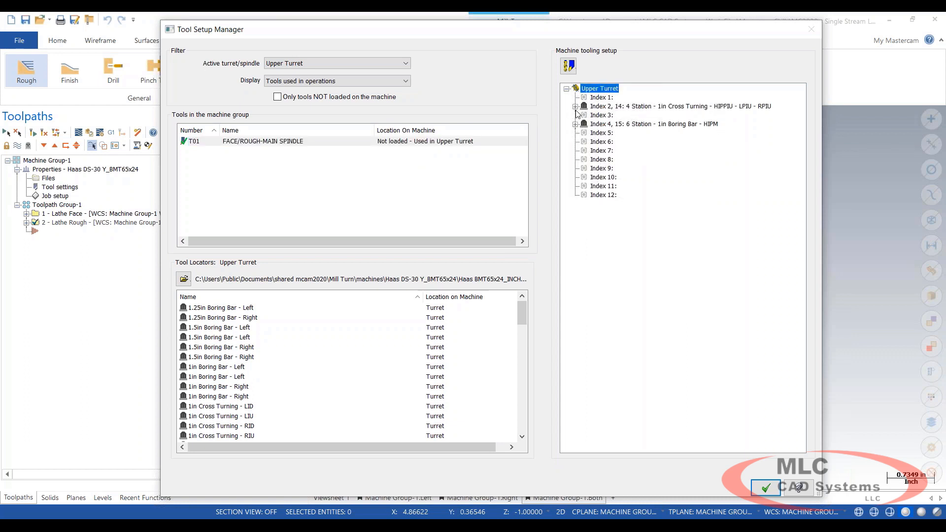
# - Load the T01 FACE/ROUGH-MAIN SPINDLE tool onto the machine automatically
pyautogui.rightClick(281, 141)
pyautogui.rightClick(247, 142)
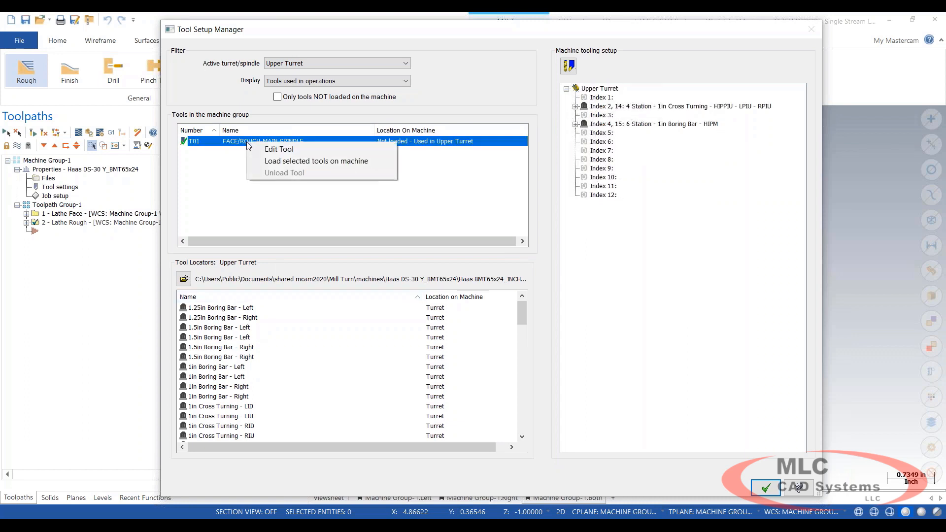
pyautogui.click(268, 162)
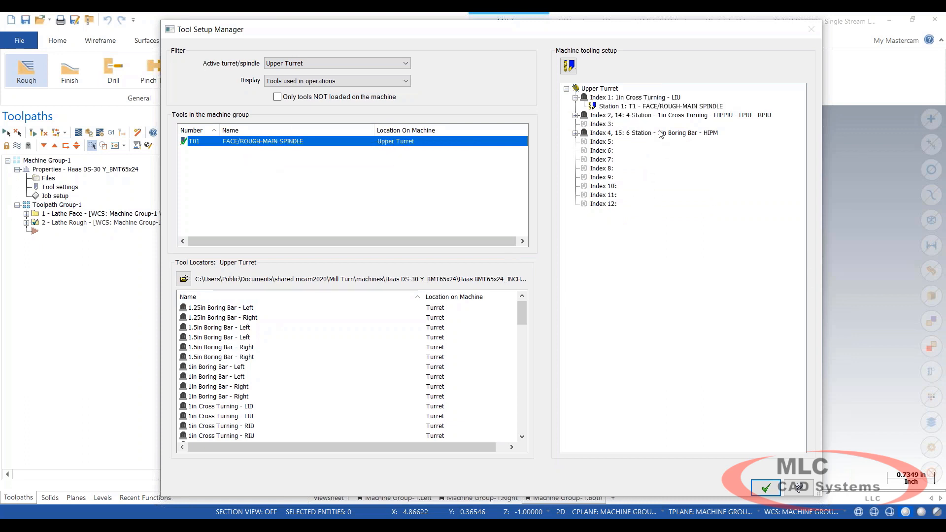
# - Display the Upper Turret with all its children and inspect the loaded tools and locators from several angles
pyautogui.click(664, 106)
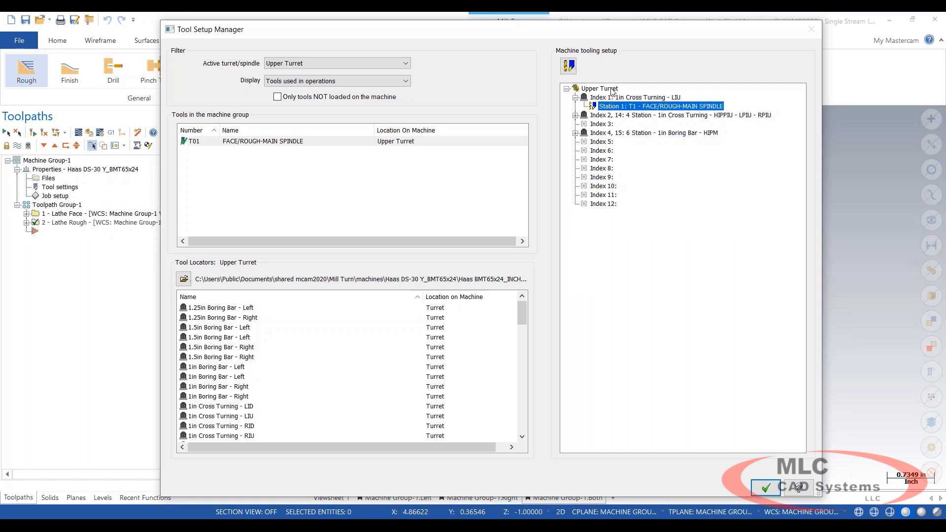
pyautogui.rightClick(610, 89)
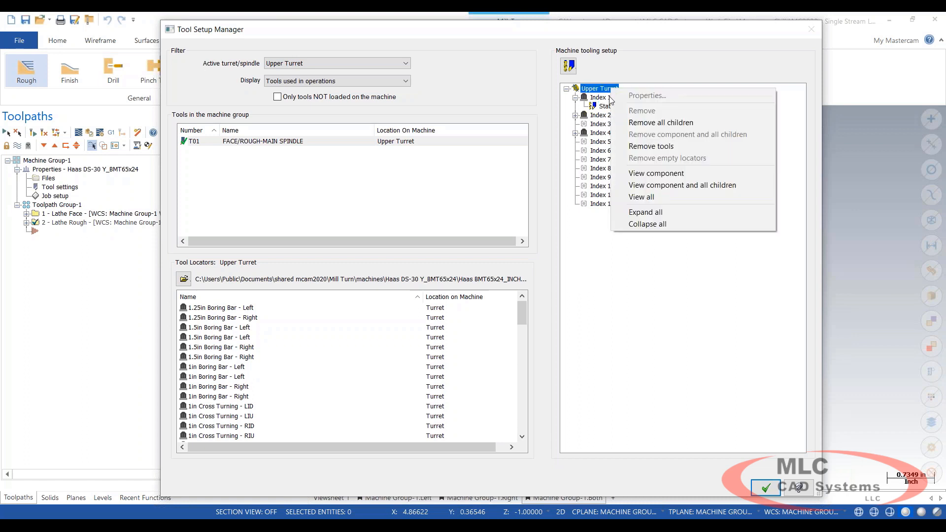
pyautogui.click(667, 185)
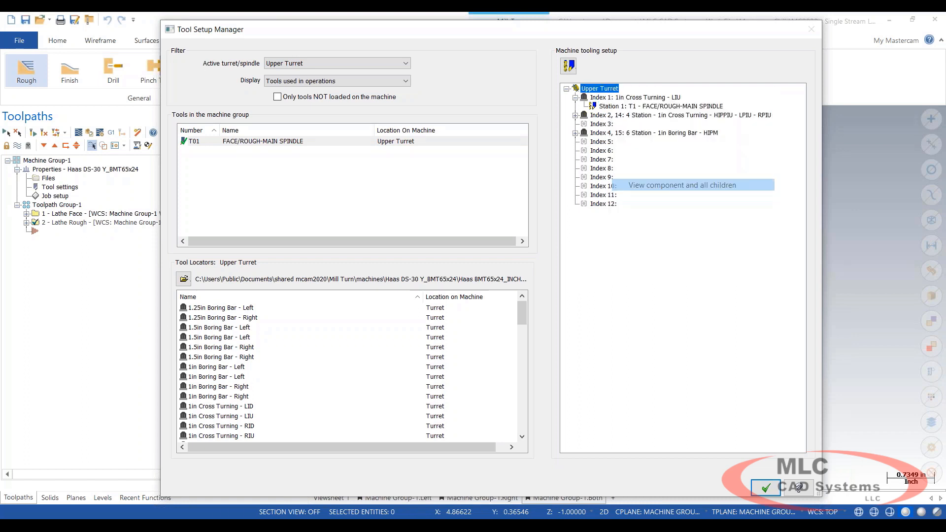
pyautogui.click(765, 488)
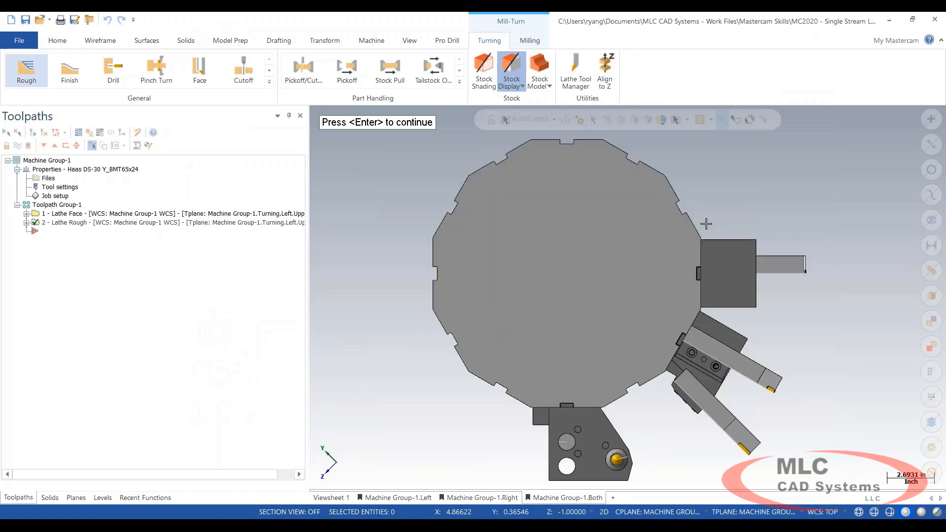
pyautogui.moveTo(574, 338); pyautogui.dragTo(555, 269, button='middle')
pyautogui.scroll(5, 860, 395)
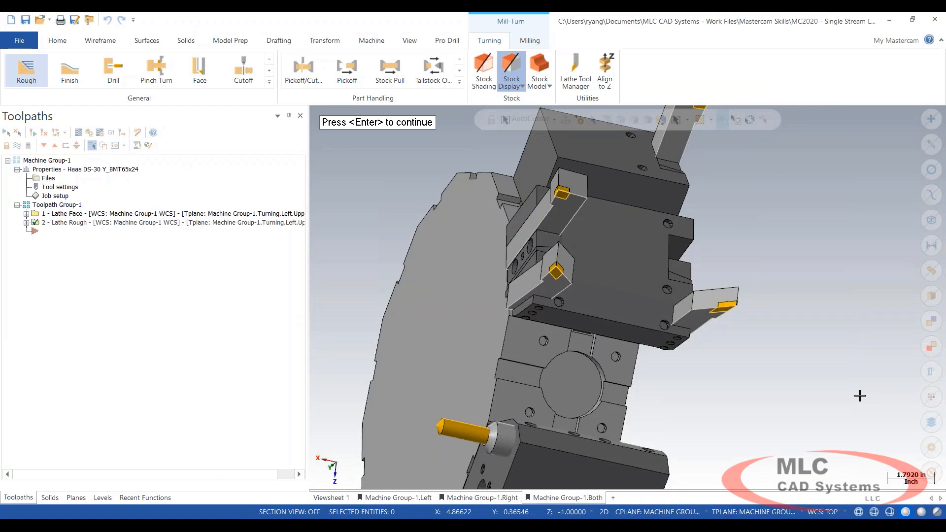
pyautogui.moveTo(597, 325); pyautogui.dragTo(700, 358, button='middle')
pyautogui.scroll(4, 542, 384)
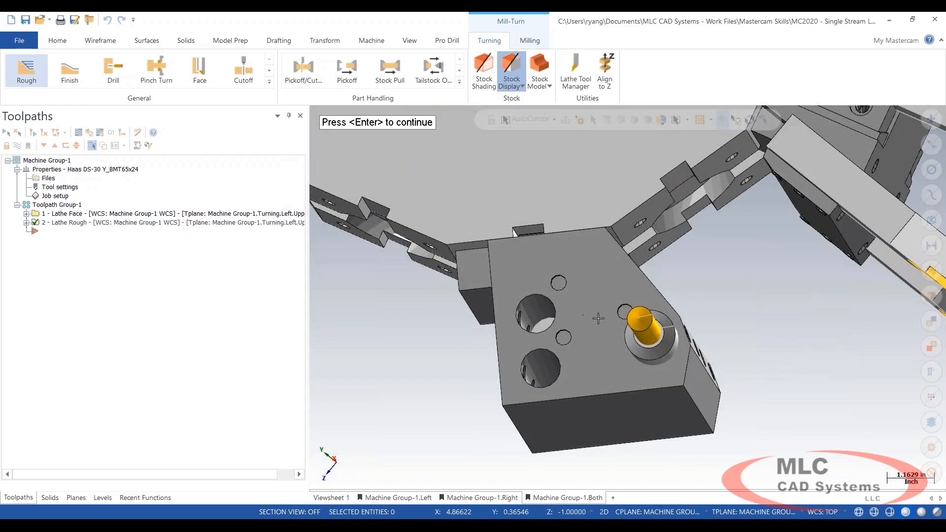
pyautogui.moveTo(597, 320); pyautogui.dragTo(495, 238, button='middle')
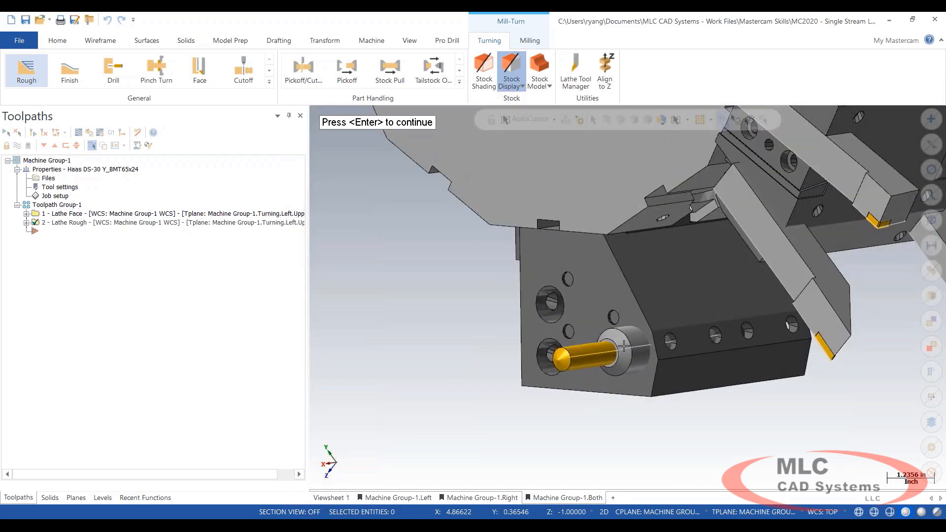
pyautogui.moveTo(672, 394); pyautogui.dragTo(624, 158, button='middle')
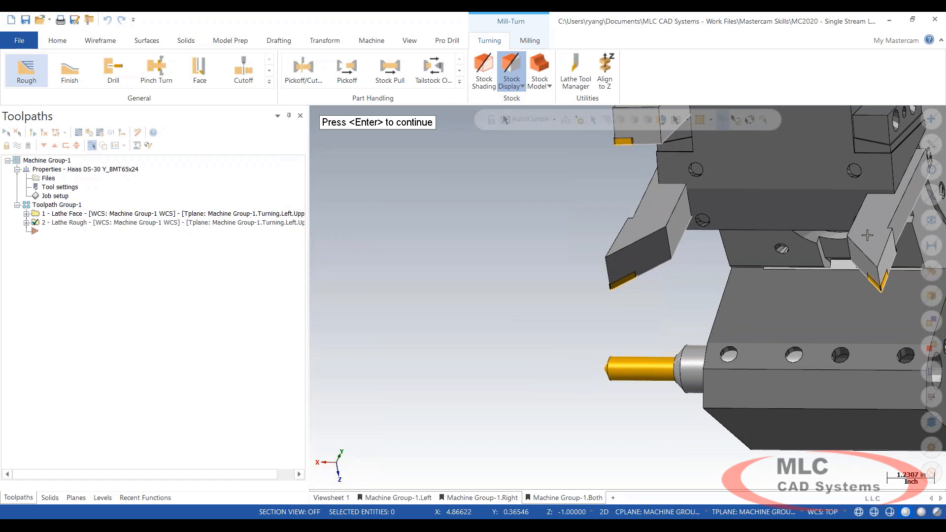
# - Inspect the loaded turret's tools and numbered face from the end, and return to the Tool Setup Manager
pyautogui.scroll(-5, 759, 340)
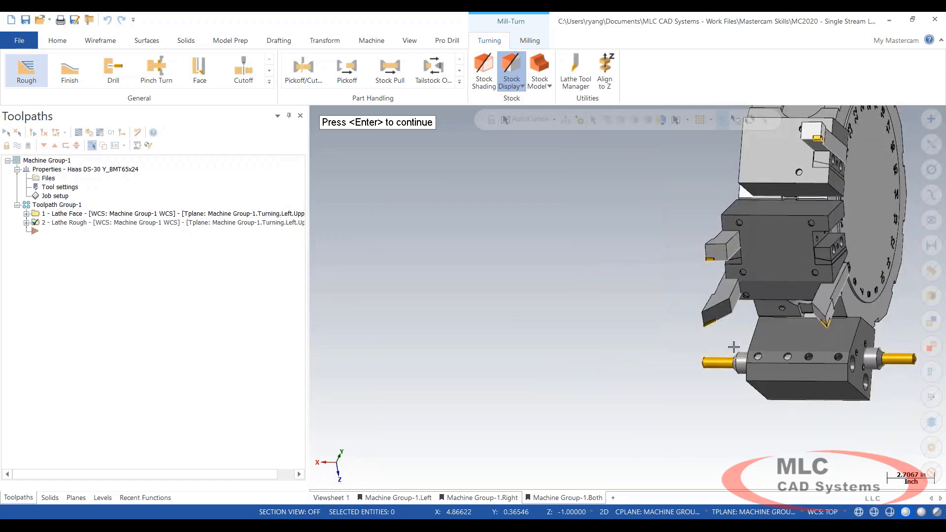
pyautogui.moveTo(712, 343); pyautogui.dragTo(612, 348, button='middle')
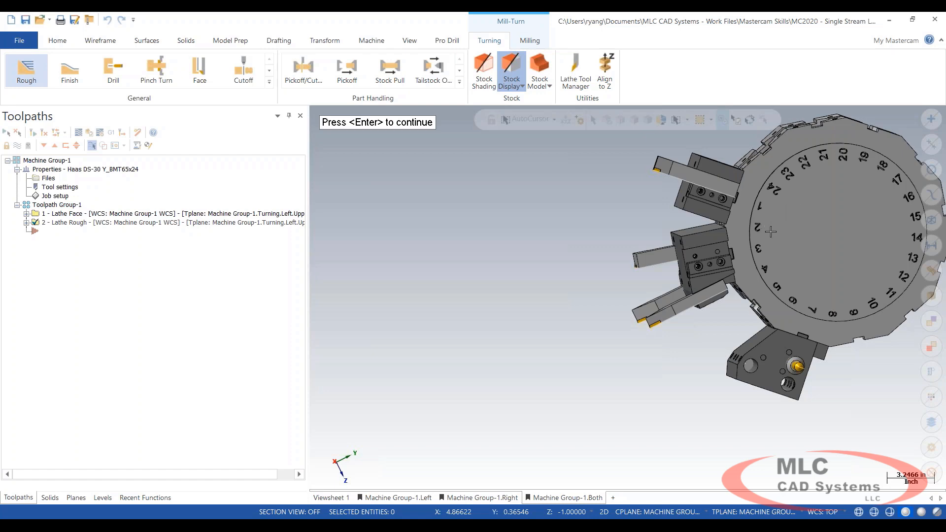
pyautogui.press('Return')
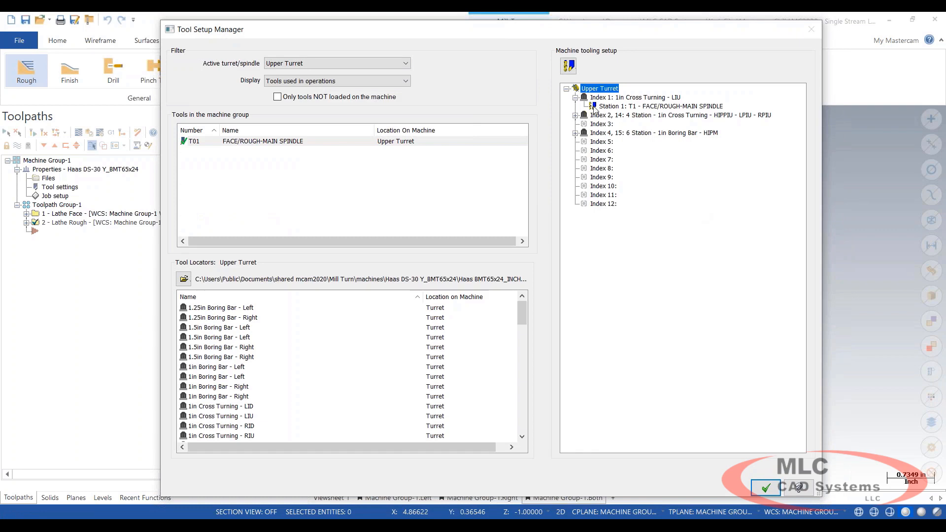
# - Set the projection length offset of the FACE/ROUGH-MAIN SPINDLE tool in Index 1 to -1.0 in
pyautogui.rightClick(615, 110)
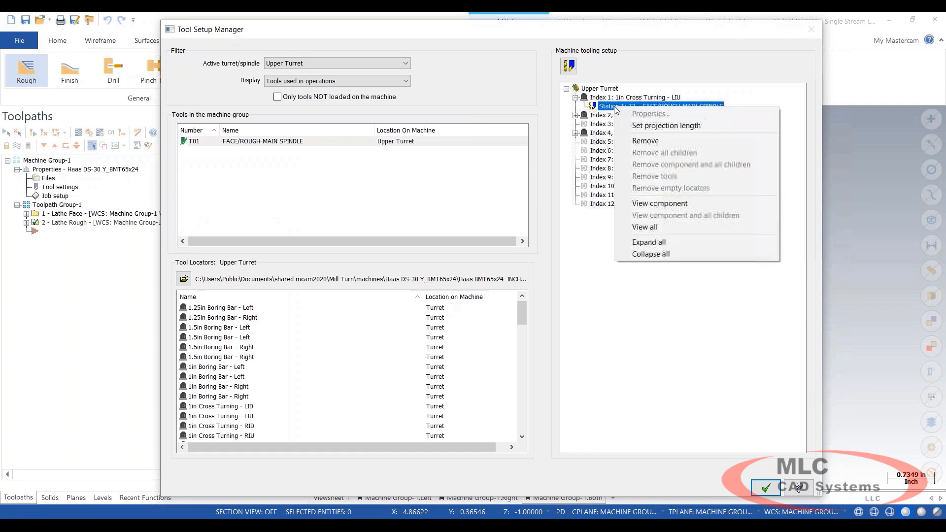
pyautogui.click(636, 124)
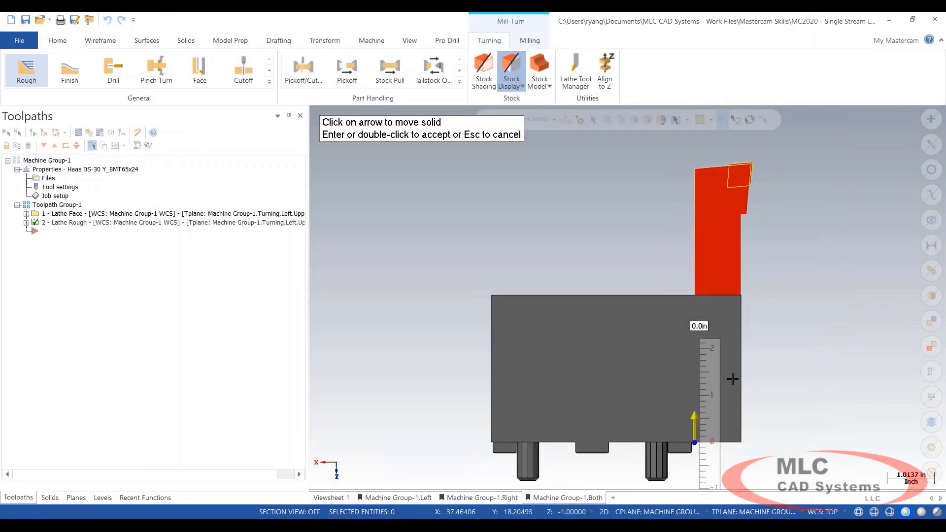
pyautogui.moveTo(737, 381); pyautogui.dragTo(678, 373, button='middle')
pyautogui.keyDown('shift'); pyautogui.moveTo(735, 389); pyautogui.dragTo(645, 330, button='middle'); pyautogui.keyUp('shift')
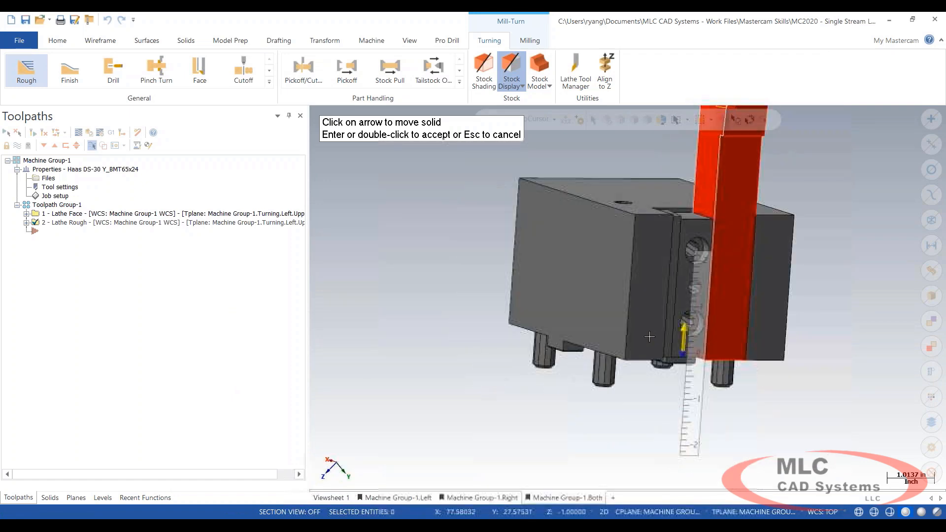
pyautogui.keyDown('shift'); pyautogui.moveTo(700, 346); pyautogui.dragTo(697, 382, button='middle'); pyautogui.keyUp('shift')
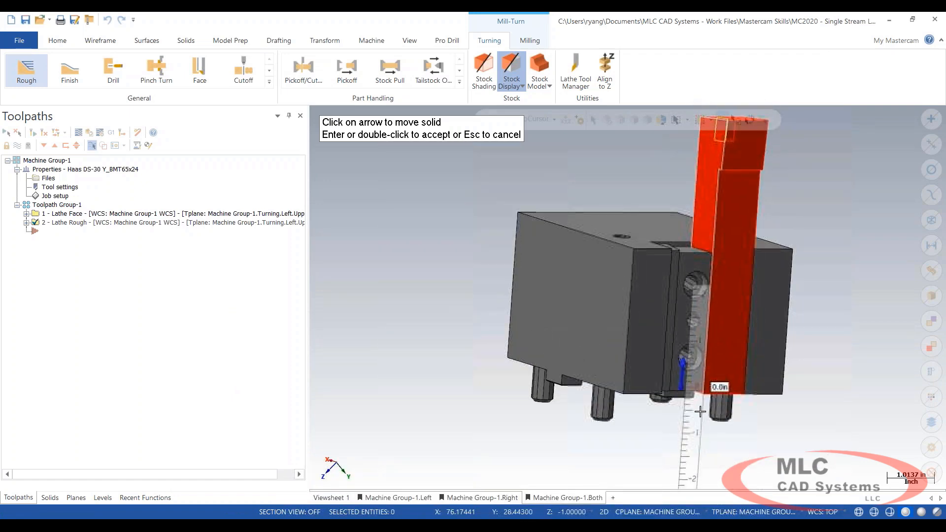
pyautogui.click(682, 387)
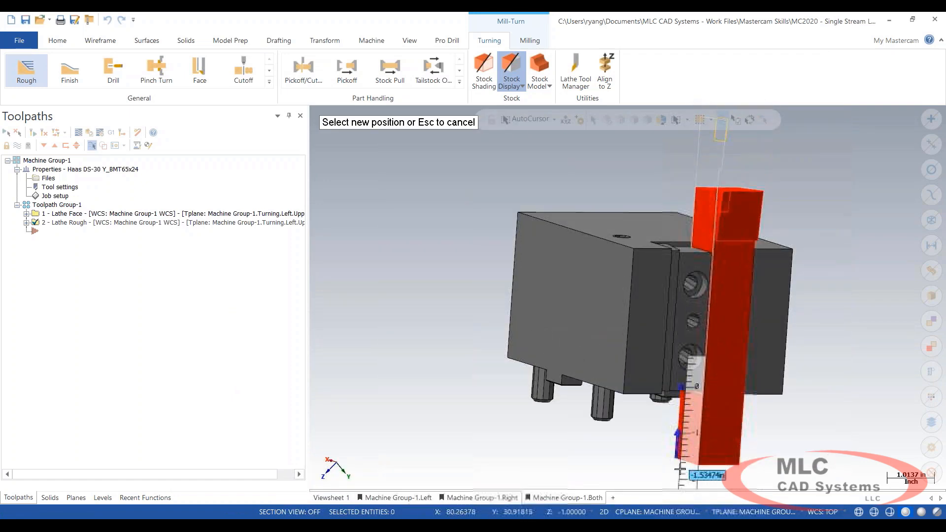
pyautogui.click(691, 436)
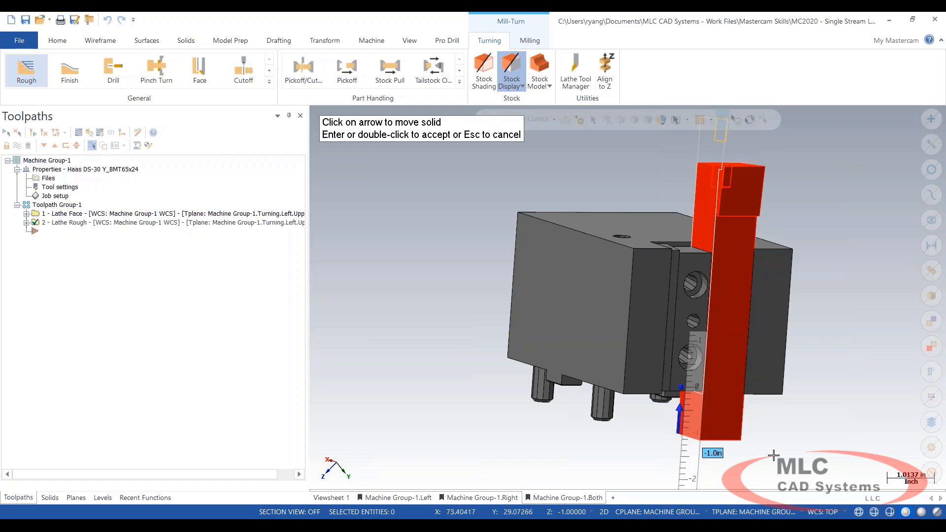
pyautogui.doubleClick(772, 457)
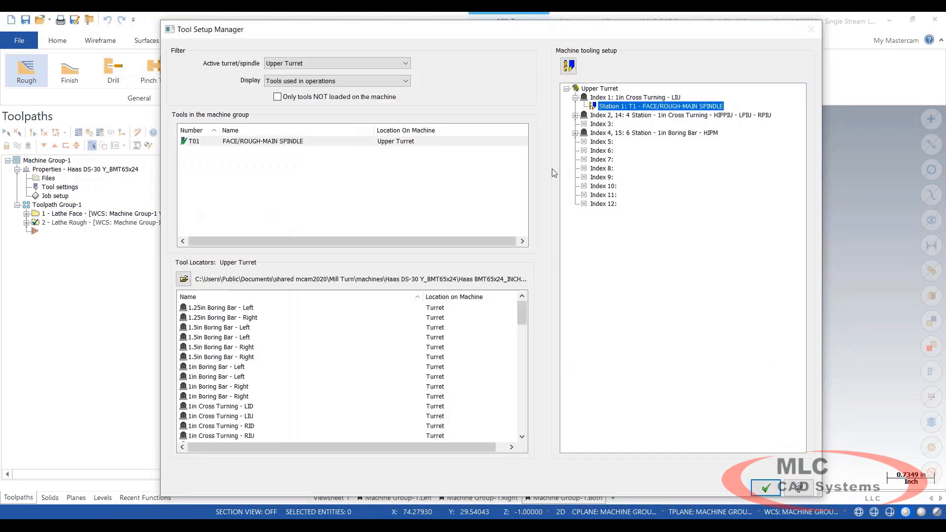
# - Set the projection length offset of the Station 3 OD FINISH LEFT - 35 DEG. tool in Index 2 to -1.625 in
pyautogui.click(575, 115)
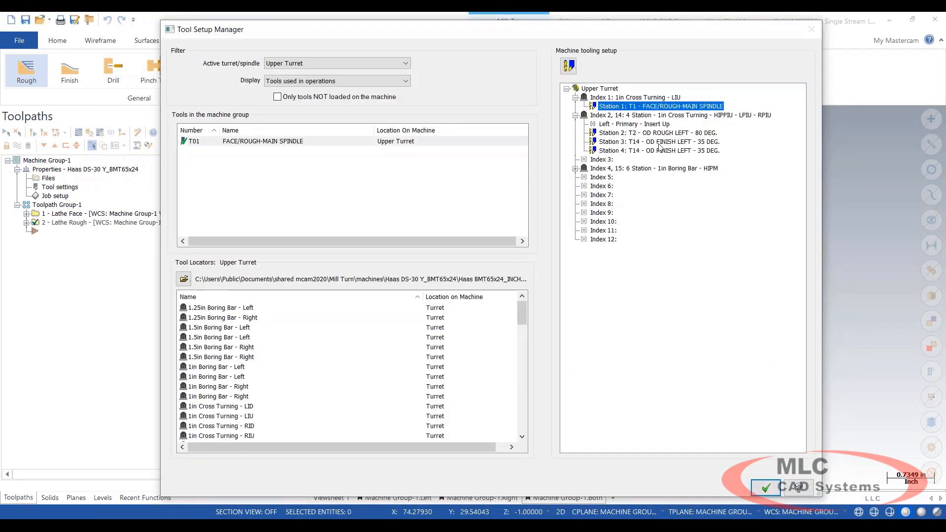
pyautogui.rightClick(631, 142)
pyautogui.click(653, 164)
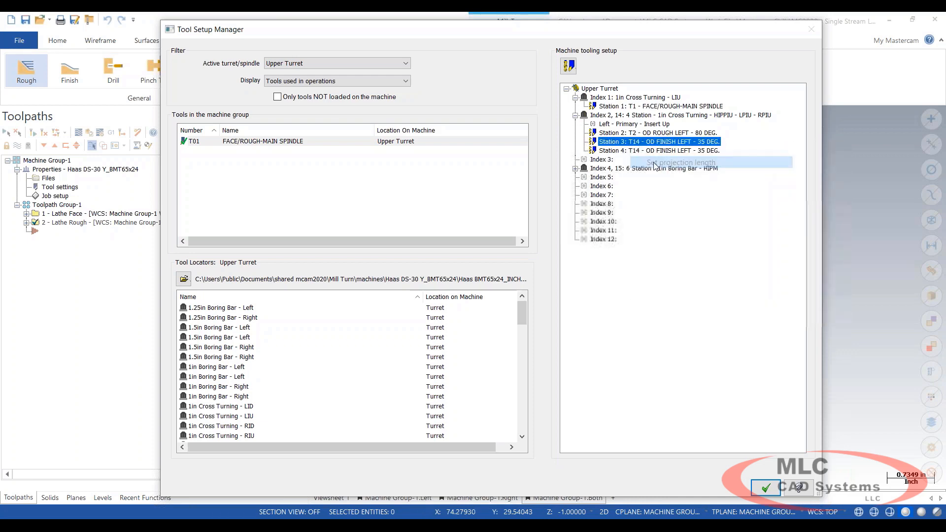
pyautogui.scroll(-1, 674, 291)
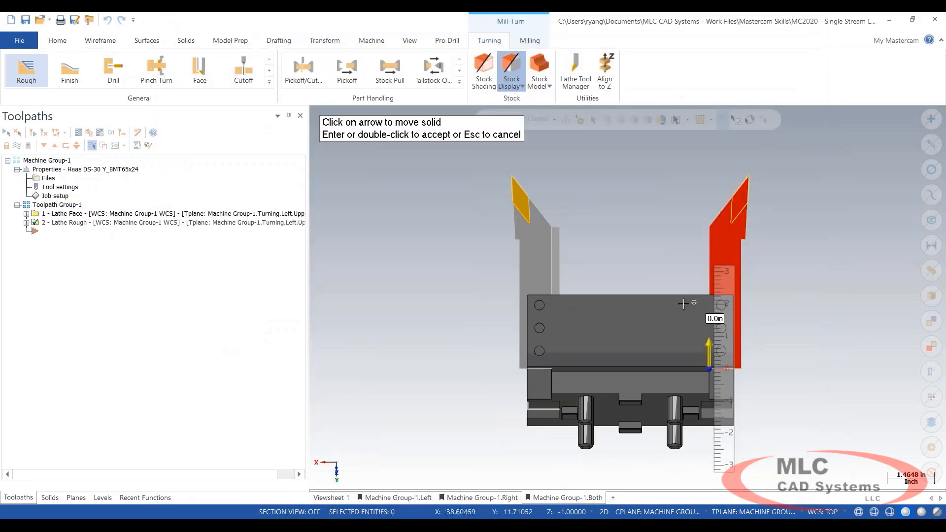
pyautogui.moveTo(691, 303); pyautogui.dragTo(566, 303, button='middle')
pyautogui.click(713, 368)
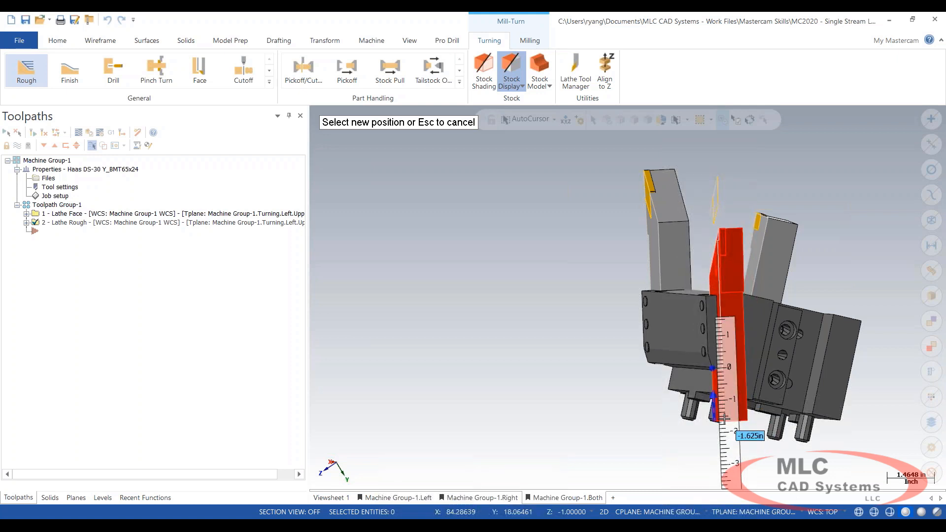
pyautogui.click(724, 419)
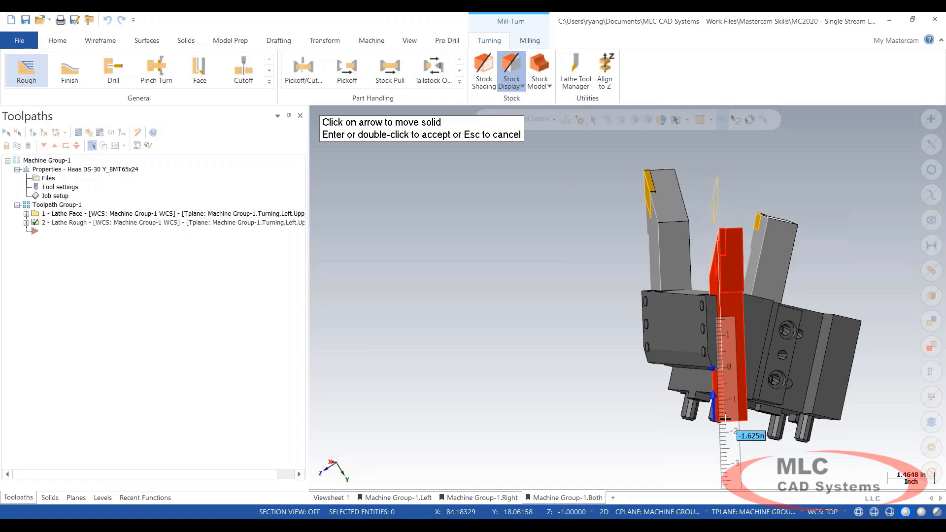
pyautogui.press('Return')
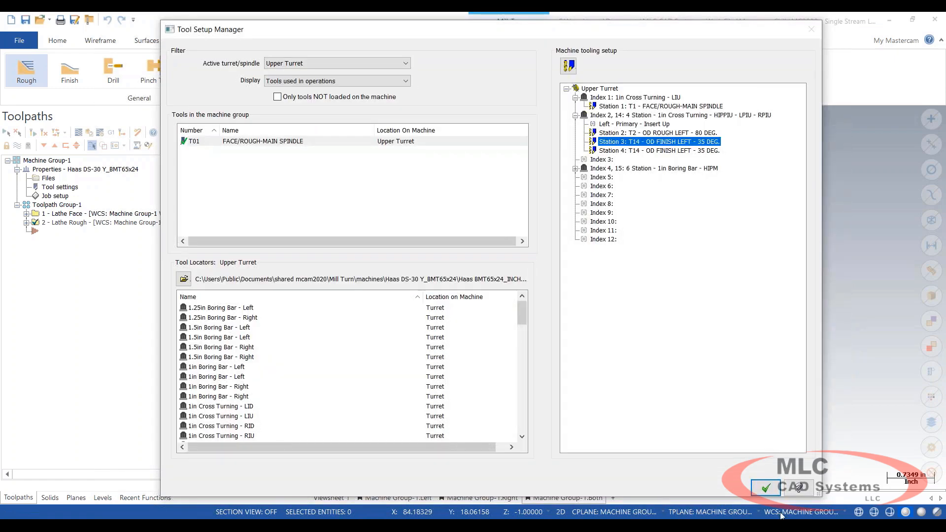
# - Accept the tool setup and open all the lathe operations in Code Expert's Sync Manager
pyautogui.click(765, 488)
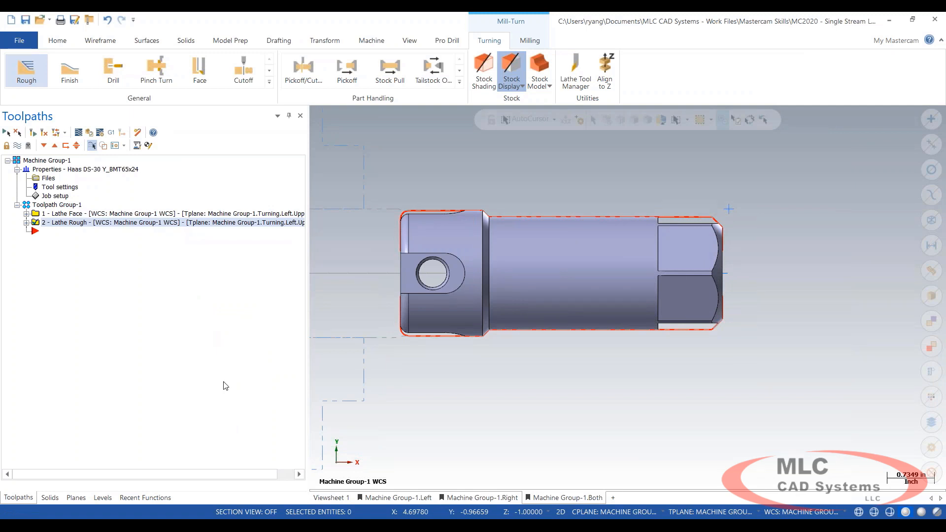
pyautogui.click(7, 133)
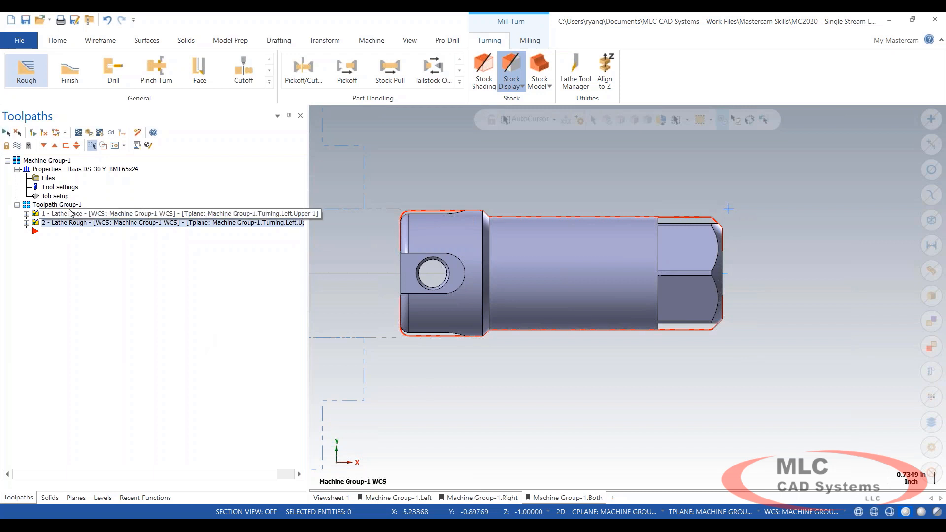
pyautogui.click(116, 134)
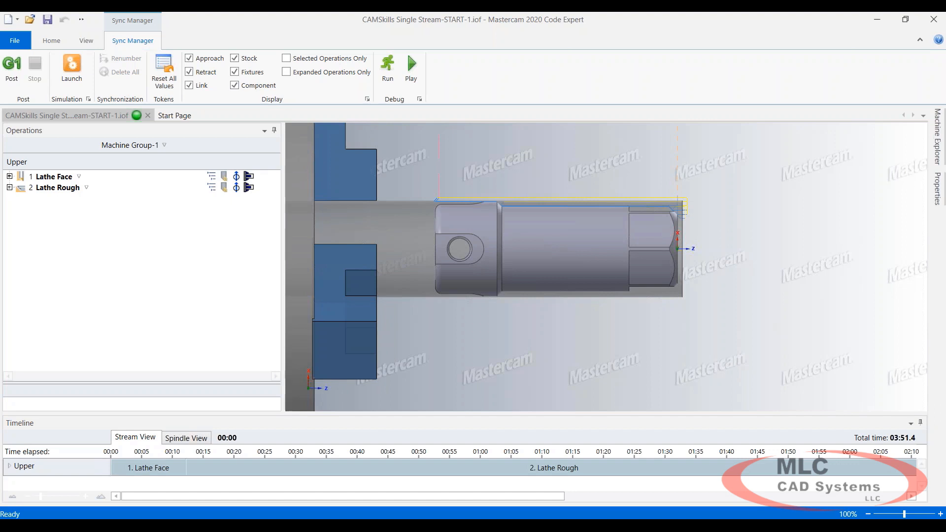
# - Examine the chuck and part in 3D and expand the Lathe Face and Lathe Rough operations to show their individual entries
pyautogui.scroll(-3, 510, 306)
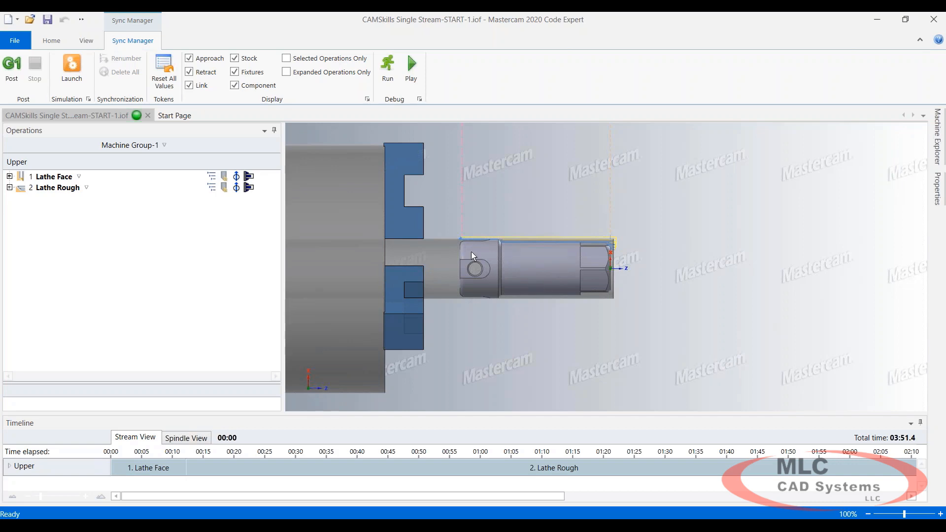
pyautogui.scroll(-3, 579, 265)
pyautogui.moveTo(578, 265); pyautogui.dragTo(602, 310, button='middle')
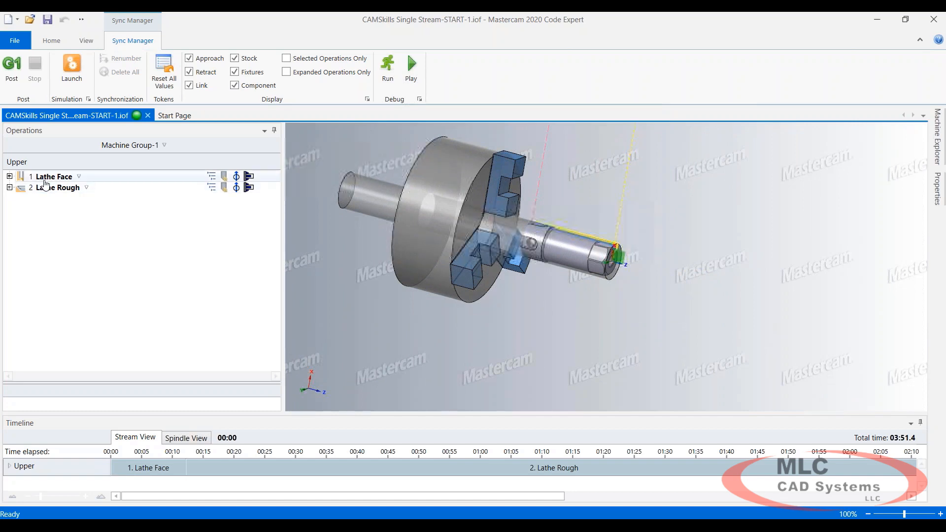
pyautogui.click(9, 190)
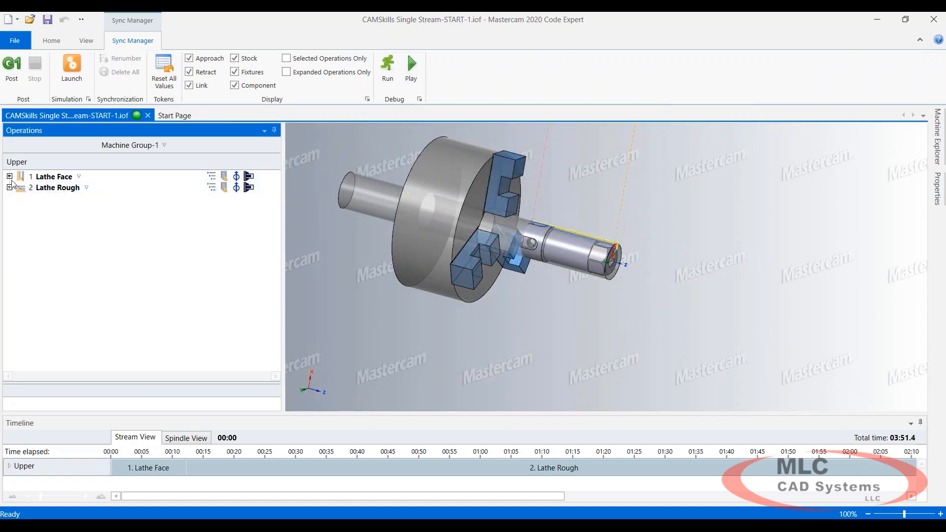
pyautogui.click(9, 188)
pyautogui.click(10, 177)
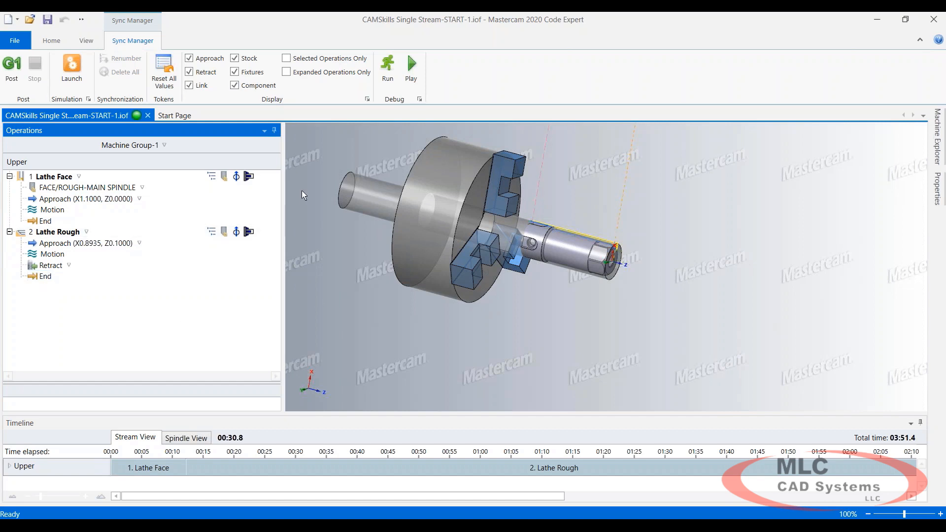
pyautogui.moveTo(44, 221); pyautogui.dragTo(132, 215)
# - Review Machine Group-1's feed, header and sequence number settings, including the job number and programmer name fields
pyautogui.click(164, 145)
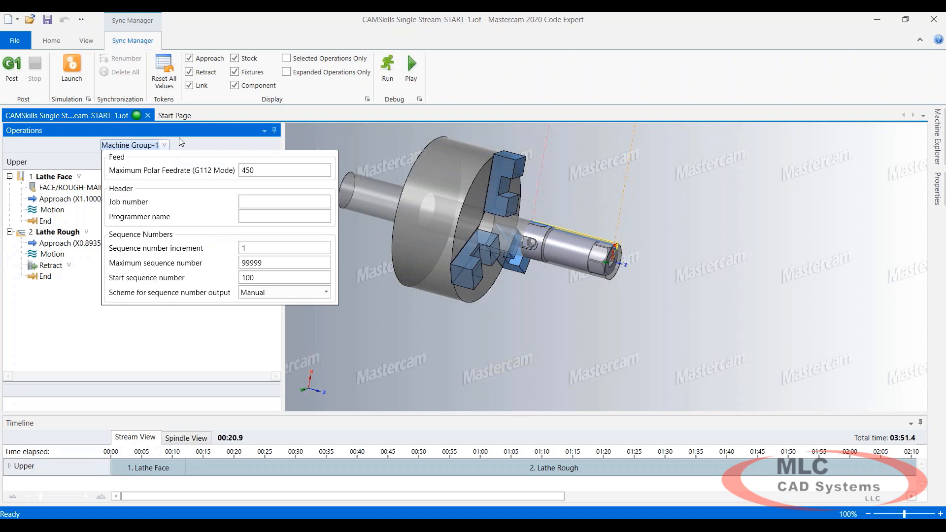
pyautogui.click(311, 201)
pyautogui.click(325, 217)
pyautogui.click(248, 341)
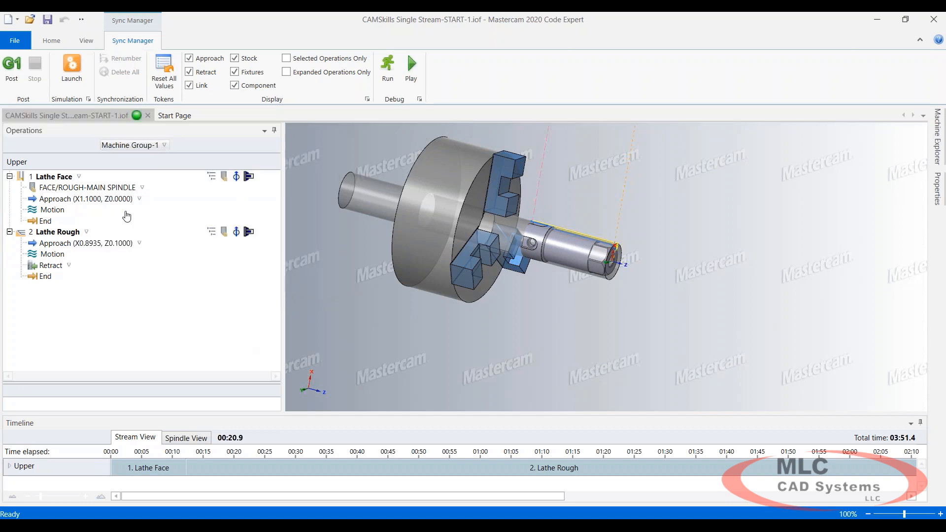
# - Review Lathe Face's coolant strategy options and set the operation's starting reference position to Upper Reference Return
pyautogui.click(79, 177)
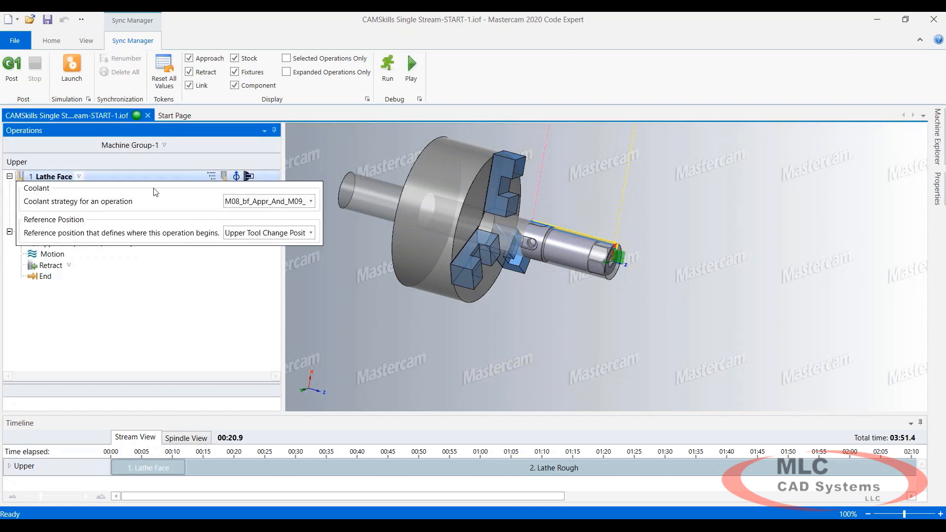
pyautogui.click(311, 202)
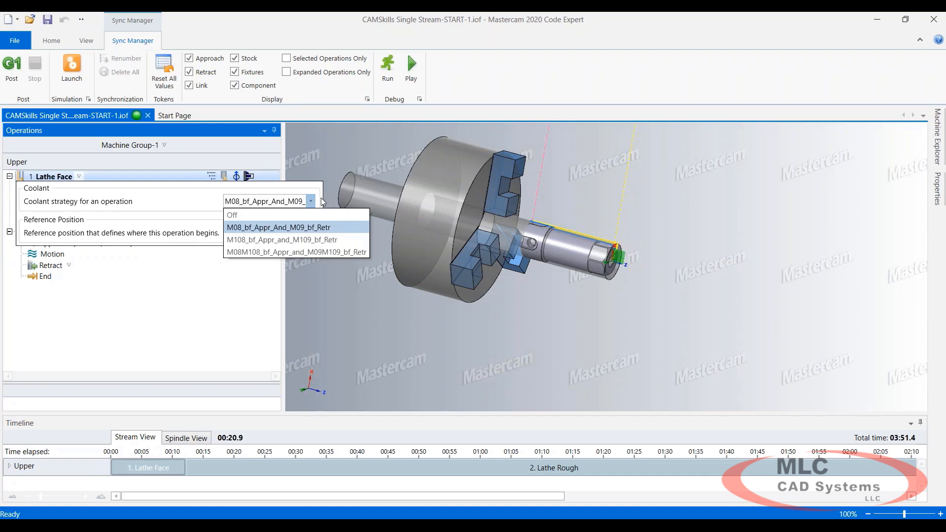
pyautogui.click(308, 205)
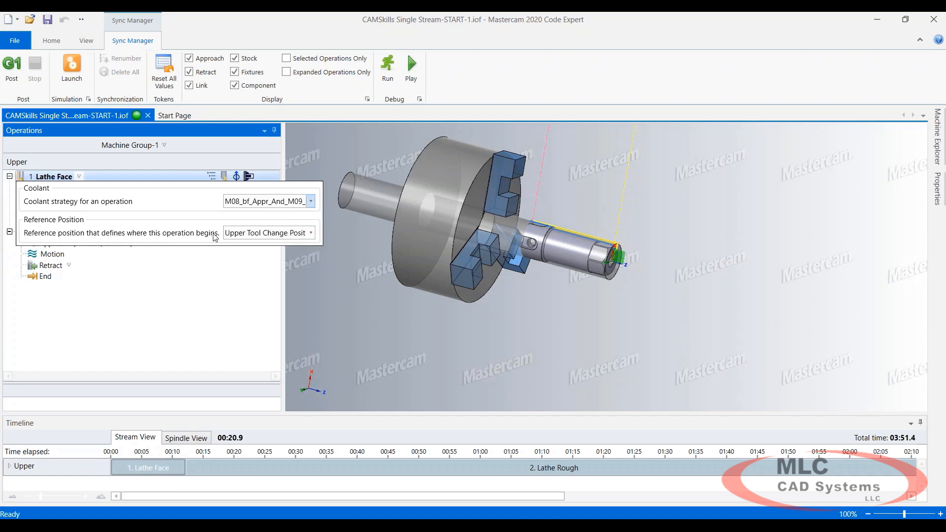
pyautogui.click(311, 234)
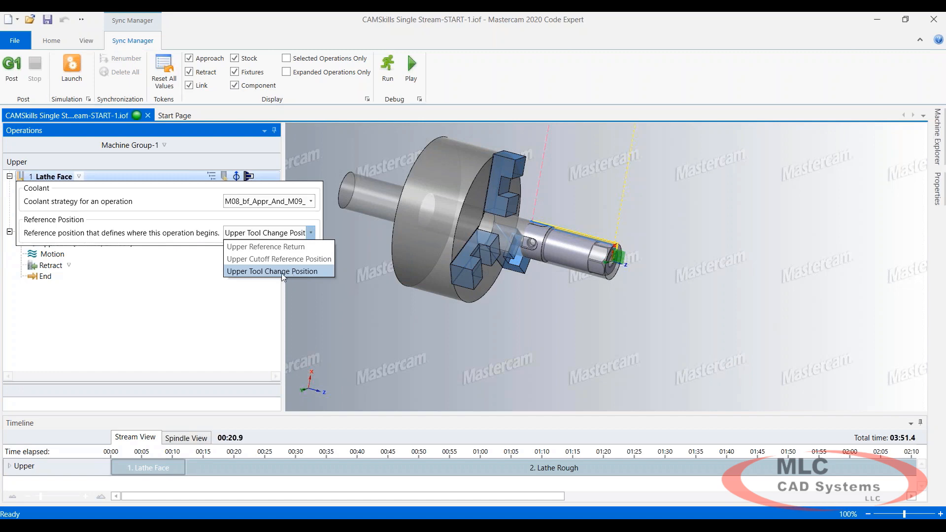
pyautogui.click(278, 247)
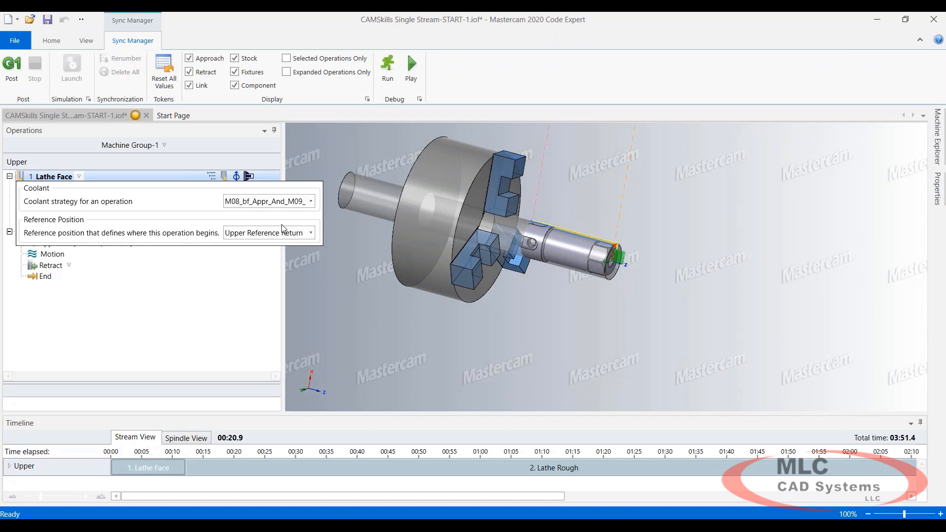
pyautogui.click(256, 293)
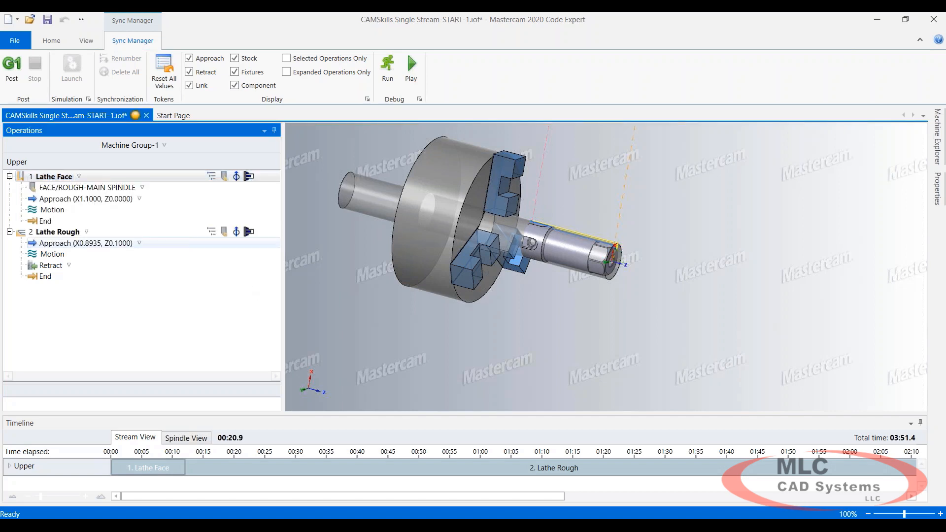
# - Set Lathe Face's approach strategy to Direct and save the file
pyautogui.click(69, 266)
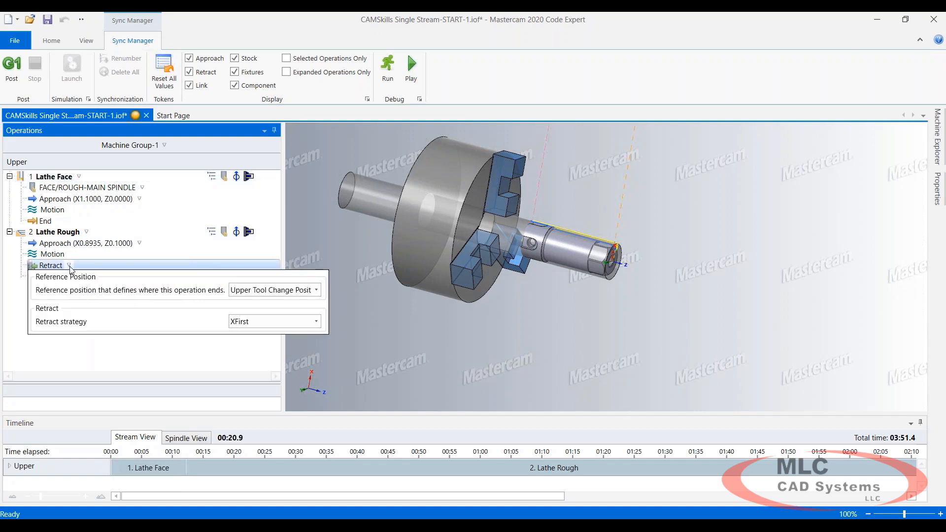
pyautogui.click(97, 349)
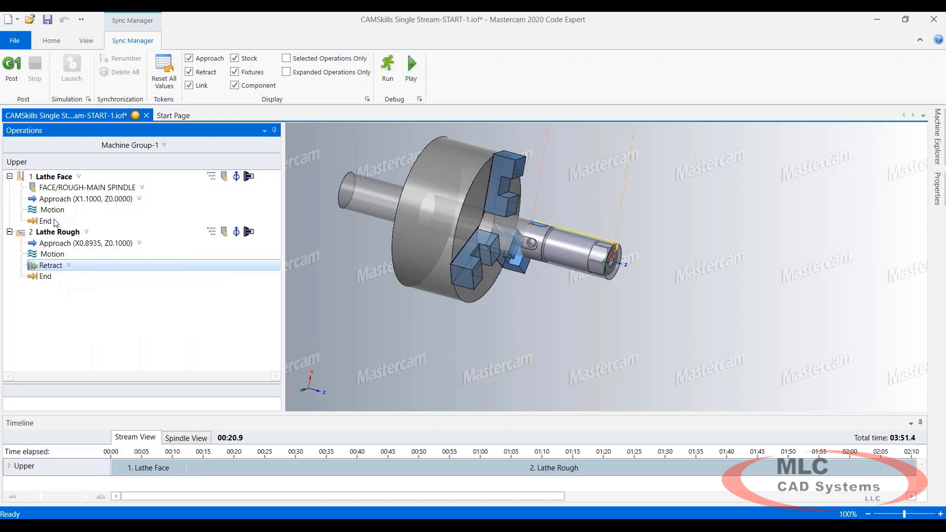
pyautogui.click(142, 202)
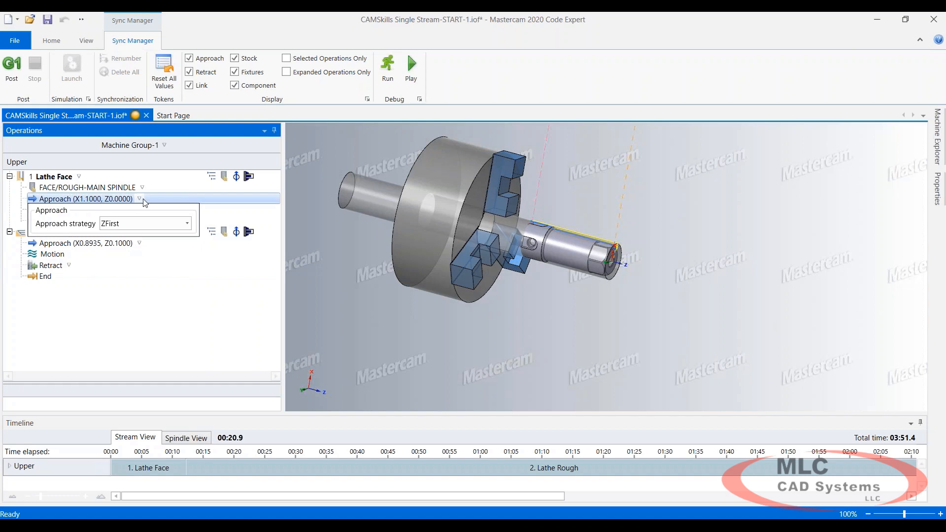
pyautogui.click(188, 224)
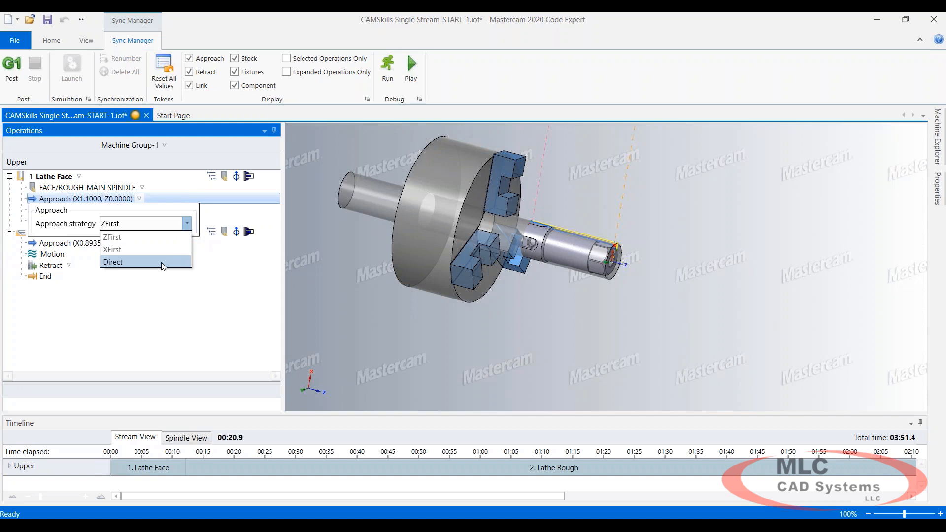
pyautogui.click(162, 262)
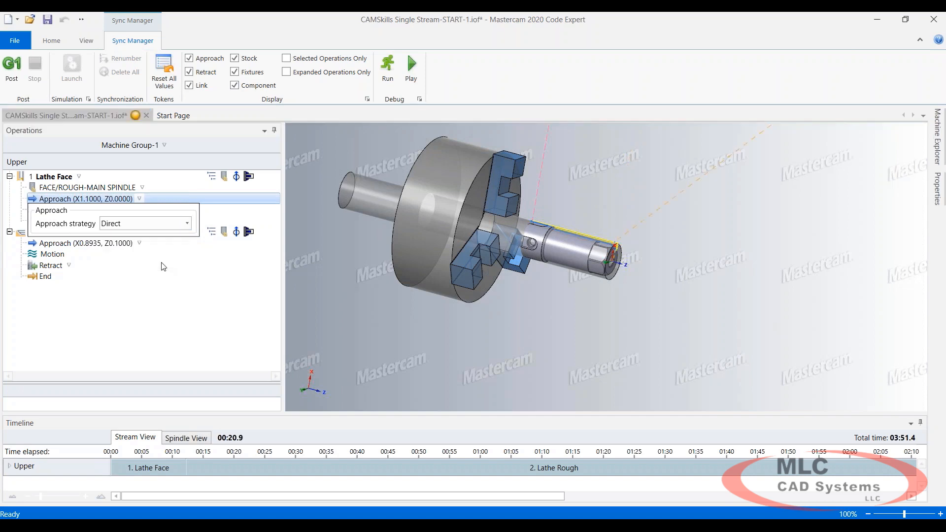
pyautogui.click(150, 360)
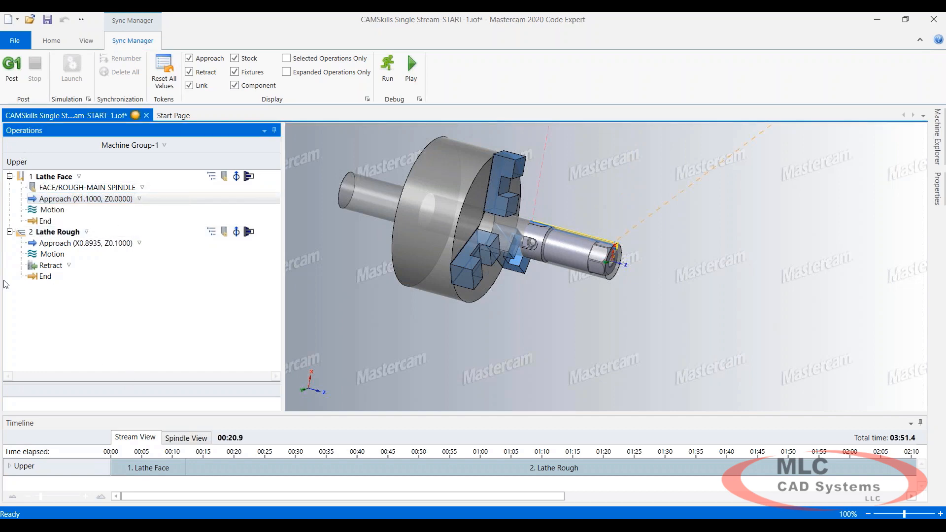
pyautogui.click(47, 19)
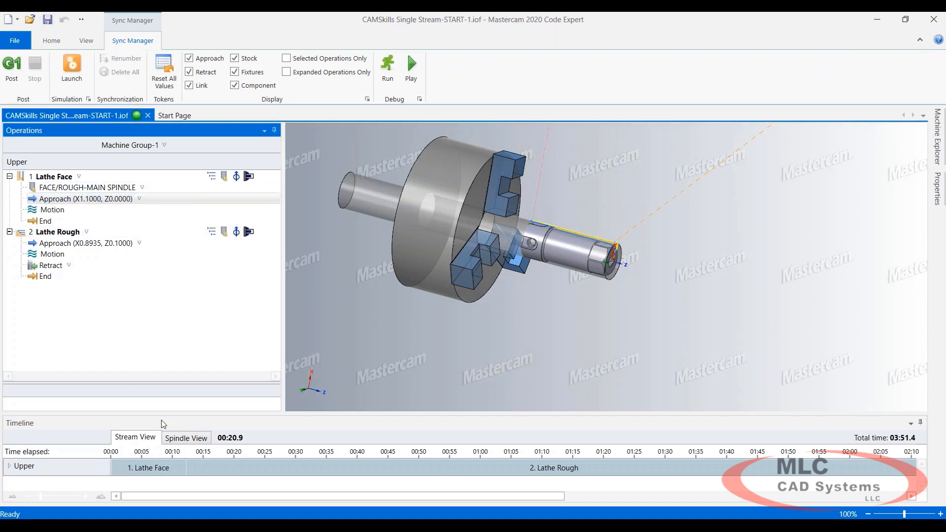
# - Launch the machine simulation and show the machine housing to view the full Haas lathe
pyautogui.moveTo(490, 299); pyautogui.dragTo(515, 309, button='middle')
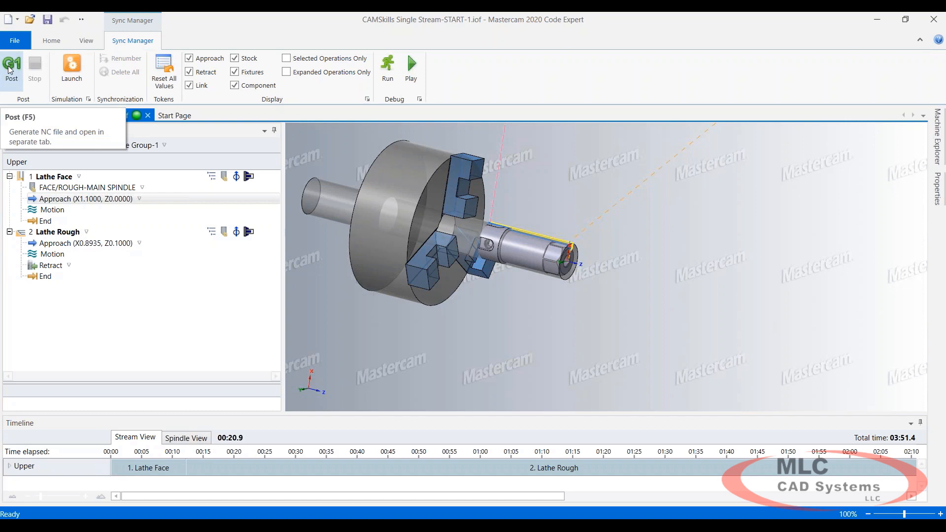
pyautogui.click(72, 72)
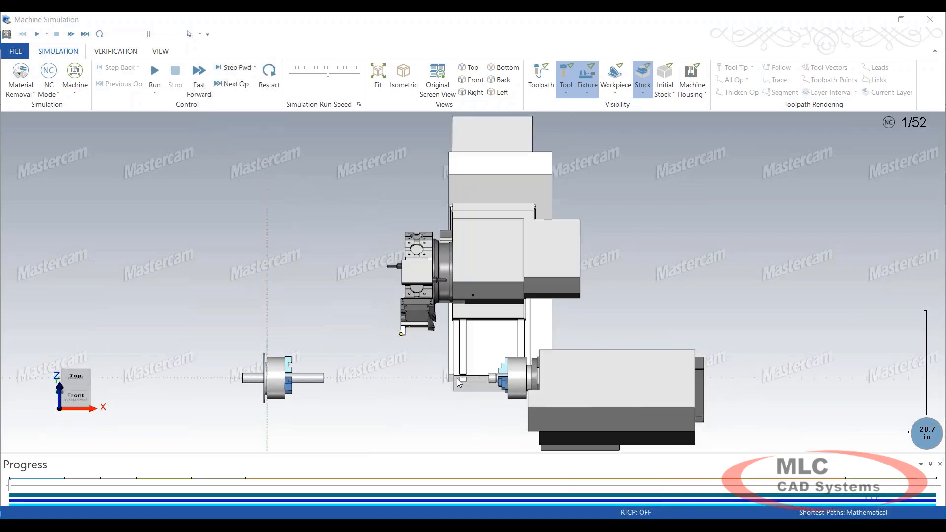
pyautogui.scroll(3, 304, 367)
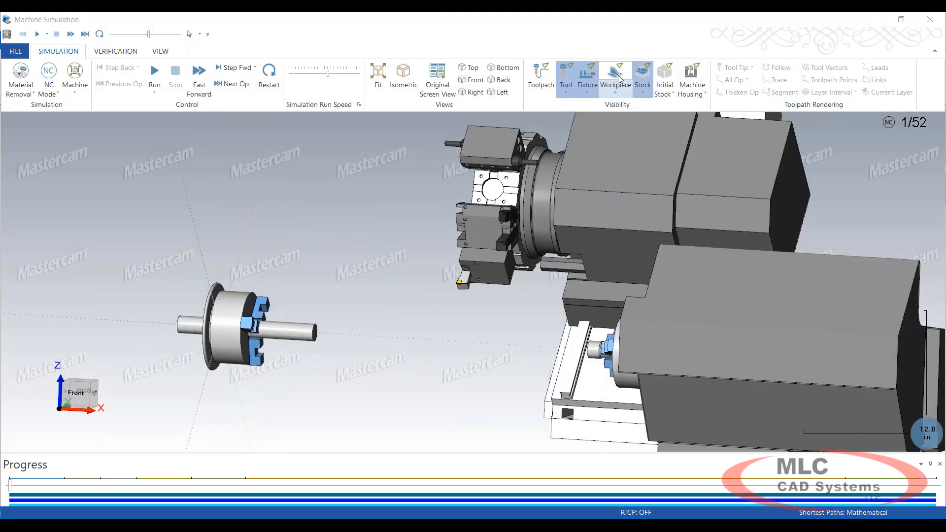
pyautogui.click(691, 77)
pyautogui.scroll(-7, 487, 216)
pyautogui.scroll(1, 458, 227)
pyautogui.moveTo(464, 233); pyautogui.dragTo(454, 258, button='middle')
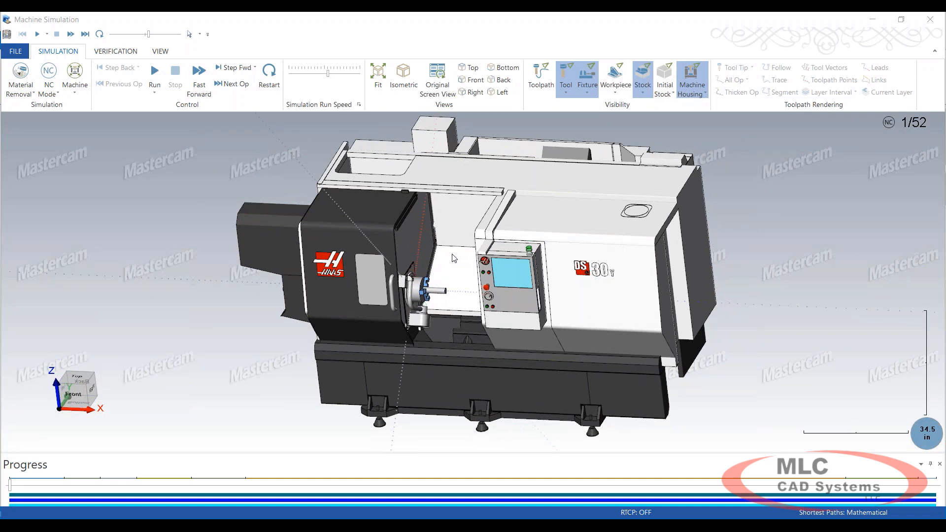
# - Hide the machine housing and run the simulation at a reduced speed with the turret and main chuck in view
pyautogui.click(692, 74)
pyautogui.scroll(5, 471, 292)
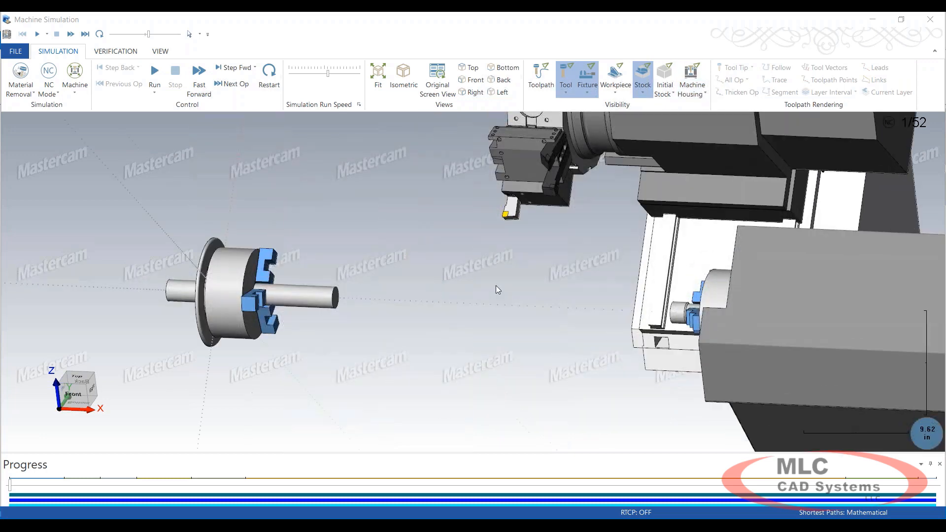
pyautogui.scroll(1, 407, 319)
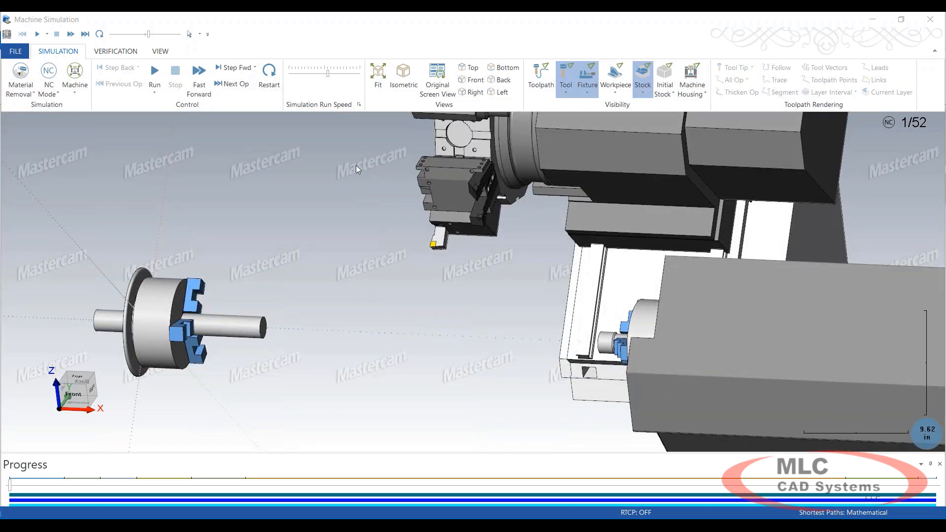
pyautogui.click(302, 73)
pyautogui.click(150, 78)
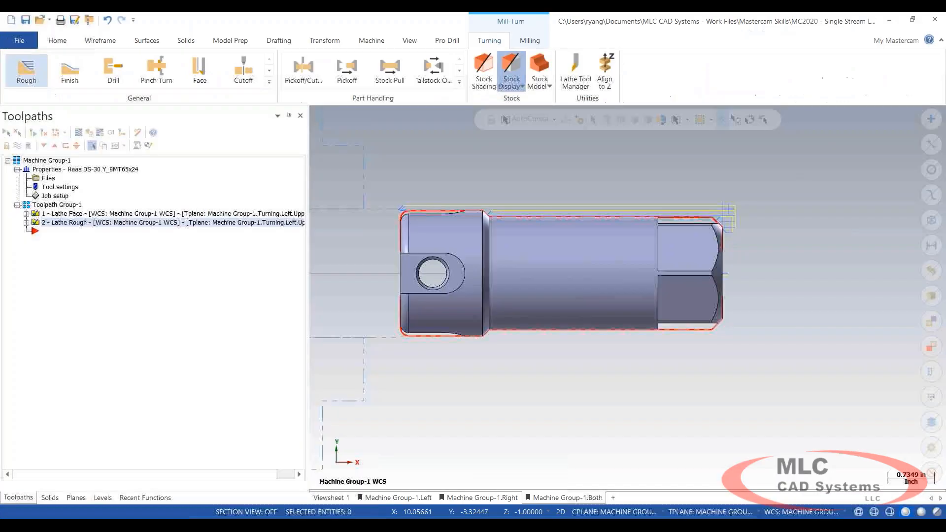
# - In Mastercam, start a Lathe Drill toolpath for the hex-end bore and set its incremental depth to -1.5 from the bore's inner circular edge
pyautogui.moveTo(706, 321); pyautogui.dragTo(751, 335, button='middle')
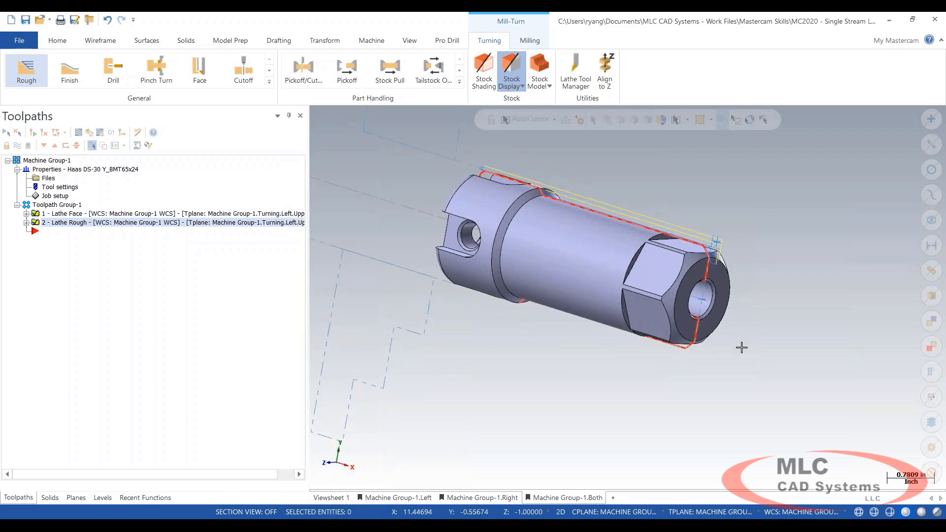
pyautogui.scroll(1, 717, 305)
pyautogui.scroll(4, 716, 305)
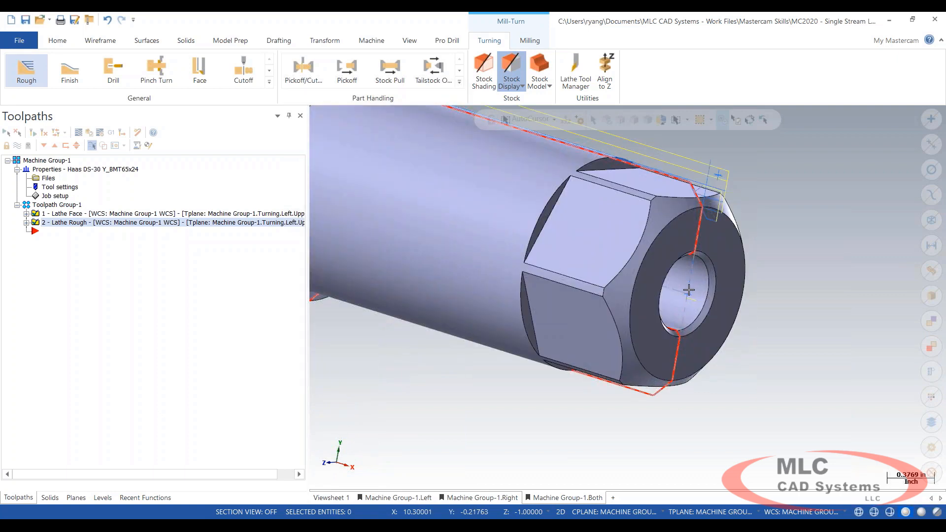
pyautogui.scroll(-1, 688, 299)
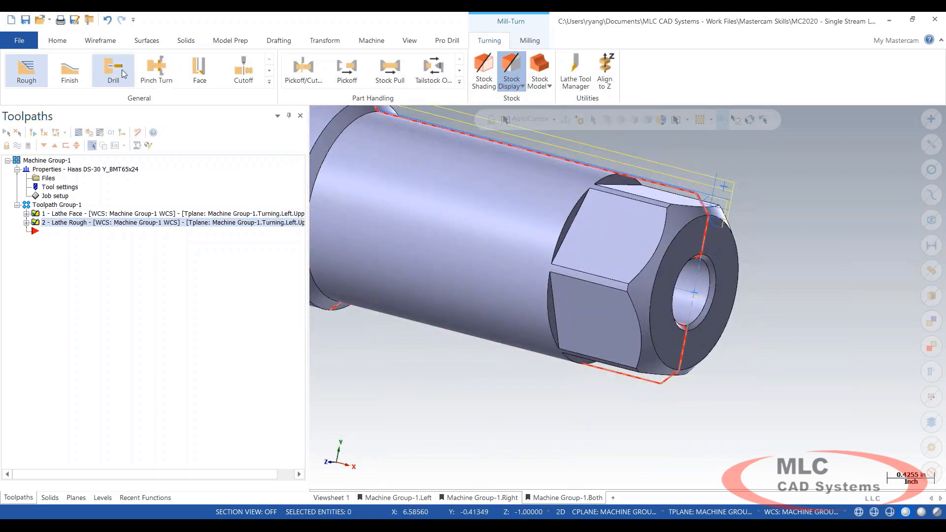
pyautogui.click(269, 82)
pyautogui.click(114, 81)
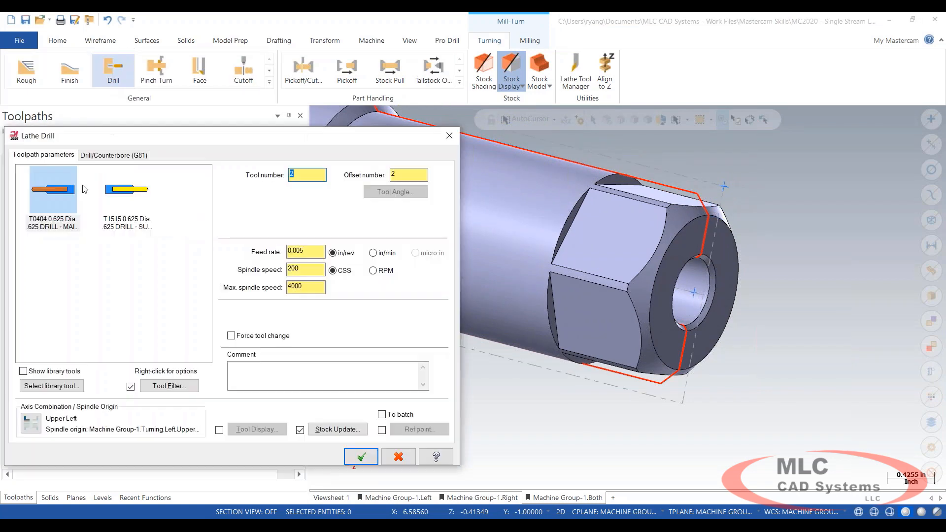
pyautogui.click(117, 156)
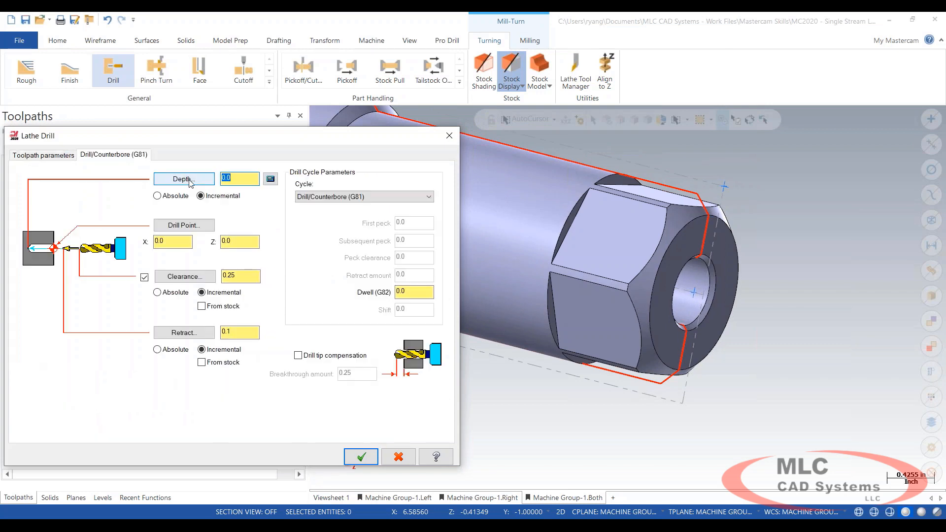
pyautogui.click(183, 179)
pyautogui.hotkey('alt', 's')
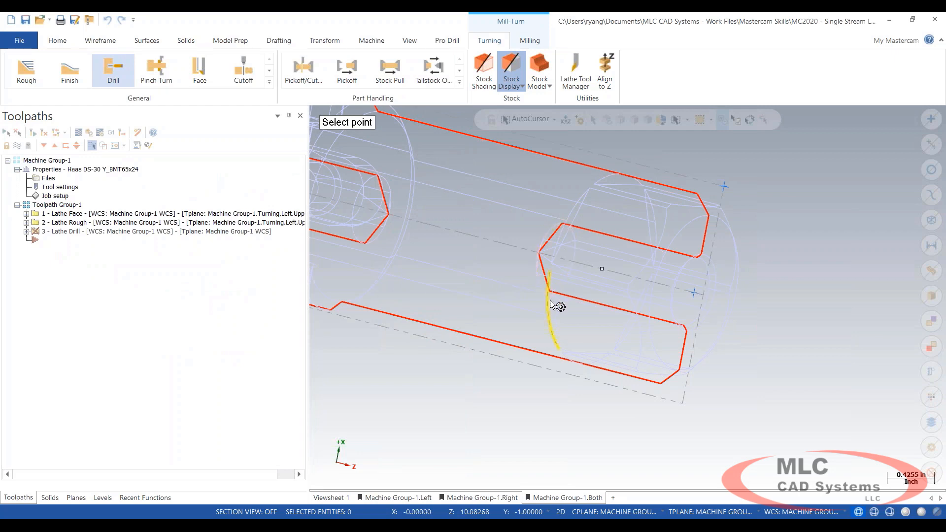
pyautogui.moveTo(558, 294); pyautogui.dragTo(546, 294, button='middle')
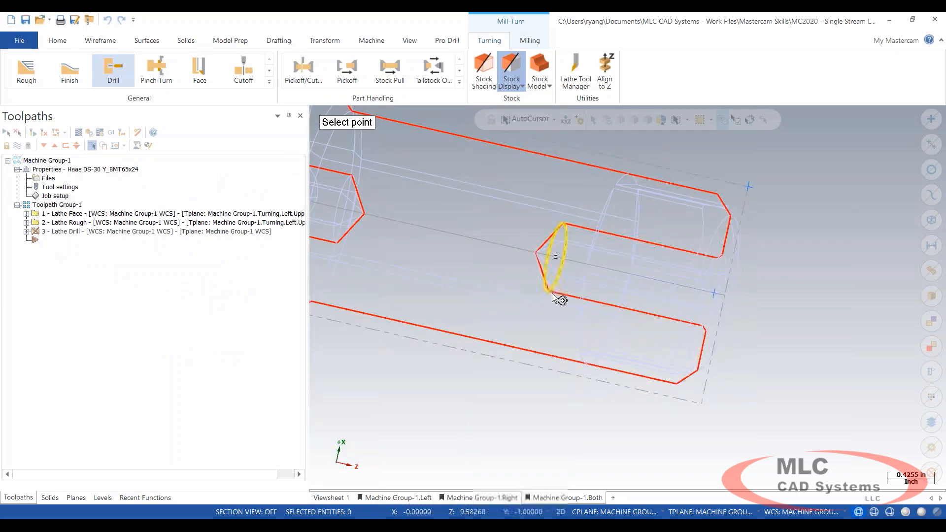
pyautogui.click(553, 294)
# - Turn on drill tip compensation with a 0.0 breakthrough amount and accept the Lathe Drill toolpath, restoring the shaded display
pyautogui.click(298, 355)
pyautogui.moveTo(365, 378); pyautogui.dragTo(273, 379)
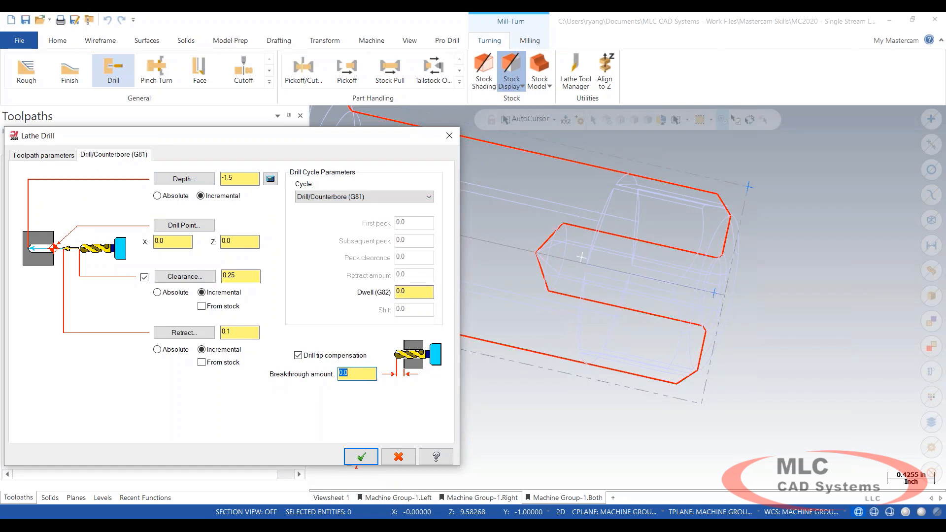
pyautogui.click(357, 463)
pyautogui.scroll(-3, 821, 291)
pyautogui.hotkey('alt', 's')
pyautogui.moveTo(800, 298)
pyautogui.mouseDown(button='middle')
pyautogui.moveTo(686, 313)
pyautogui.moveTo(612, 293)
pyautogui.mouseUp(button='middle')
pyautogui.click(613, 294)
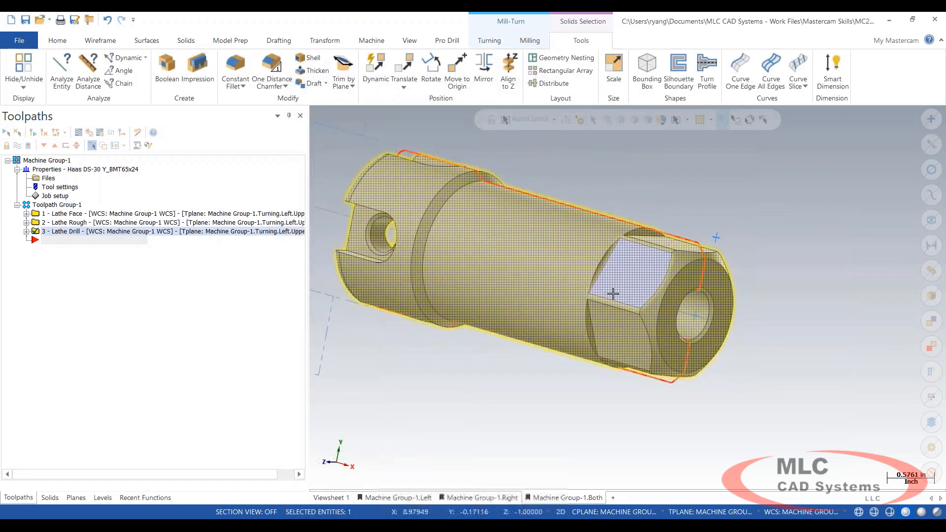
pyautogui.press('Escape')
# - Create a 2D Contour milling toolpath and chain the rear edges of the hex flats using solid edge selection
pyautogui.scroll(4, 613, 294)
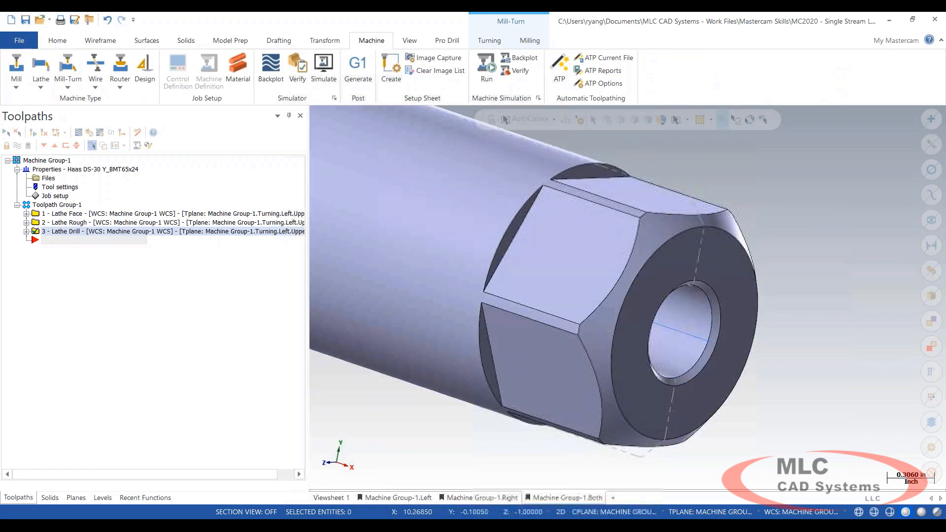
pyautogui.click(494, 42)
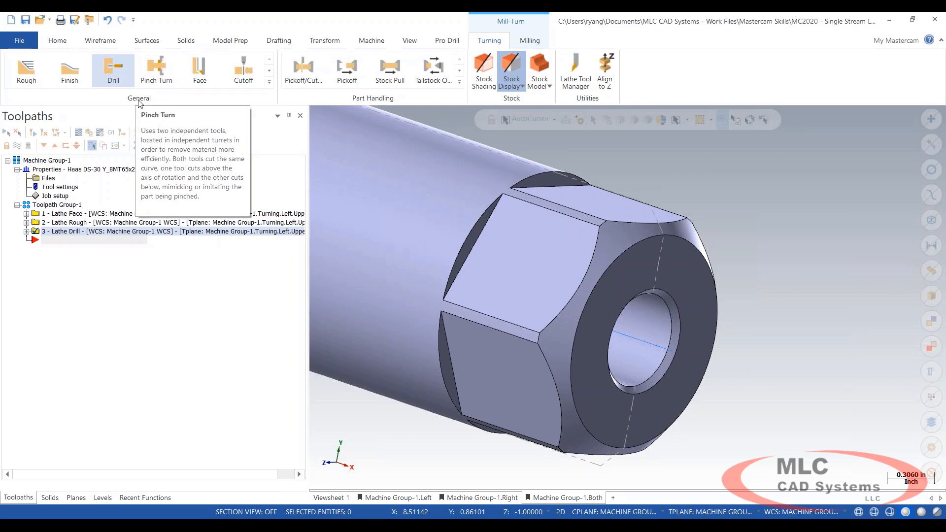
pyautogui.click(530, 41)
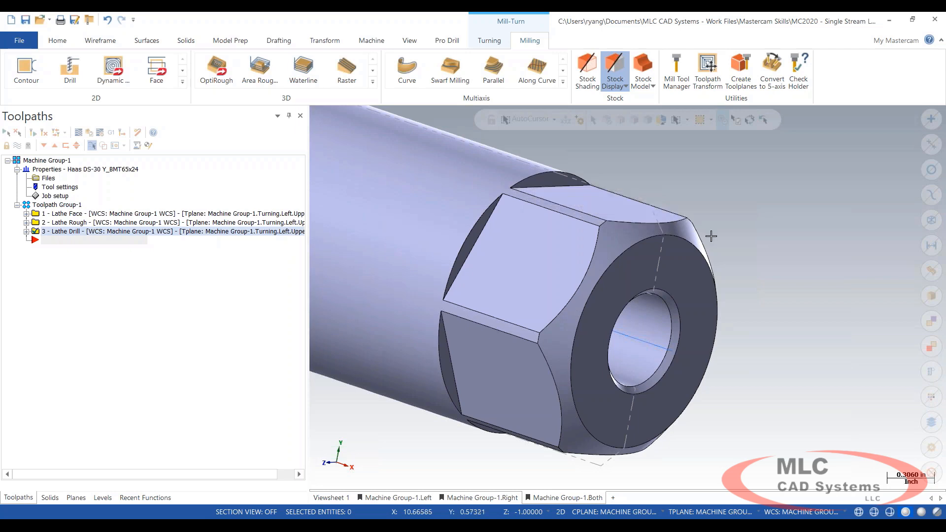
pyautogui.click(37, 72)
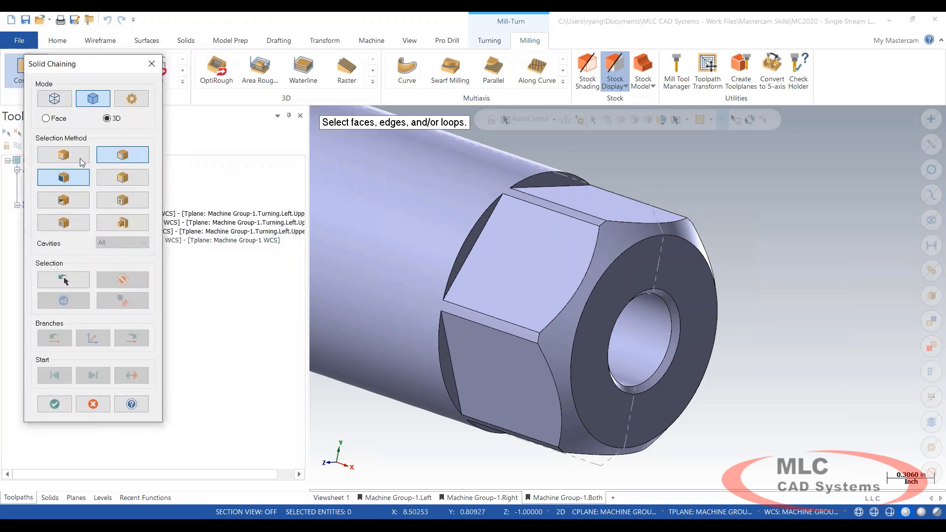
pyautogui.click(81, 158)
pyautogui.click(490, 217)
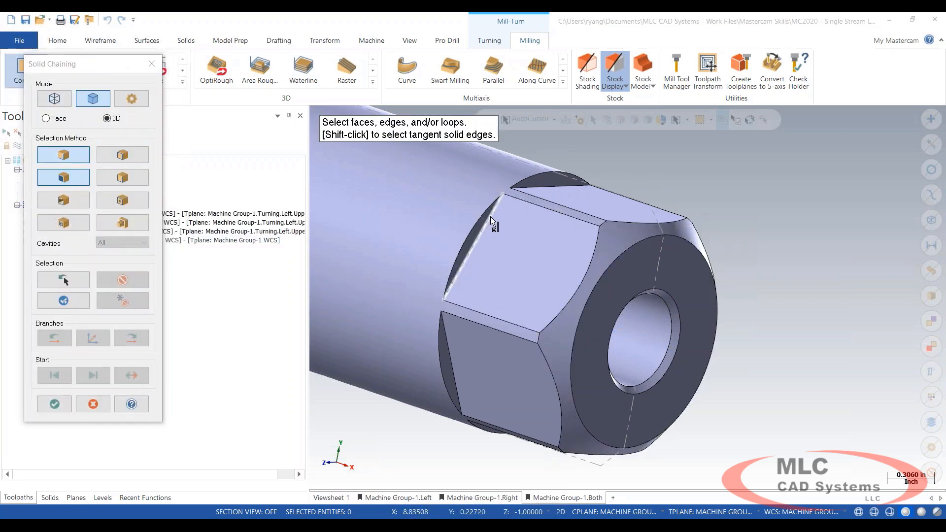
pyautogui.click(445, 343)
pyautogui.moveTo(478, 407); pyautogui.dragTo(433, 336, button='middle')
pyautogui.scroll(-2, 482, 404)
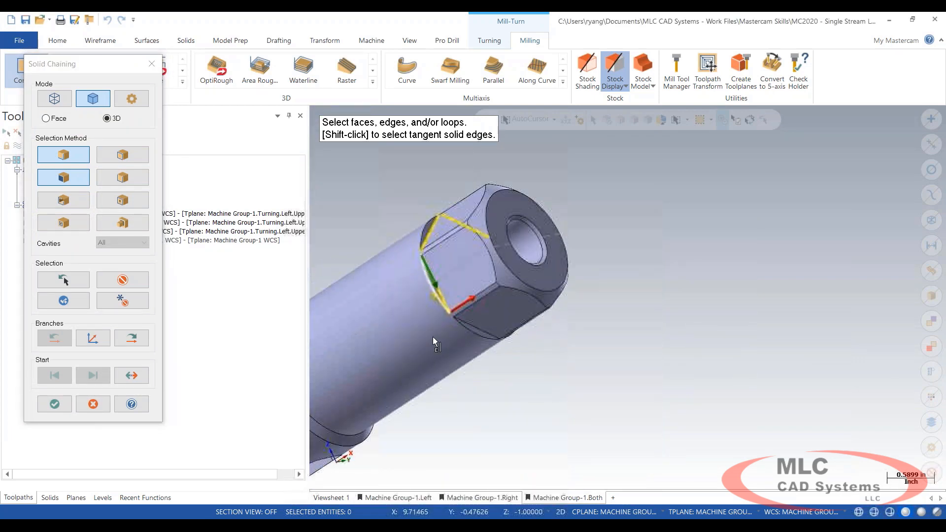
pyautogui.click(473, 323)
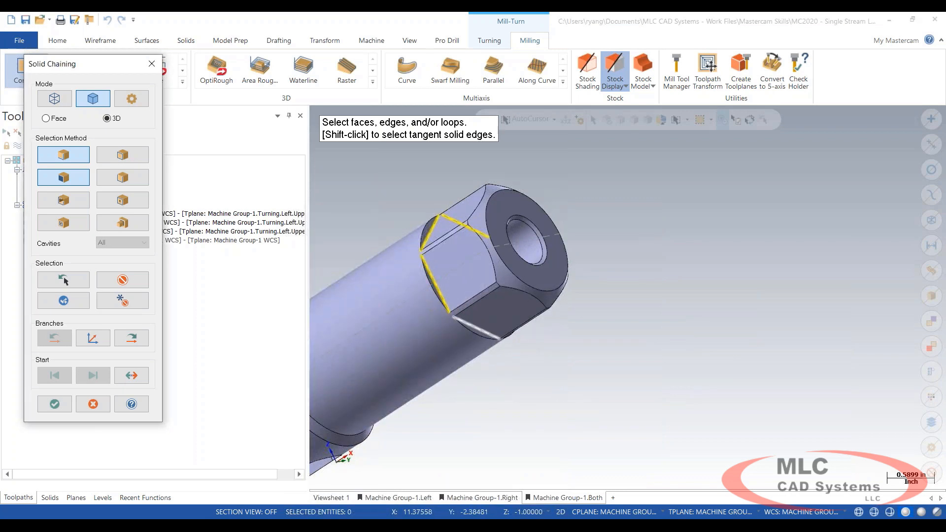
pyautogui.moveTo(473, 323); pyautogui.dragTo(525, 328, button='middle')
pyautogui.click(506, 328)
pyautogui.click(548, 276)
pyautogui.click(55, 404)
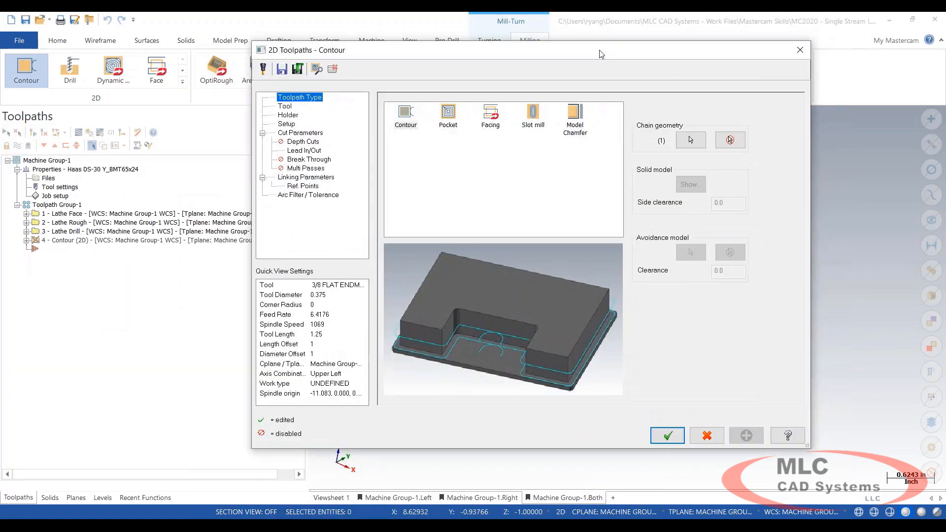
# - Assign the 3/4 FLAT ENDMILL from the tool library to the contour toolpath and open its mill type setup
pyautogui.click(285, 107)
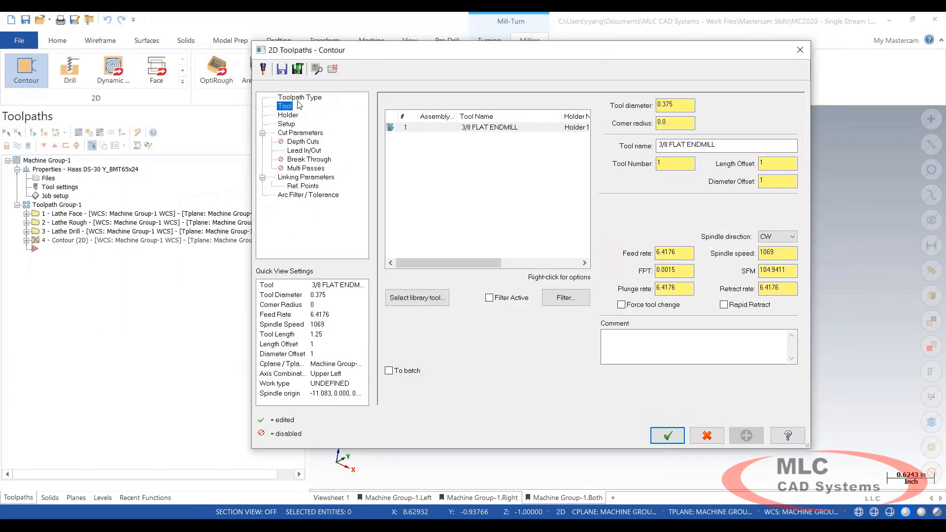
pyautogui.click(414, 298)
pyautogui.scroll(-2, 148, 309)
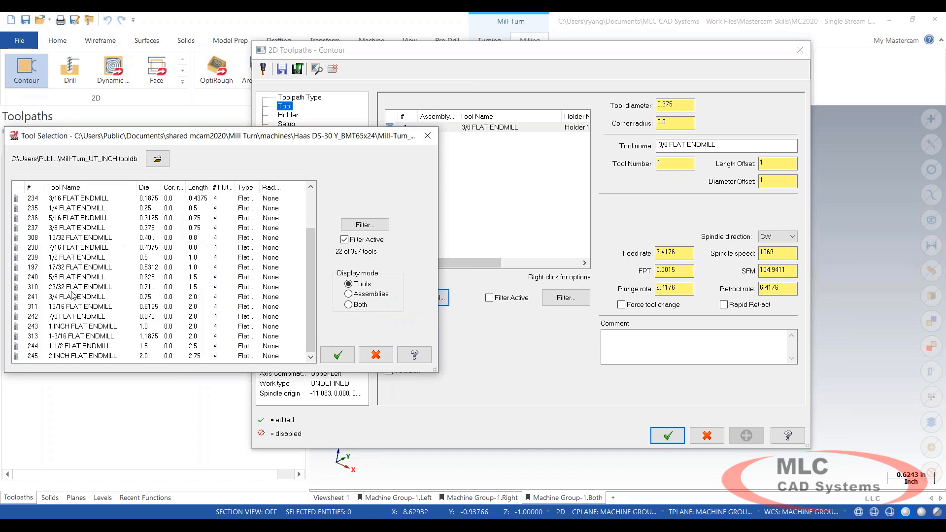
pyautogui.click(72, 298)
pyautogui.click(338, 354)
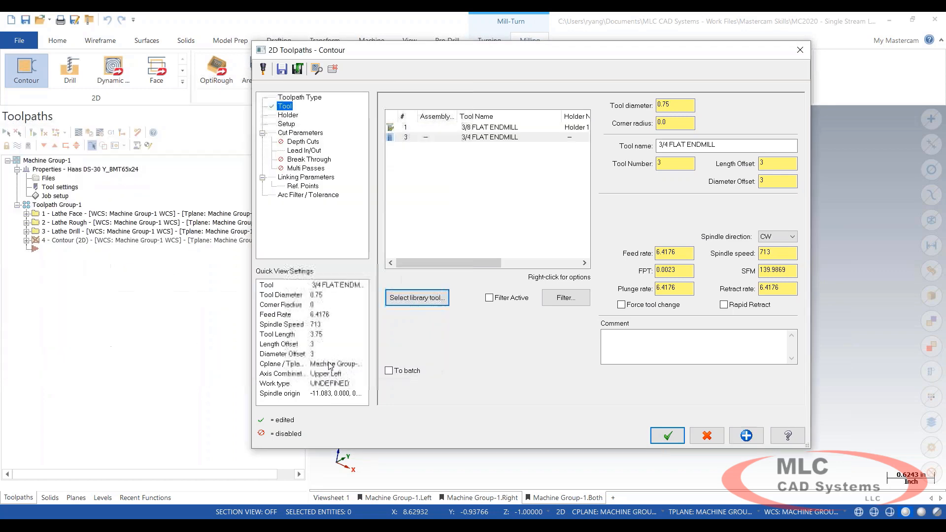
pyautogui.click(289, 126)
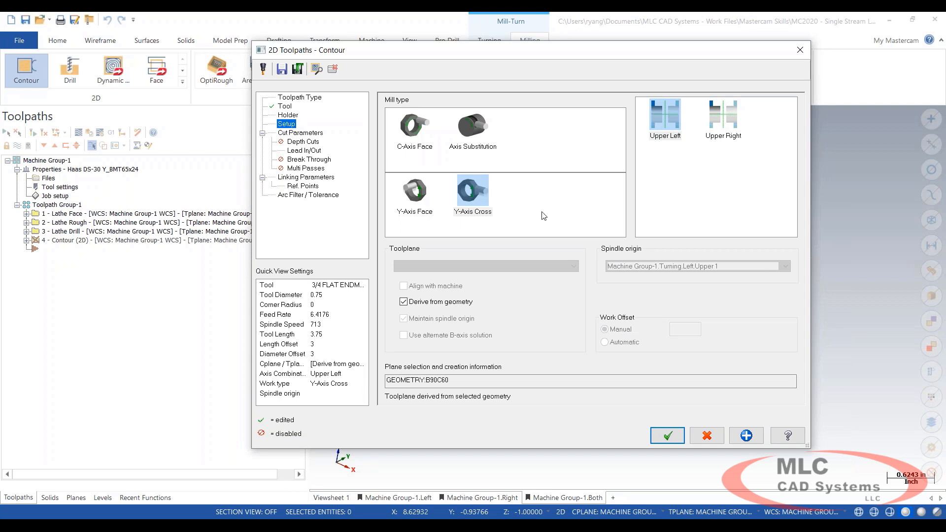
# - Confirm the Y-Axis Cross mill type for the contour toolpath and set its compensation type to Wear
pyautogui.click(477, 195)
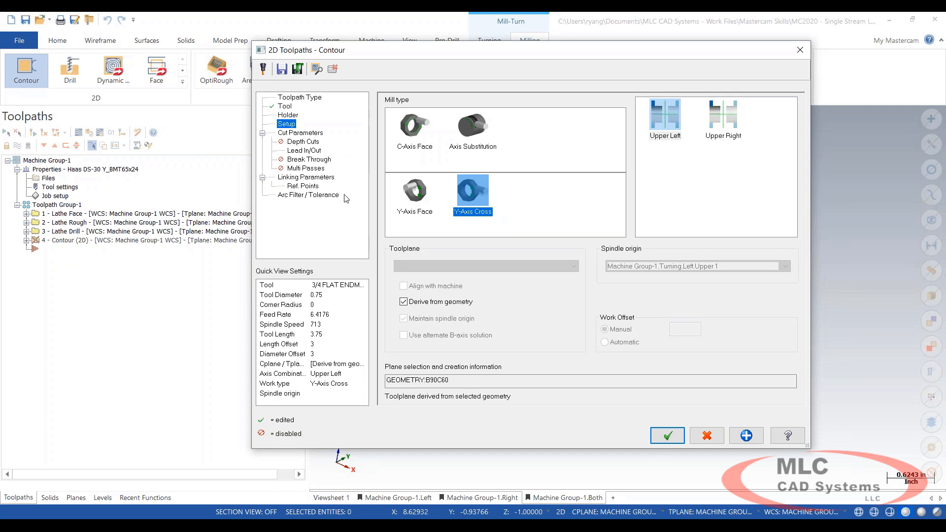
pyautogui.click(315, 134)
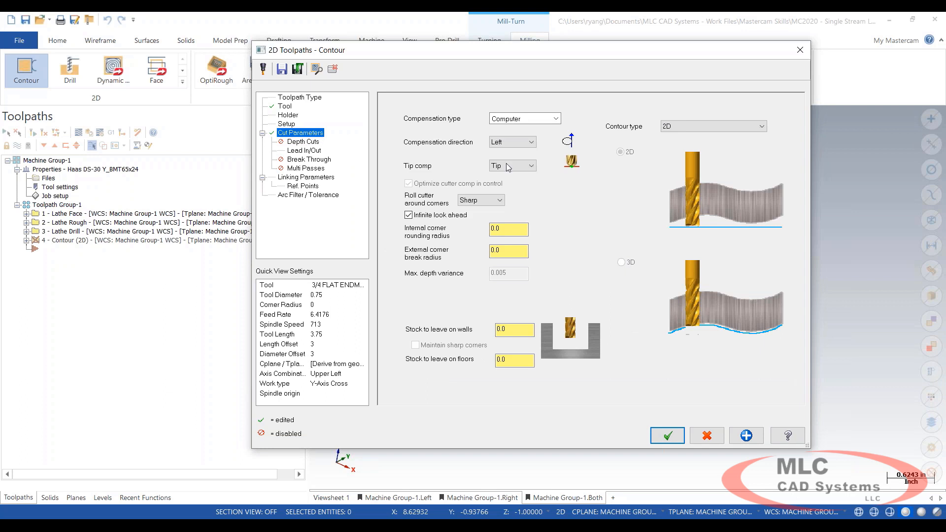
pyautogui.click(555, 118)
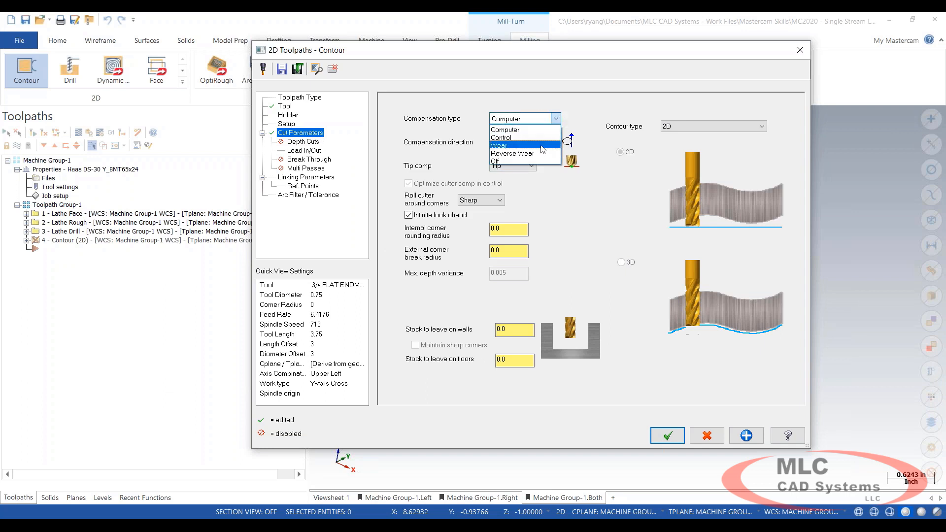
pyautogui.click(542, 142)
# - Set the lead-in arc radius to 0, copy the entry settings to the exit, and accept the contour toolpath
pyautogui.click(304, 150)
pyautogui.doubleClick(460, 210)
pyautogui.write('0')
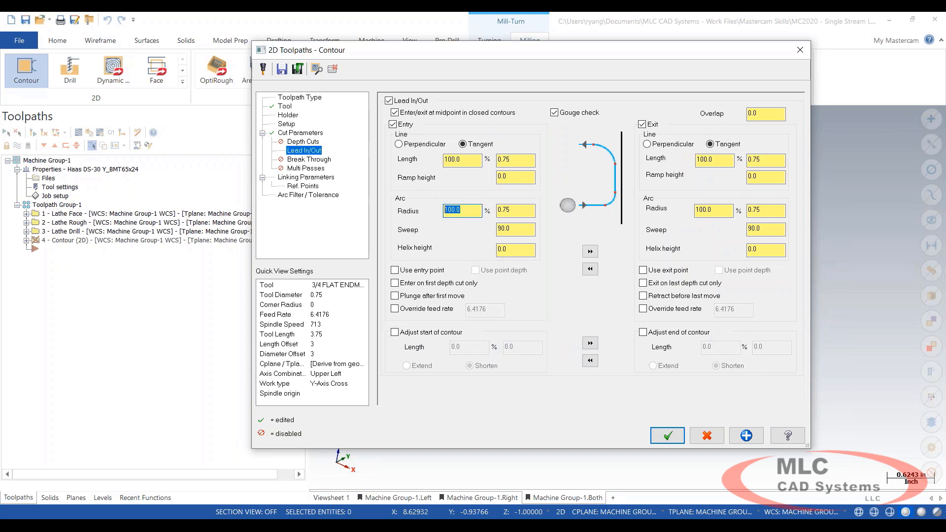
pyautogui.press('Tab')
pyautogui.click(590, 252)
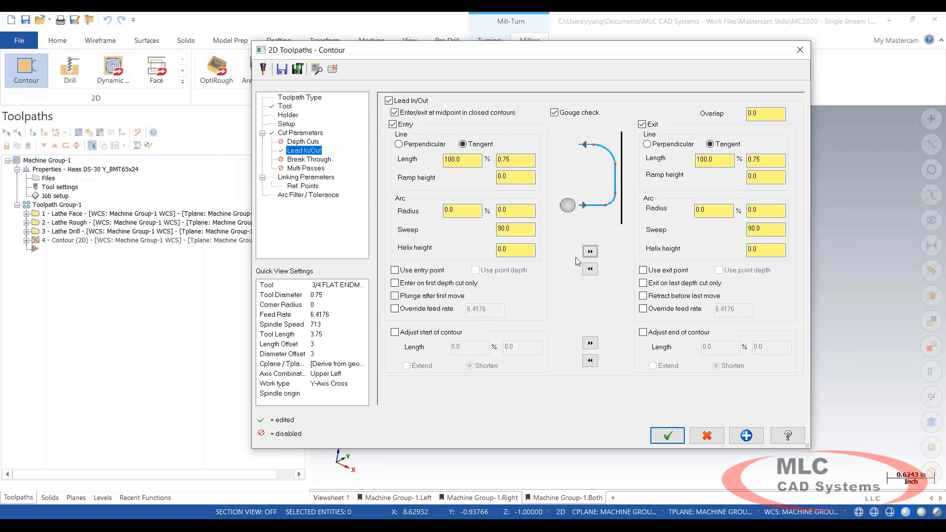
pyautogui.click(322, 180)
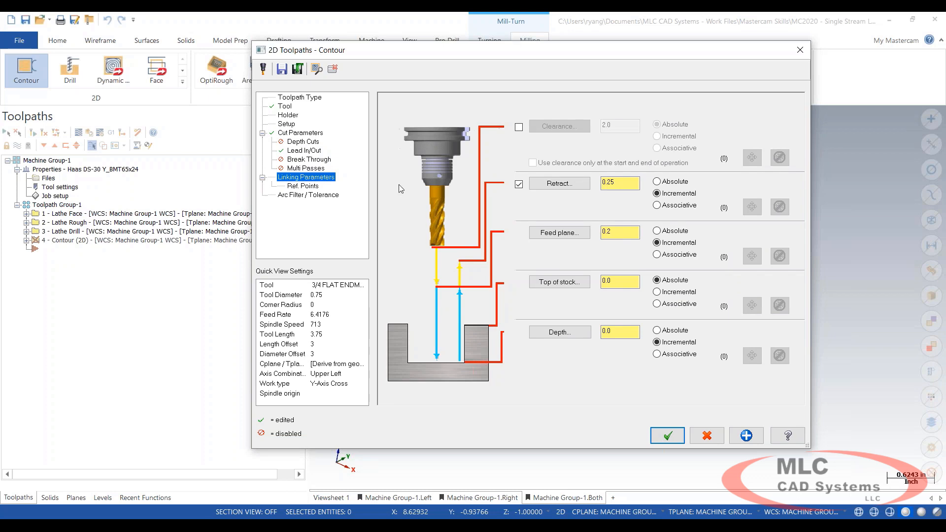
pyautogui.click(667, 435)
# - Backplot the contour toolpath step by step around the hex flats, examining the end mill's approach and position from several angles
pyautogui.moveTo(603, 316); pyautogui.dragTo(621, 299, button='middle')
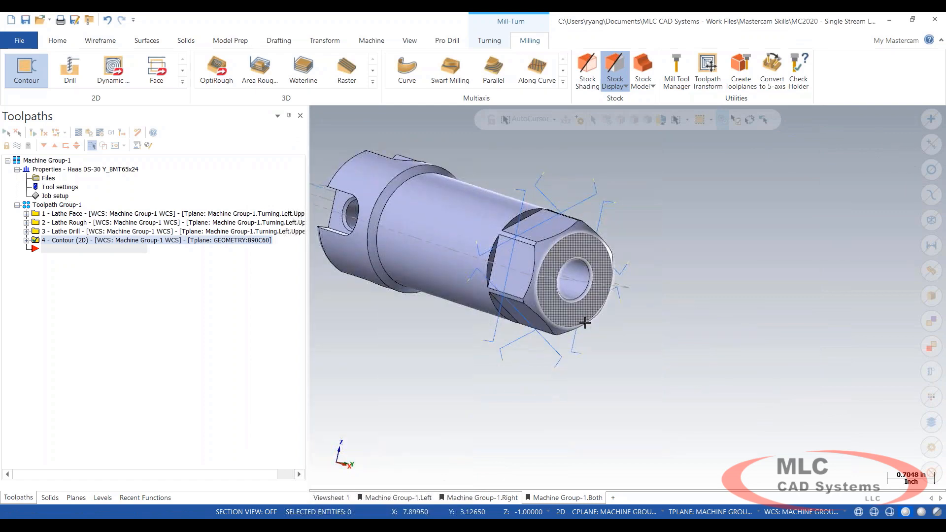
pyautogui.click(78, 133)
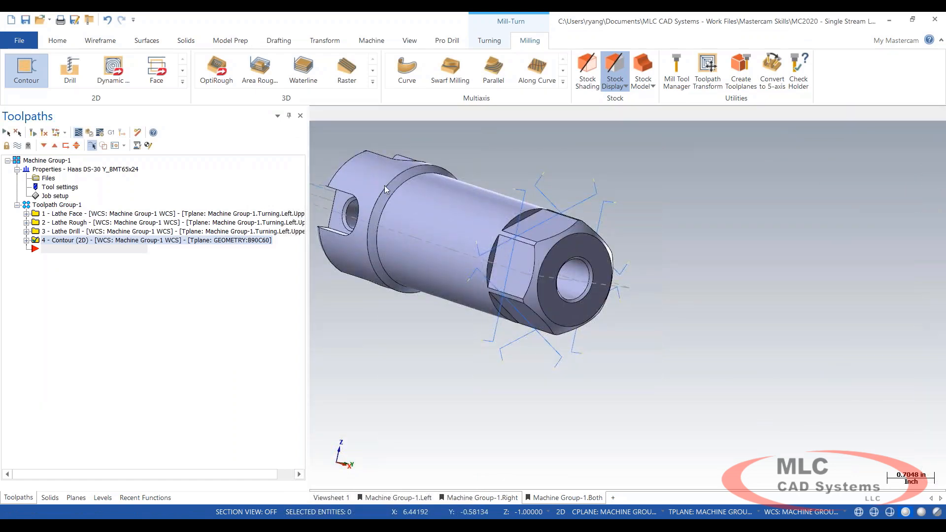
pyautogui.press('s')
pyautogui.press('s')
pyautogui.press('s')
pyautogui.press('s')
pyautogui.press('s')
pyautogui.press('s')
pyautogui.press('s')
pyautogui.press('s')
pyautogui.press('s')
pyautogui.press('s')
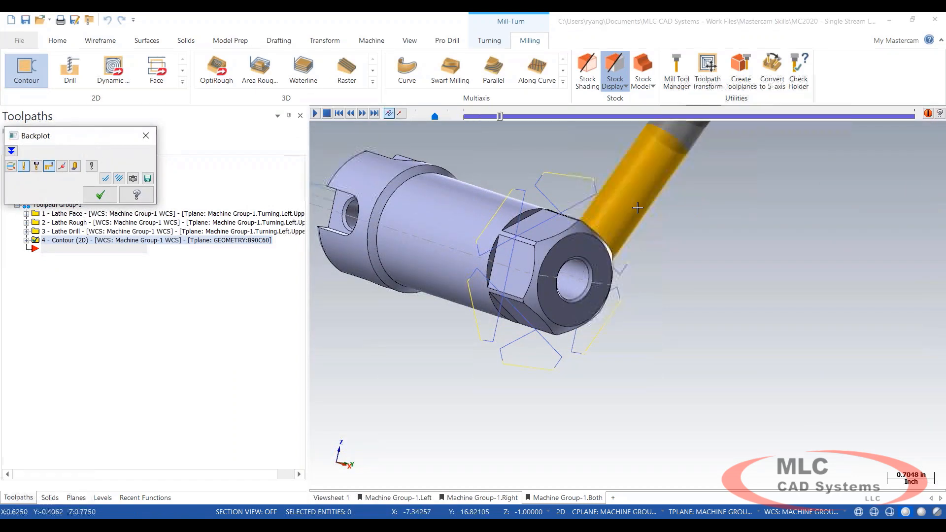
pyautogui.press('s')
pyautogui.press('s')
pyautogui.press('s')
pyautogui.press('s')
pyautogui.press('s')
pyautogui.press('s')
pyautogui.press('s')
pyautogui.press('s')
pyautogui.press('s')
pyautogui.press('s')
pyautogui.press('s')
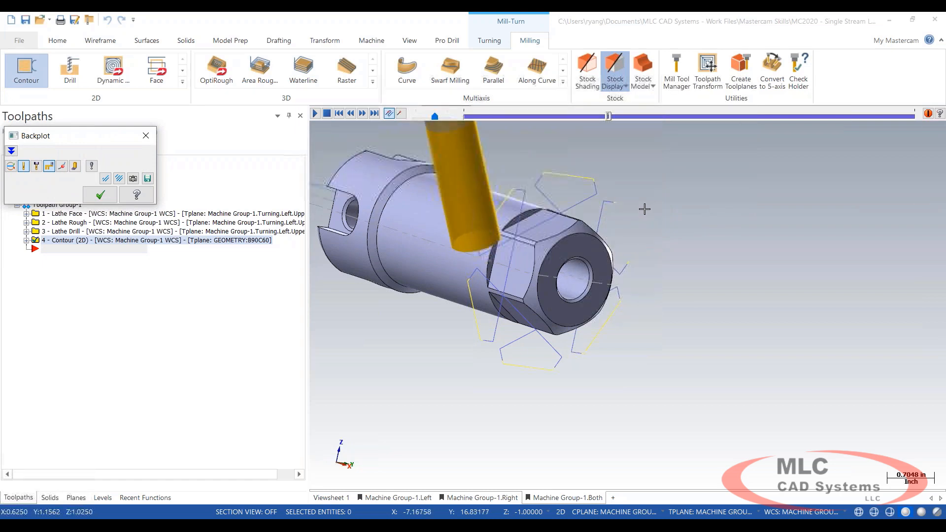
pyautogui.moveTo(497, 281); pyautogui.dragTo(517, 286, button='middle')
pyautogui.scroll(4, 517, 286)
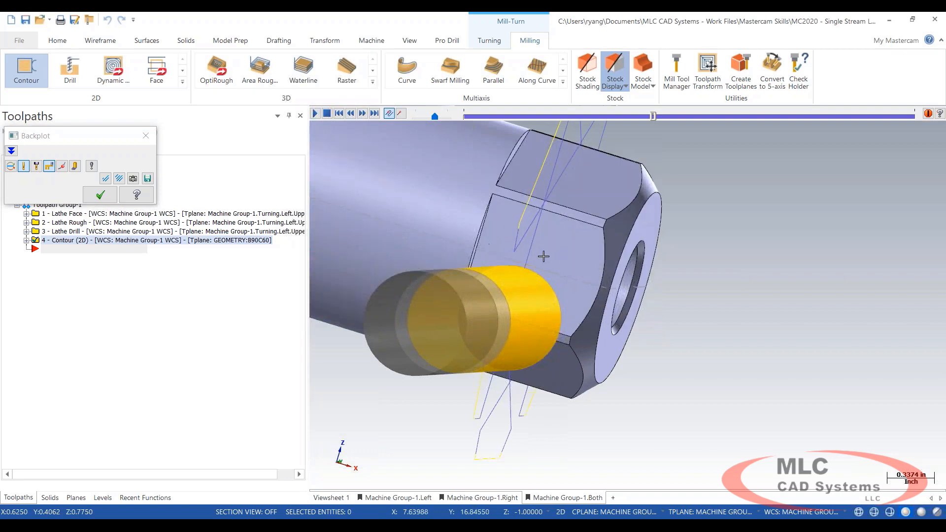
pyautogui.press('s')
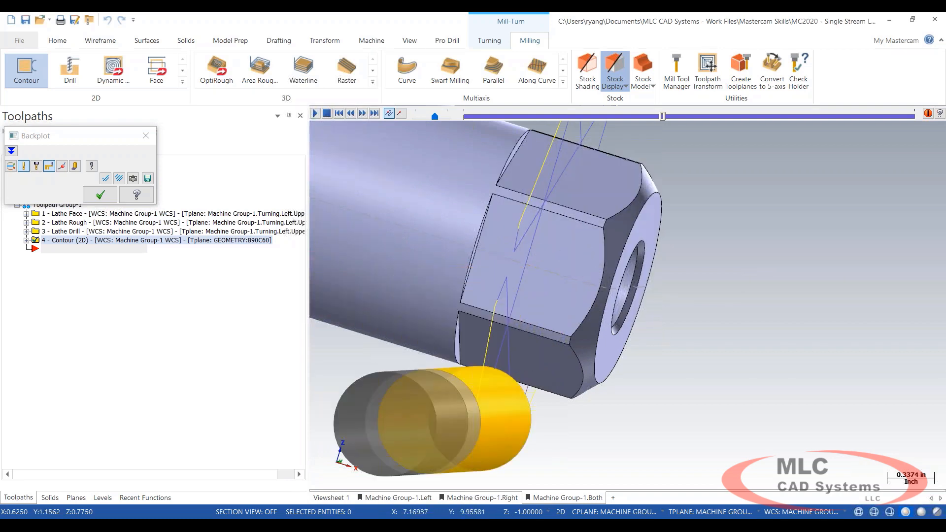
pyautogui.click(99, 195)
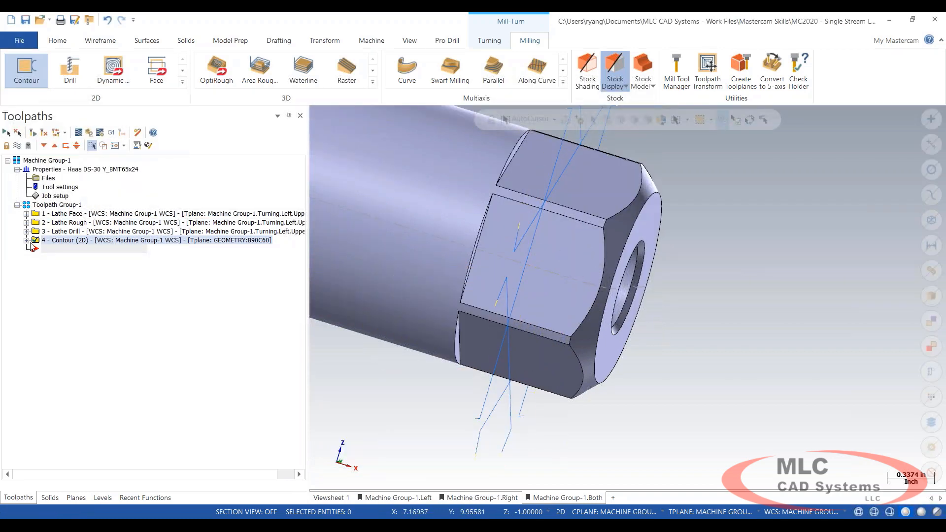
# - Enable Multi Passes on the contour toolpath with 2 rough passes at 0.375 spacing, and regenerate it
pyautogui.click(26, 240)
pyautogui.click(63, 253)
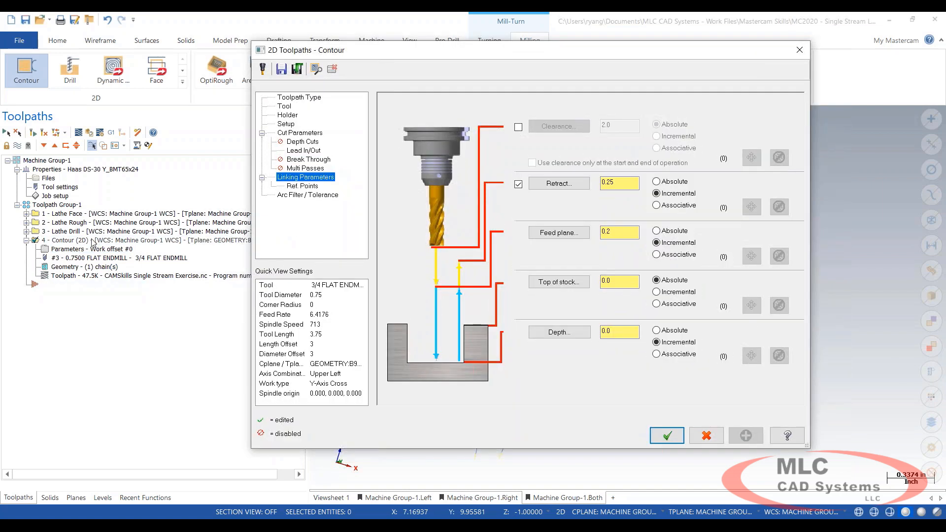
pyautogui.click(318, 169)
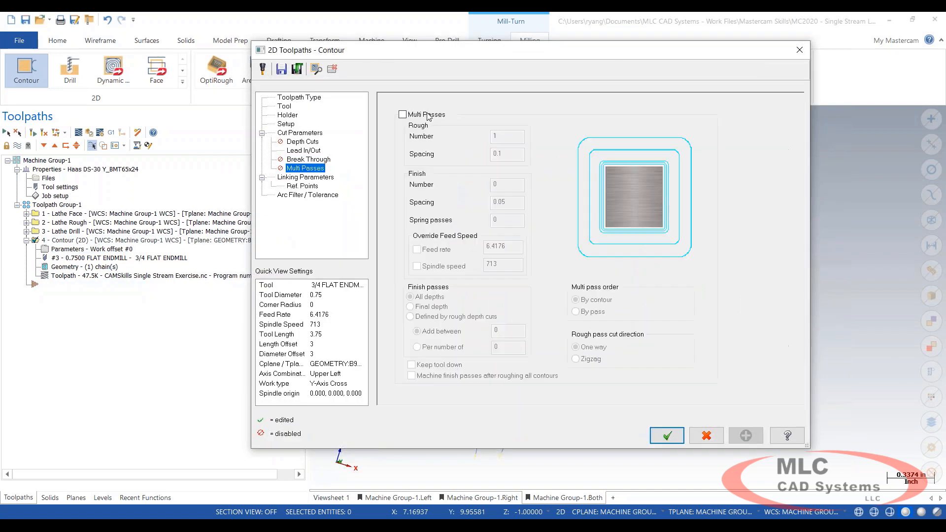
pyautogui.click(428, 115)
pyautogui.doubleClick(497, 136)
pyautogui.write('2')
pyautogui.press('Tab')
pyautogui.write('0.375')
pyautogui.press('Tab')
pyautogui.hotkey('shift', 'Tab')
pyautogui.write('.375')
pyautogui.press('Tab')
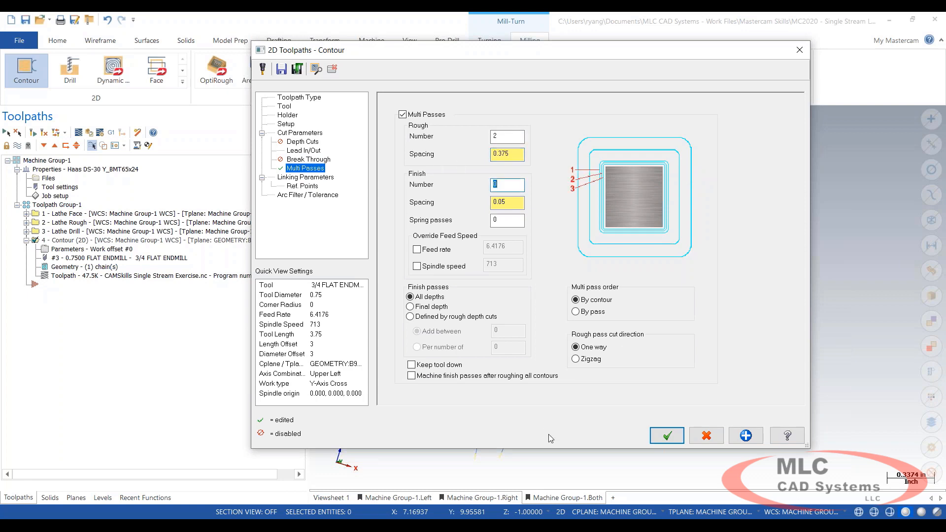
pyautogui.click(668, 435)
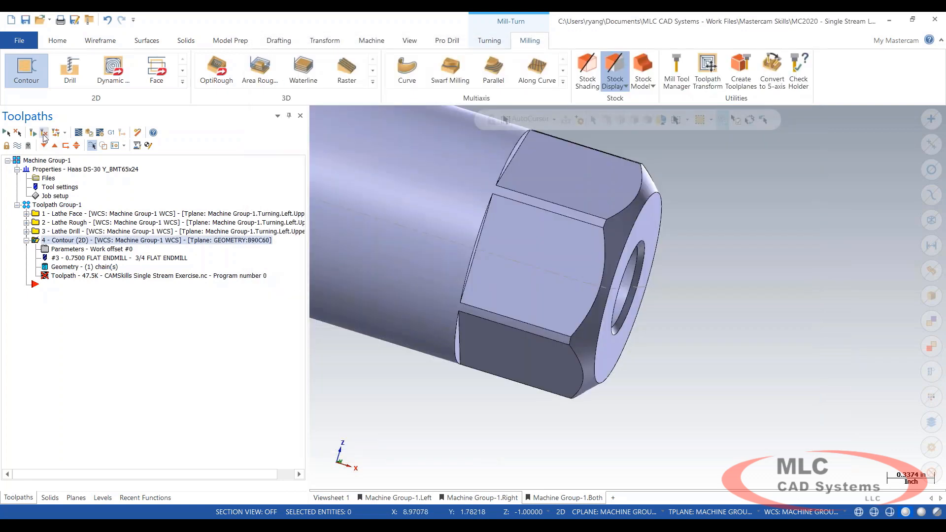
pyautogui.moveTo(706, 211); pyautogui.dragTo(678, 383, button='middle')
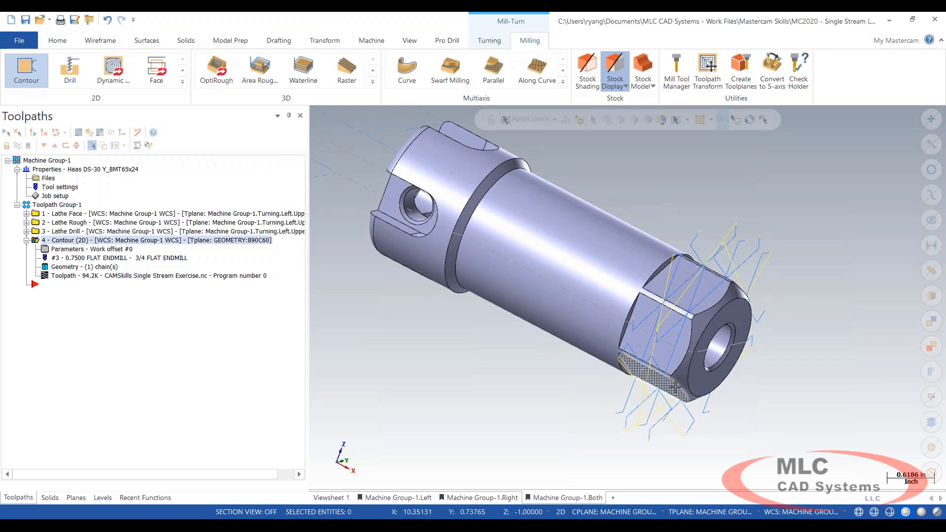
# - Switch to the Top (WCS) view, check and accept the Pickoff settings in the job setup, and regenerate the invalidated toolpaths
pyautogui.rightClick(589, 290)
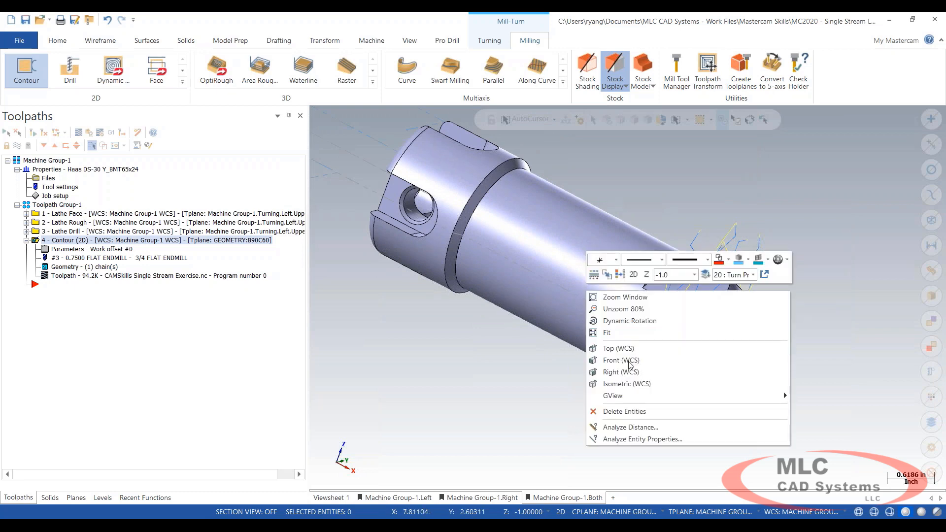
pyautogui.click(625, 350)
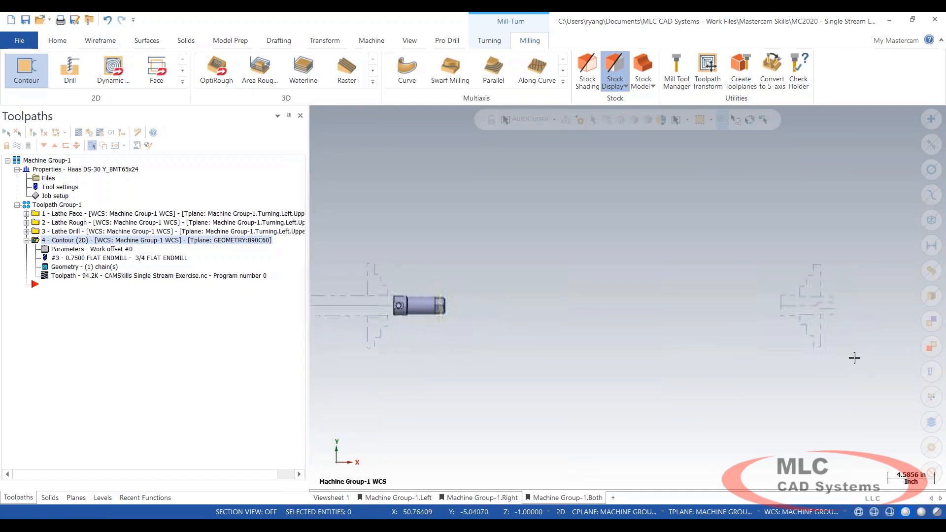
pyautogui.click(40, 198)
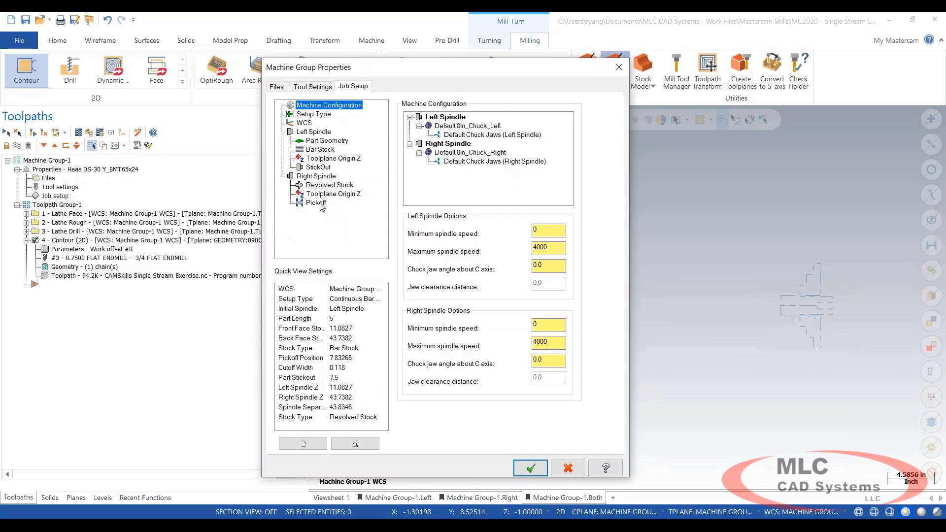
pyautogui.click(317, 203)
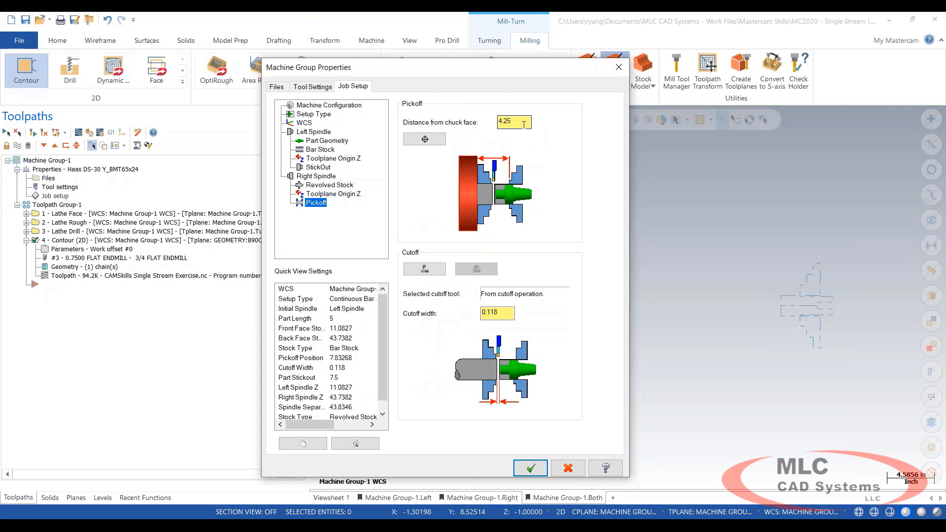
pyautogui.click(531, 467)
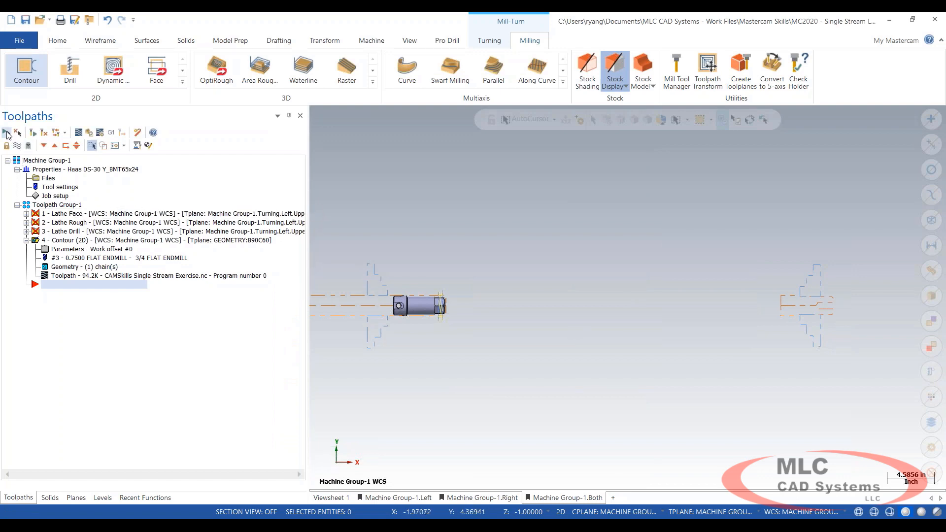
pyautogui.click(44, 134)
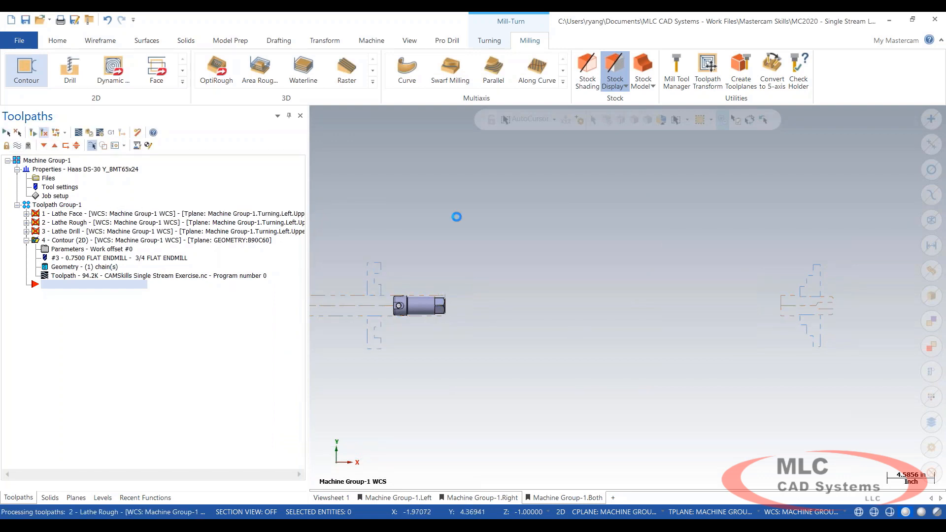
pyautogui.click(26, 240)
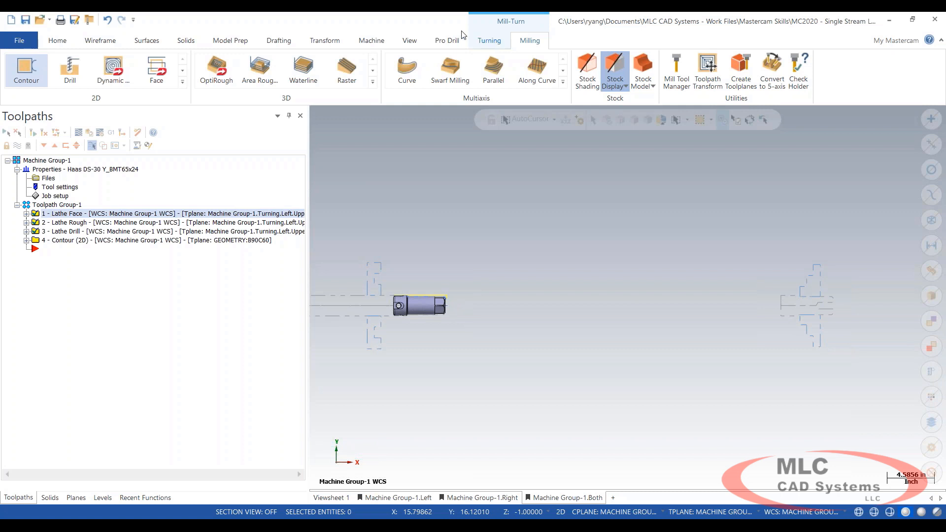
# - Create a Pickoff, Stock Pull, Cutoff (Main to Sub) operation set with the upper turret parked at Upper Park Left, index position 7
pyautogui.click(495, 42)
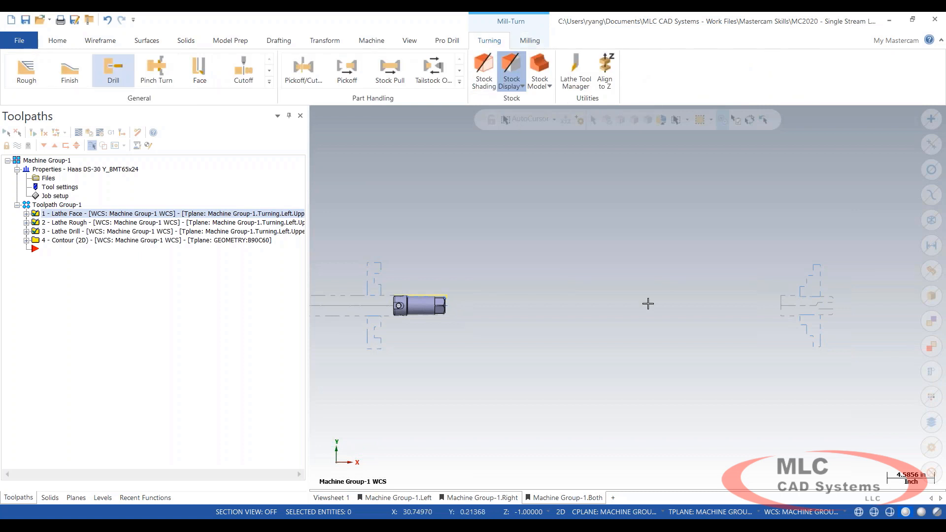
pyautogui.click(303, 69)
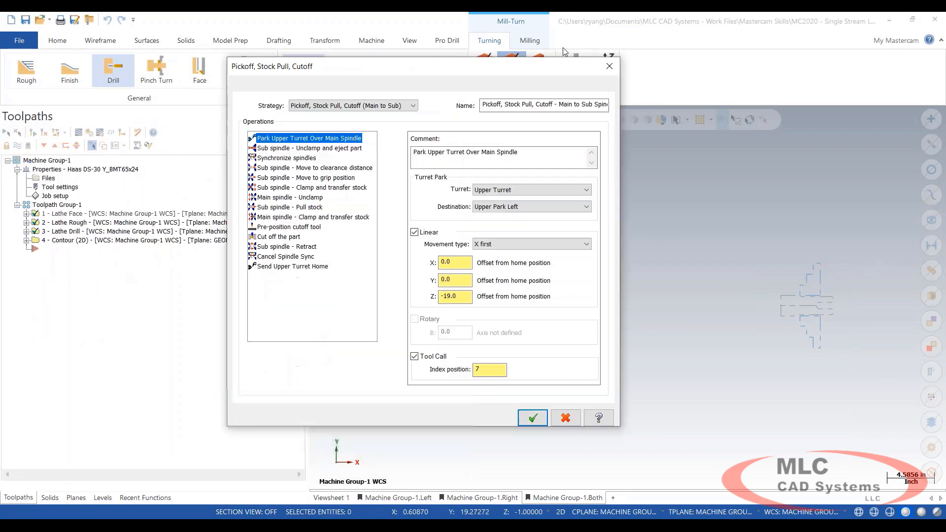
pyautogui.moveTo(562, 47); pyautogui.dragTo(571, 39)
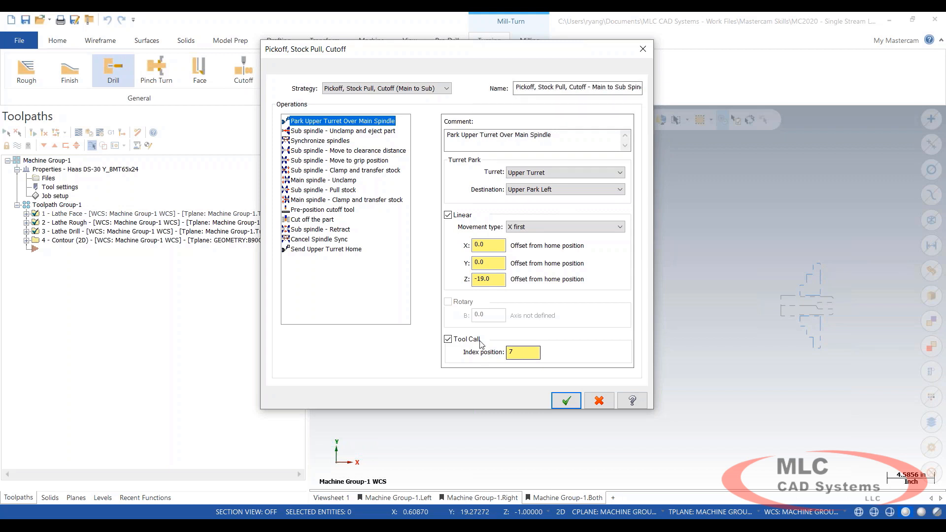
pyautogui.click(502, 351)
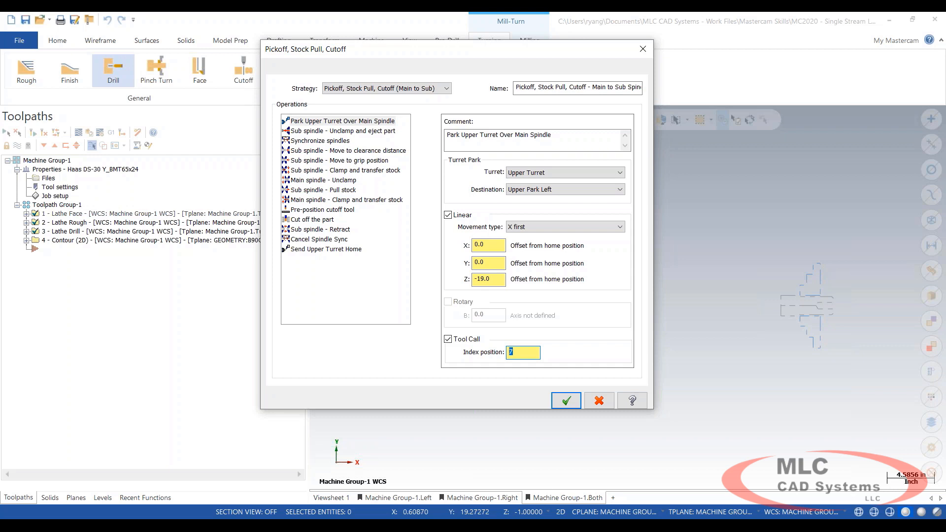
pyautogui.click(574, 407)
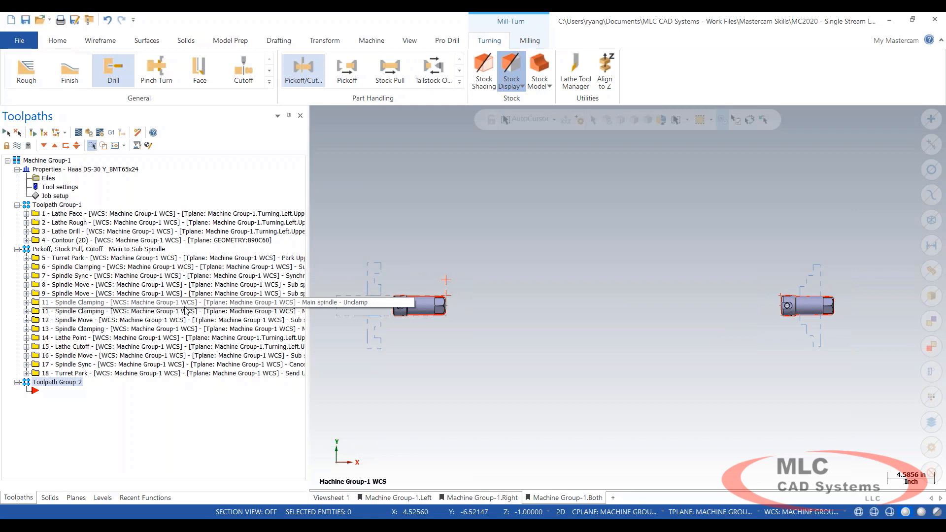
# - Place the insert position after the Turret Park operation and advance it past the sub spindle's clearance move to preview the spindle positions
pyautogui.click(68, 249)
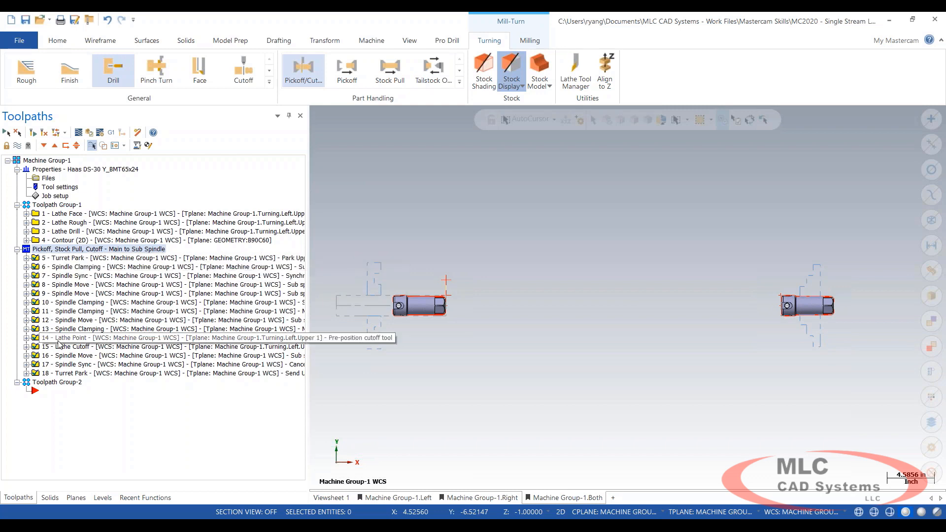
pyautogui.click(62, 257)
pyautogui.click(66, 146)
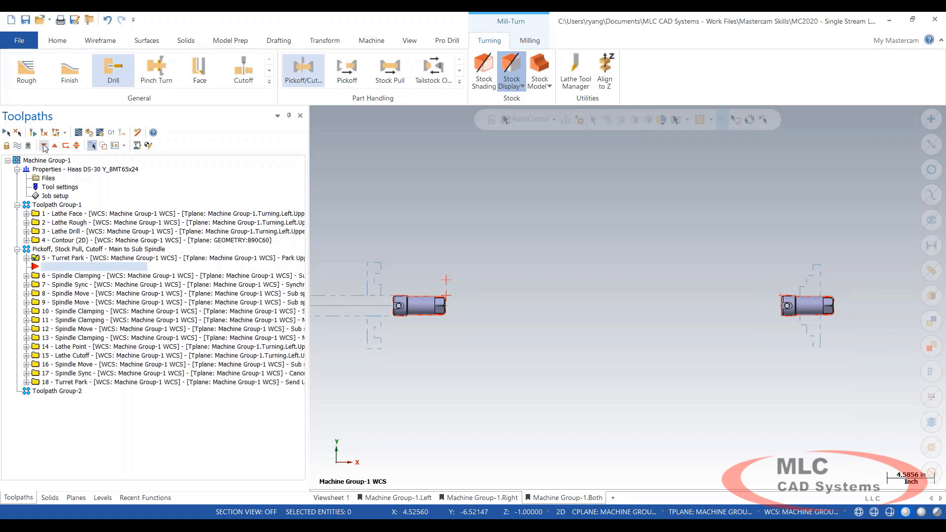
pyautogui.click(44, 146)
pyautogui.click(44, 146)
pyautogui.click(45, 145)
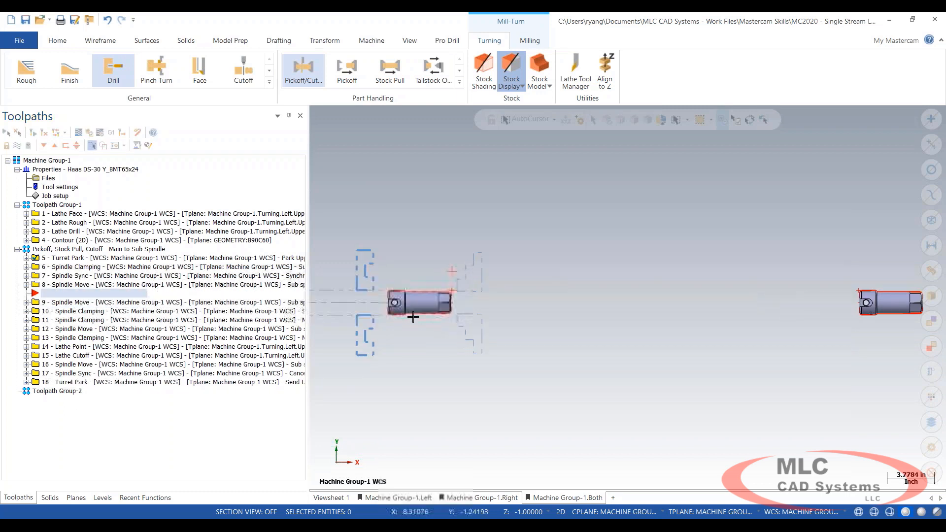
# - Set the distance of operation 8, the sub spindle's move to stock clearance, to 2.0 and regenerate the invalidated operations
pyautogui.scroll(5, 428, 314)
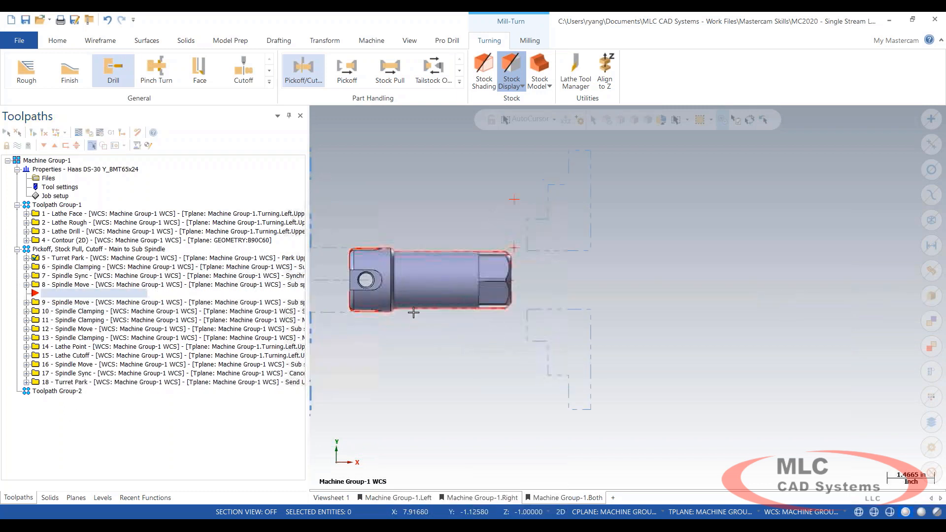
pyautogui.click(27, 285)
pyautogui.click(64, 294)
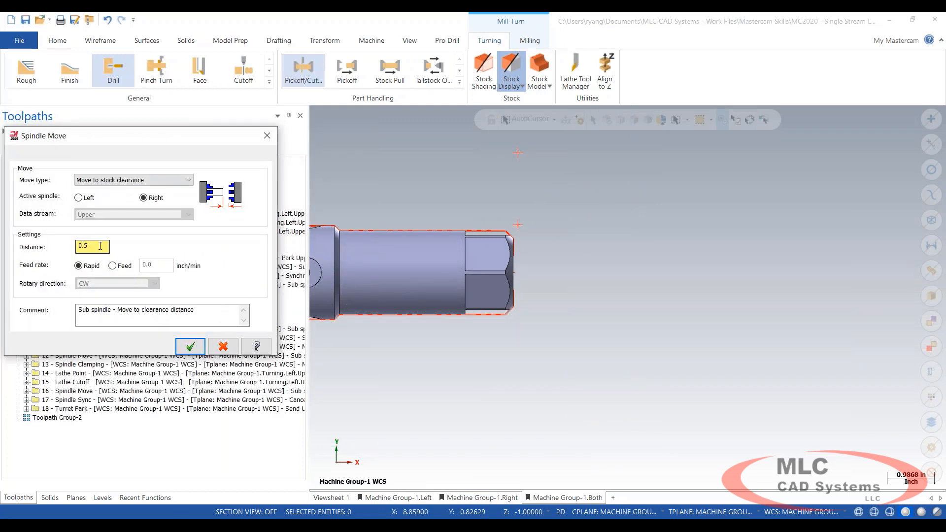
pyautogui.doubleClick(101, 246)
pyautogui.write('2.0')
pyautogui.click(178, 348)
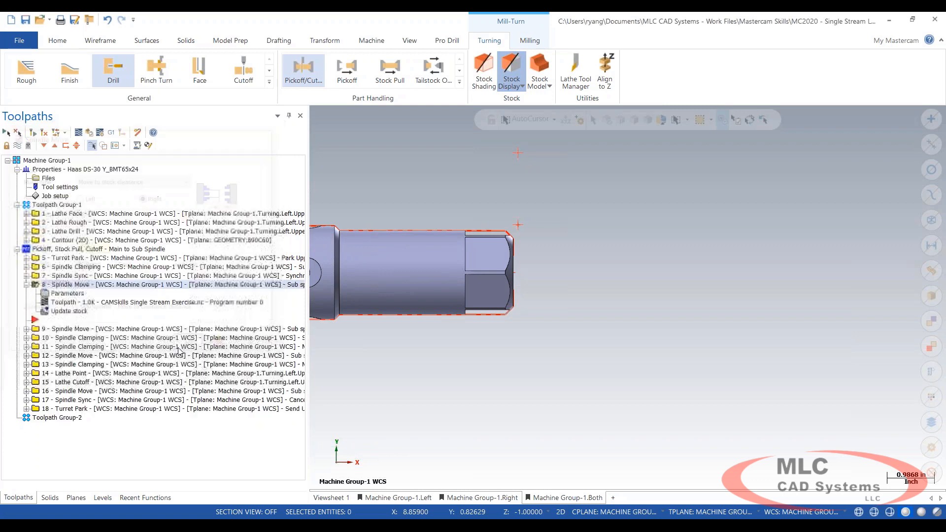
pyautogui.click(26, 285)
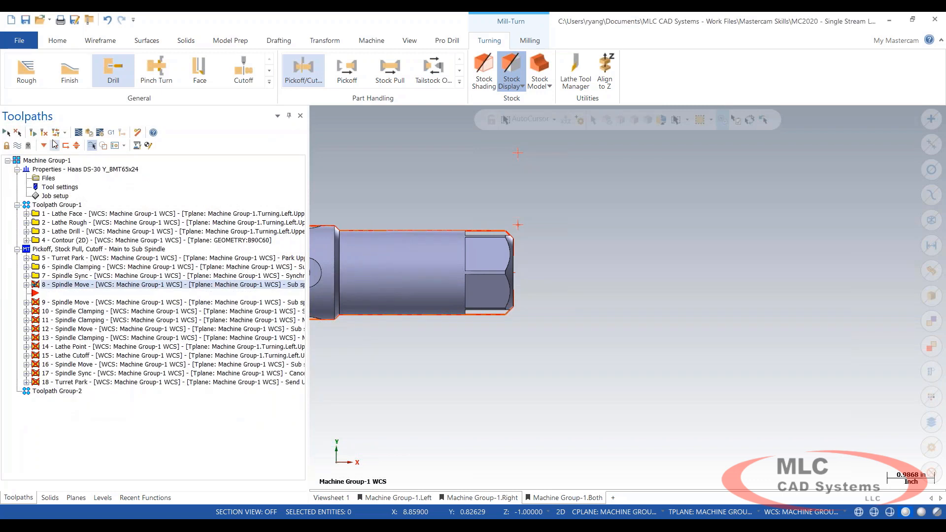
pyautogui.click(44, 132)
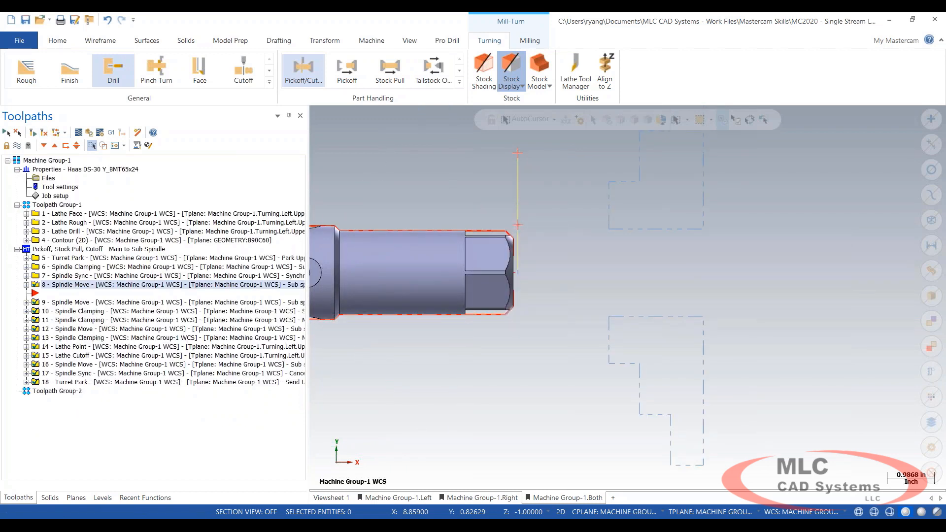
# - Move the insert position after the final Turret Park operation and inspect the transferred part in the sub spindle
pyautogui.click(79, 382)
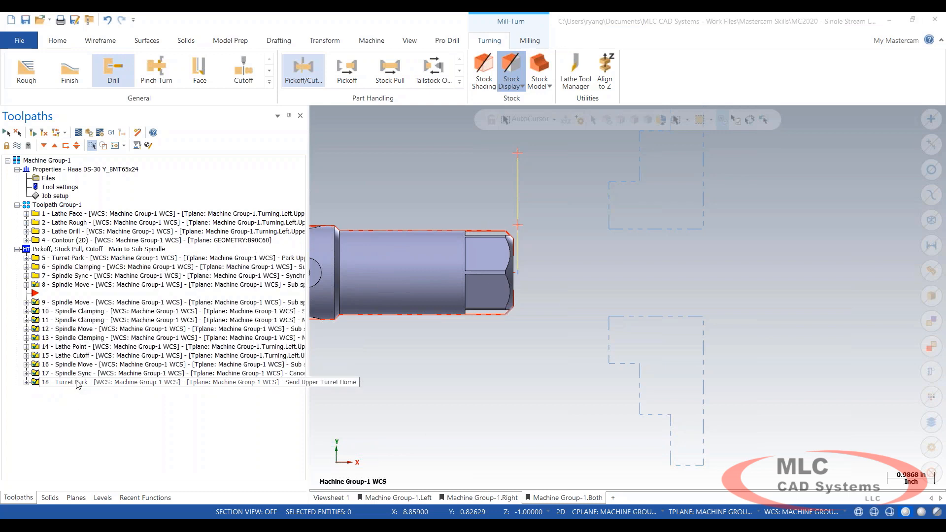
pyautogui.click(65, 146)
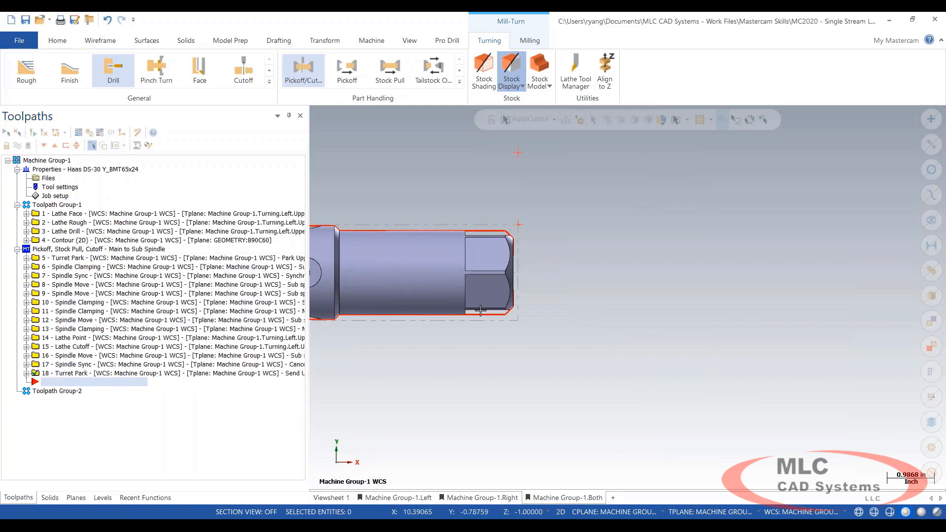
pyautogui.scroll(-6, 430, 321)
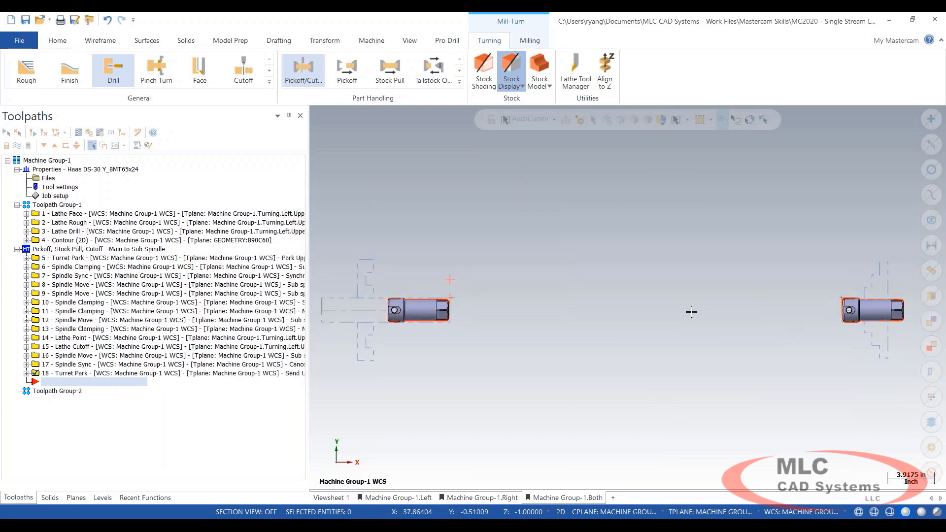
pyautogui.scroll(5, 671, 317)
pyautogui.scroll(3, 727, 307)
pyautogui.moveTo(728, 307); pyautogui.dragTo(679, 318, button='middle')
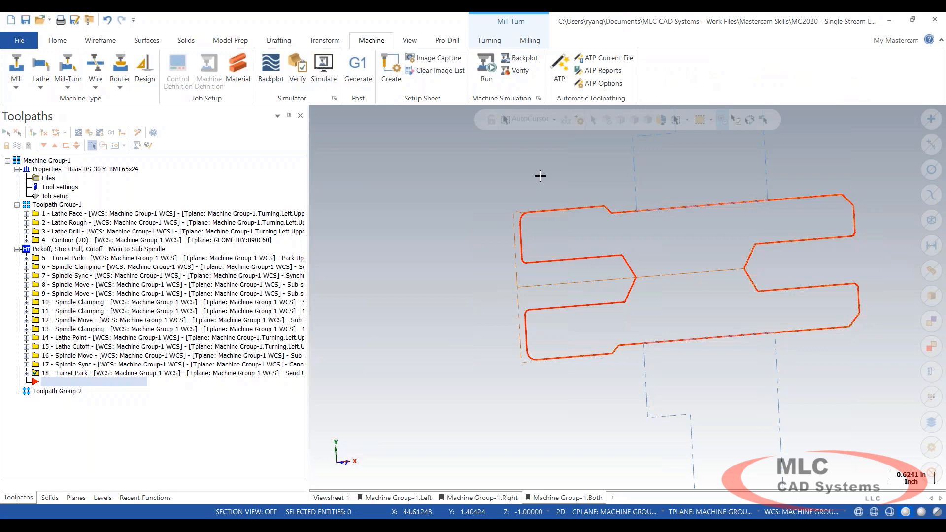
pyautogui.moveTo(549, 226); pyautogui.dragTo(555, 307, button='middle')
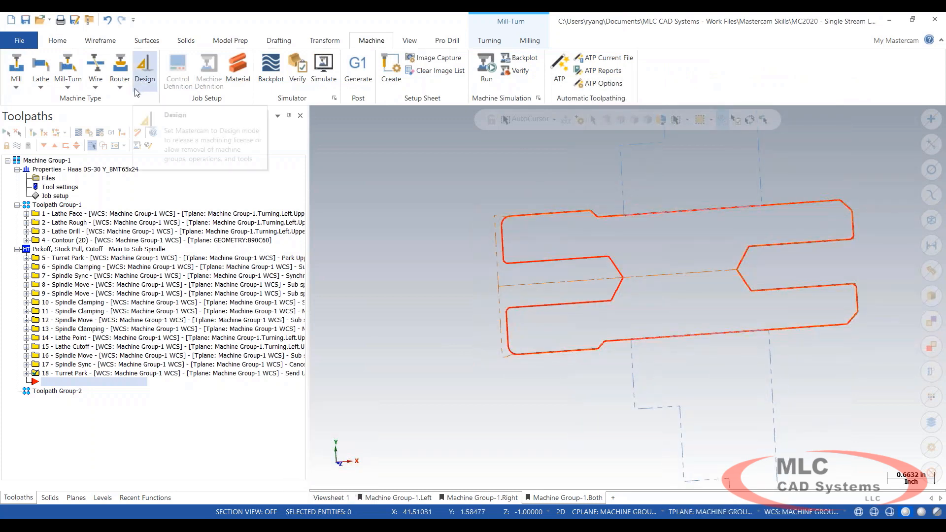
# - Create a Lathe Face toolpath in Toolpath Group-2 with the Upper Right axis combination and the FACE/ROUGH-SUB SPINDLE tool, facing from stock
pyautogui.click(493, 39)
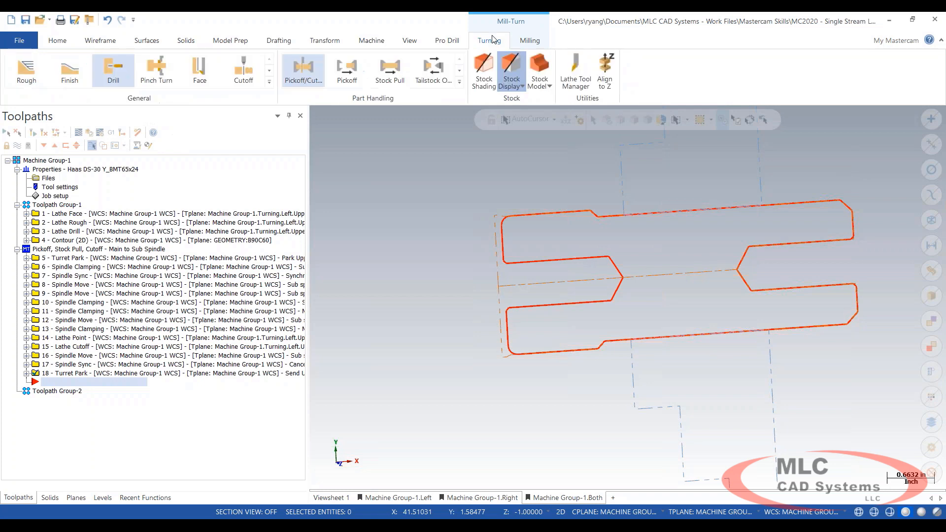
pyautogui.click(206, 69)
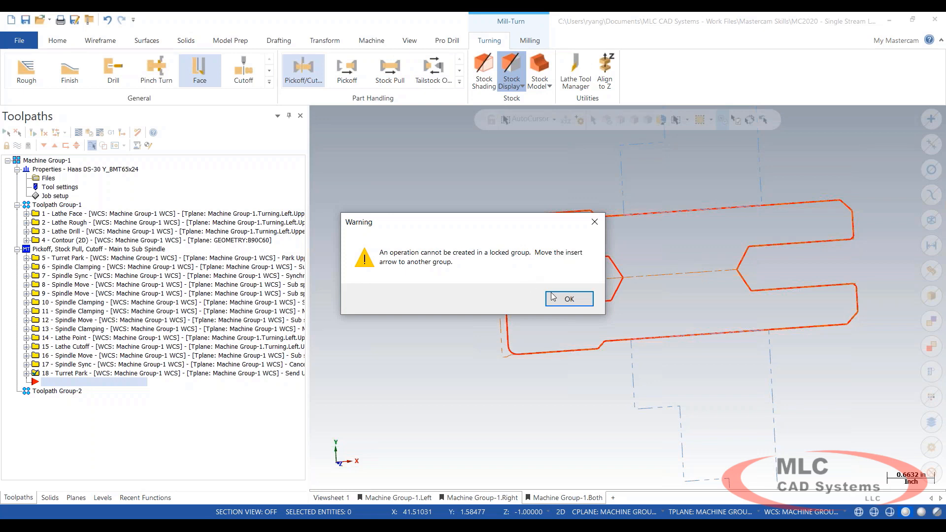
pyautogui.click(569, 300)
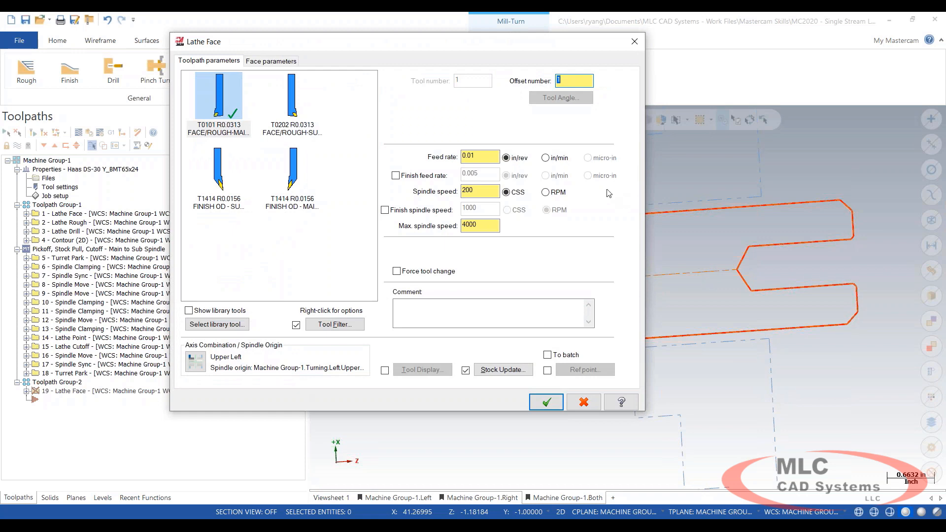
pyautogui.click(195, 365)
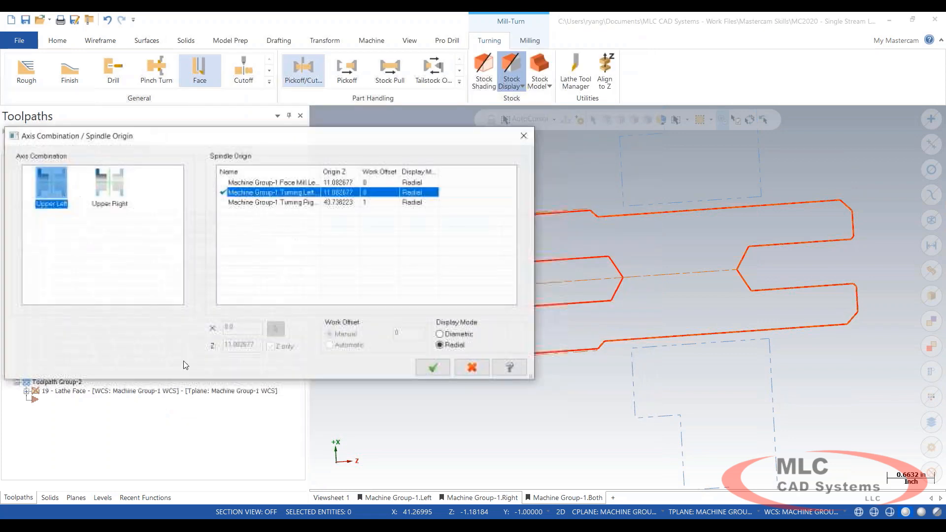
pyautogui.click(104, 182)
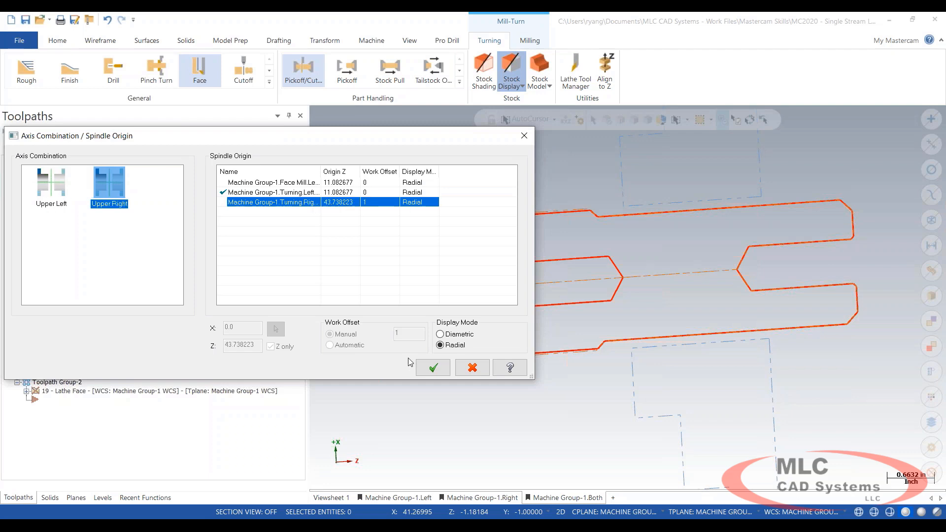
pyautogui.click(441, 369)
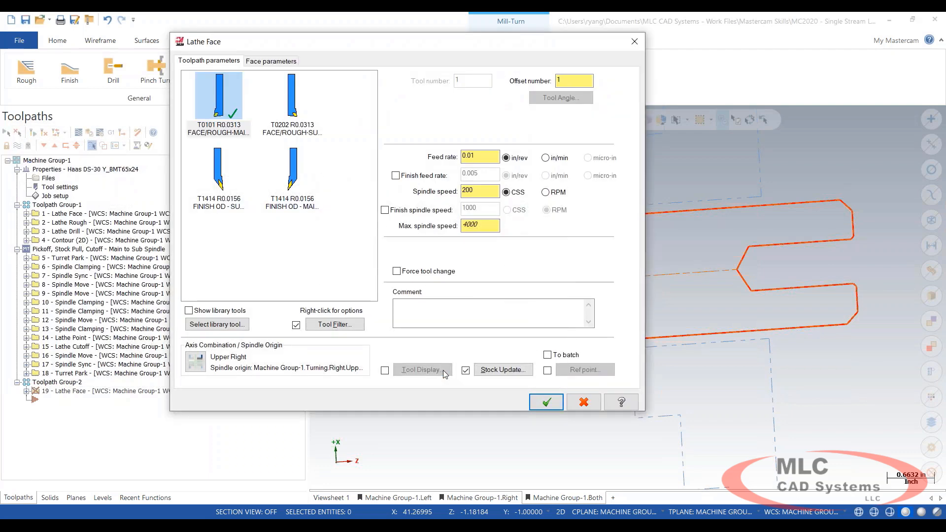
pyautogui.click(292, 94)
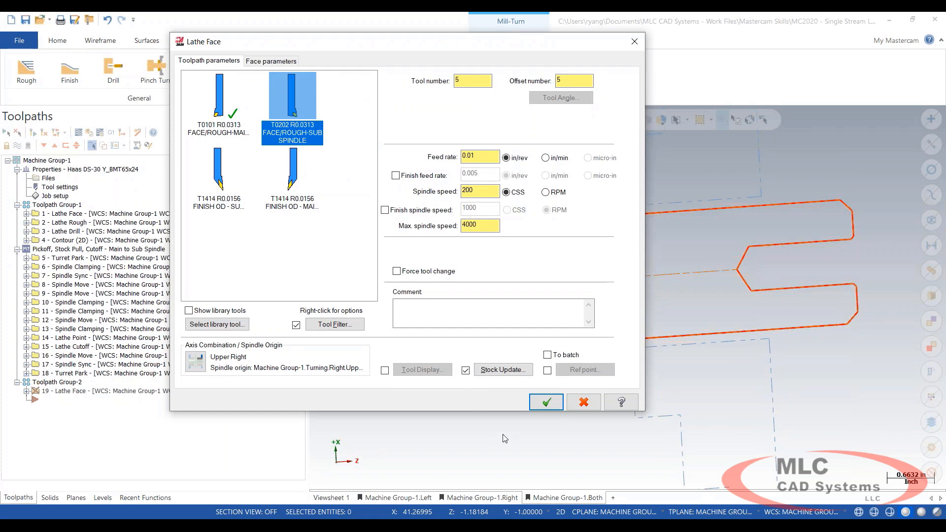
pyautogui.click(271, 61)
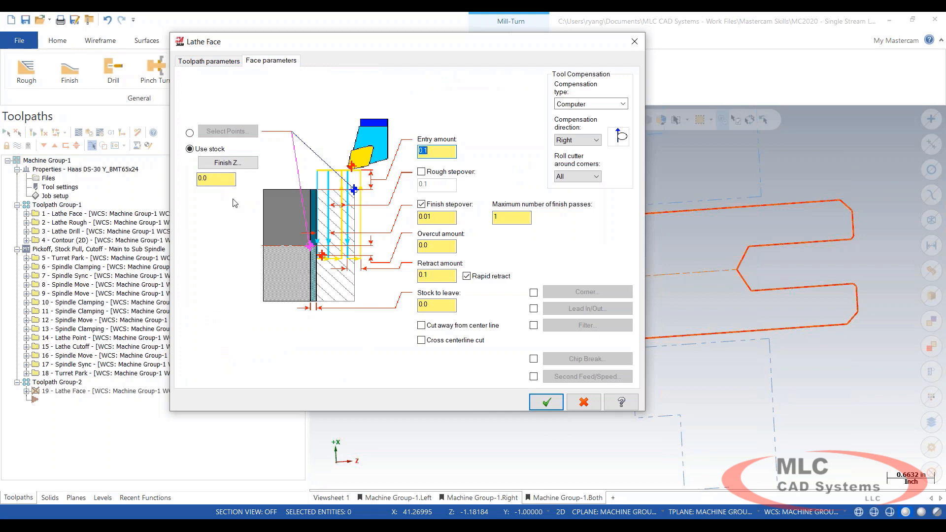
pyautogui.click(546, 402)
# - Enable the face toolpath's corner with a 0.125 radius taken from the part's outer corner arc, and regenerate the toolpath
pyautogui.scroll(7, 496, 223)
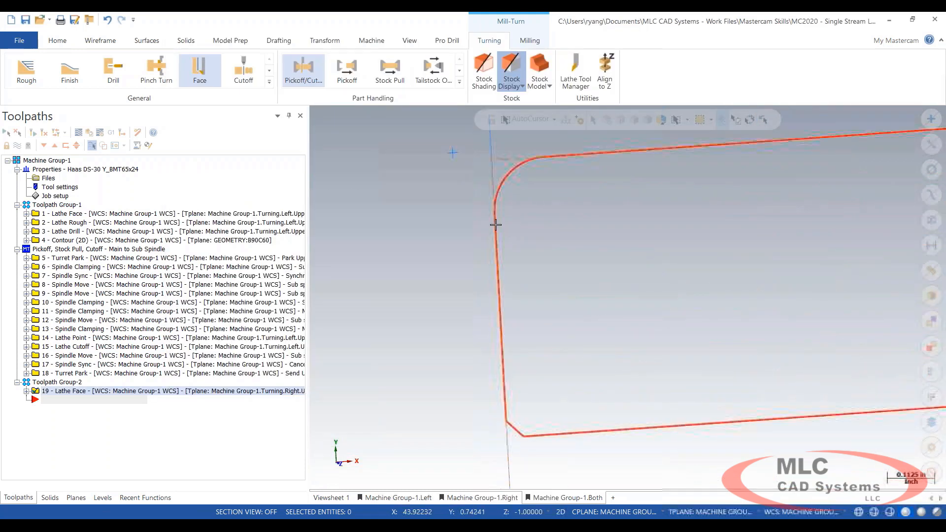
pyautogui.scroll(-2, 498, 212)
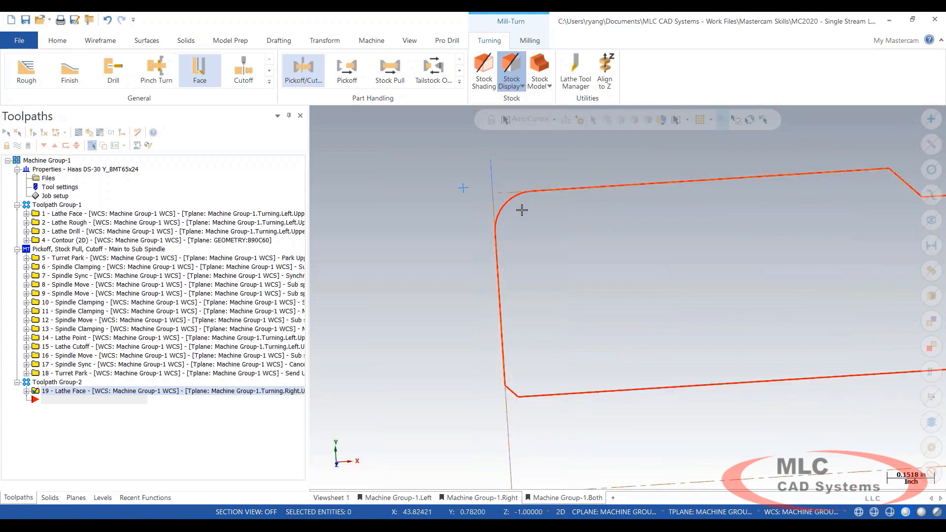
pyautogui.click(26, 391)
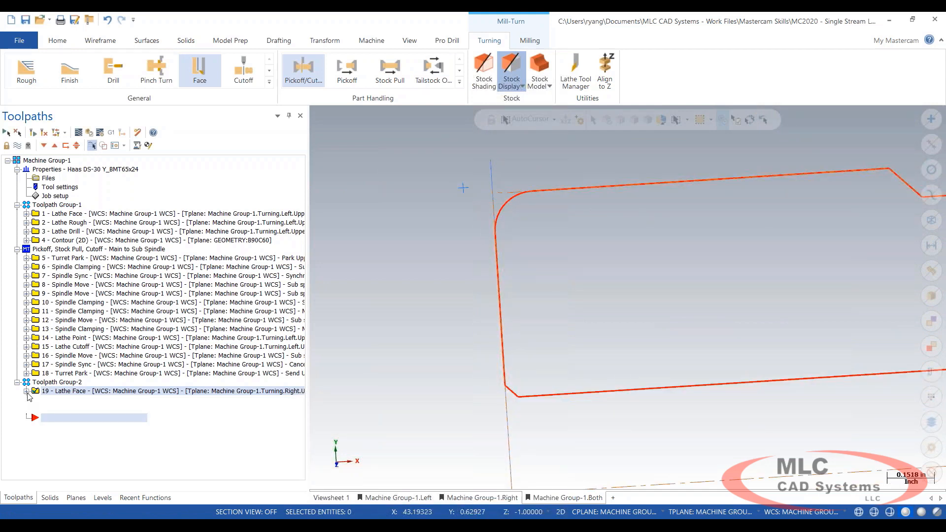
pyautogui.click(63, 400)
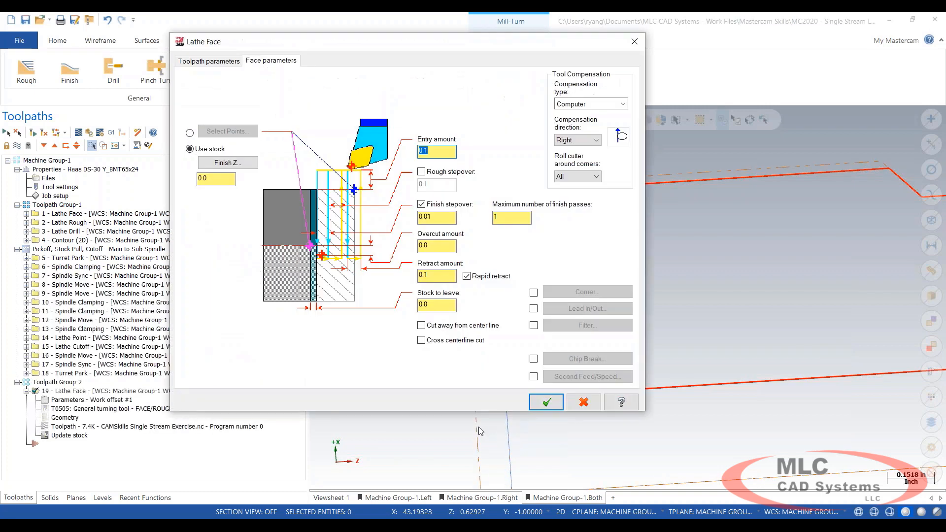
pyautogui.click(534, 293)
pyautogui.click(575, 293)
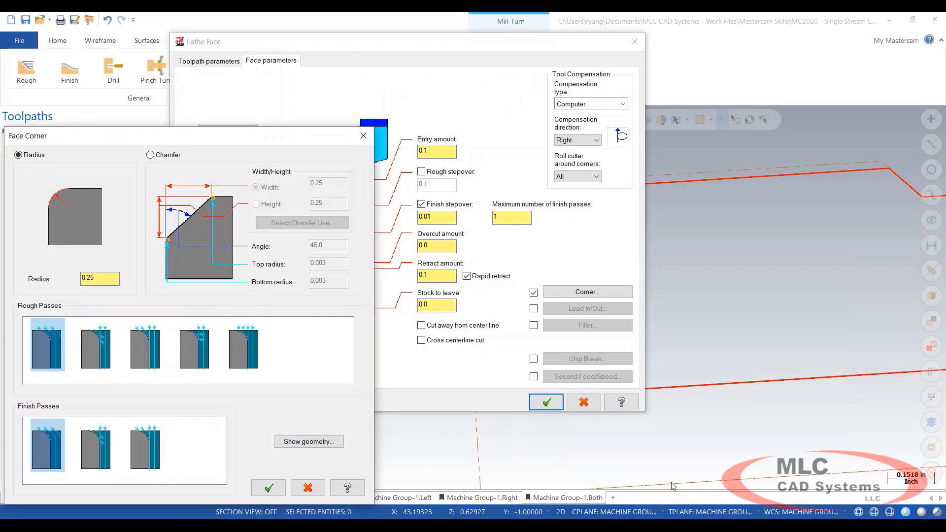
pyautogui.rightClick(106, 279)
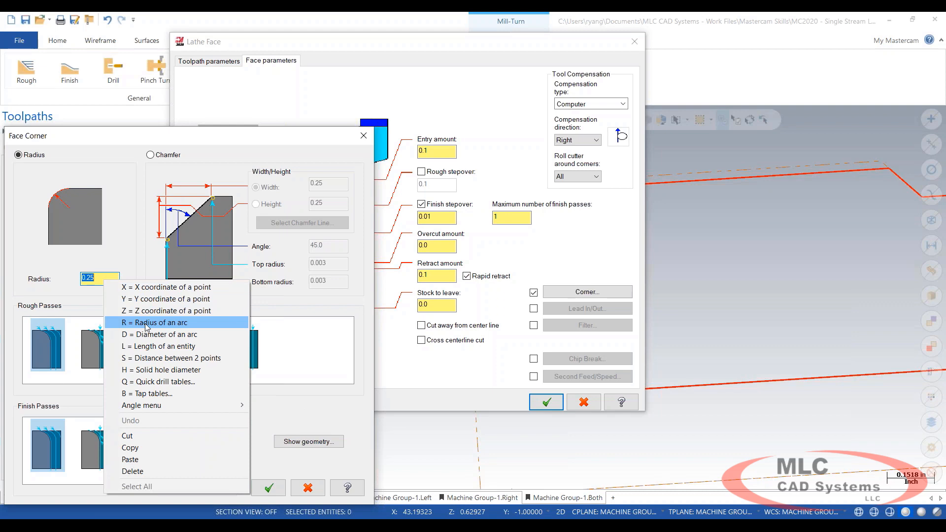
pyautogui.click(146, 323)
pyautogui.click(498, 204)
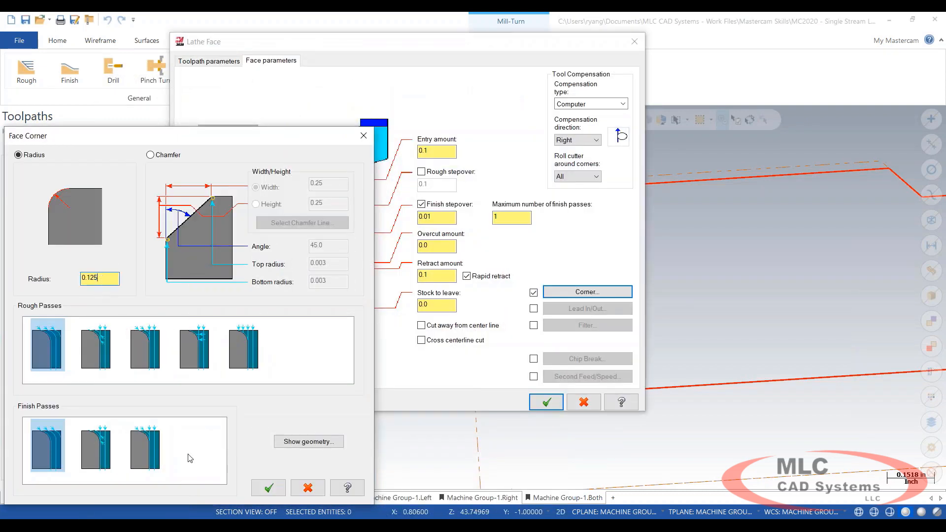
pyautogui.click(275, 490)
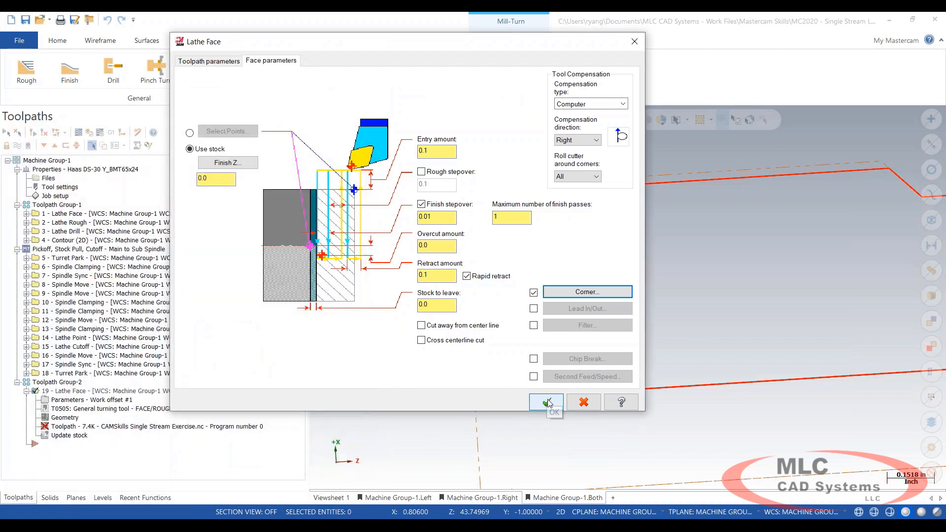
pyautogui.click(545, 402)
pyautogui.click(28, 145)
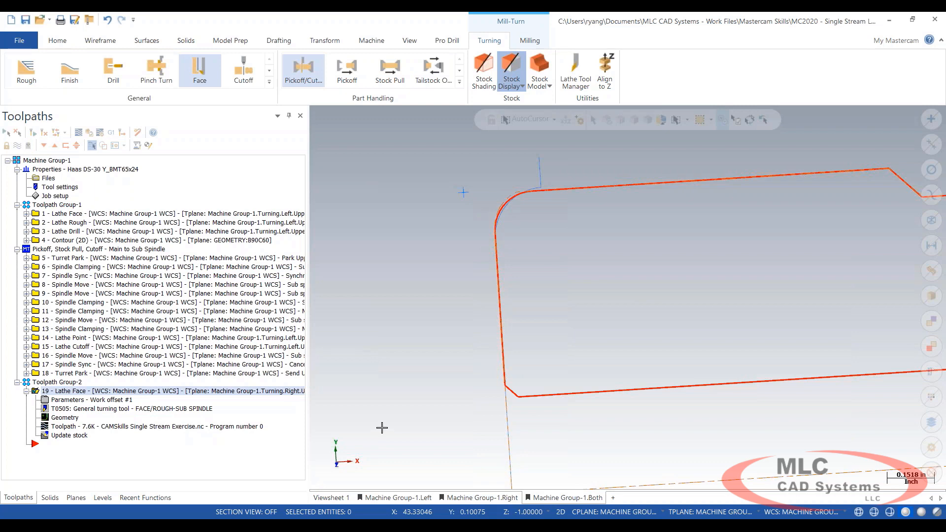
# - Start a Lathe Drill toolpath for the sub spindle with the 0.625 diameter T1515 drill and the Upper Right axis combination
pyautogui.rightClick(475, 312)
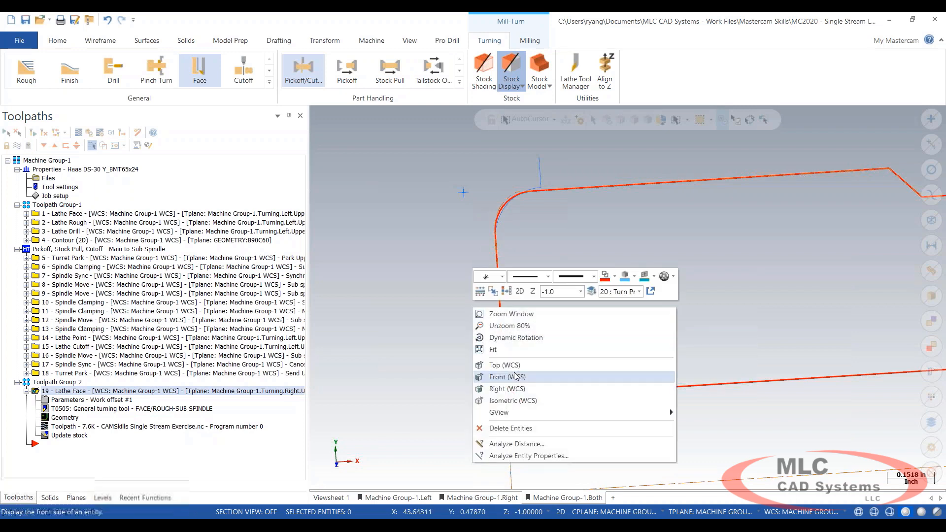
pyautogui.click(514, 378)
pyautogui.scroll(-8, 382, 222)
pyautogui.scroll(2, 547, 359)
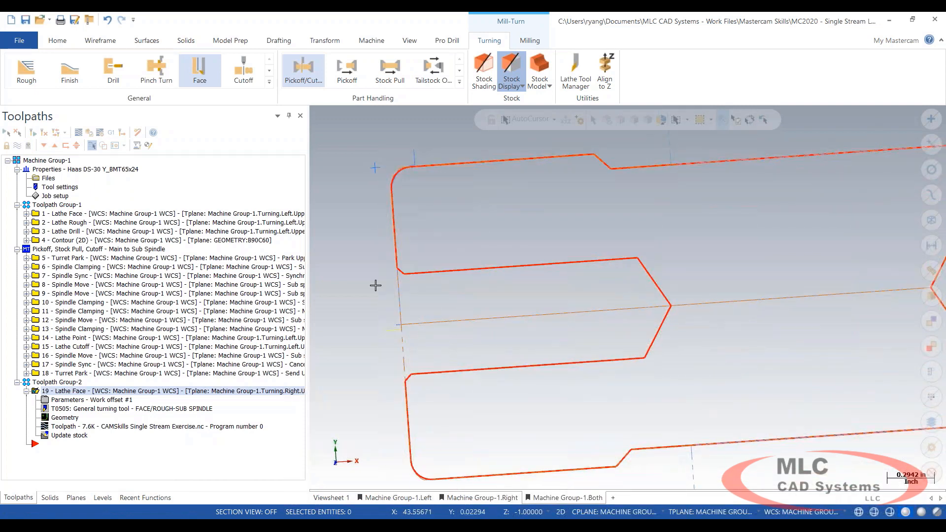
pyautogui.click(270, 85)
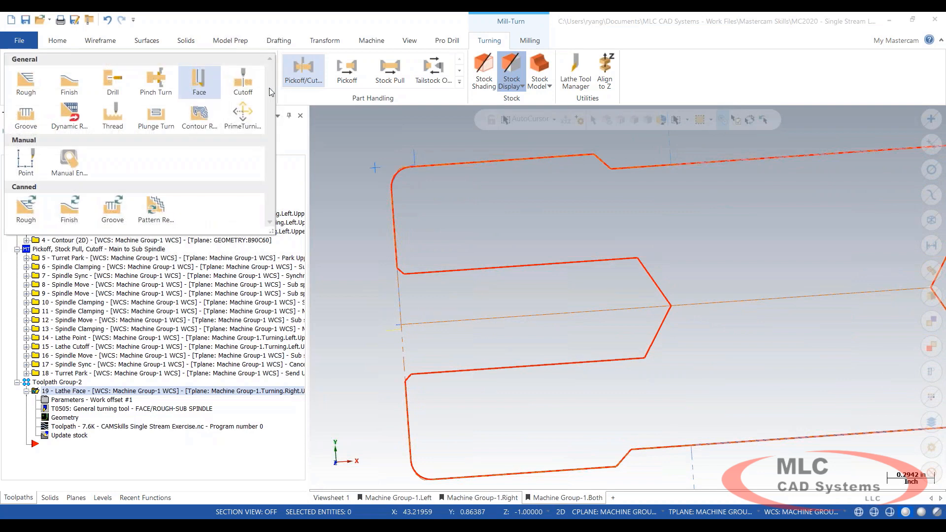
pyautogui.click(113, 81)
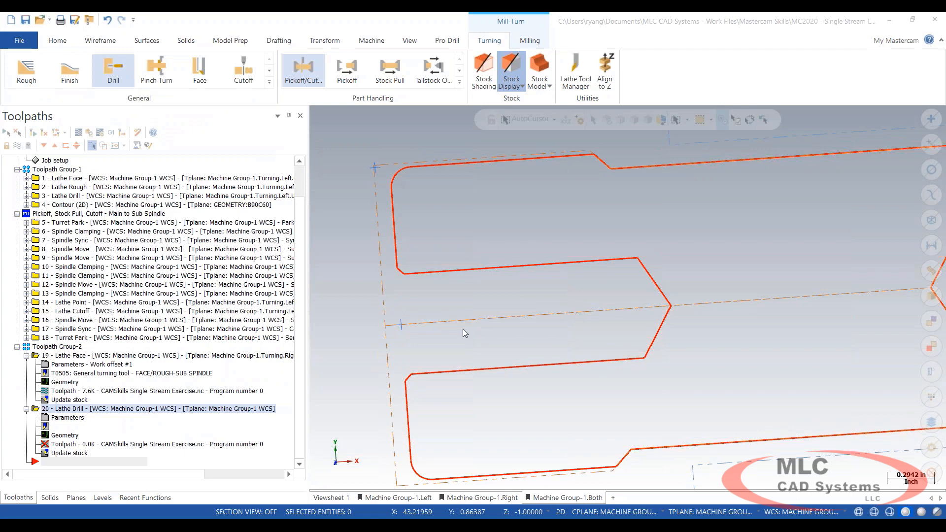
pyautogui.click(125, 198)
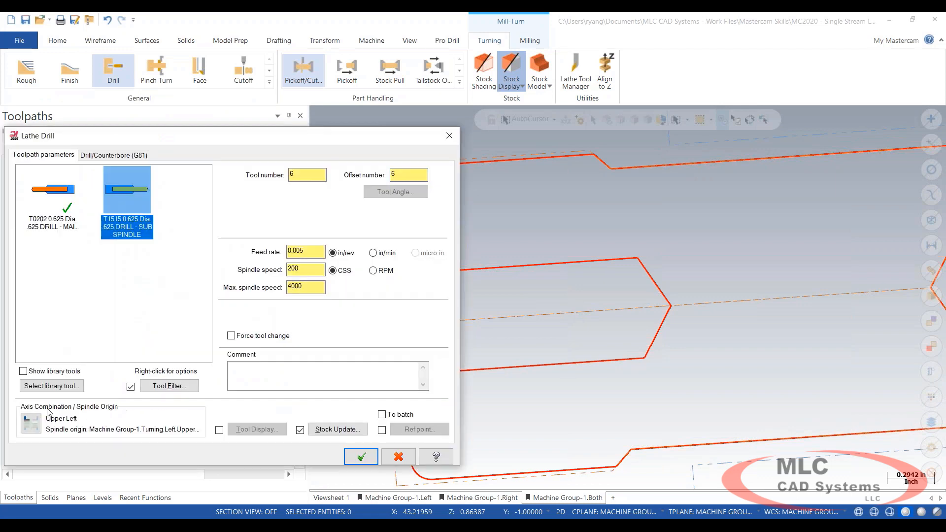
pyautogui.click(42, 423)
pyautogui.click(110, 188)
pyautogui.click(433, 368)
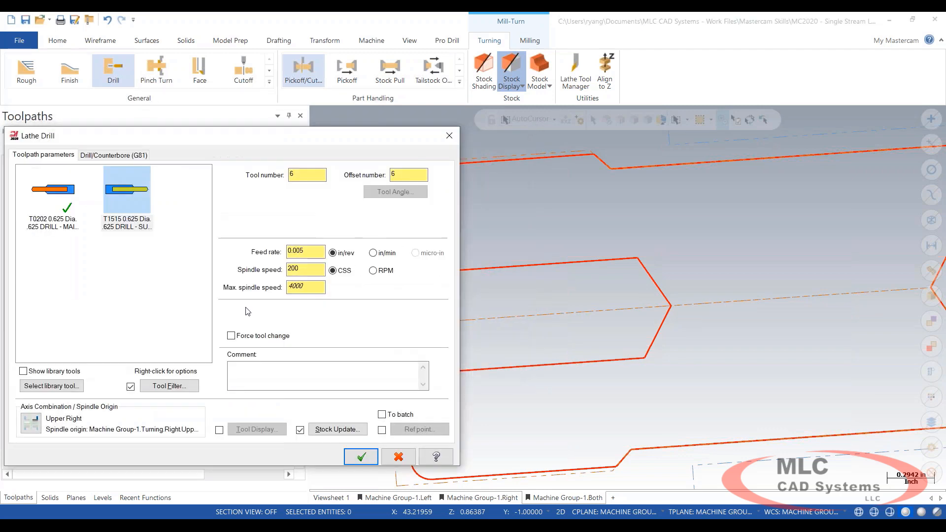
# - Try to take the incremental drill depth from the bore's inner corner point, generate the toolpath, and keep the operation
pyautogui.click(124, 156)
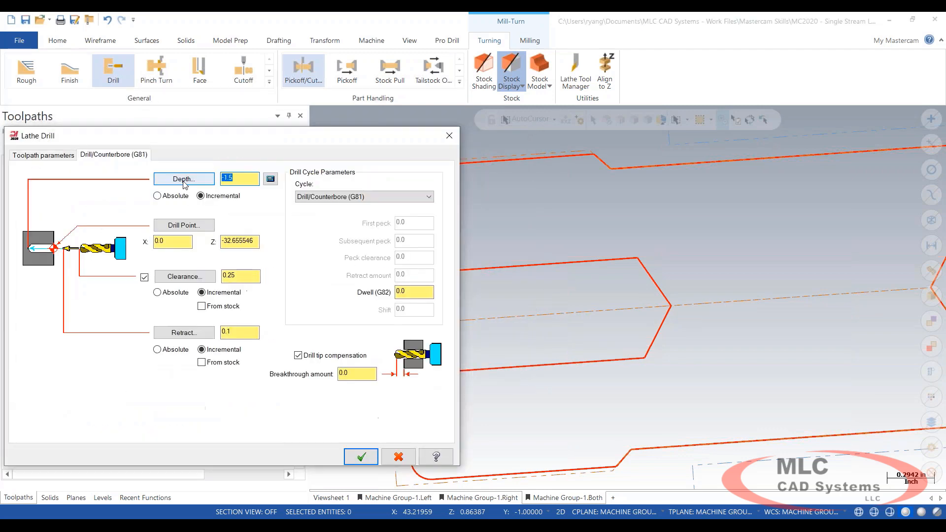
pyautogui.click(183, 179)
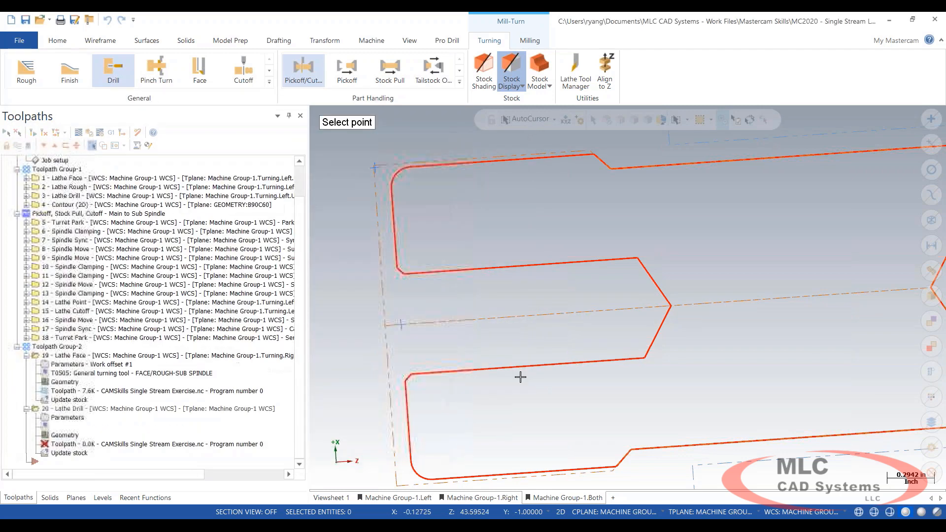
pyautogui.click(638, 258)
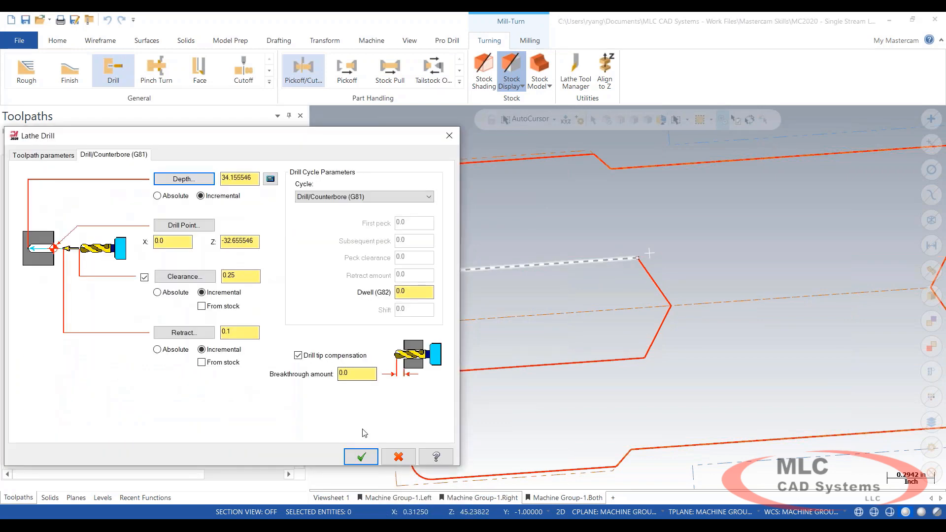
pyautogui.click(399, 457)
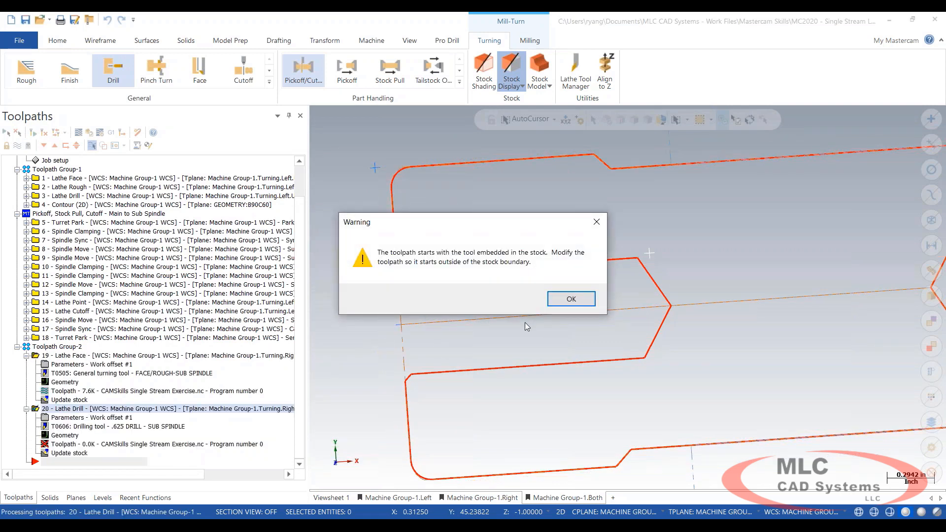
pyautogui.click(568, 298)
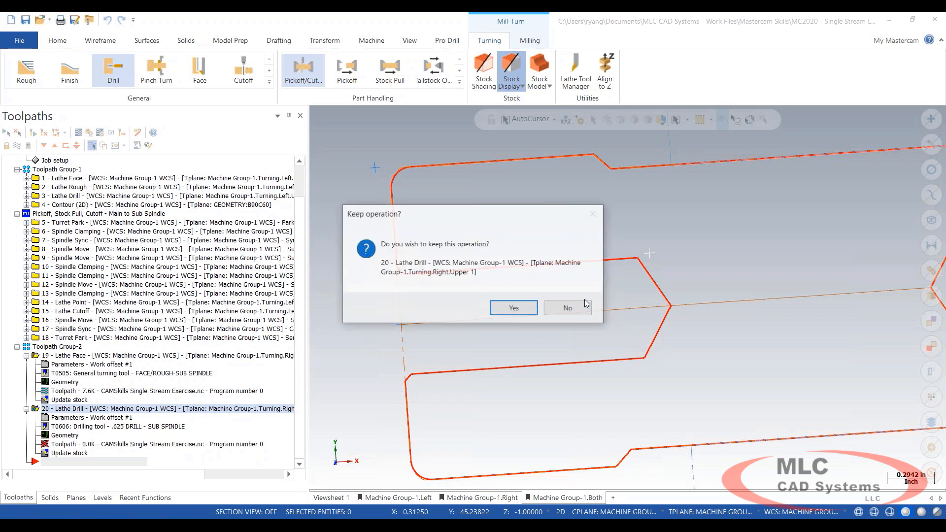
pyautogui.click(514, 309)
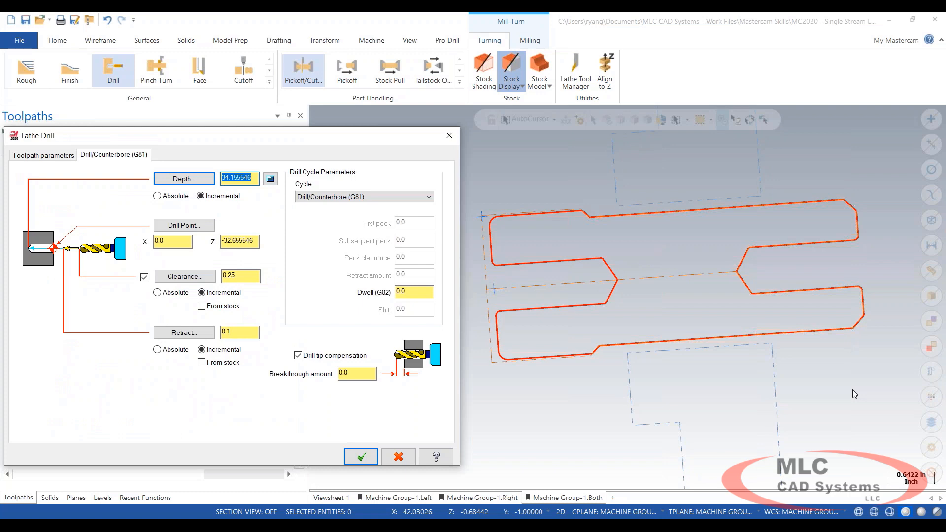
# - Set the drill cycle's incremental retract to -0.1 and its incremental clearance to -0.25
pyautogui.press('Tab')
pyautogui.press('Tab')
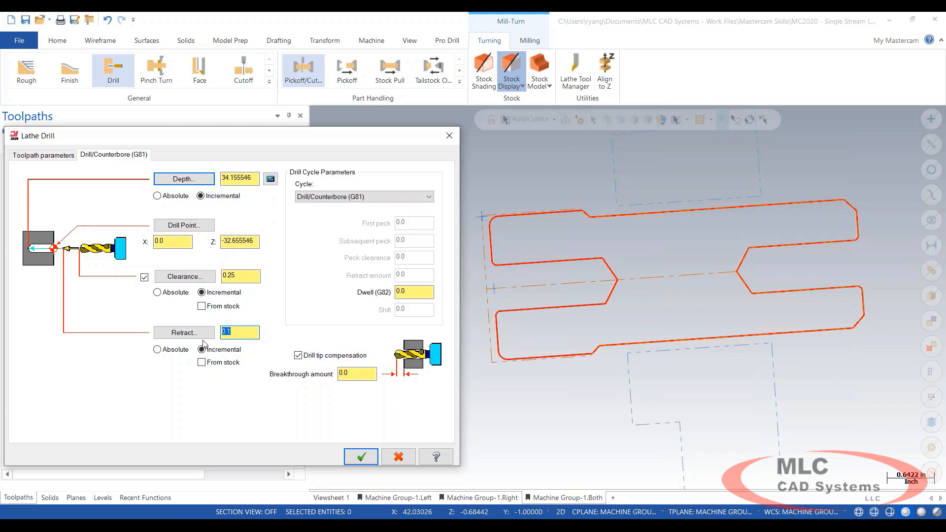
pyautogui.write('-0.1')
pyautogui.press('Return')
pyautogui.doubleClick(247, 271)
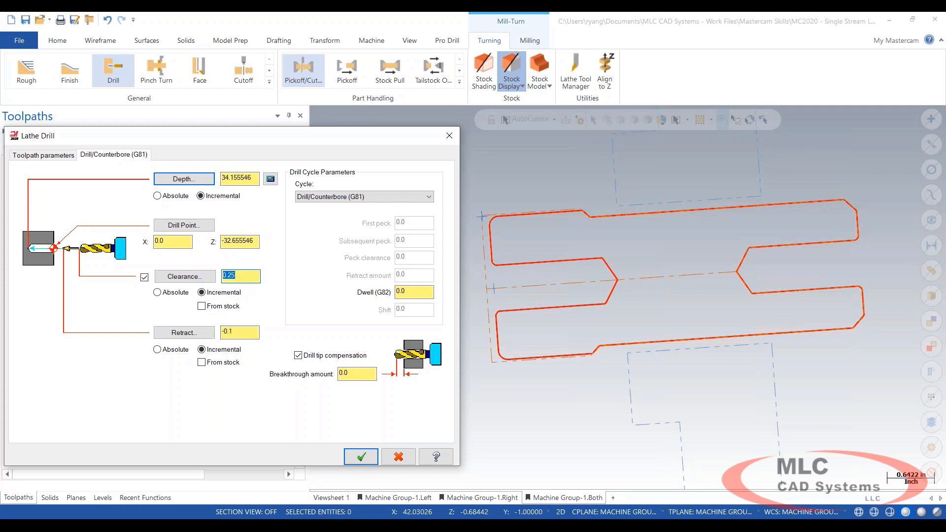
pyautogui.write('-0.25')
pyautogui.press('Return')
# - Make the drill depth absolute, take it from the bore's inner corner point as 1.499999, and keep the operation
pyautogui.click(157, 195)
pyautogui.click(531, 274)
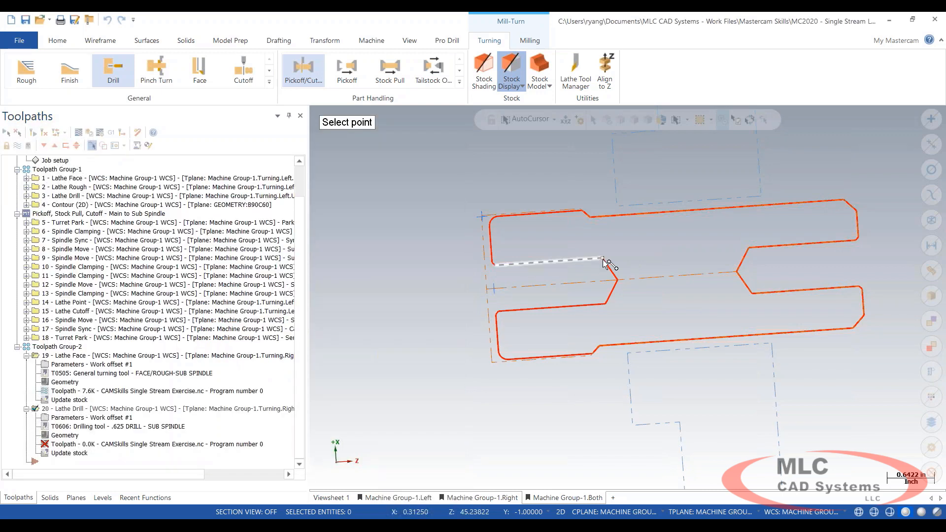
pyautogui.click(603, 257)
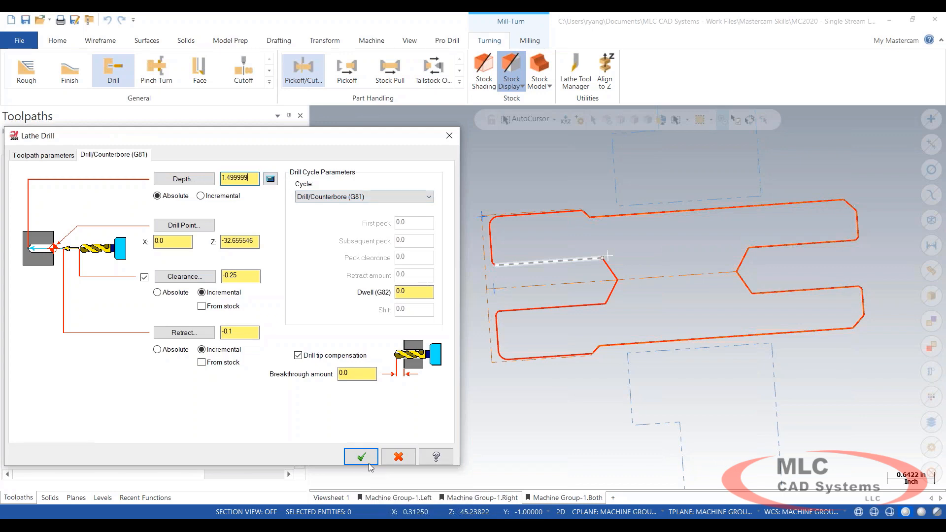
pyautogui.click(362, 457)
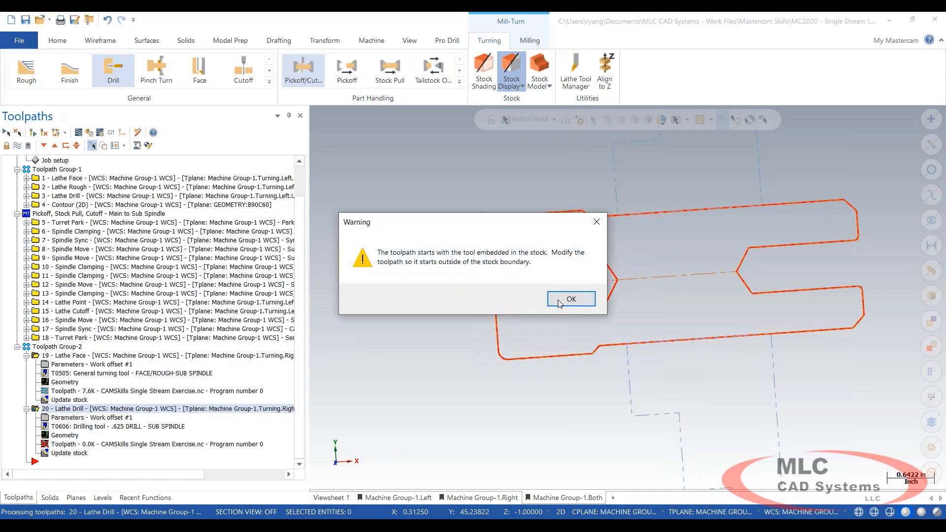
pyautogui.click(558, 299)
pyautogui.click(587, 309)
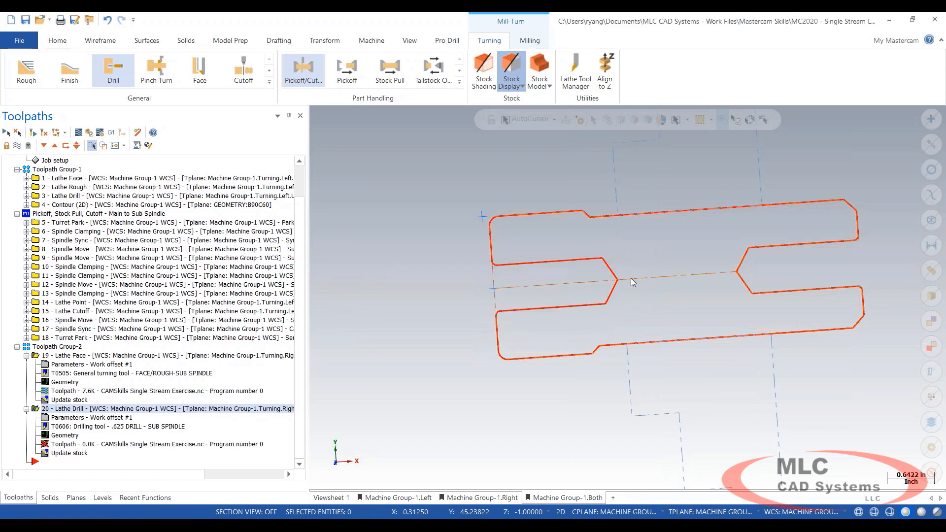
# - Set the Lathe Drill operation's drill point Z to 0.0 and regenerate the toolpath
pyautogui.scroll(-3, 647, 268)
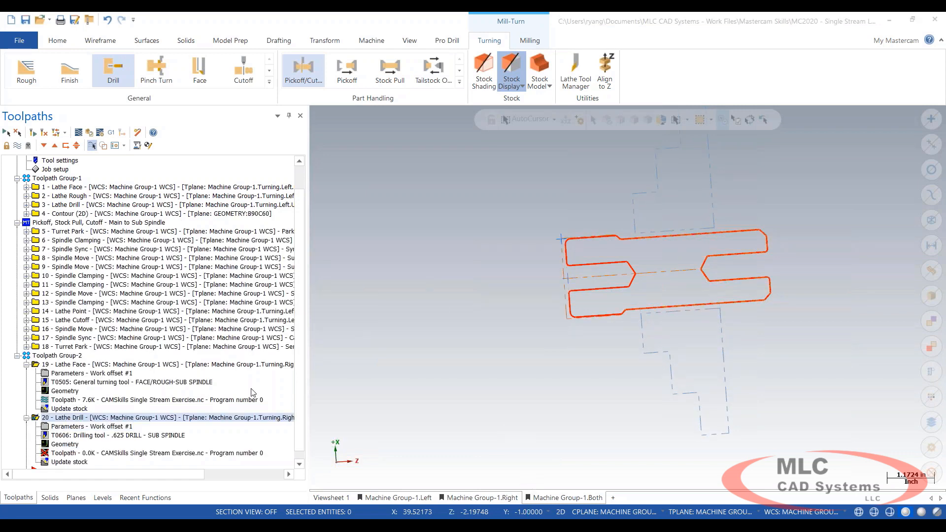
pyautogui.click(76, 427)
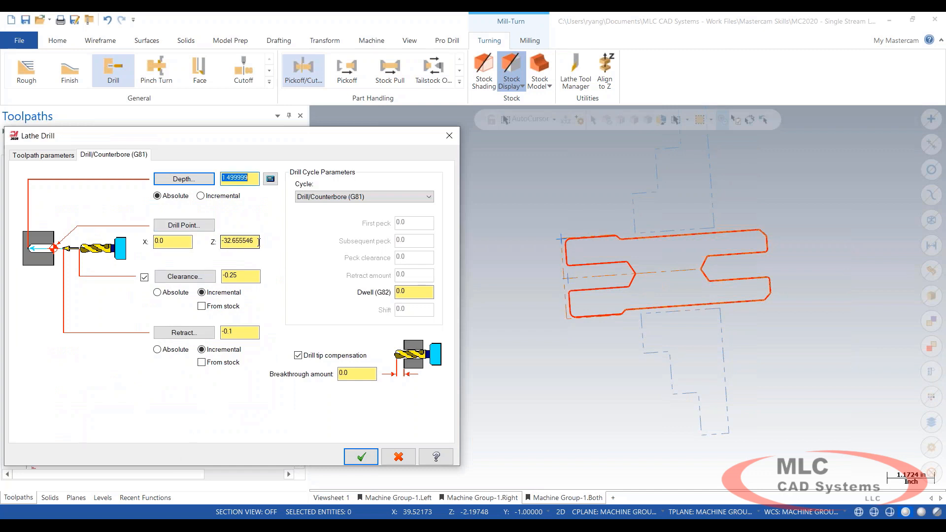
pyautogui.doubleClick(258, 242)
pyautogui.write('0')
pyautogui.press('Return')
pyautogui.click(244, 243)
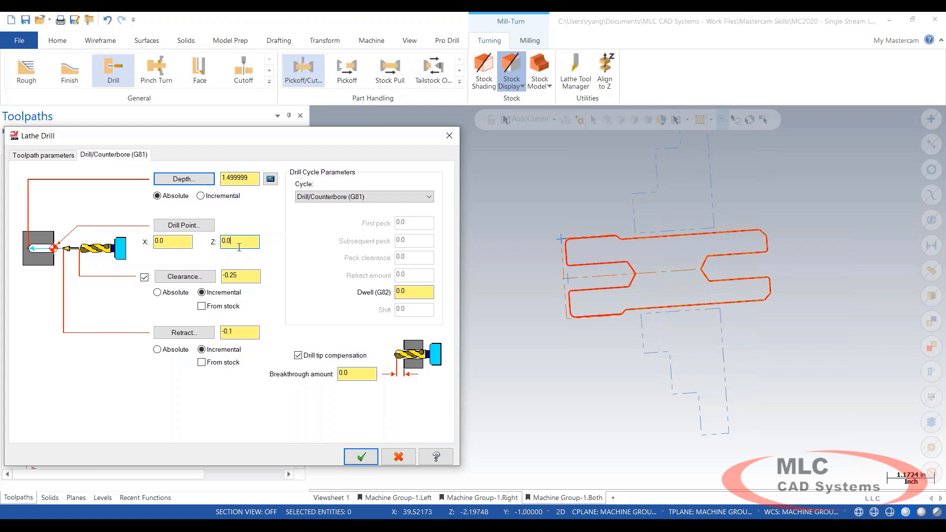
pyautogui.moveTo(252, 247); pyautogui.dragTo(203, 255)
pyautogui.click(361, 457)
pyautogui.click(40, 134)
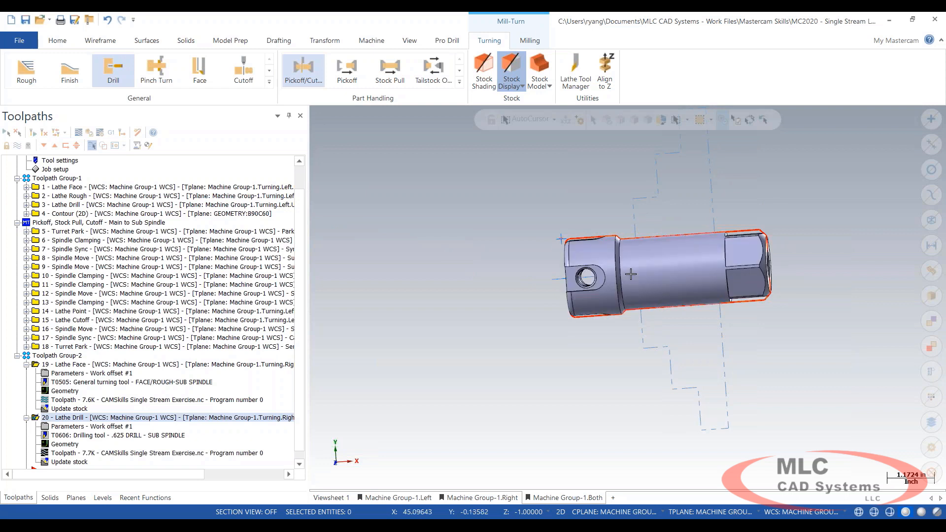
# - Examine the sub spindle part's front end, checking its slots, cross holes and bore
pyautogui.scroll(-2, 632, 272)
pyautogui.moveTo(632, 271); pyautogui.dragTo(689, 228, button='middle')
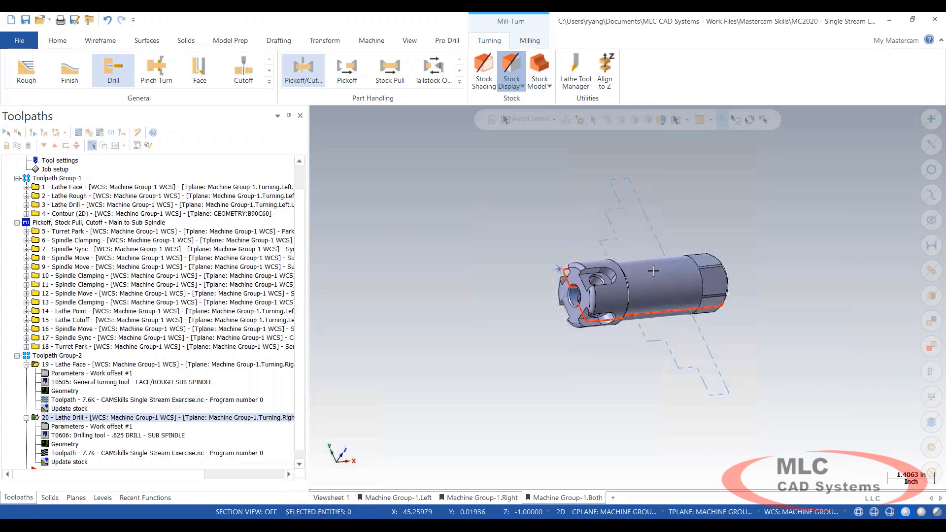
pyautogui.scroll(6, 660, 275)
pyautogui.click(593, 306)
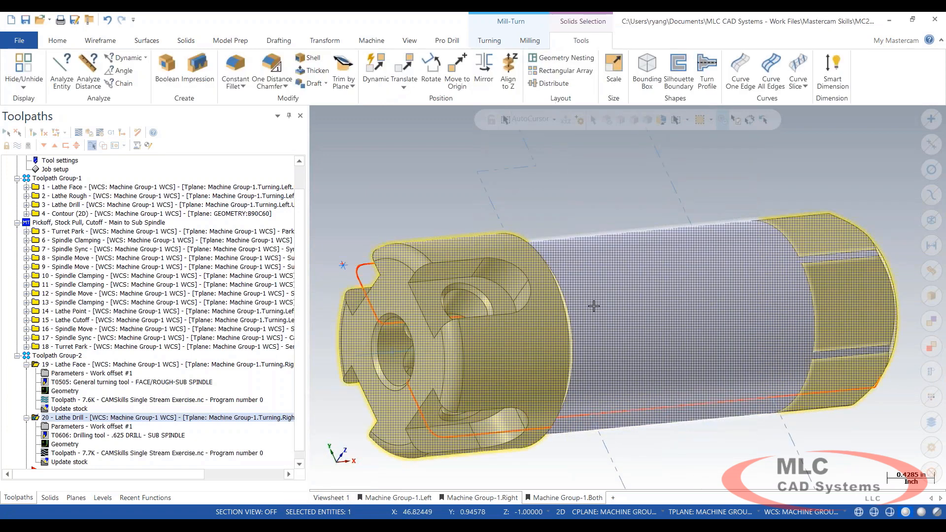
pyautogui.press('Escape')
pyautogui.press('alt')
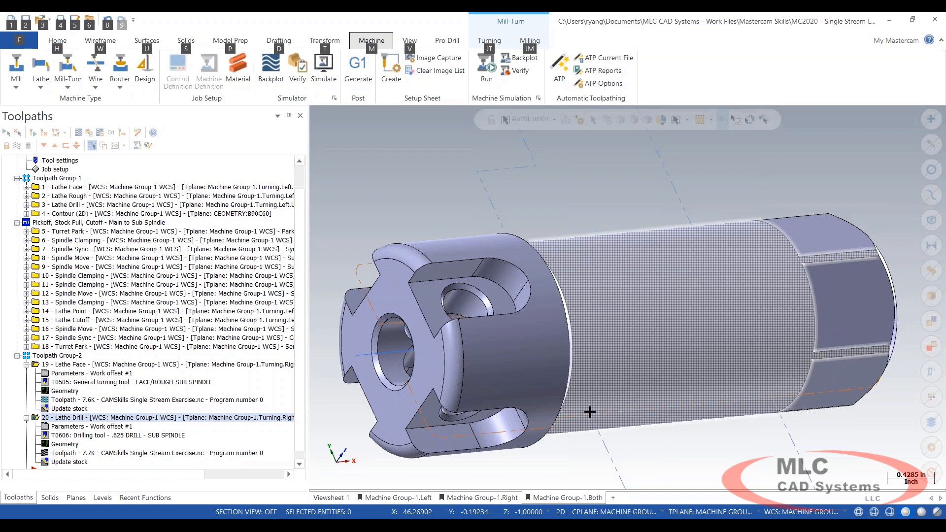
pyautogui.press('Escape')
pyautogui.scroll(-5, 640, 354)
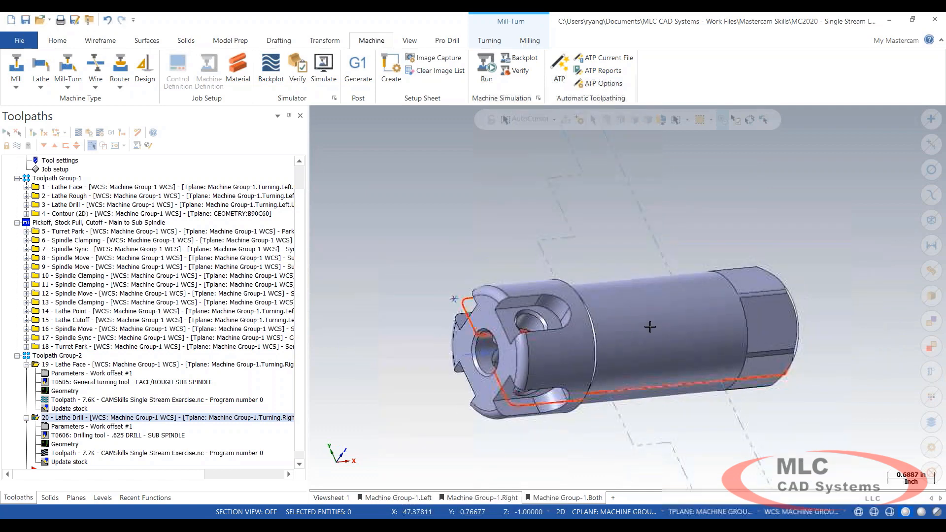
pyautogui.scroll(-5, 670, 302)
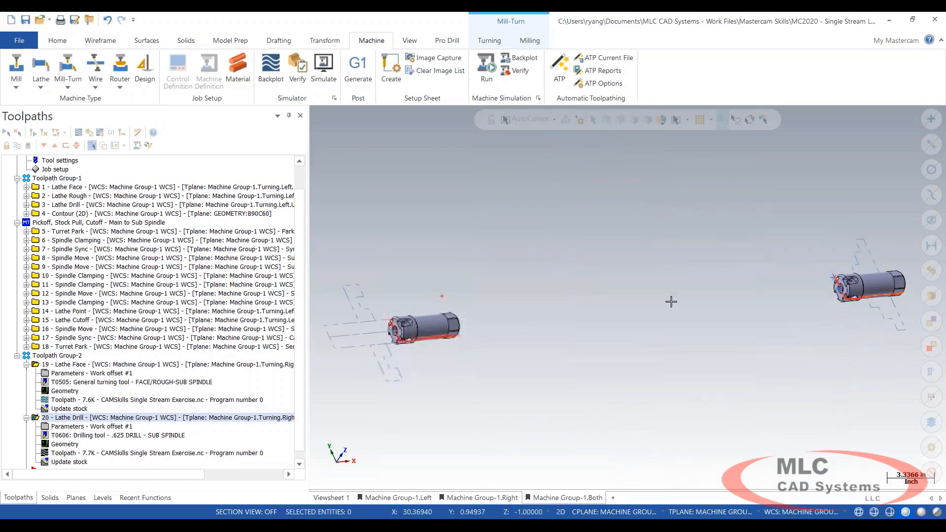
pyautogui.press('alt')
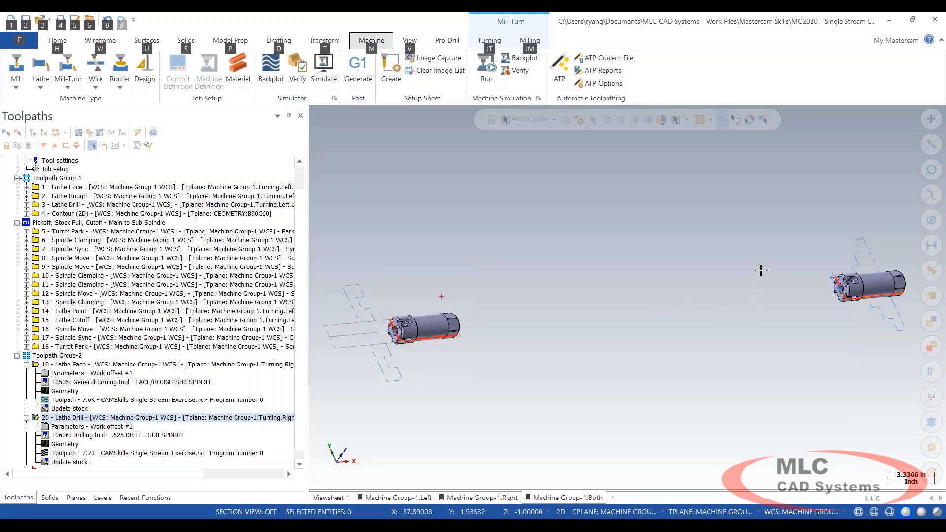
pyautogui.moveTo(791, 320); pyautogui.dragTo(570, 346, button='middle')
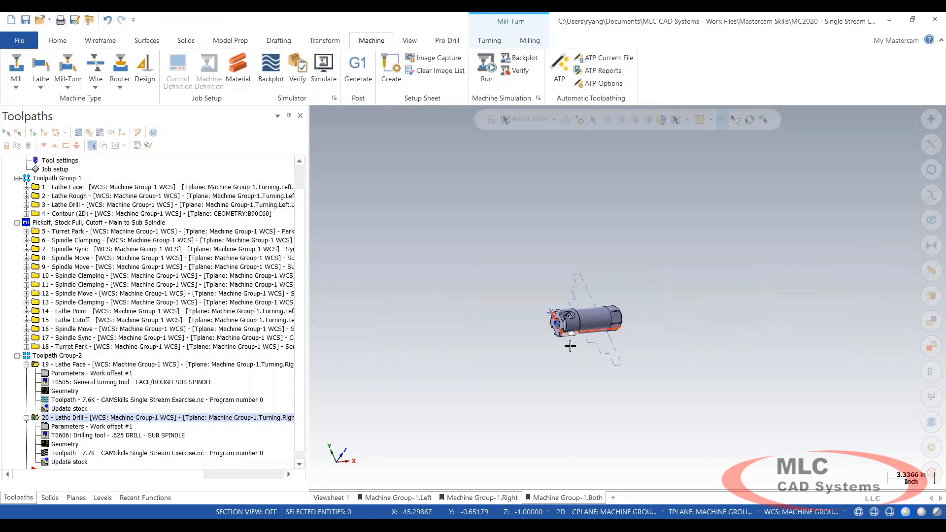
pyautogui.scroll(2, 564, 343)
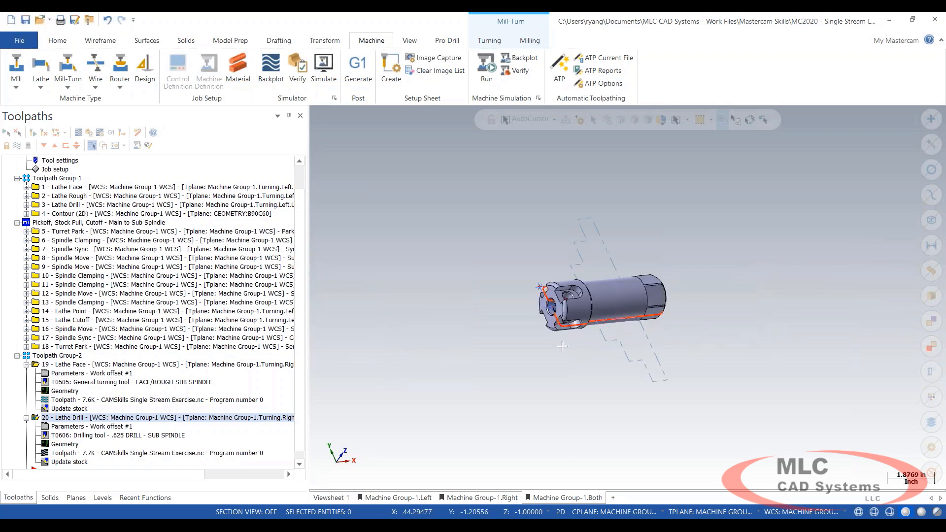
pyautogui.click(629, 286)
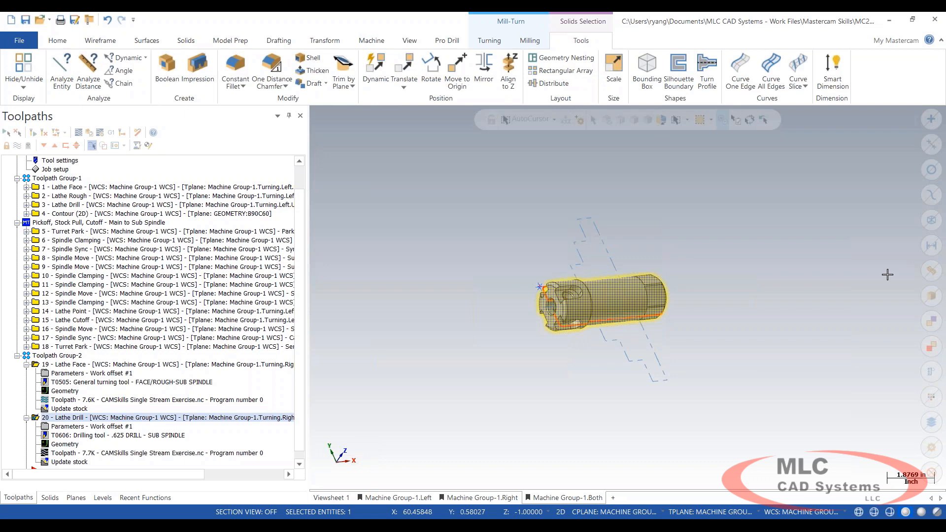
pyautogui.press('Escape')
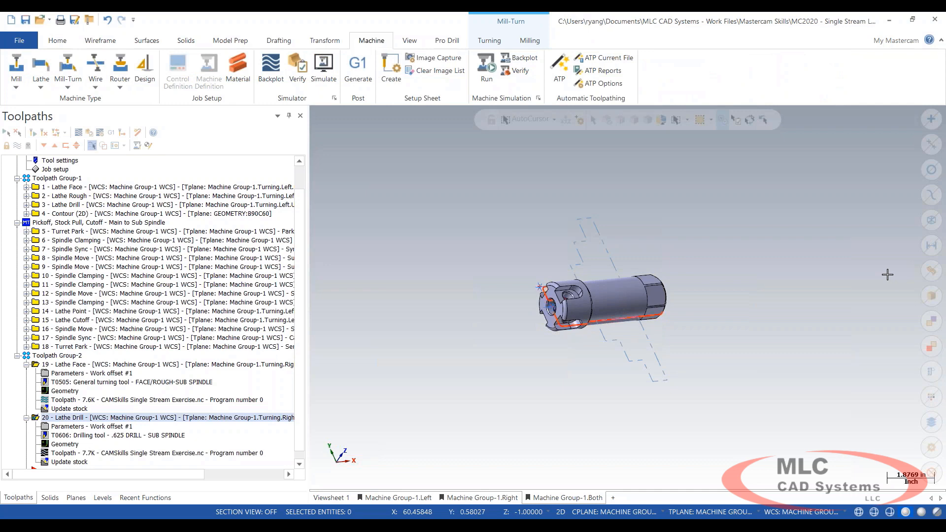
pyautogui.click(608, 300)
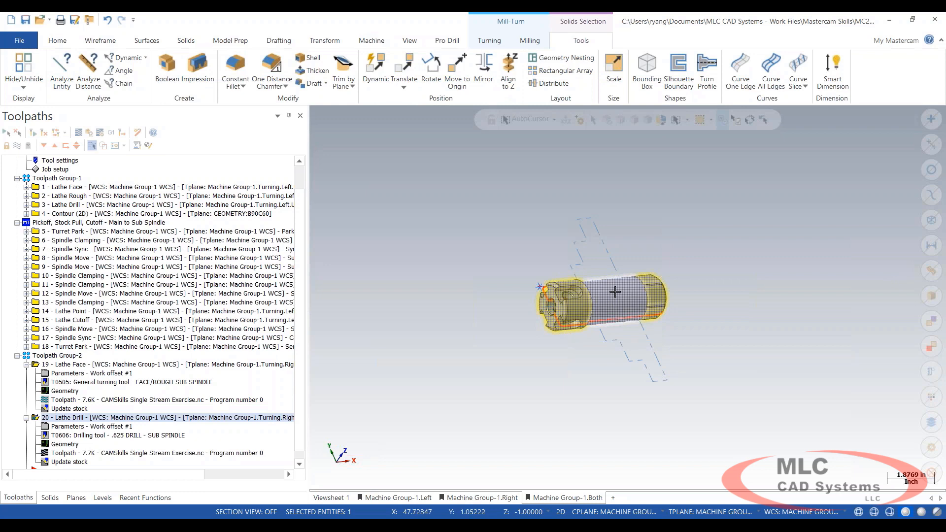
pyautogui.press('Escape')
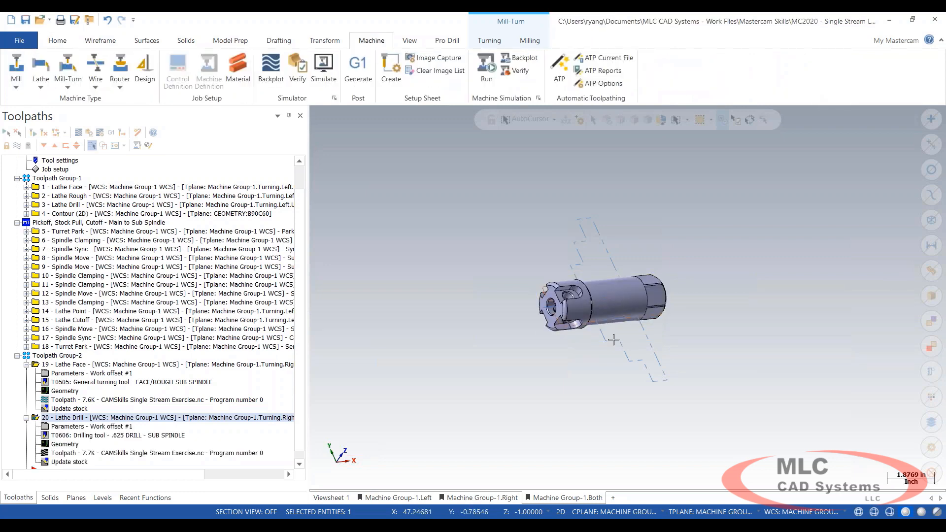
pyautogui.press('alt')
pyautogui.press('F1')
pyautogui.moveTo(516, 253); pyautogui.dragTo(604, 355)
pyautogui.moveTo(675, 304); pyautogui.dragTo(678, 242, button='middle')
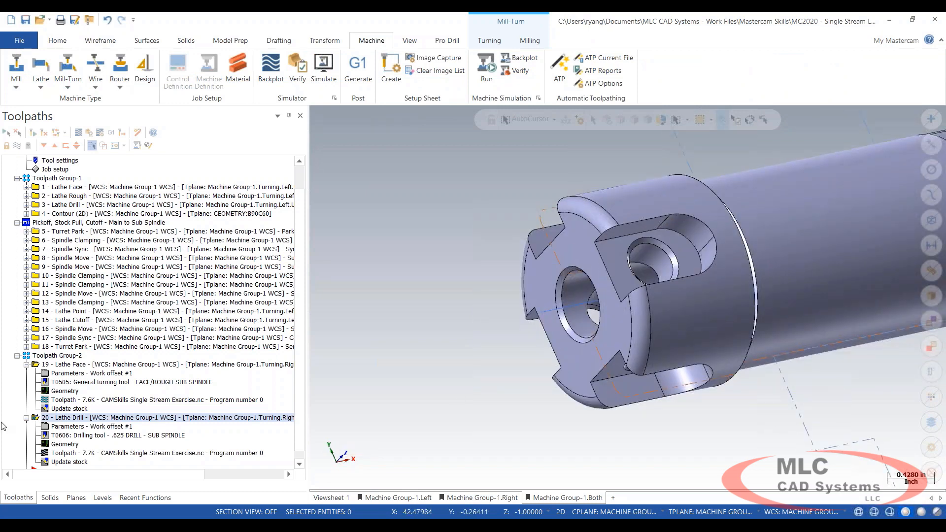
# - Collapse Toolpath Group-1, the pickoff sequence, and the face and drill operations in the operations tree
pyautogui.click(16, 223)
pyautogui.click(26, 231)
pyautogui.click(26, 241)
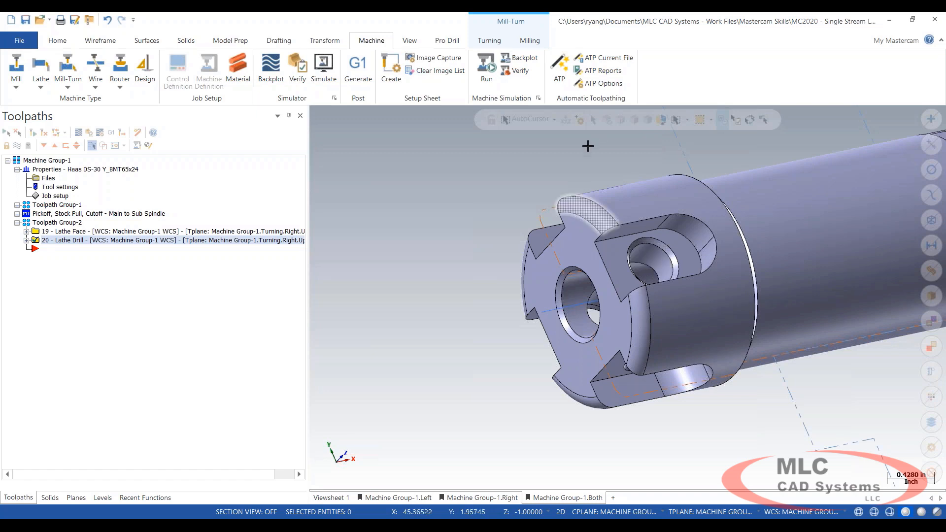
# - Start a Dynamic Mill toolpath and chain the floor face of the slot around the cross hole as its machining region
pyautogui.click(530, 41)
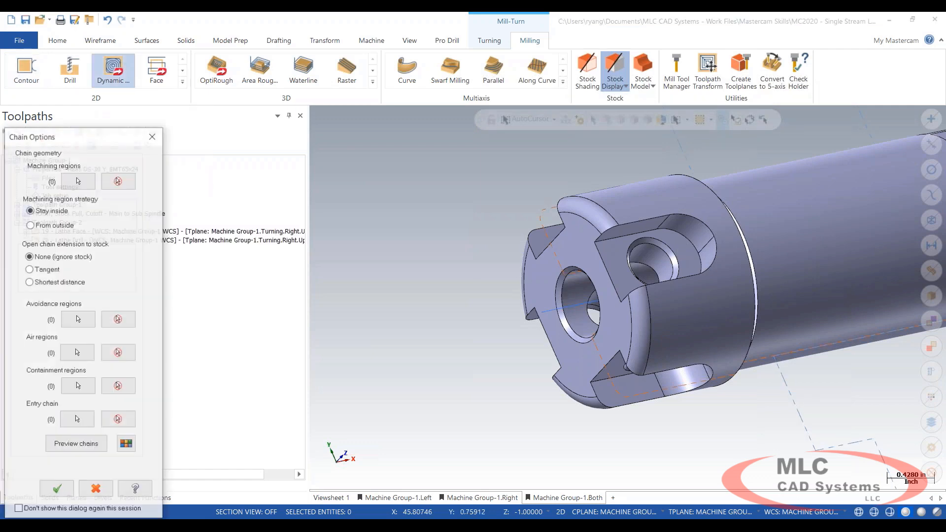
pyautogui.click(78, 180)
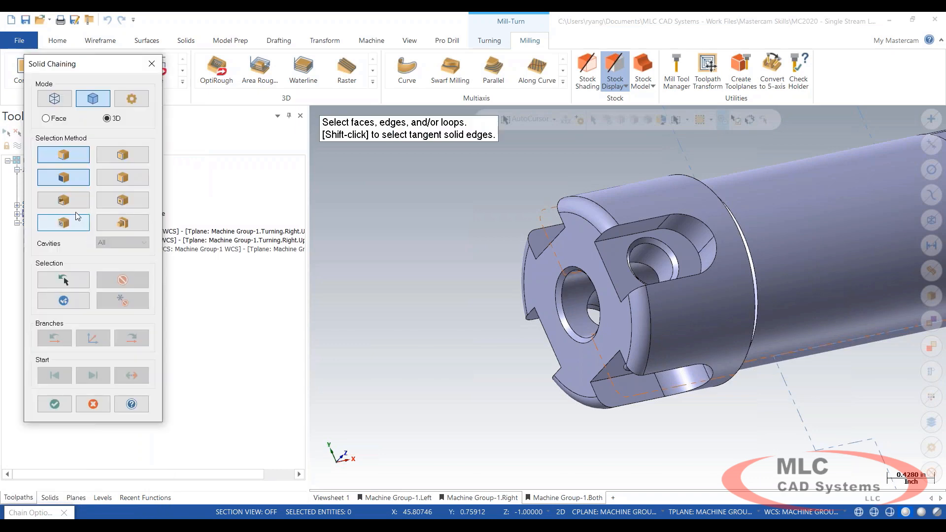
pyautogui.click(118, 201)
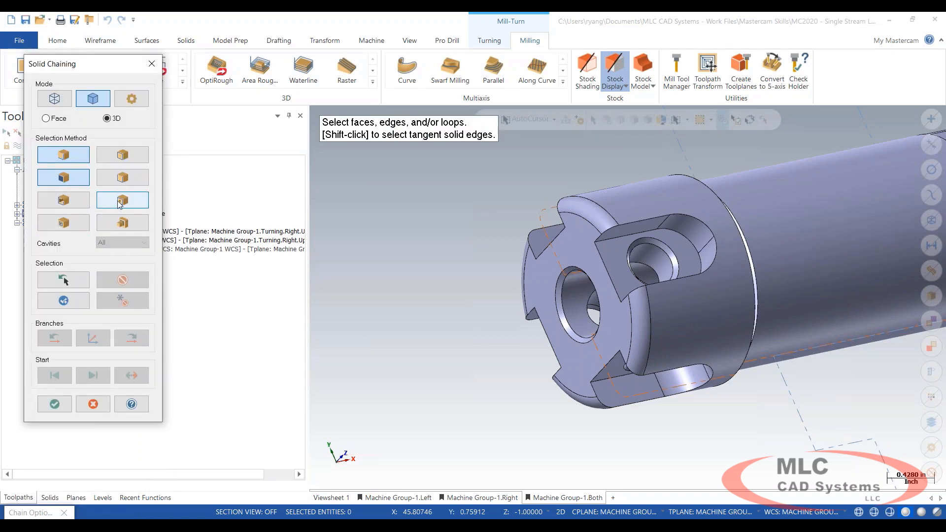
pyautogui.click(623, 258)
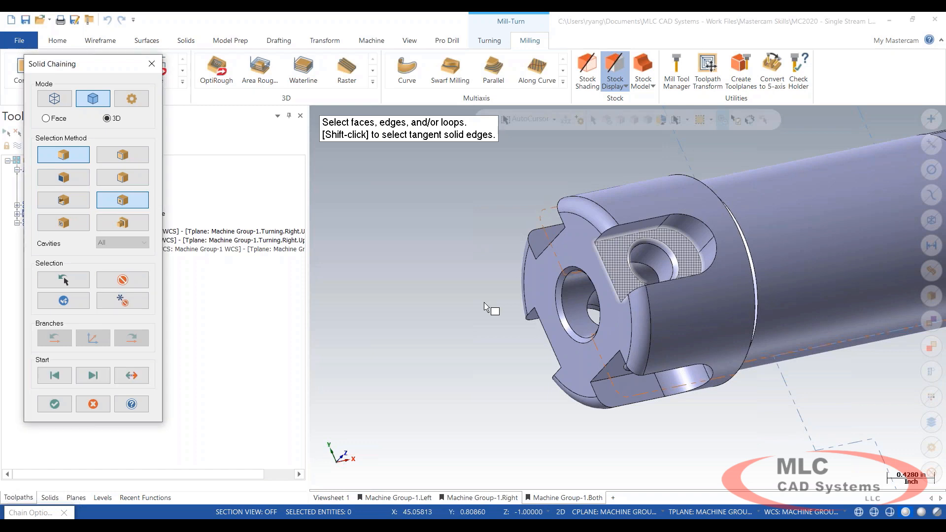
pyautogui.click(53, 404)
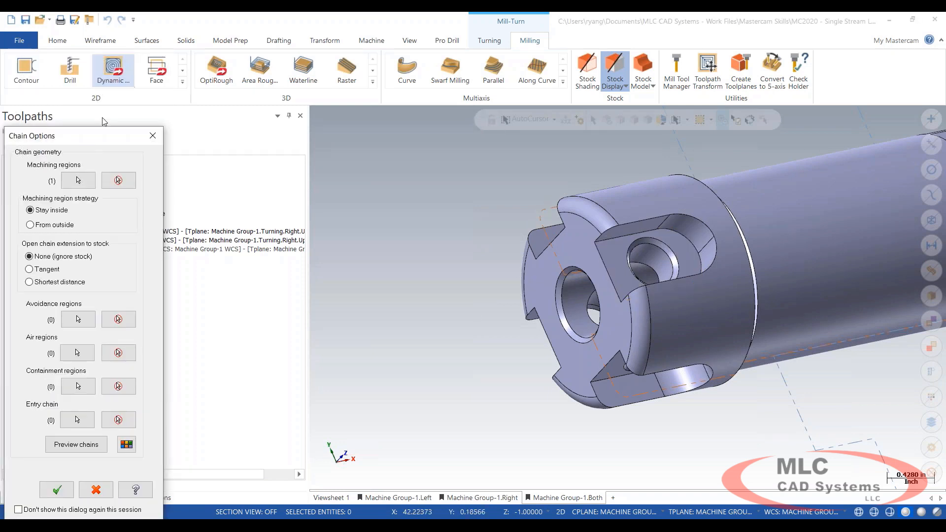
# - Add one air region chain at the slot's open end and accept the chain geometry for the Dynamic Mill toolpath
pyautogui.moveTo(147, 130); pyautogui.dragTo(231, 68)
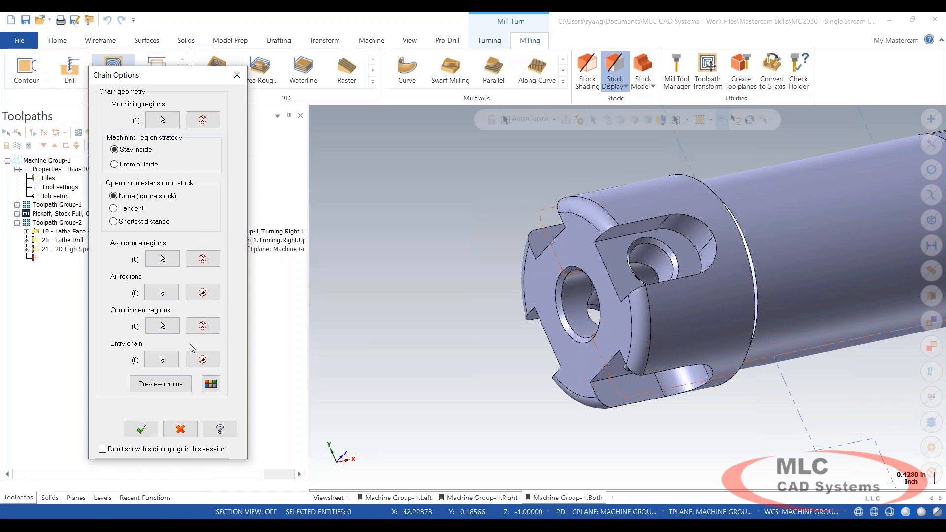
pyautogui.click(162, 292)
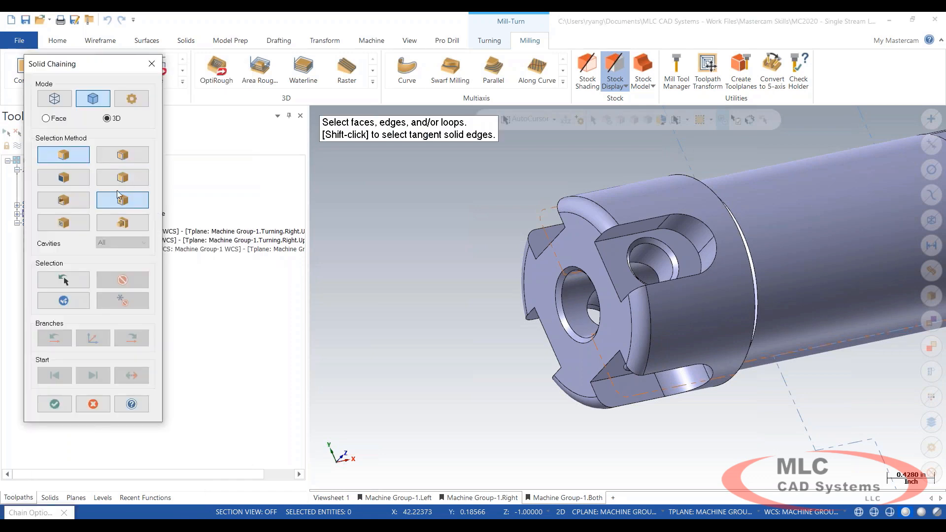
pyautogui.click(614, 291)
pyautogui.click(54, 404)
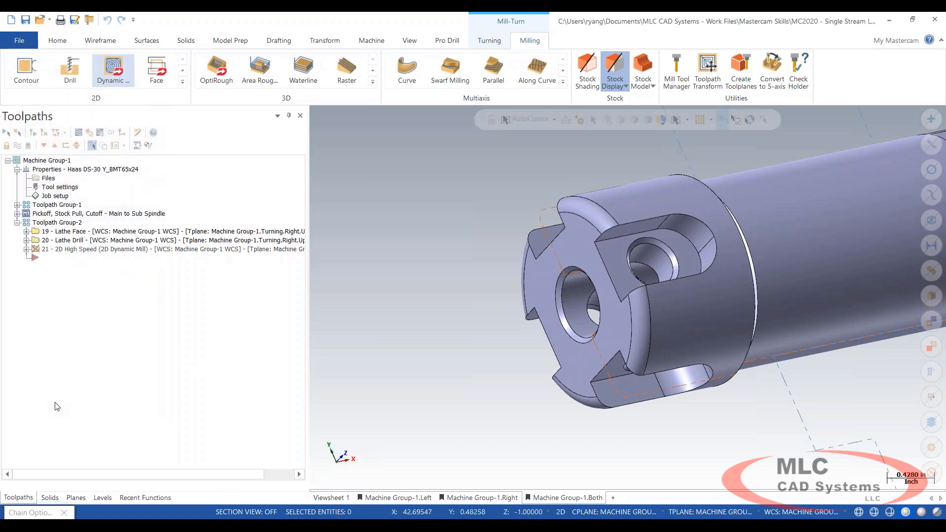
pyautogui.click(140, 428)
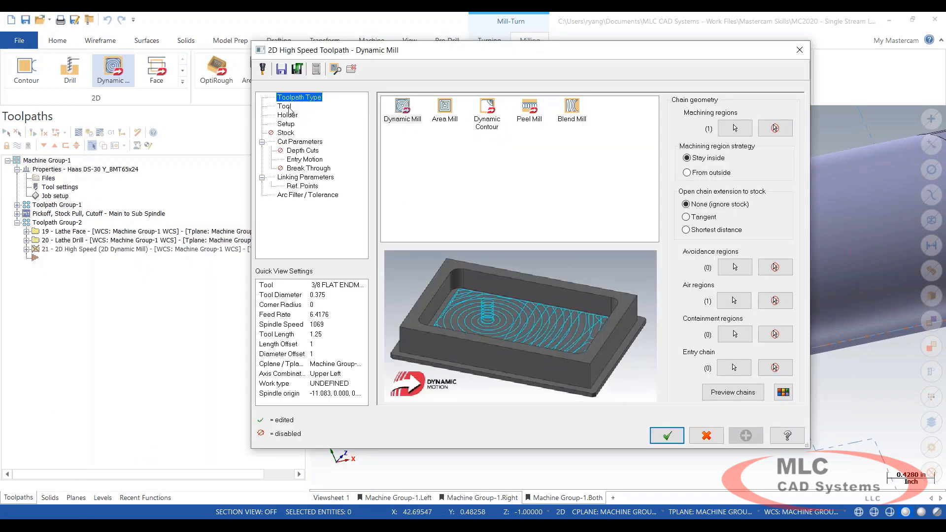
# - Assign the 3/8 flat endmill and set the mill type to Y-Axis Cross with the toolplane derived from geometry
pyautogui.click(289, 110)
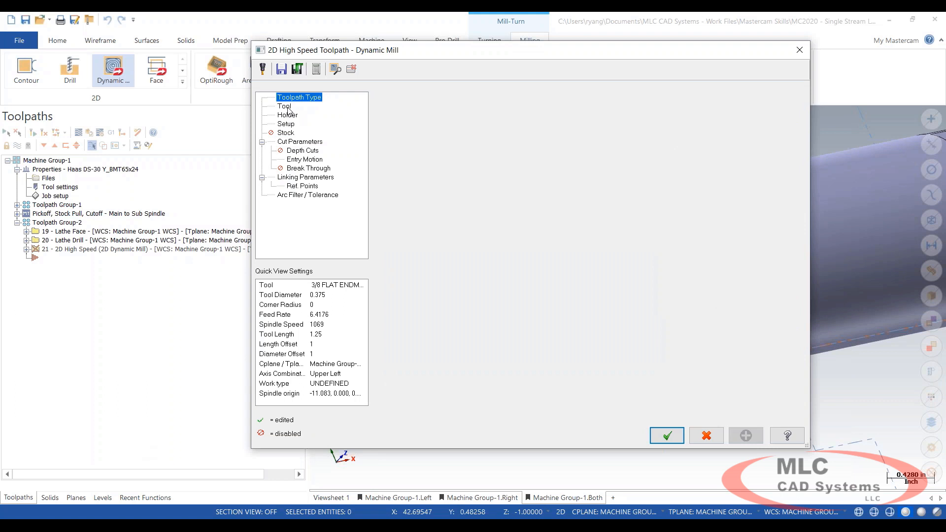
pyautogui.click(473, 128)
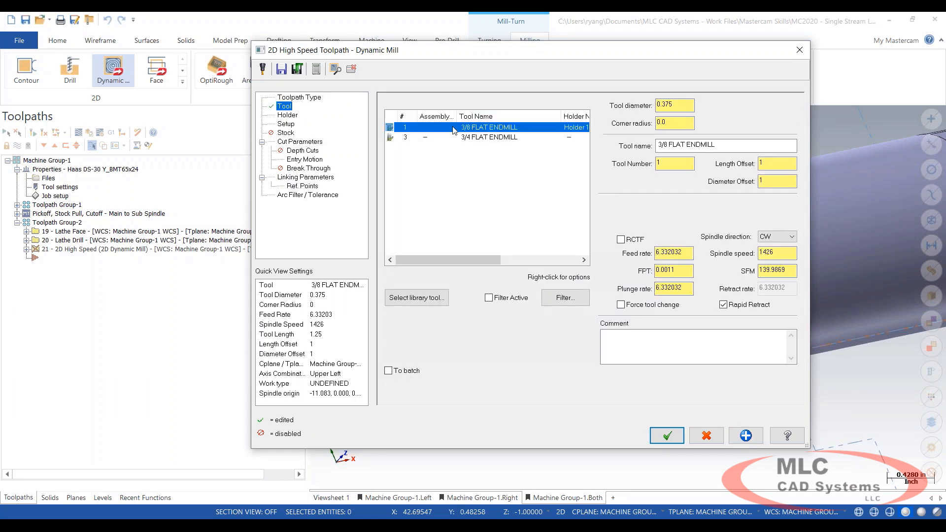
pyautogui.click(290, 127)
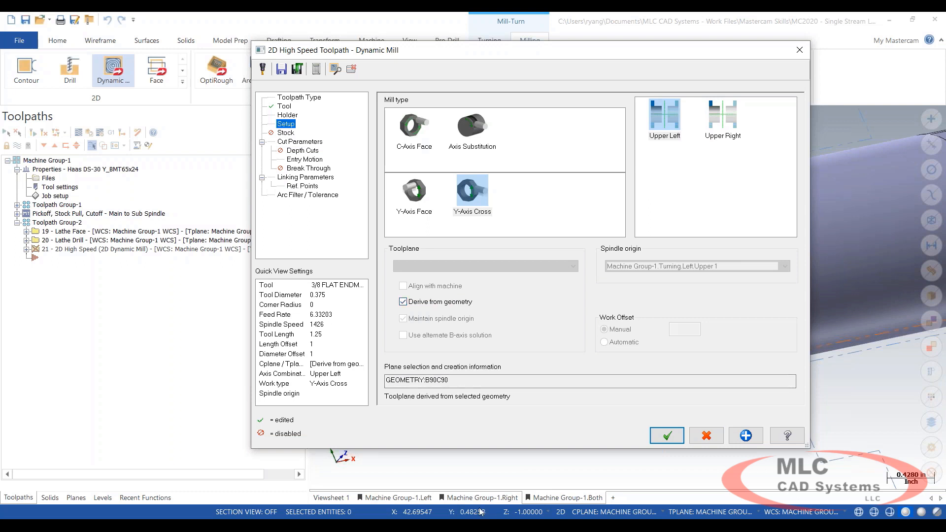
# - Set the stock to leave on walls and floors to 0.01, check the linking parameters, and generate the Dynamic Mill toolpath
pyautogui.click(305, 143)
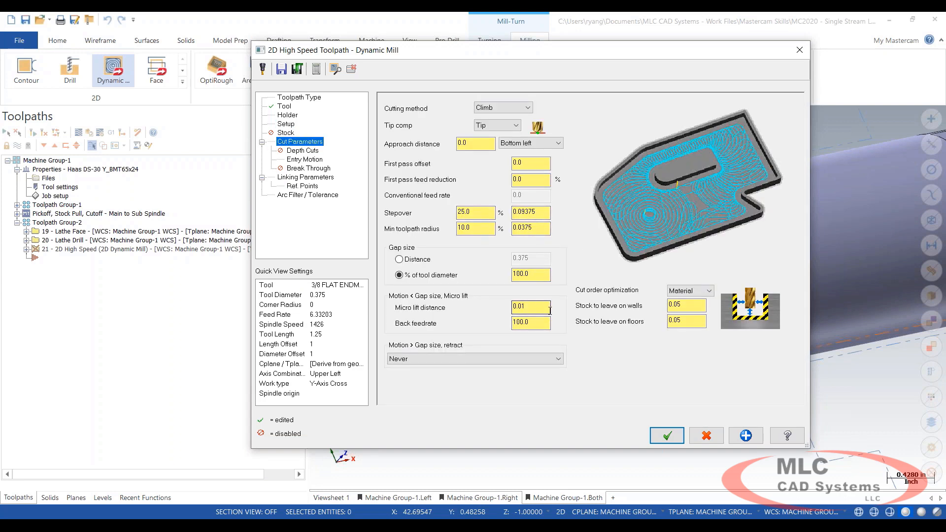
pyautogui.moveTo(683, 305); pyautogui.dragTo(629, 303)
pyautogui.write('0.01')
pyautogui.press('Tab')
pyautogui.press('BackSpace')
pyautogui.write('0.01')
pyautogui.press('Tab')
pyautogui.click(294, 177)
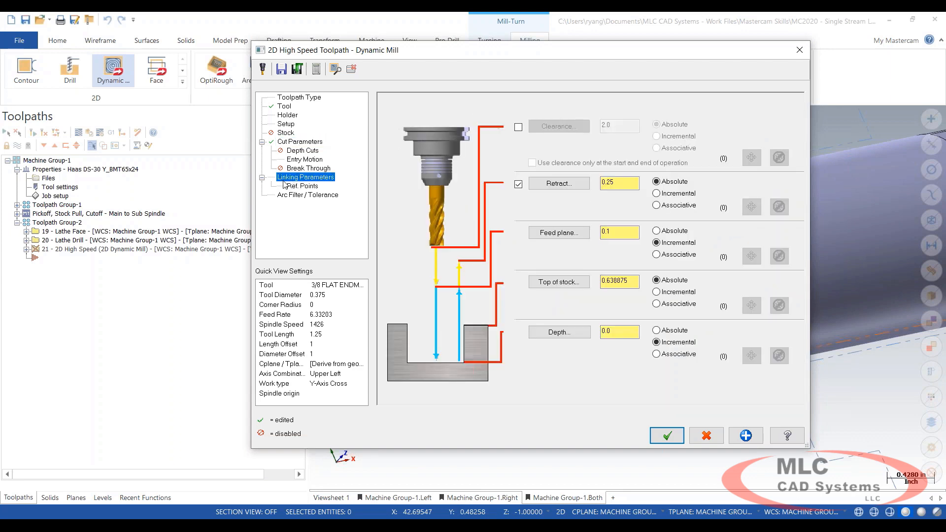
pyautogui.click(670, 434)
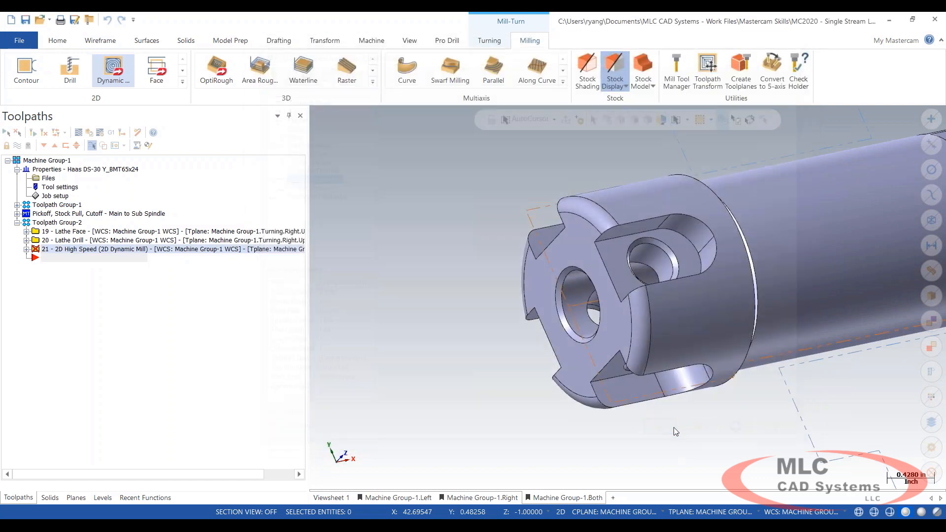
pyautogui.moveTo(615, 300); pyautogui.dragTo(552, 306, button='middle')
pyautogui.scroll(4, 772, 241)
pyautogui.scroll(-2, 719, 263)
pyautogui.moveTo(673, 283)
pyautogui.mouseDown(button='middle')
pyautogui.moveTo(681, 305)
pyautogui.moveTo(696, 294)
pyautogui.moveTo(701, 329)
pyautogui.mouseUp(button='middle')
pyautogui.scroll(-1, 702, 328)
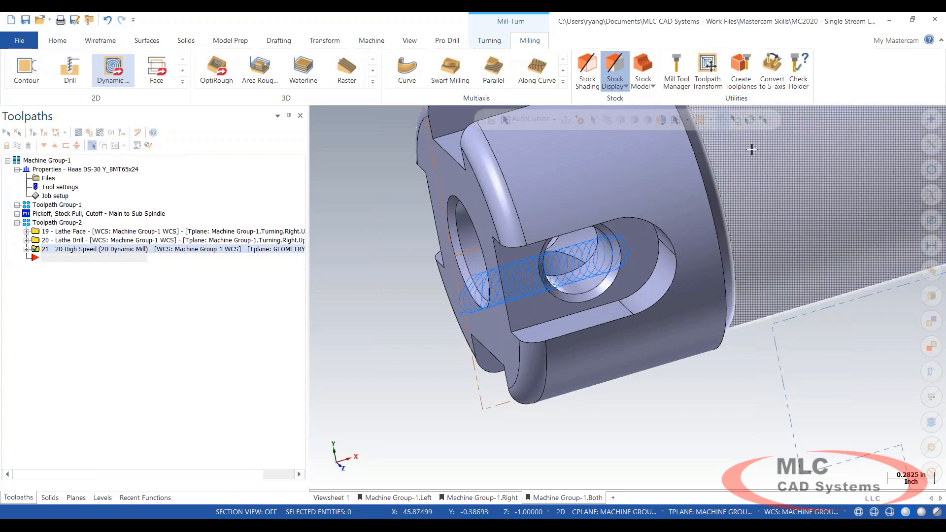
pyautogui.click(708, 68)
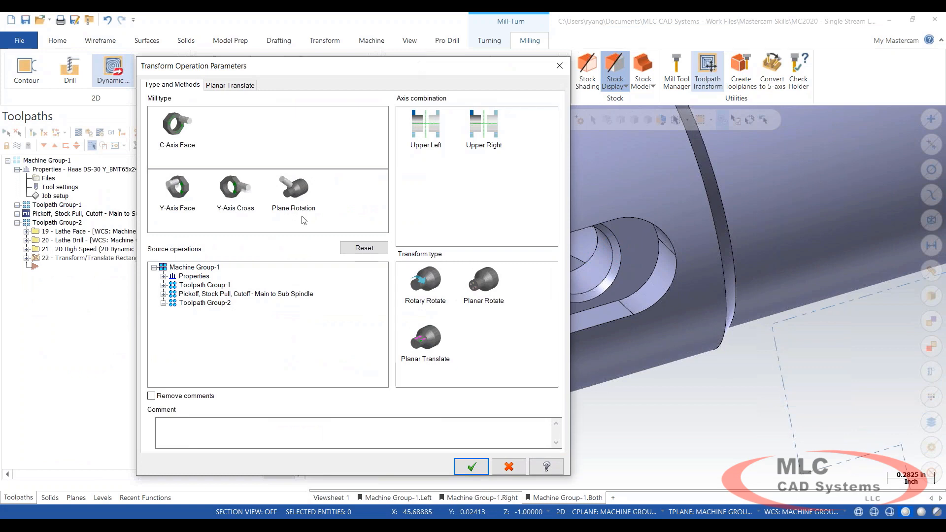
pyautogui.click(488, 127)
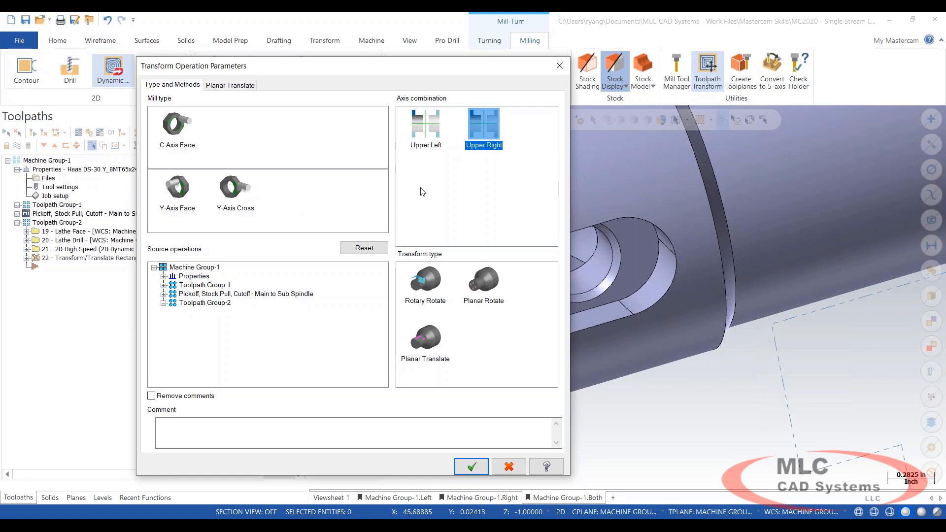
pyautogui.click(232, 194)
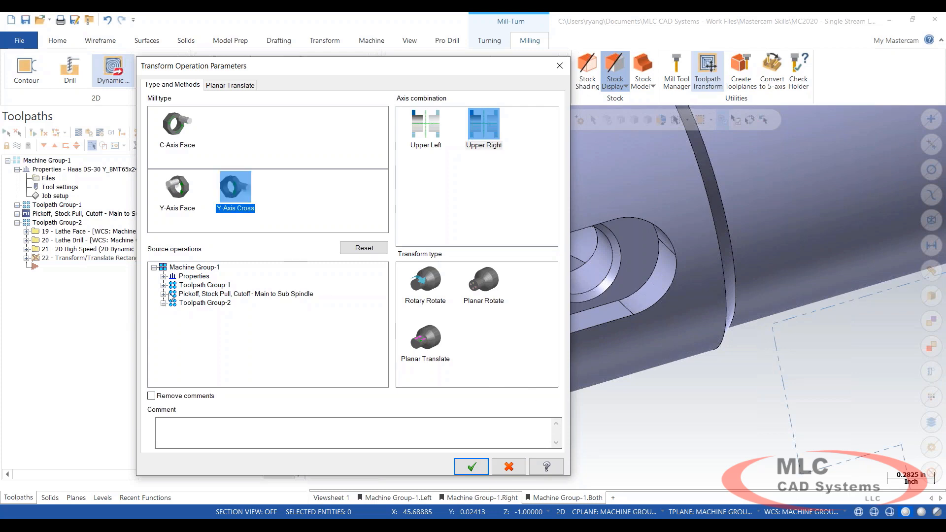
pyautogui.click(164, 288)
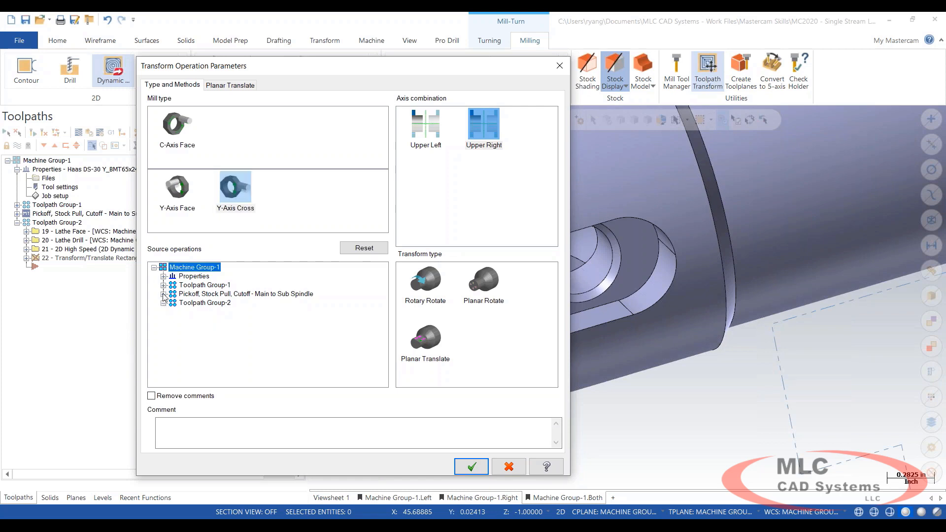
pyautogui.click(426, 129)
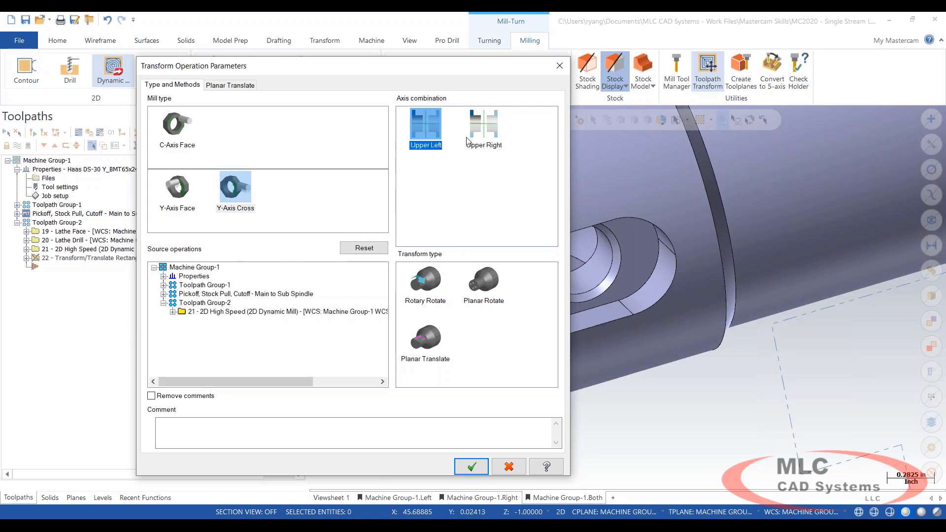
pyautogui.click(510, 465)
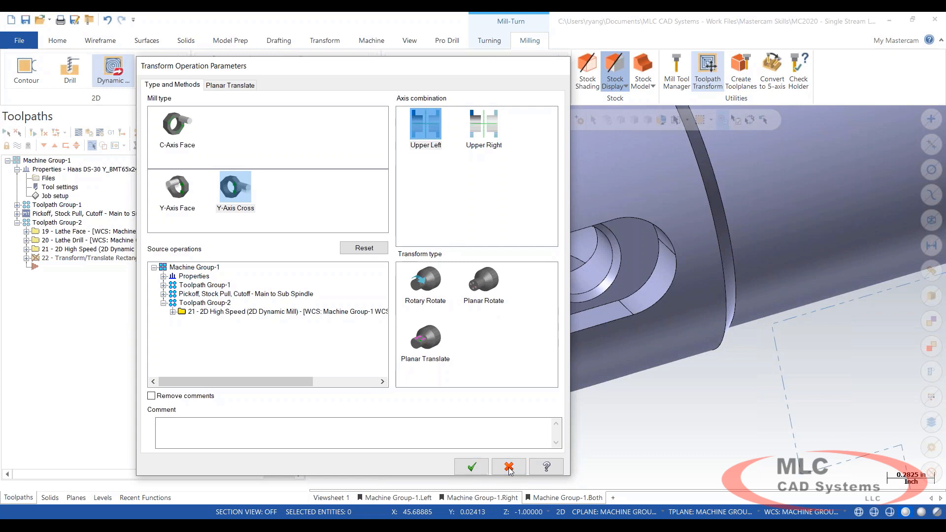
# - Change the Dynamic Mill operation's axis combination to Upper Right and regenerate its toolpath
pyautogui.click(25, 250)
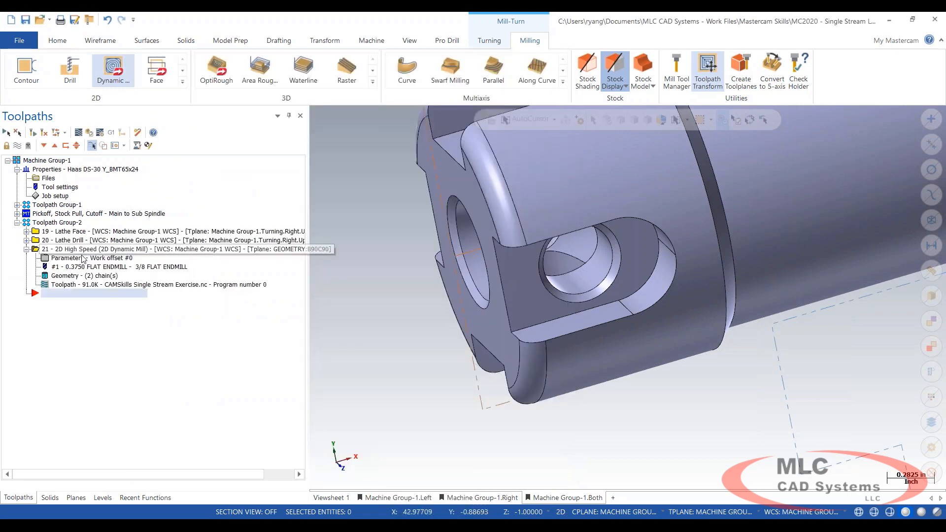
pyautogui.click(92, 258)
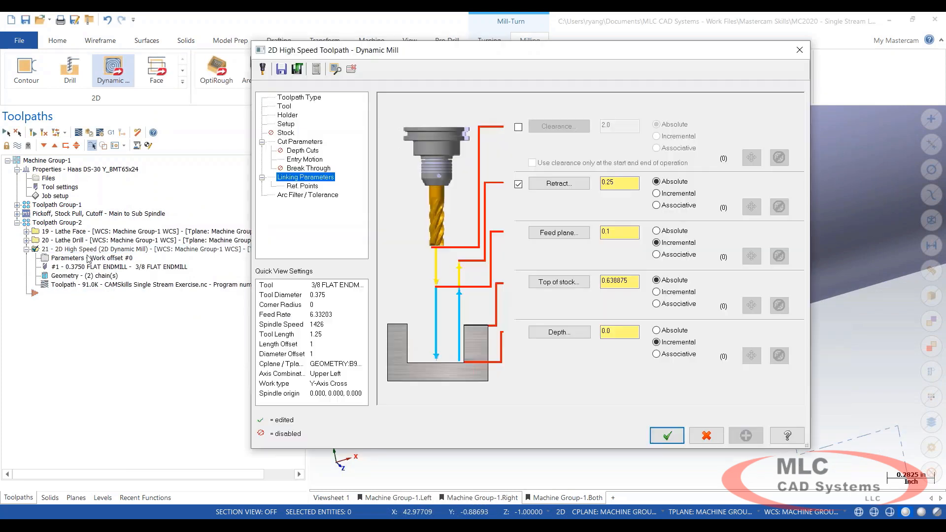
pyautogui.click(290, 125)
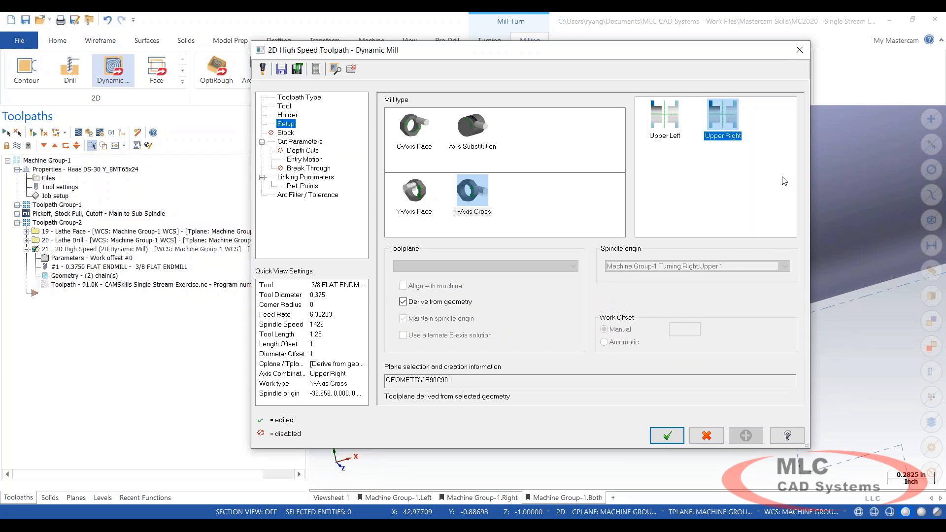
pyautogui.click(670, 436)
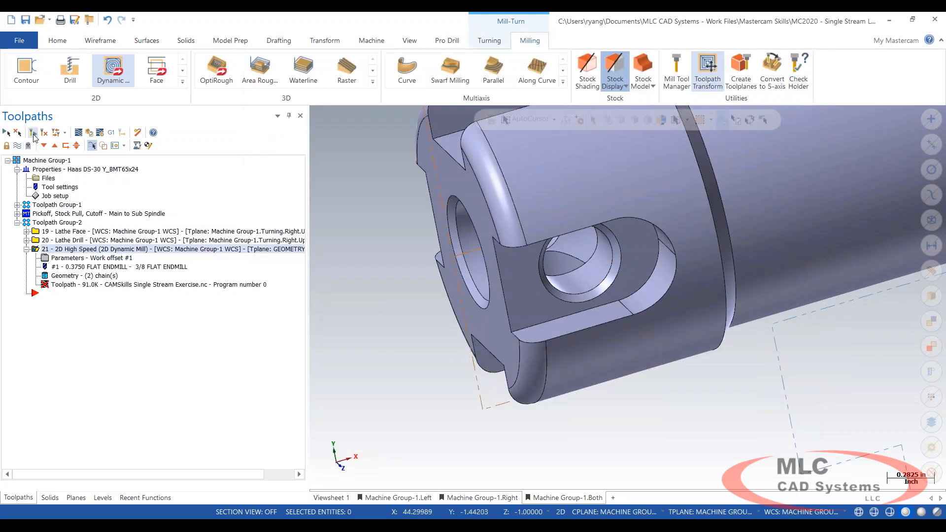
# - Start a Toolpath Transform of the Dynamic Mill operation with Upper Right axis combination, Y-Axis Cross mill type and Rotary Rotate transform type
pyautogui.click(708, 72)
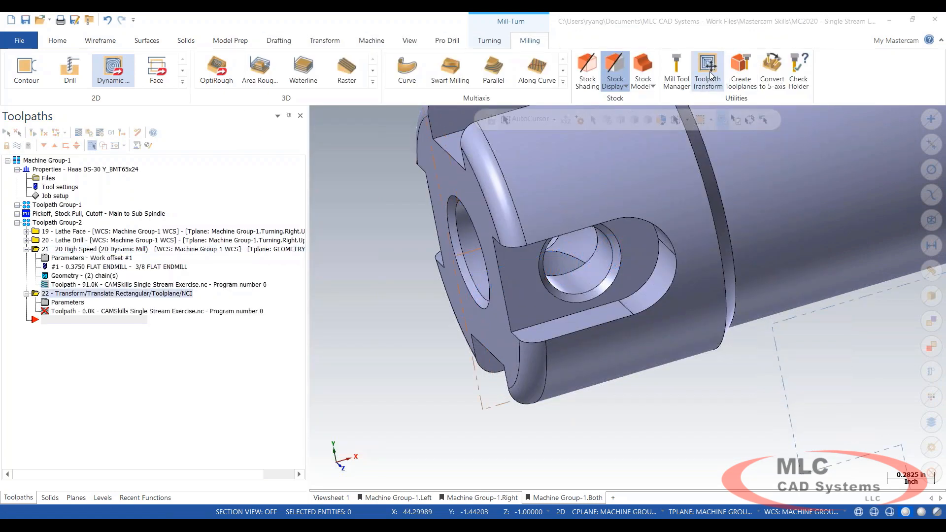
pyautogui.click(484, 130)
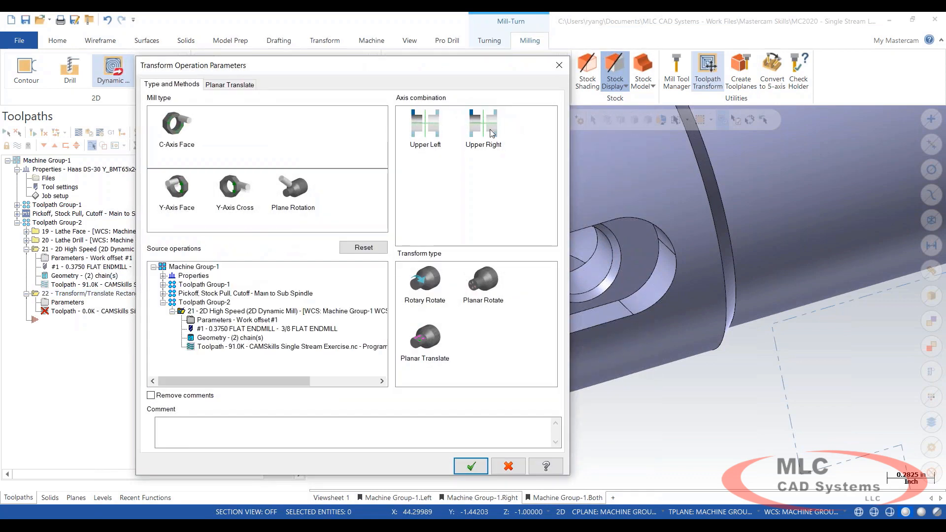
pyautogui.click(231, 194)
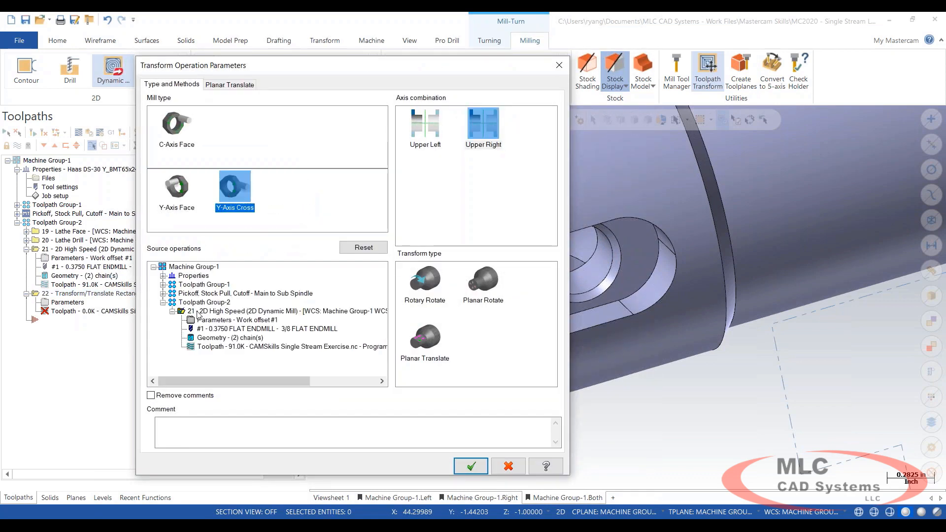
pyautogui.click(222, 312)
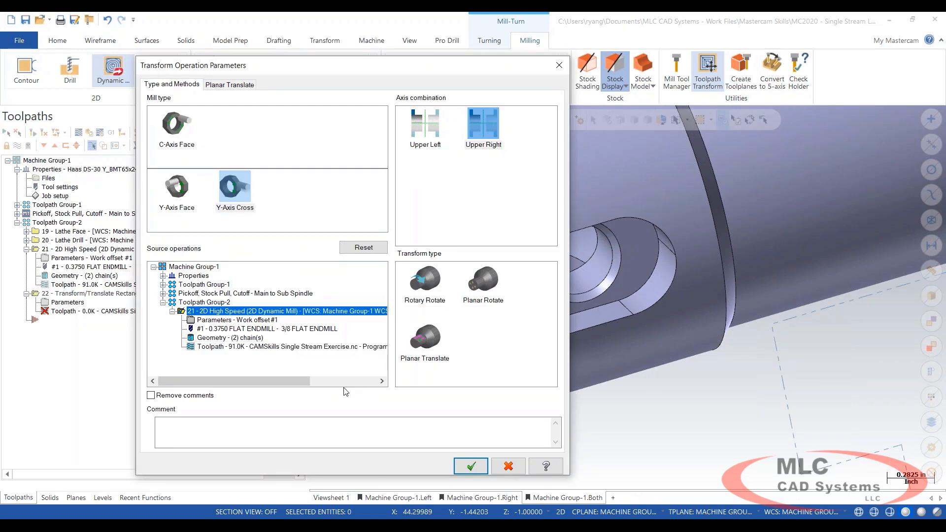
pyautogui.click(429, 286)
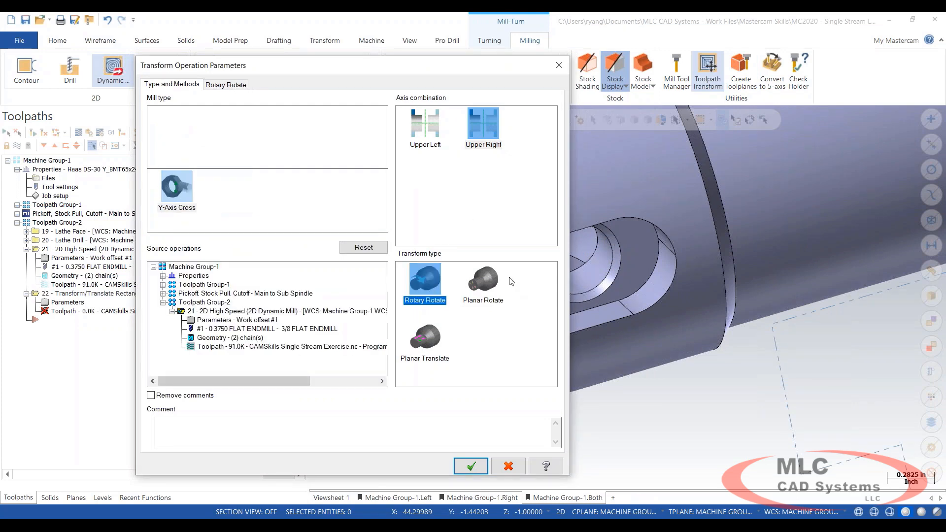
# - Define the rotary instances at a 90.0° angle and generate the transformed toolpaths for the other three slots
pyautogui.click(228, 85)
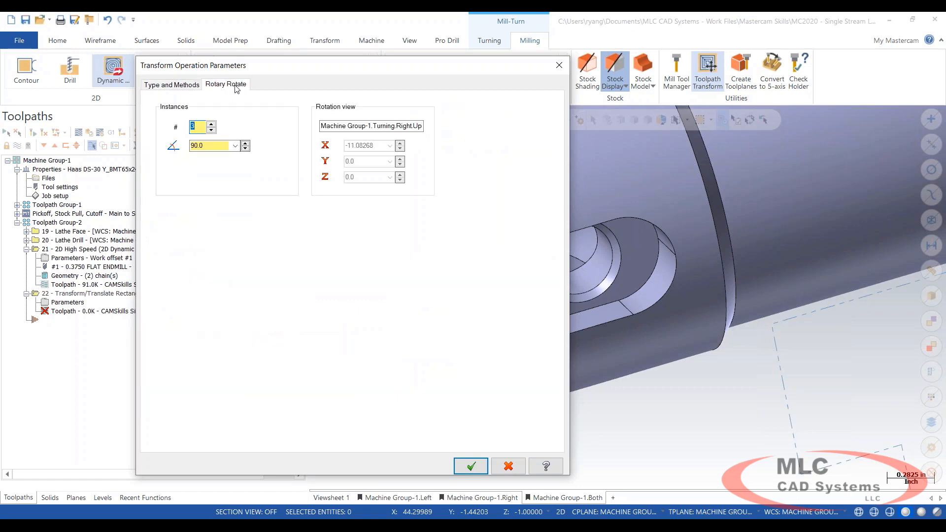
pyautogui.click(199, 130)
pyautogui.doubleClick(229, 144)
pyautogui.click(470, 466)
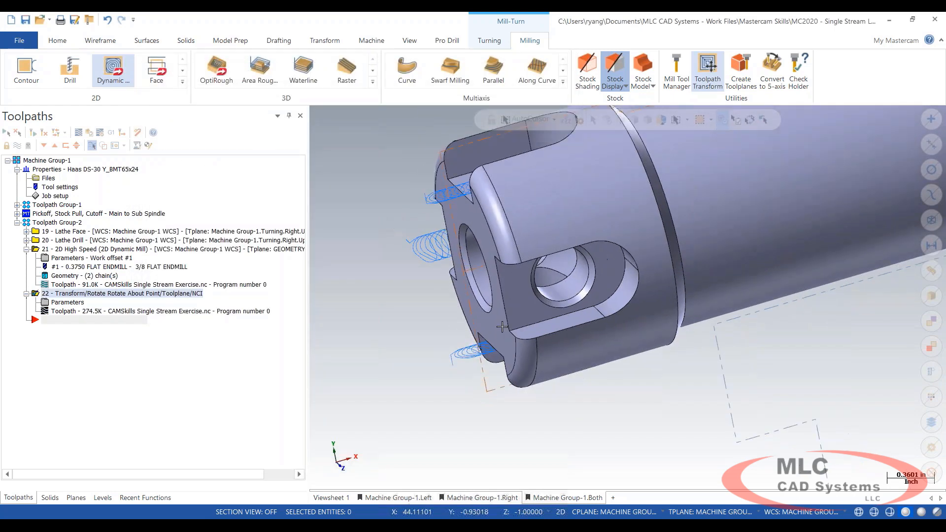
# - Examine the Dynamic Mill and rotated toolpaths together on the part, and review the Dynamic Mill operation's setup parameters
pyautogui.keyDown('ctrl'); pyautogui.click(76, 251); pyautogui.keyUp('ctrl')
pyautogui.scroll(-4, 557, 367)
pyautogui.moveTo(558, 364)
pyautogui.mouseDown(button='middle')
pyautogui.moveTo(593, 352)
pyautogui.moveTo(547, 354)
pyautogui.mouseUp(button='middle')
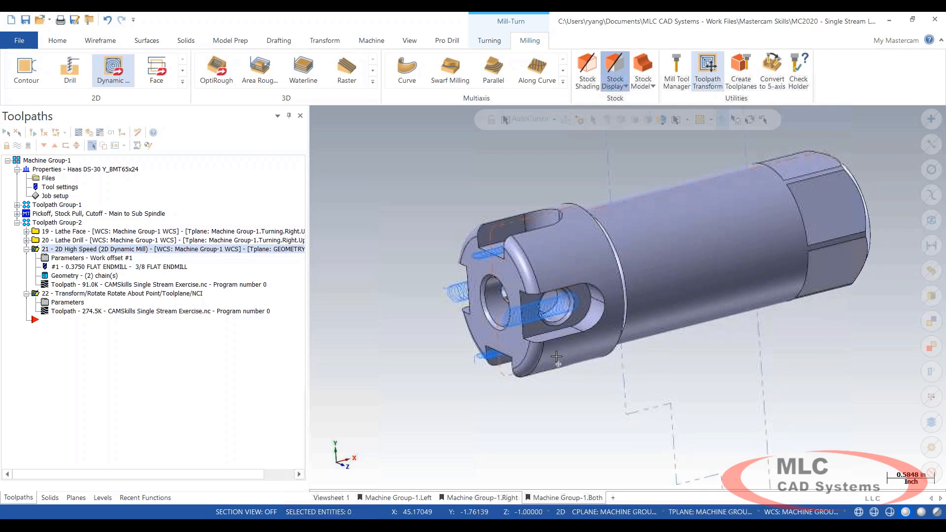
pyautogui.click(74, 258)
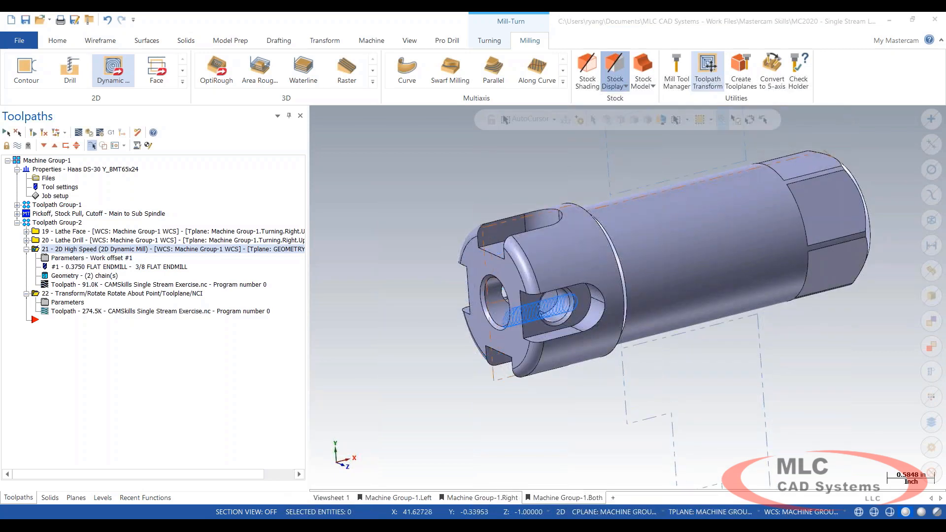
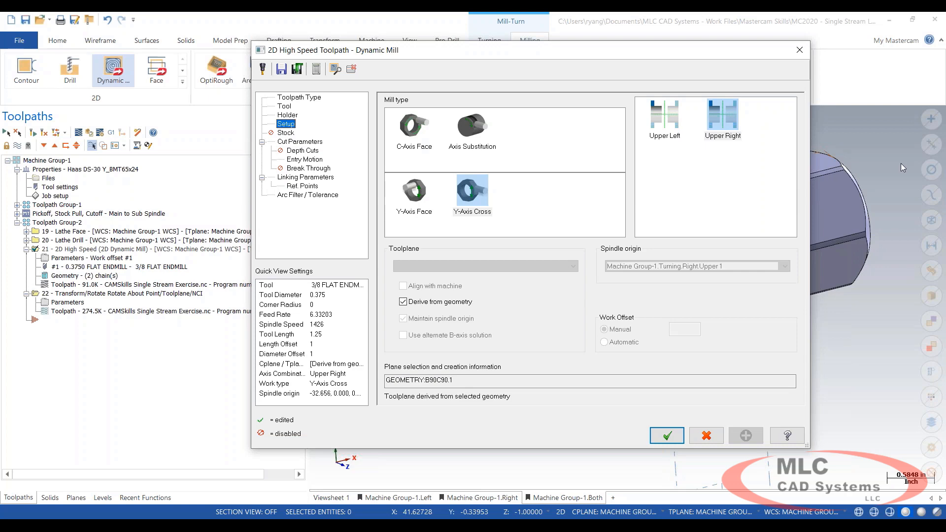
pyautogui.click(718, 435)
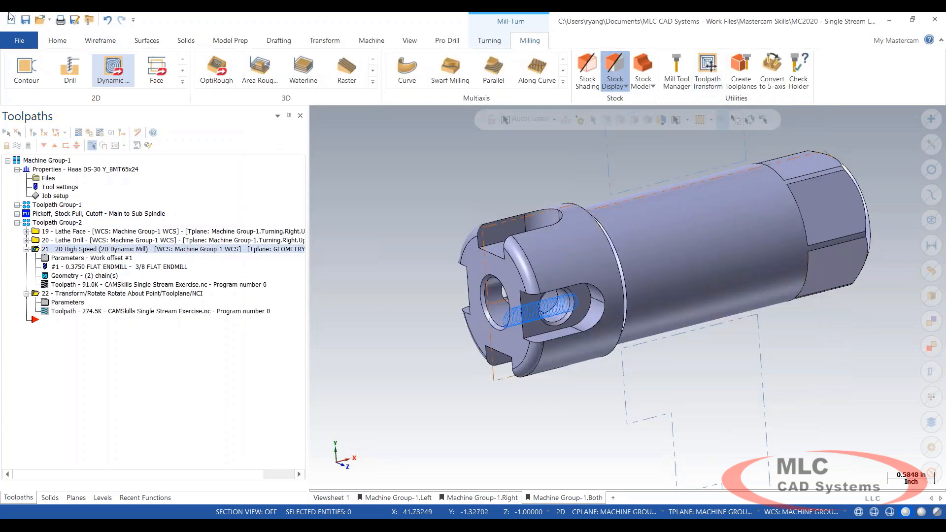
# - Open FITTING.mcam from the 3D Lathe Tools & Simple MT folder without saving the changes to the current part
pyautogui.click(39, 20)
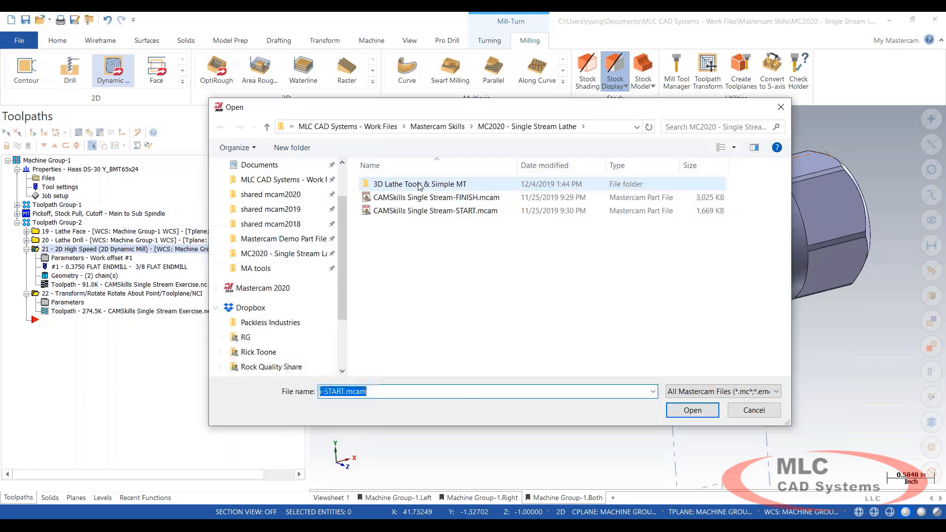
pyautogui.doubleClick(440, 187)
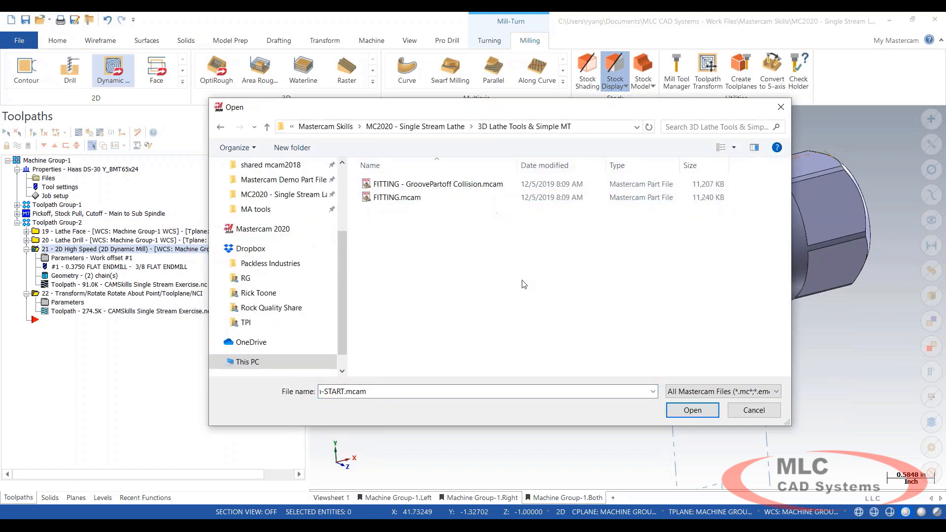
pyautogui.click(425, 197)
pyautogui.click(686, 411)
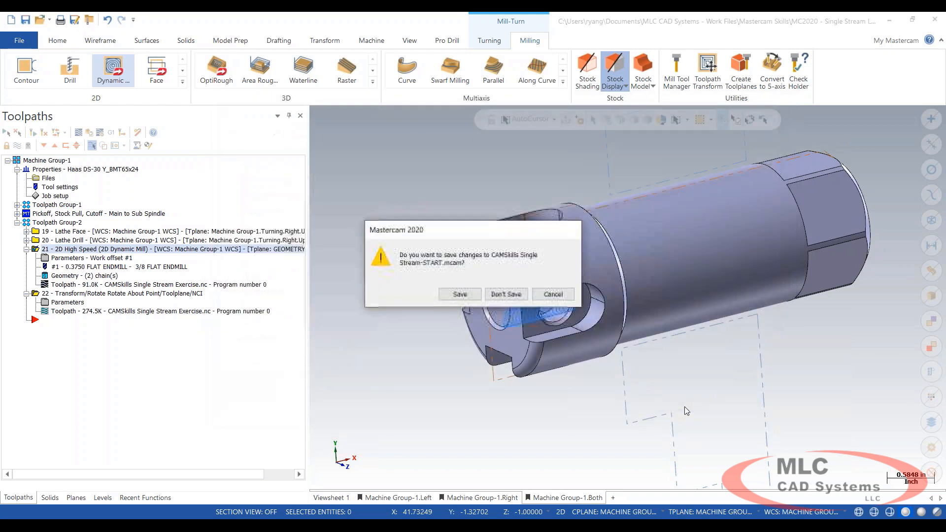
pyautogui.click(501, 298)
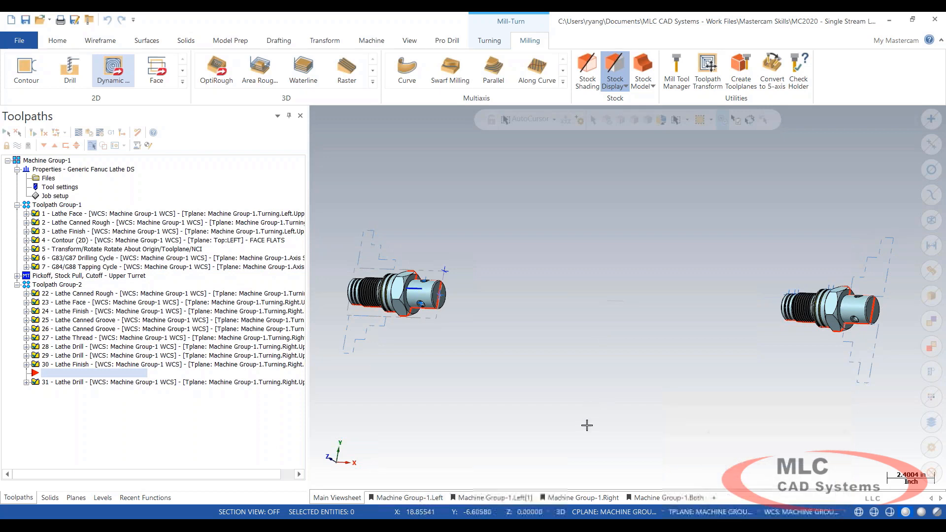
# - Display the Upper Turret component with all its children from the tool setup and examine the paired turning tools up close
pyautogui.click(138, 146)
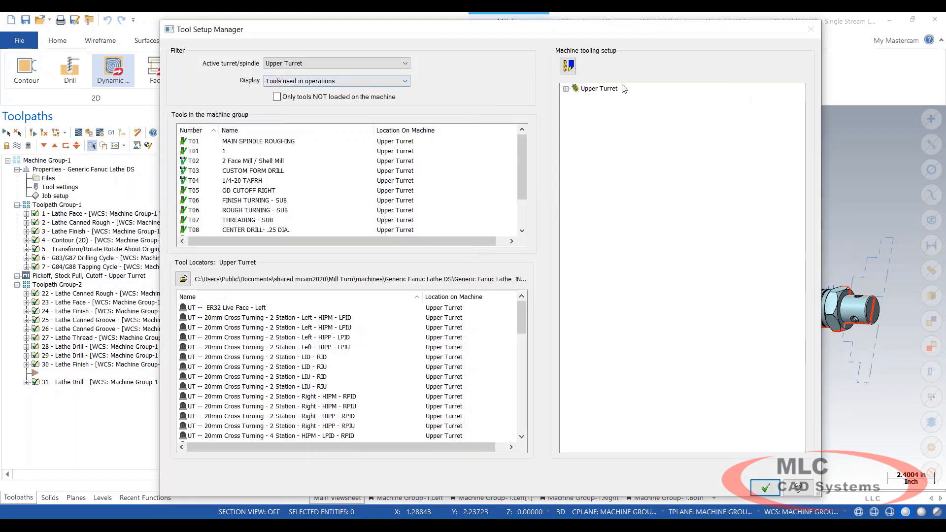
pyautogui.rightClick(599, 89)
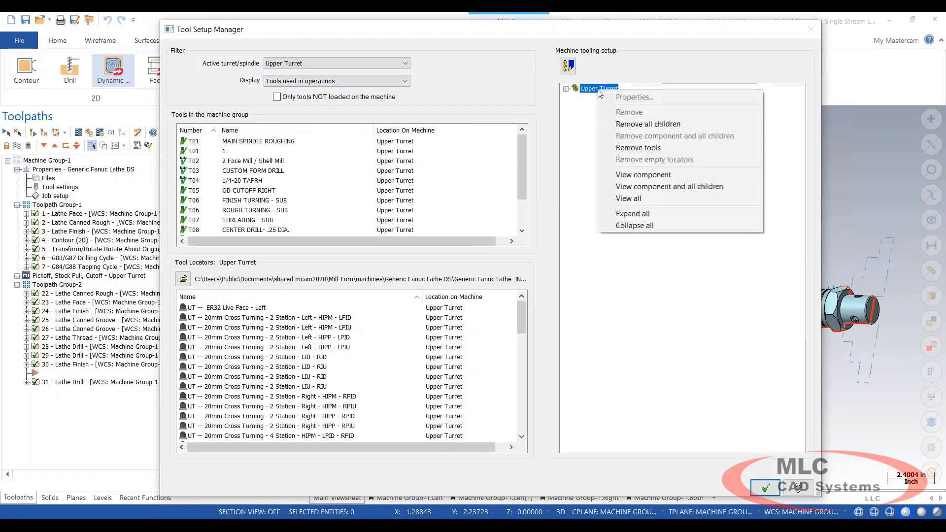
pyautogui.click(671, 186)
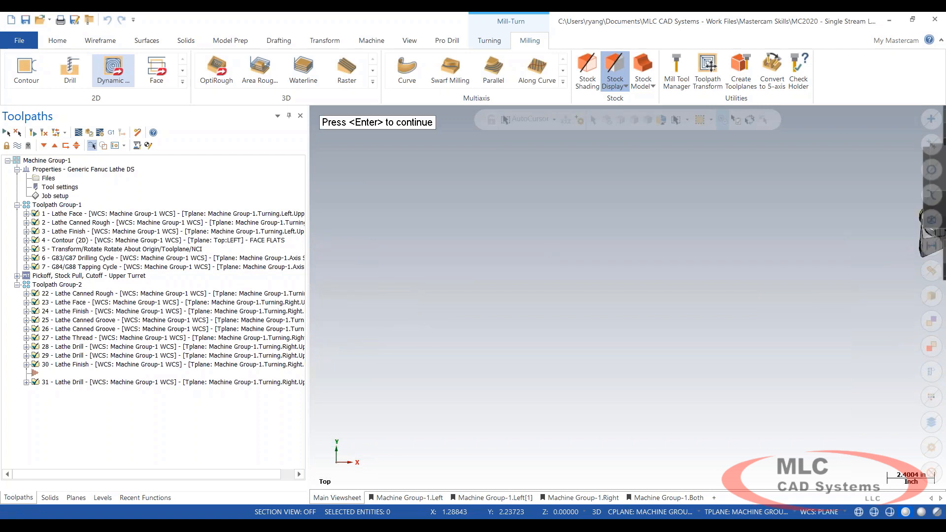
pyautogui.moveTo(593, 242); pyautogui.dragTo(605, 227, button='middle')
pyautogui.scroll(5, 605, 227)
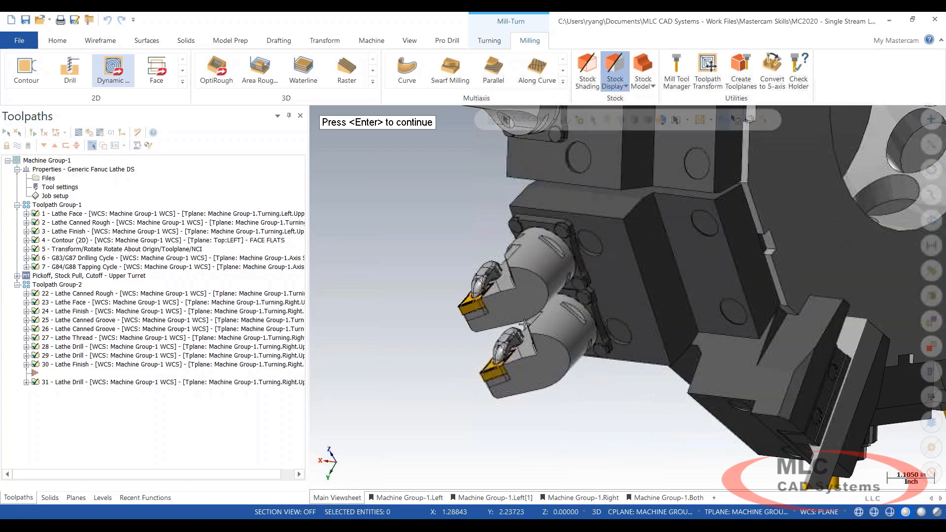
pyautogui.moveTo(617, 284)
pyautogui.mouseDown(button='middle')
pyautogui.moveTo(729, 288)
pyautogui.moveTo(756, 276)
pyautogui.mouseUp(button='middle')
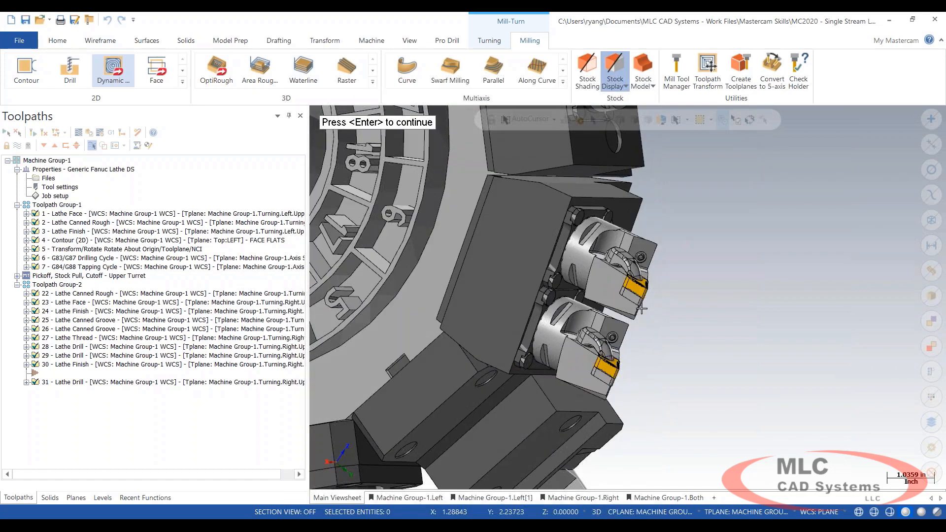
# - Examine the other holders and tools around the whole turret, and close the turret view and tool setup
pyautogui.moveTo(635, 307); pyautogui.dragTo(593, 313, button='middle')
pyautogui.scroll(-2, 656, 313)
pyautogui.moveTo(654, 309)
pyautogui.mouseDown(button='middle')
pyautogui.moveTo(611, 317)
pyautogui.moveTo(603, 308)
pyautogui.moveTo(617, 294)
pyautogui.moveTo(560, 252)
pyautogui.moveTo(677, 328)
pyautogui.moveTo(745, 454)
pyautogui.mouseUp(button='middle')
pyautogui.scroll(4, 594, 275)
pyautogui.scroll(-3, 594, 275)
pyautogui.scroll(-2, 630, 251)
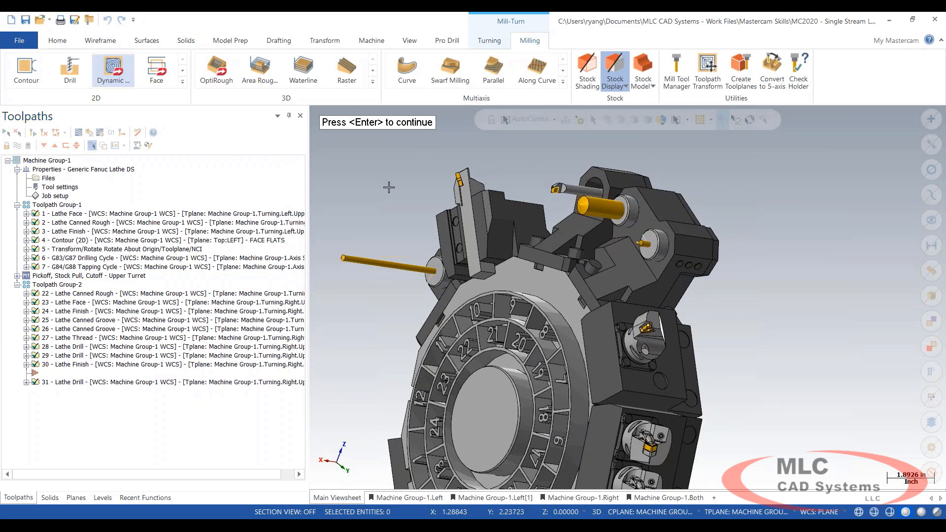
pyautogui.press('Return')
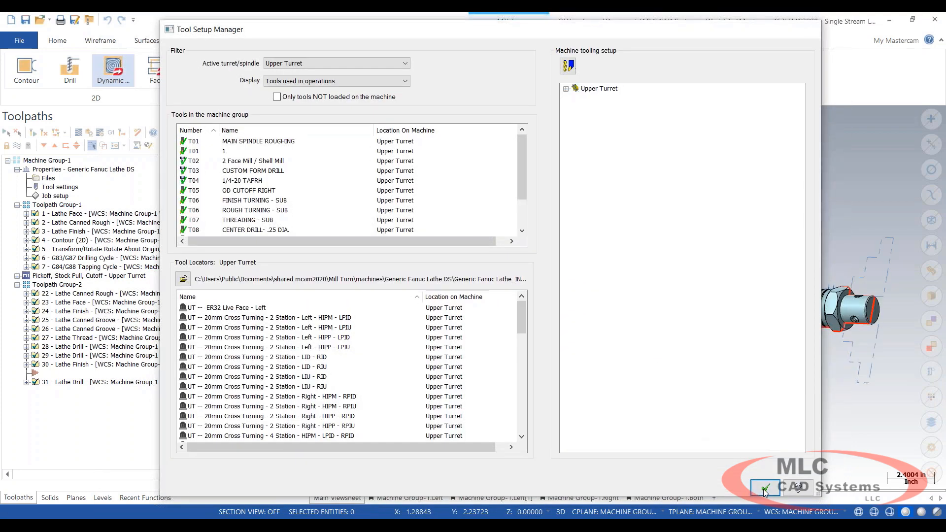
pyautogui.click(764, 489)
# - Start a new empty file without saving the changes to FITTING.mcam
pyautogui.click(11, 20)
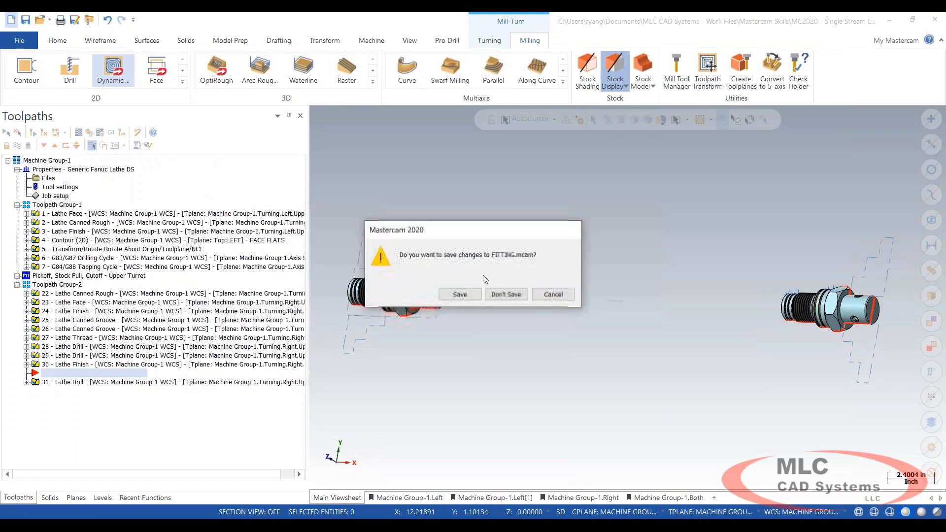
pyautogui.click(509, 297)
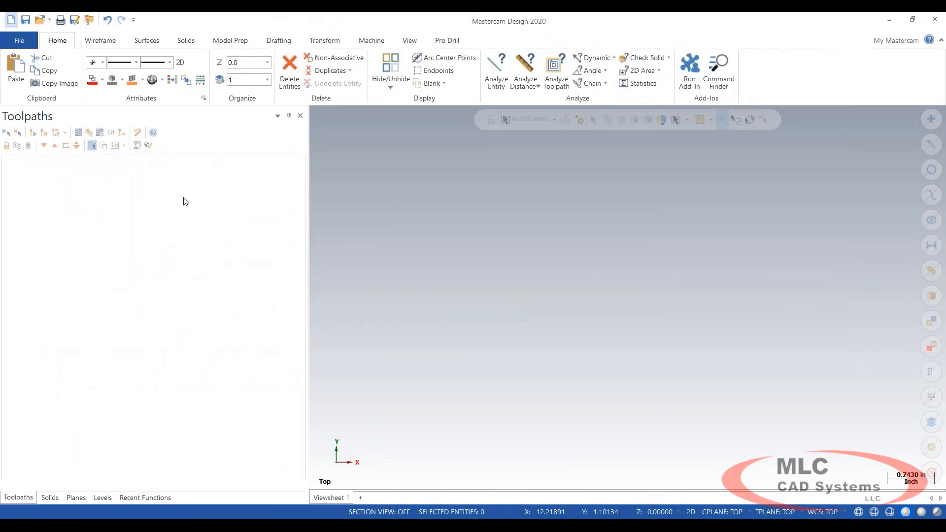
# - Add the default lathe machine to the new file and open the Lathe Tool Manager
pyautogui.click(372, 42)
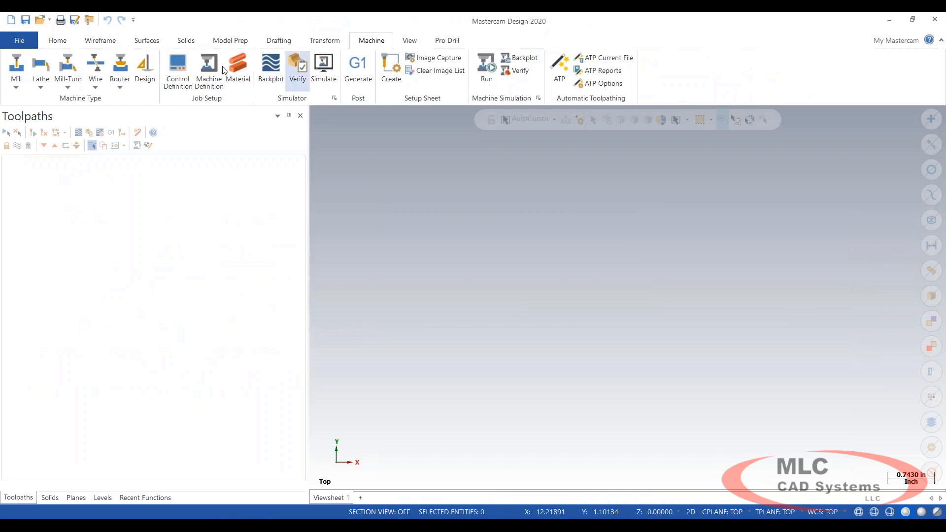
pyautogui.click(41, 74)
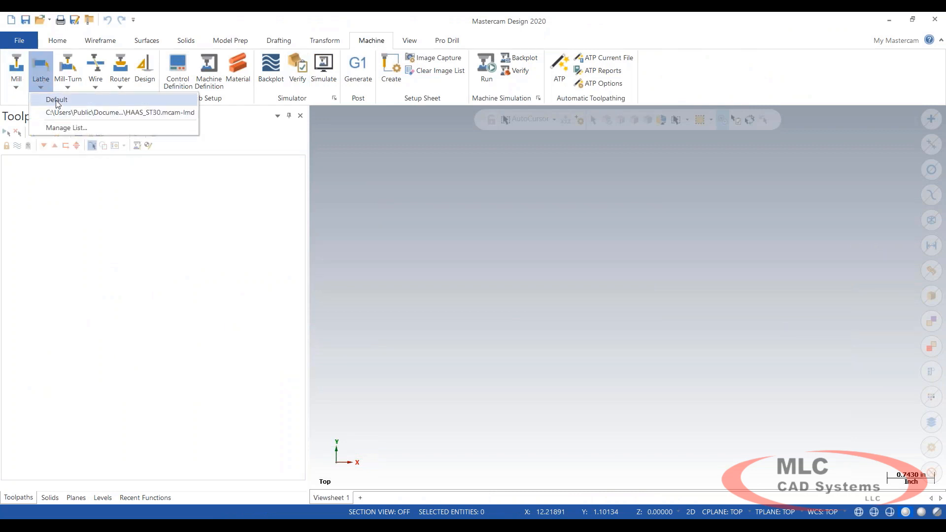
pyautogui.click(57, 100)
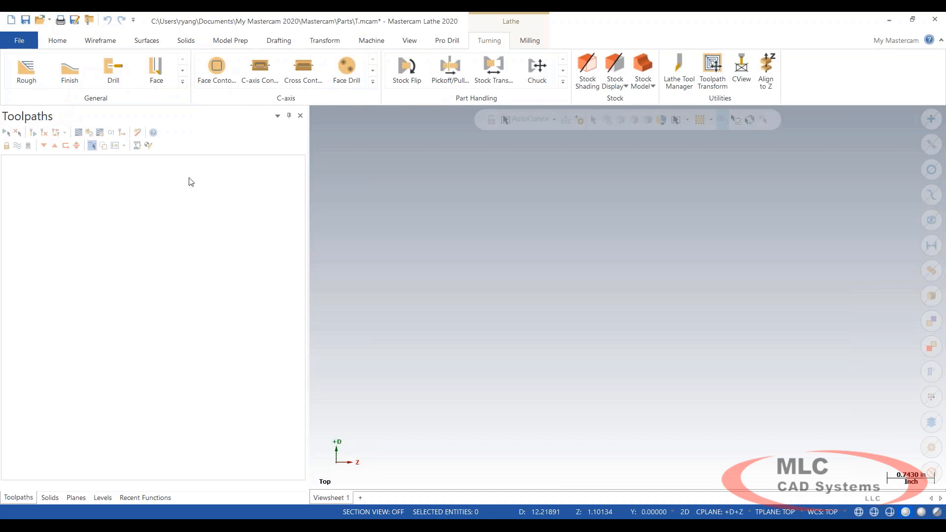
pyautogui.click(684, 76)
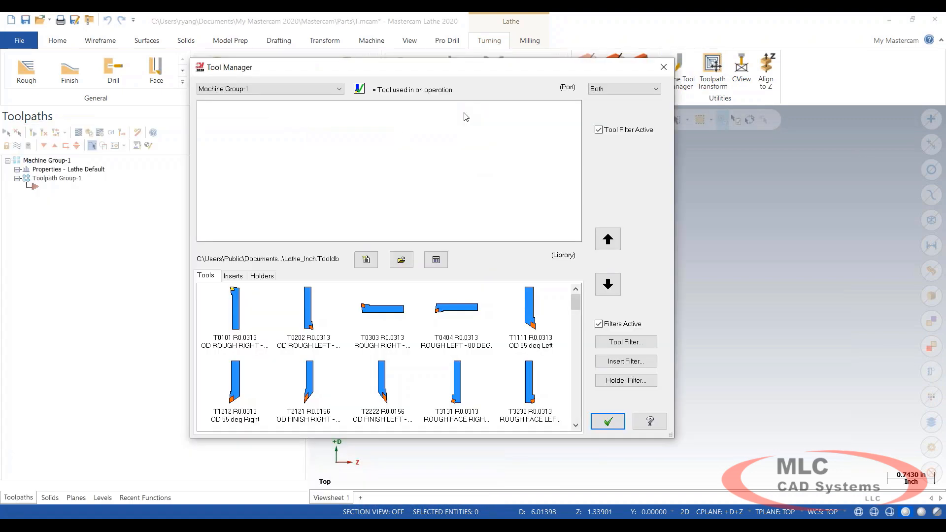
# - Create a new 3D lathe tool for Machine Group-1 with General turning as the tool type
pyautogui.moveTo(433, 69); pyautogui.dragTo(453, 75)
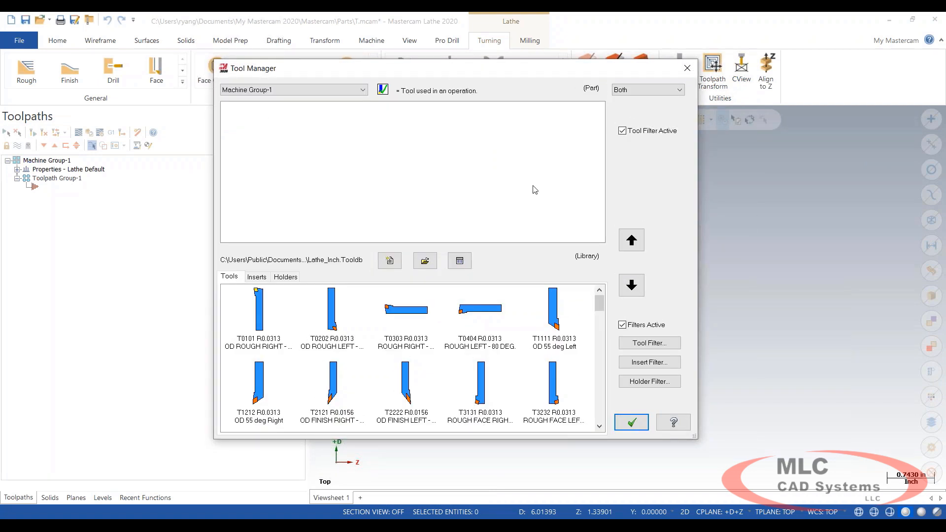
pyautogui.rightClick(349, 144)
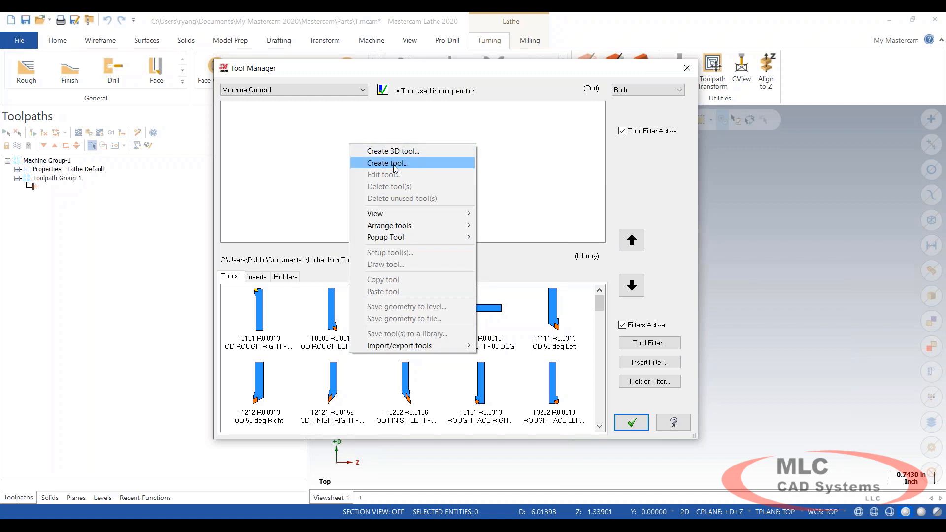
pyautogui.click(415, 152)
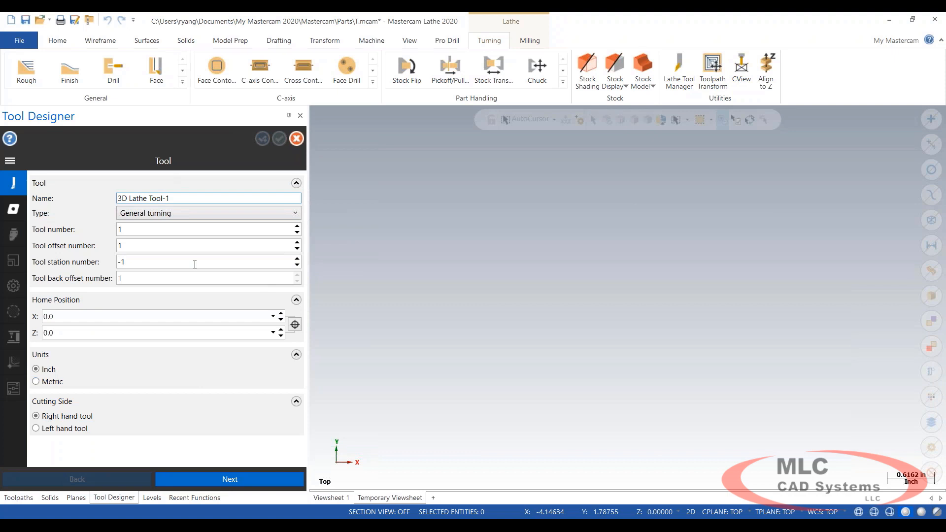
pyautogui.moveTo(156, 333)
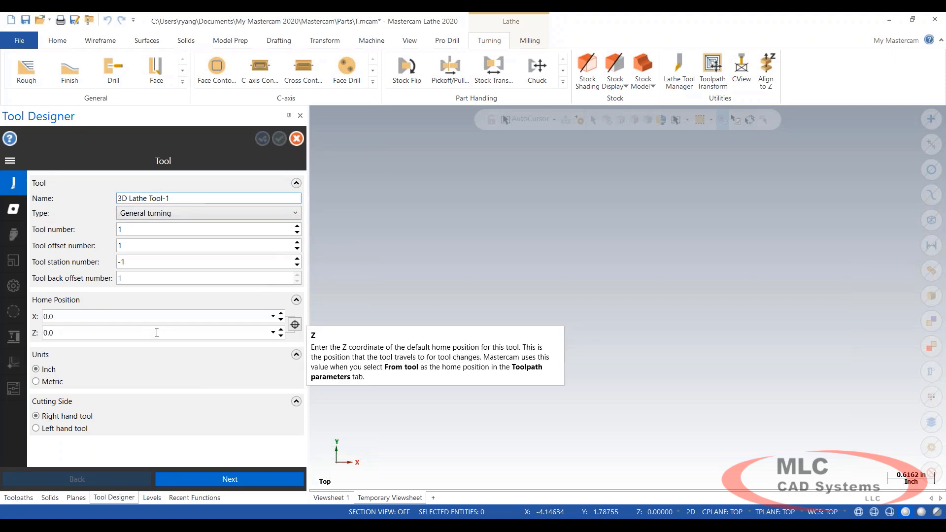
pyautogui.click(197, 211)
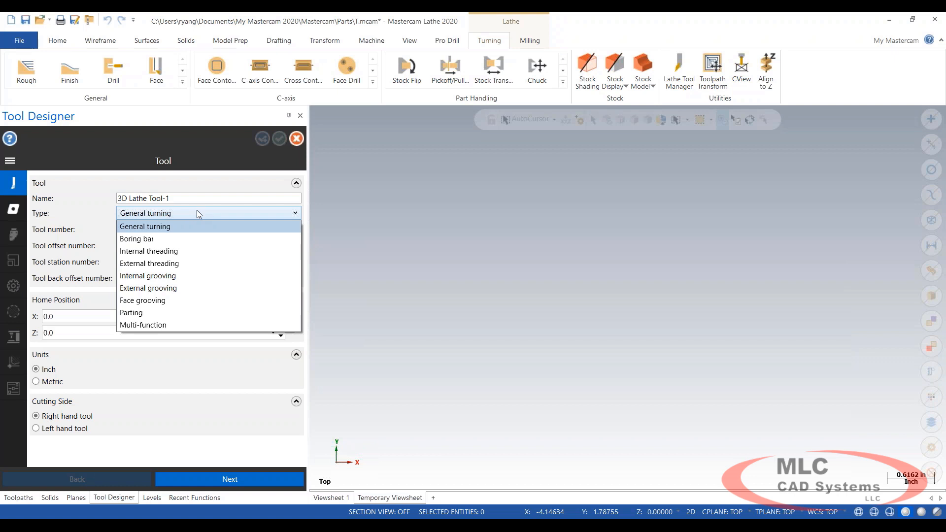
pyautogui.click(184, 226)
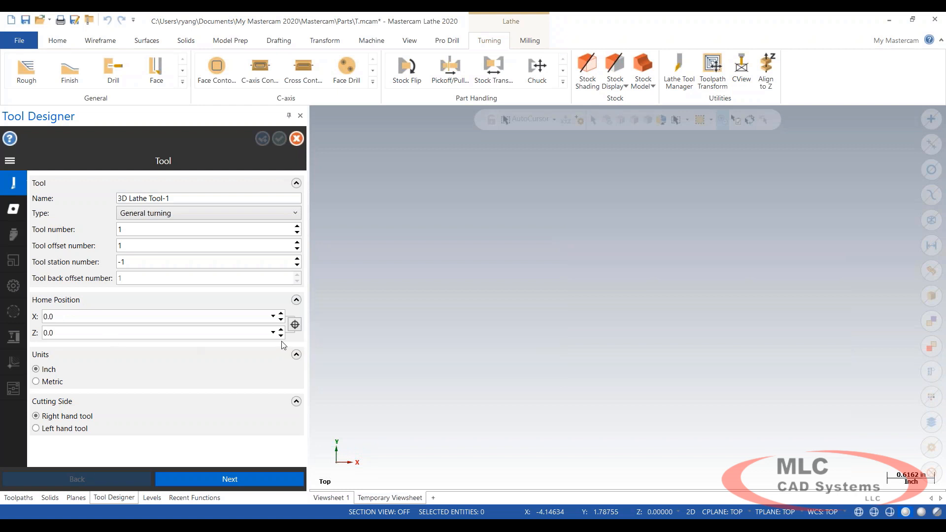
# - Open the insert definition and look through the 3D Lathe Tools & Simple MT folder for tool model files
pyautogui.click(13, 210)
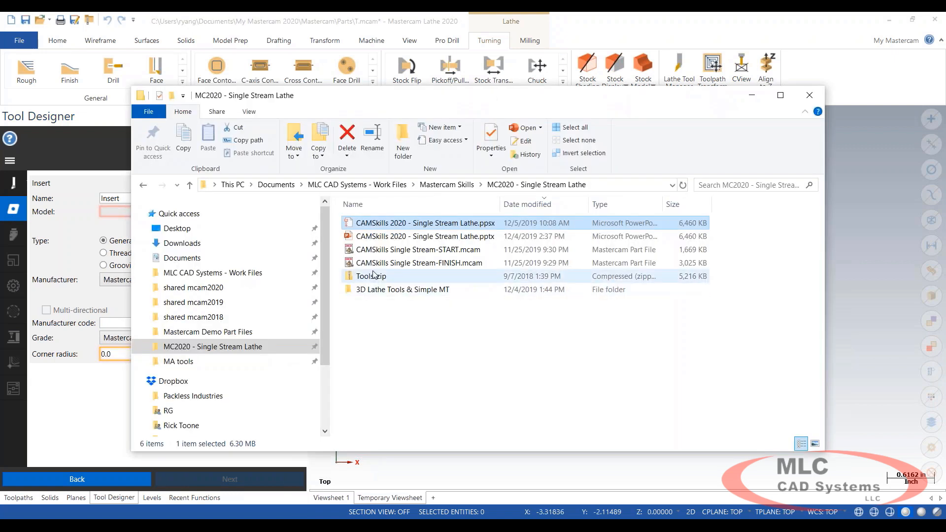
pyautogui.click(377, 276)
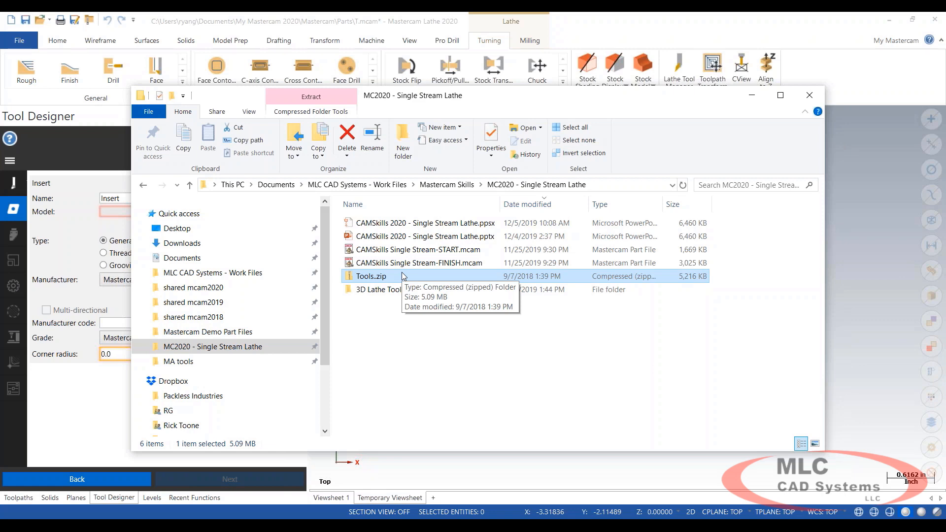
pyautogui.doubleClick(376, 290)
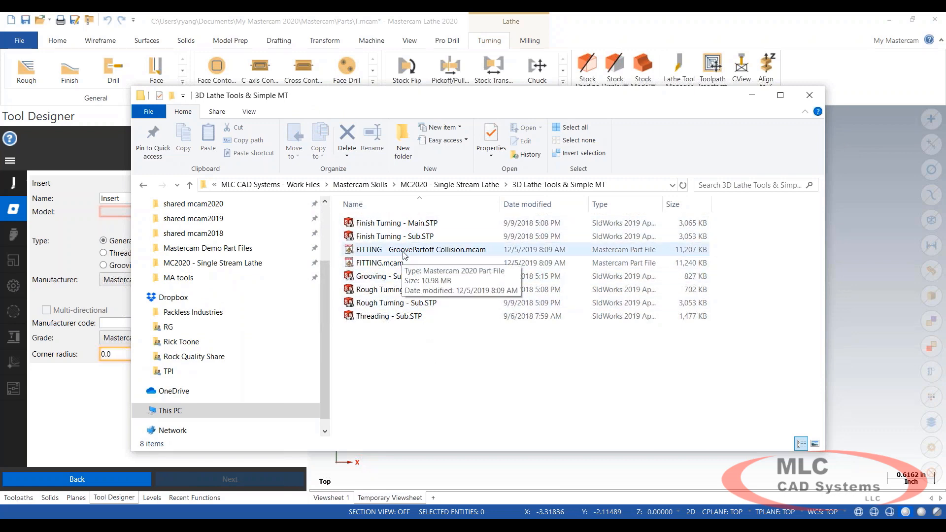
pyautogui.click(102, 181)
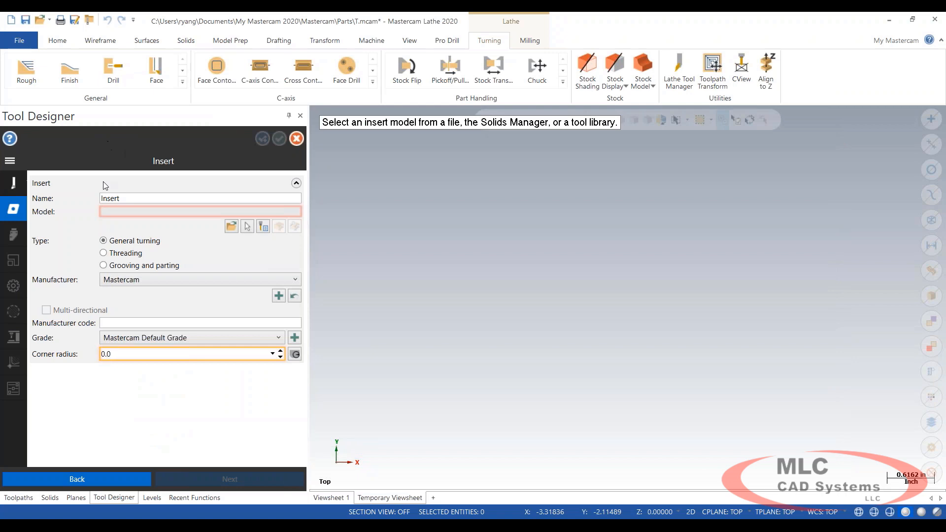
# - Import Finish Turning - Main.STP as the insert model source and pick the insert body at the tool's tip
pyautogui.click(229, 227)
pyautogui.click(428, 185)
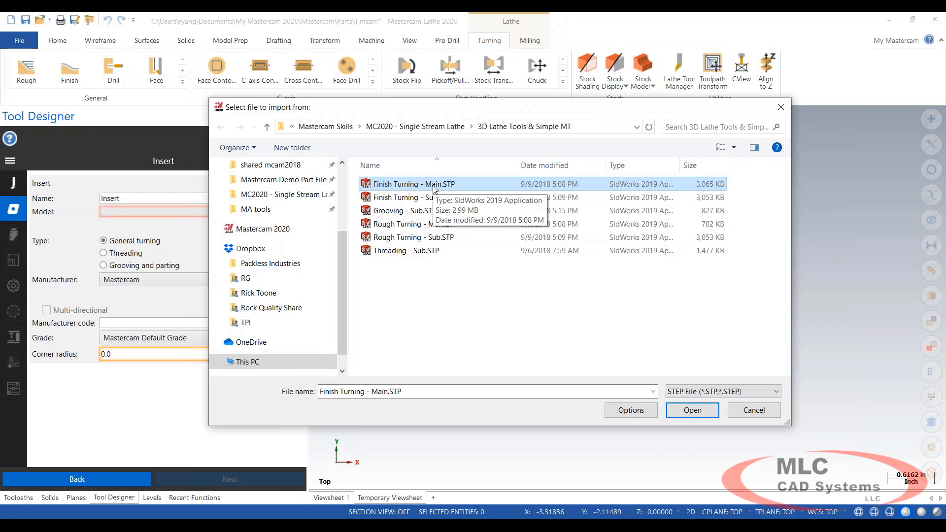
pyautogui.click(693, 410)
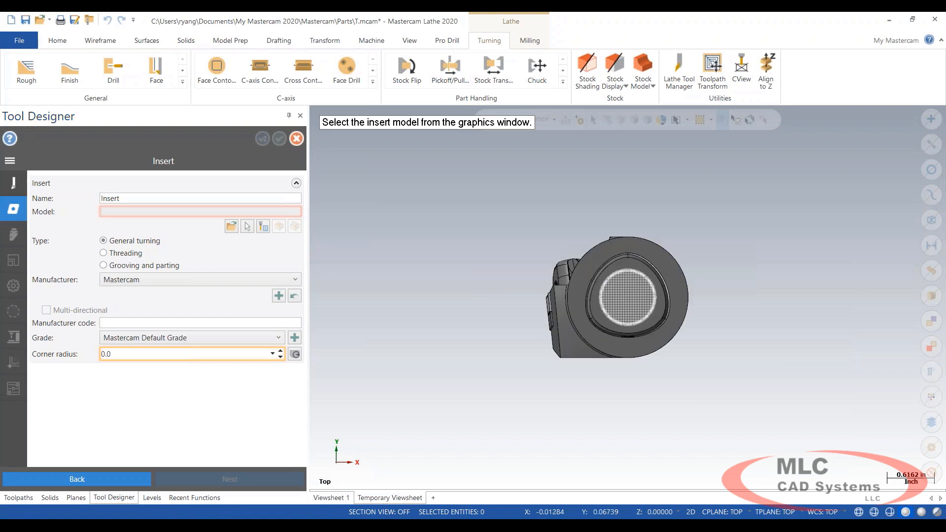
pyautogui.moveTo(707, 281); pyautogui.dragTo(758, 323, button='middle')
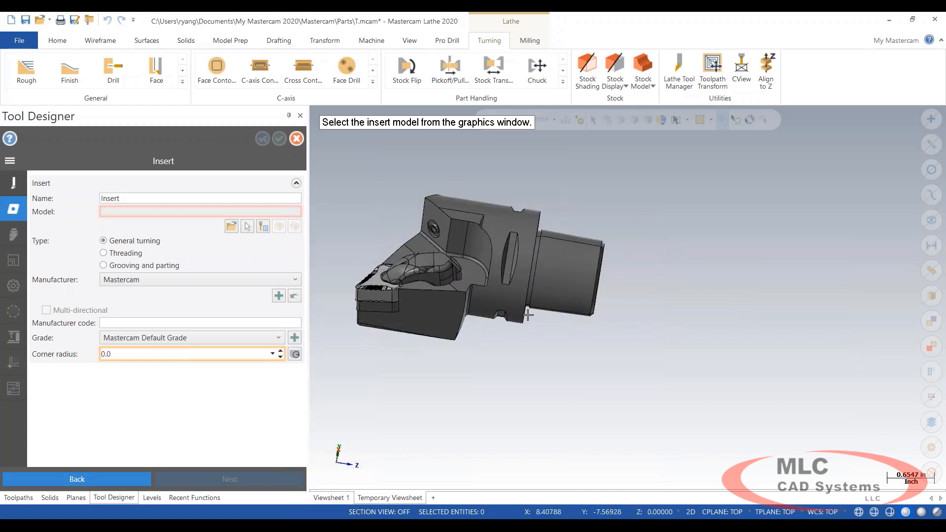
pyautogui.keyDown('shift'); pyautogui.moveTo(525, 308); pyautogui.dragTo(684, 321, button='middle'); pyautogui.keyUp('shift')
pyautogui.scroll(4, 553, 306)
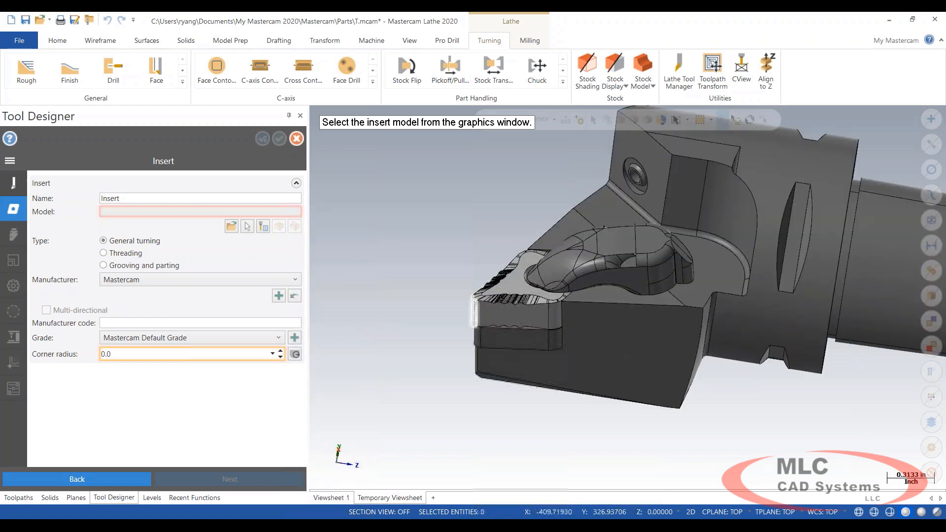
pyautogui.moveTo(402, 126); pyautogui.dragTo(405, 161)
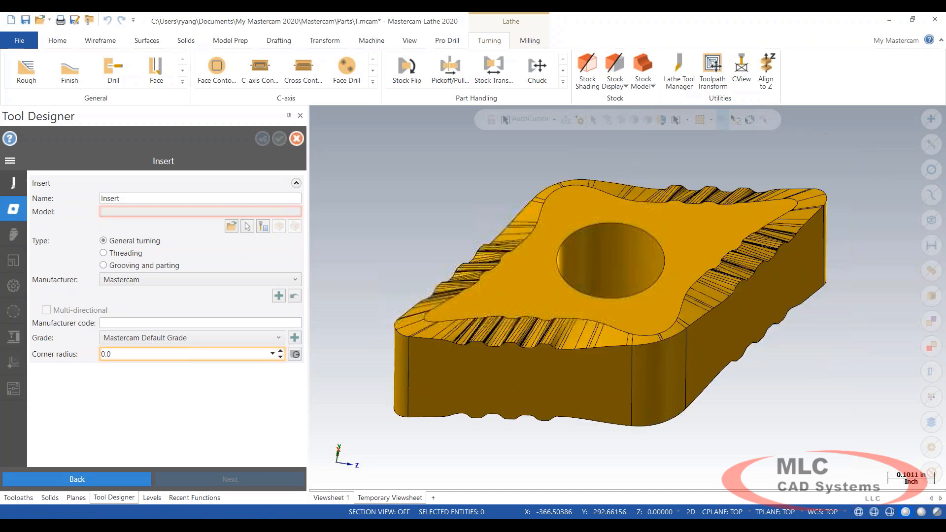
# - Set the insert's corner radius to 0.03, keeping the General turning type and the name Insert
pyautogui.moveTo(121, 353); pyautogui.dragTo(70, 353)
pyautogui.write('0.03')
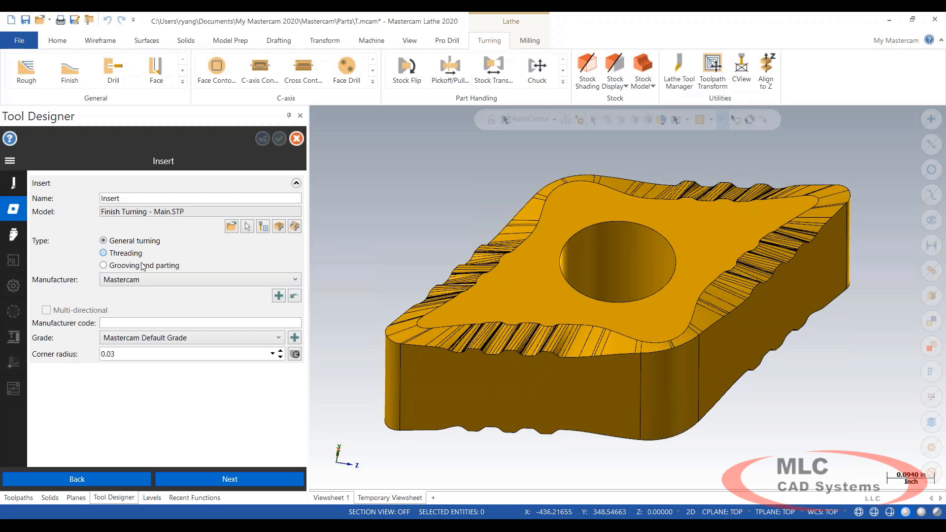
pyautogui.moveTo(123, 199); pyautogui.dragTo(89, 199)
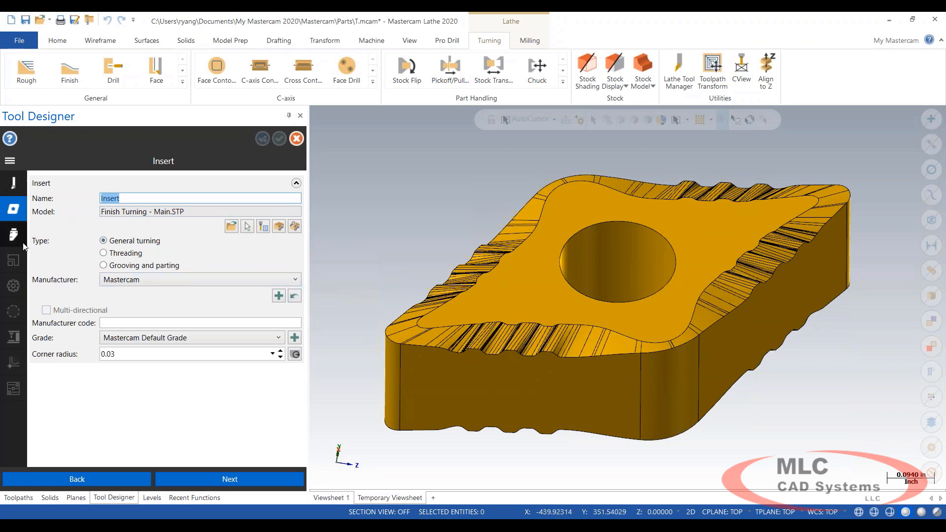
pyautogui.moveTo(531, 355)
pyautogui.mouseDown(button='middle')
pyautogui.moveTo(537, 338)
pyautogui.moveTo(527, 323)
pyautogui.moveTo(466, 348)
pyautogui.moveTo(567, 325)
pyautogui.mouseUp(button='middle')
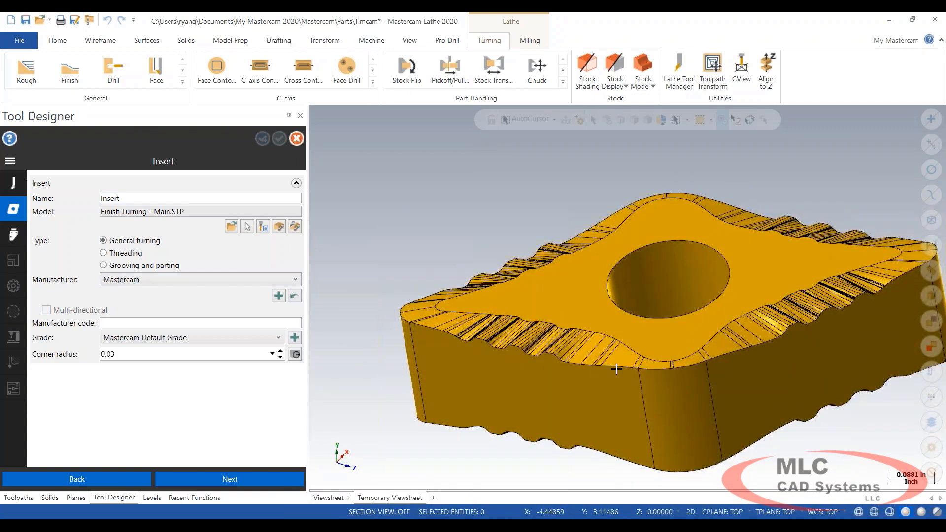
pyautogui.moveTo(470, 335); pyautogui.dragTo(503, 352, button='middle')
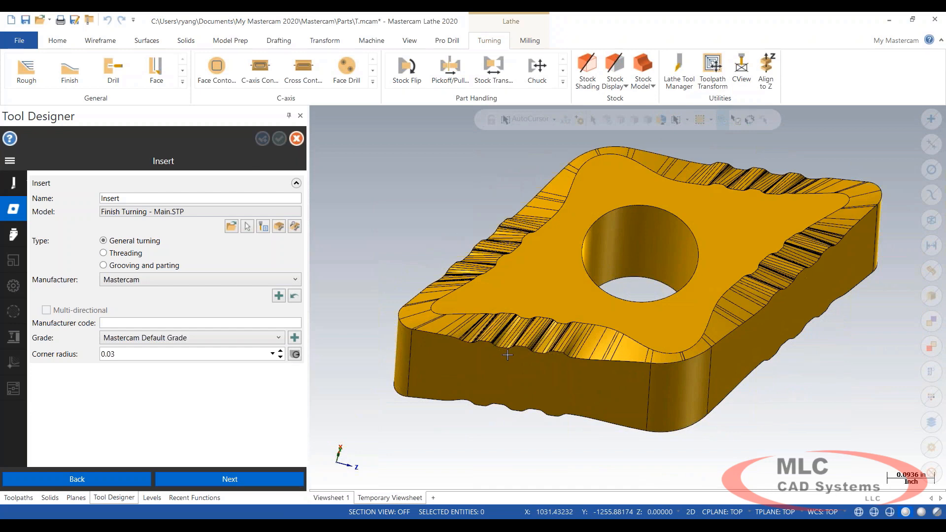
# - Import the holder model from Finish Turning - Main.STP, selecting the holder bodies without the insert
pyautogui.click(13, 234)
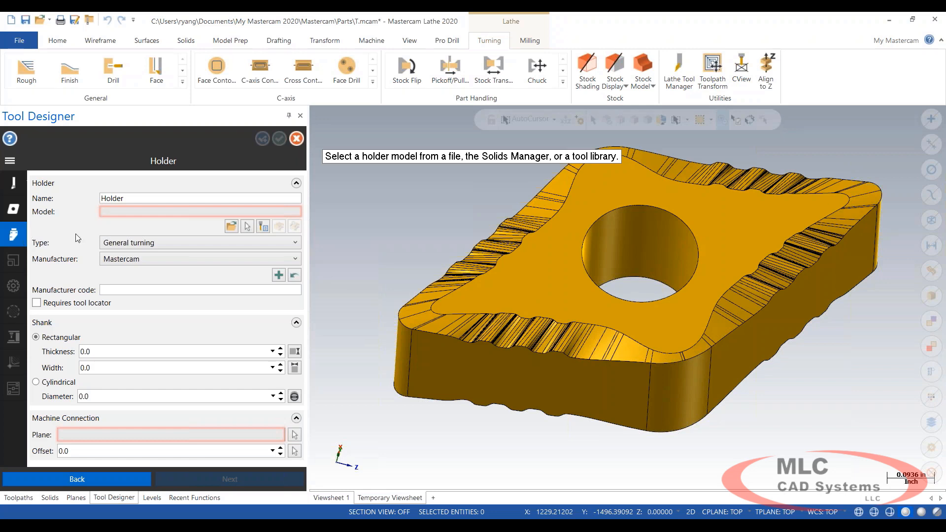
pyautogui.click(231, 226)
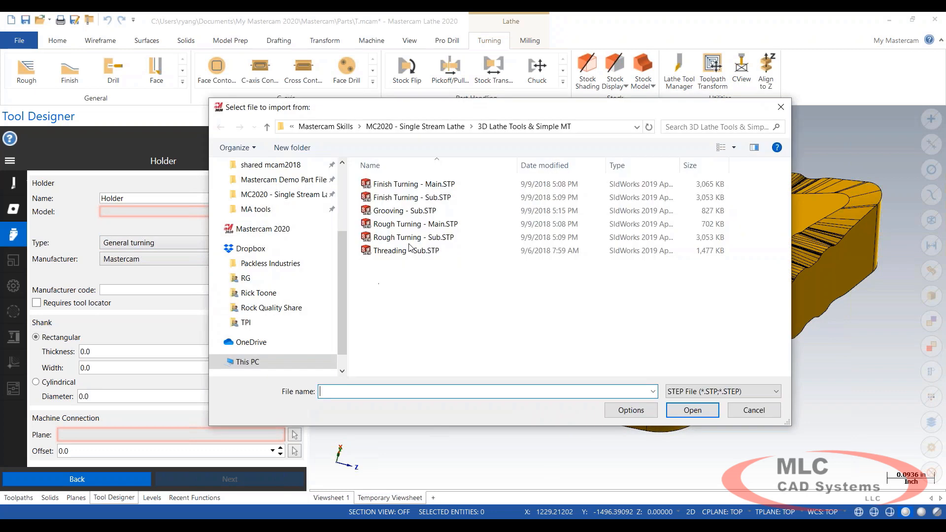
pyautogui.click(457, 181)
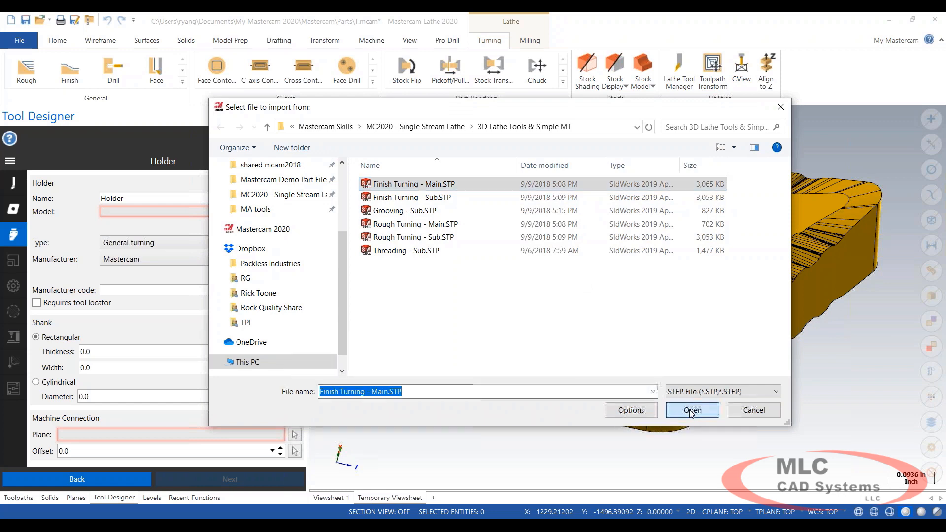
pyautogui.click(674, 410)
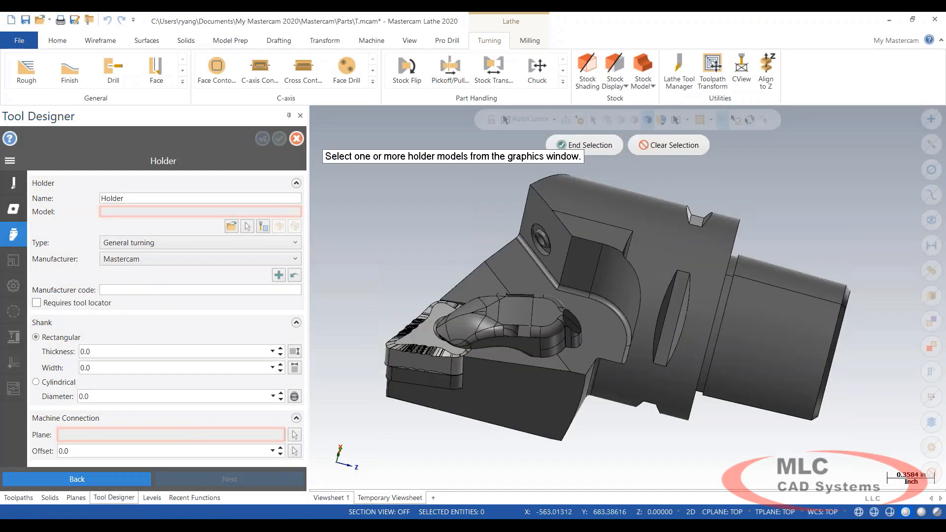
pyautogui.click(791, 371)
pyautogui.moveTo(630, 419); pyautogui.dragTo(699, 415, button='middle')
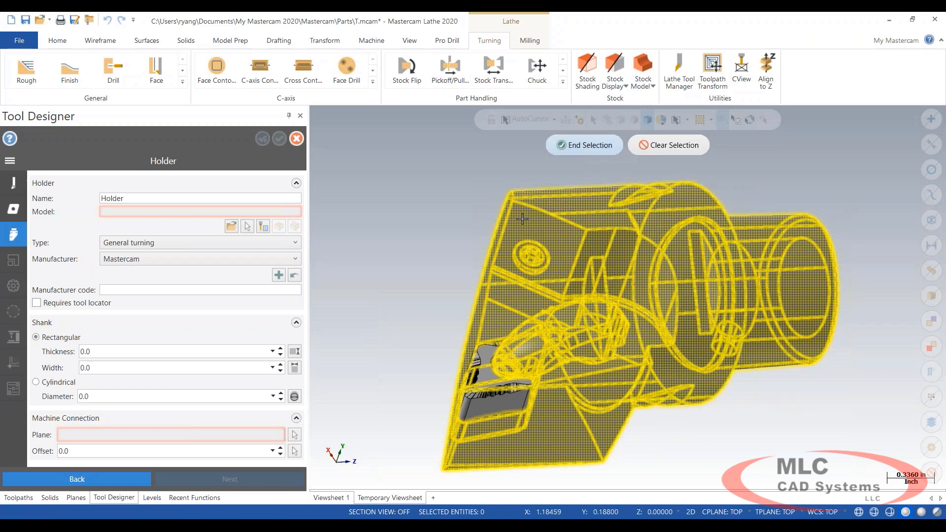
pyautogui.click(584, 145)
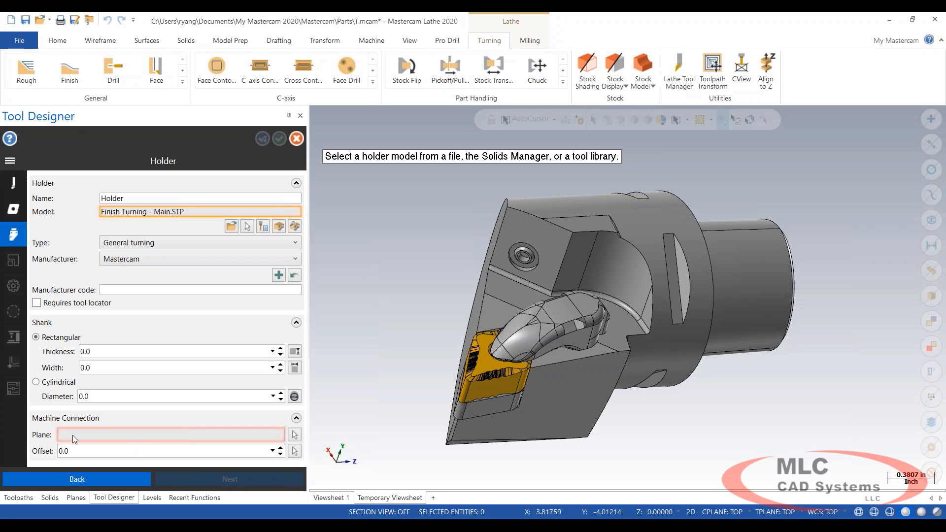
# - Define the holder's machine connection plane on the flat flange face surrounding the cylindrical shank
pyautogui.moveTo(77, 437)
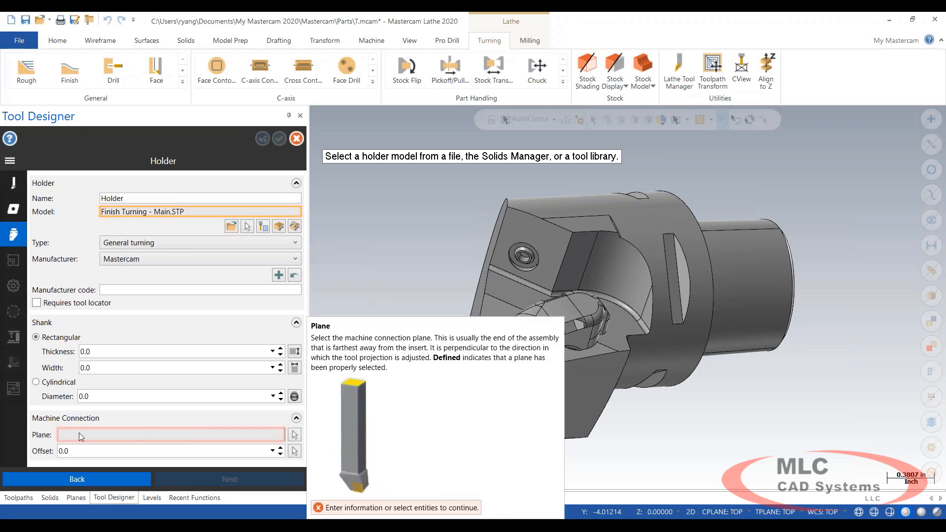
pyautogui.click(299, 434)
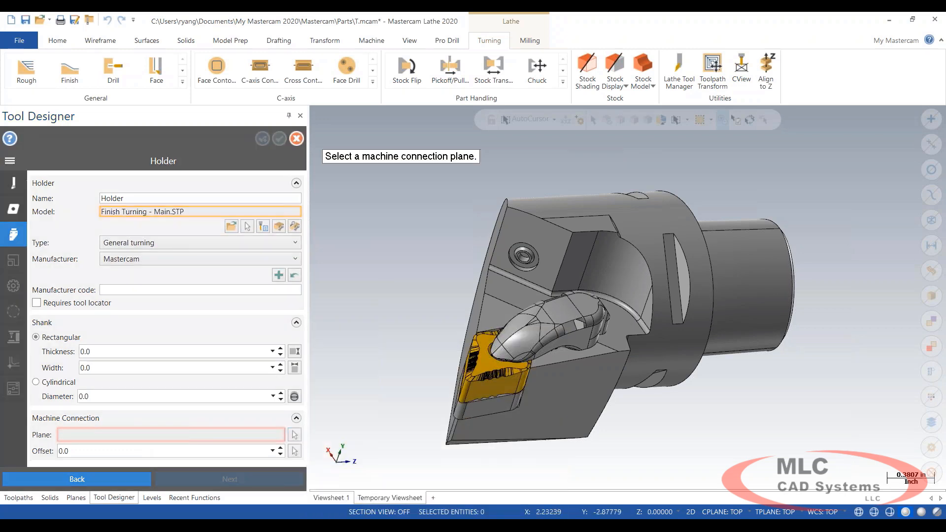
pyautogui.moveTo(699, 382); pyautogui.dragTo(570, 371, button='middle')
pyautogui.scroll(-1, 570, 371)
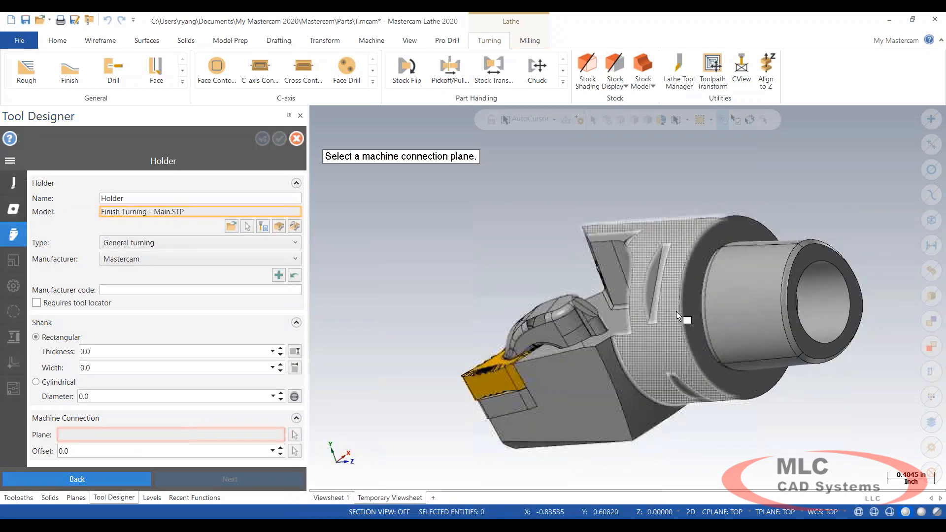
pyautogui.click(693, 309)
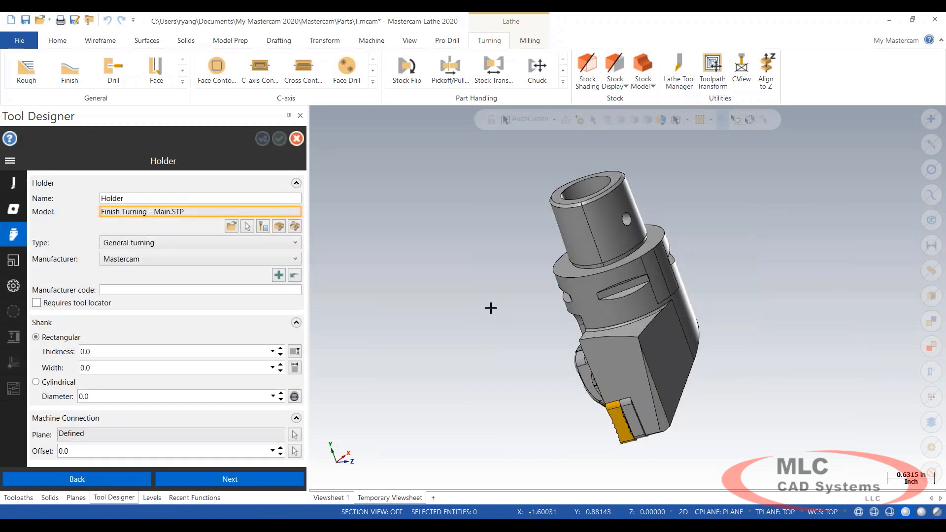
# - Define the setup's cutting plane on the holder's flat face between the screw pad and the insert clamp
pyautogui.click(14, 286)
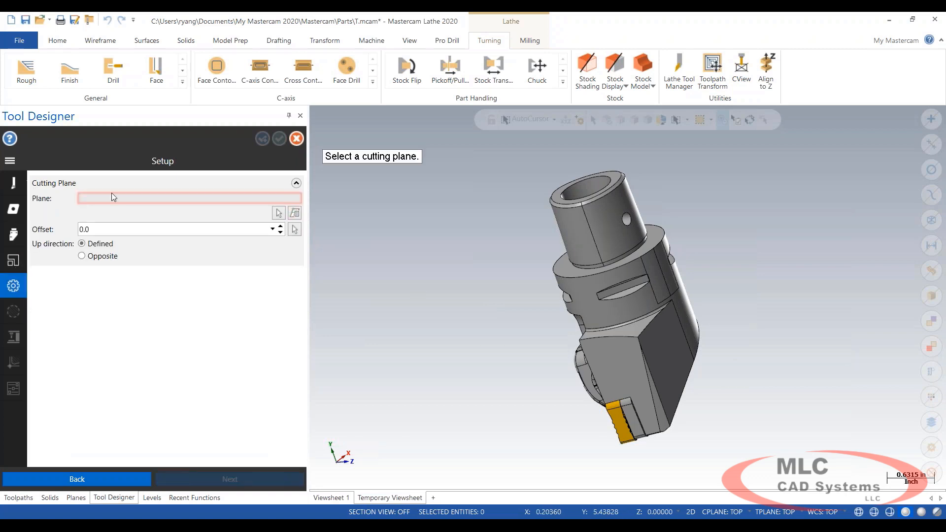
pyautogui.moveTo(495, 306); pyautogui.dragTo(489, 232, button='middle')
pyautogui.scroll(5, 552, 276)
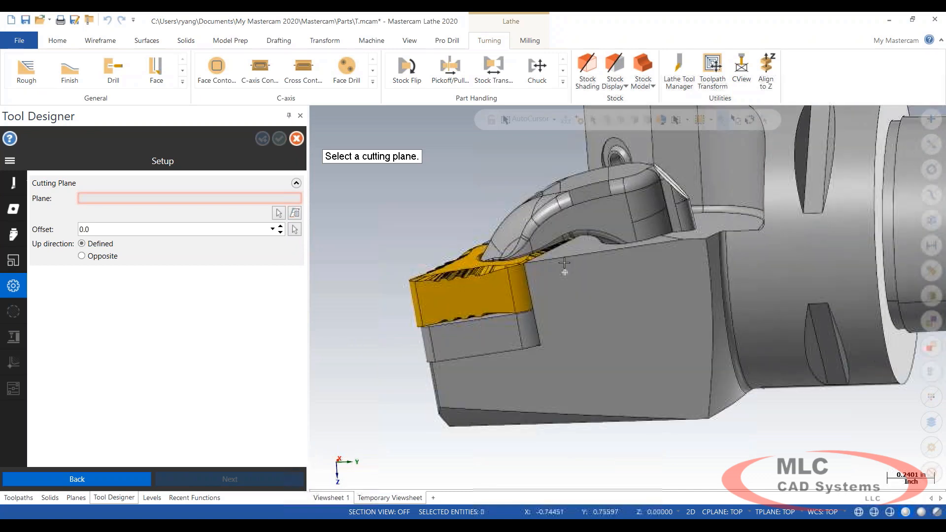
pyautogui.scroll(-4, 566, 251)
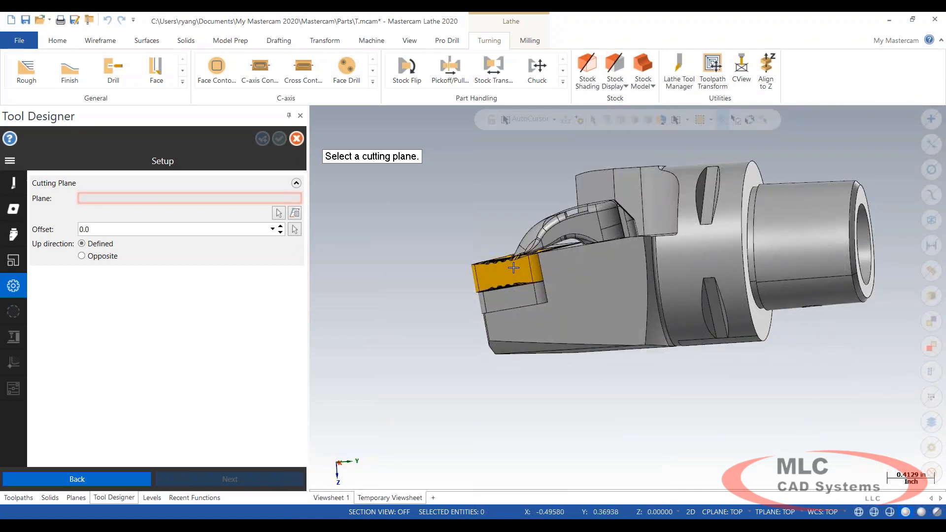
pyautogui.moveTo(557, 249); pyautogui.dragTo(593, 276, button='middle')
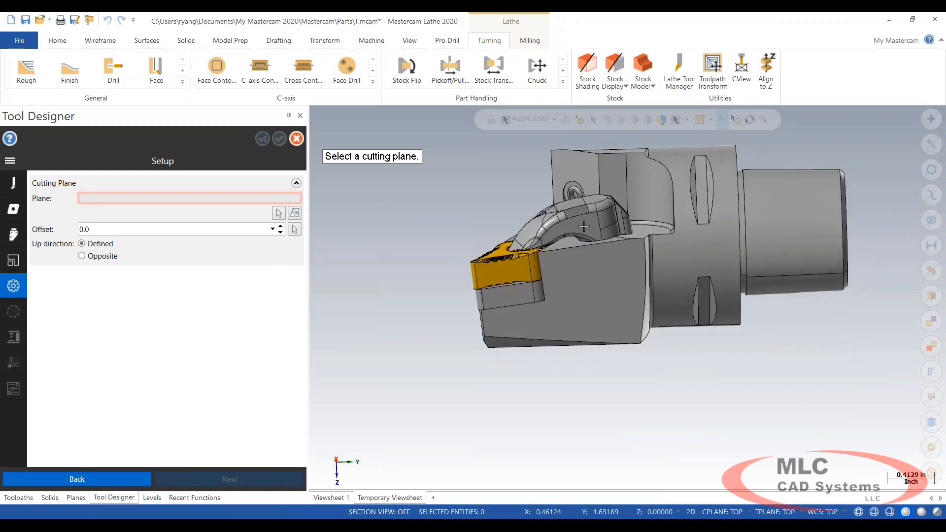
pyautogui.moveTo(575, 266); pyautogui.dragTo(510, 211, button='middle')
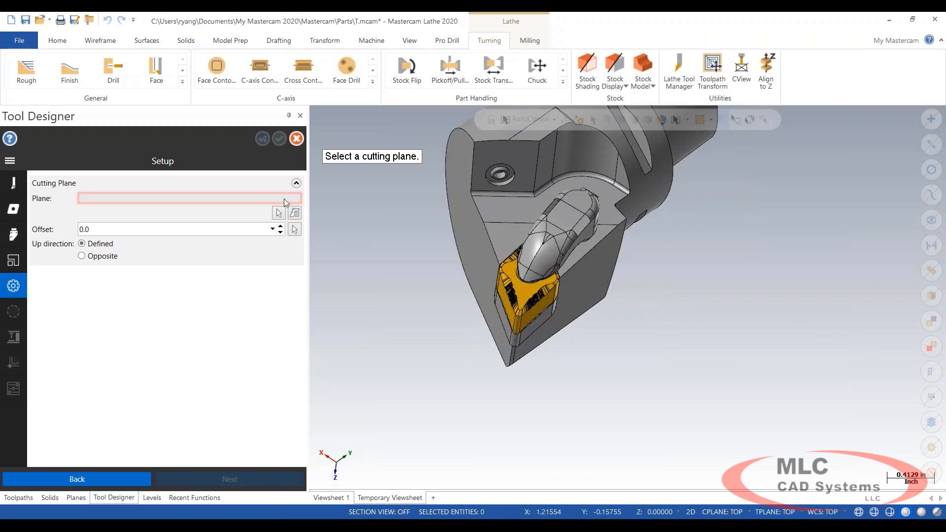
pyautogui.click(277, 213)
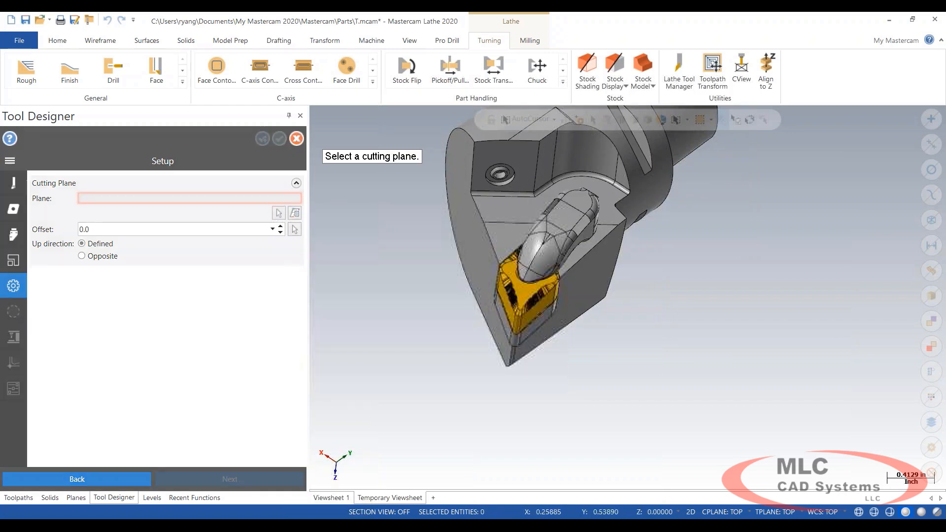
pyautogui.click(509, 214)
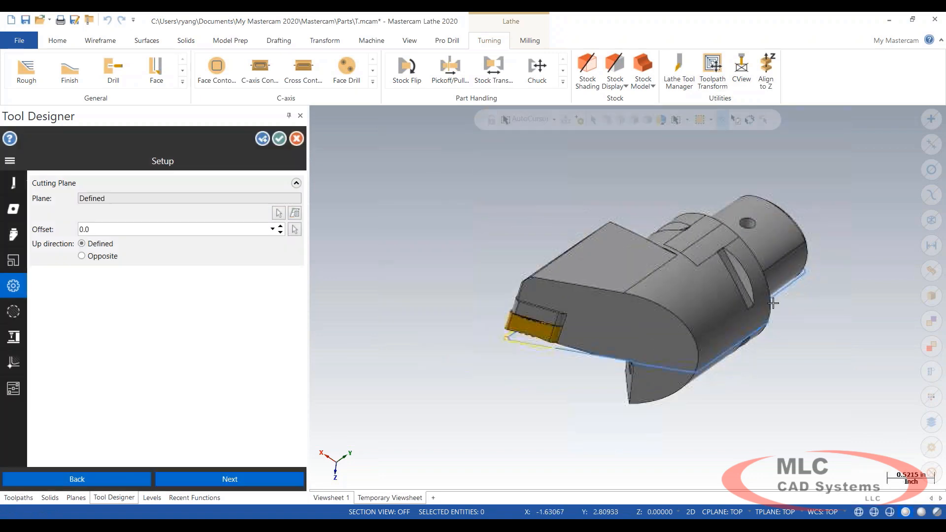
# - Offset the cutting plane to the upper cutting edge point at the insert's nose
pyautogui.moveTo(700, 324); pyautogui.dragTo(640, 303, button='middle')
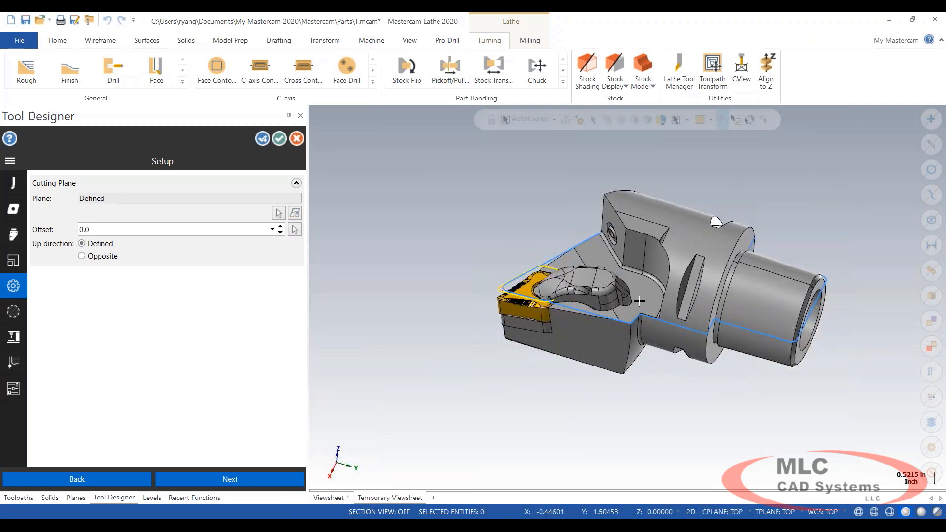
pyautogui.scroll(6, 490, 317)
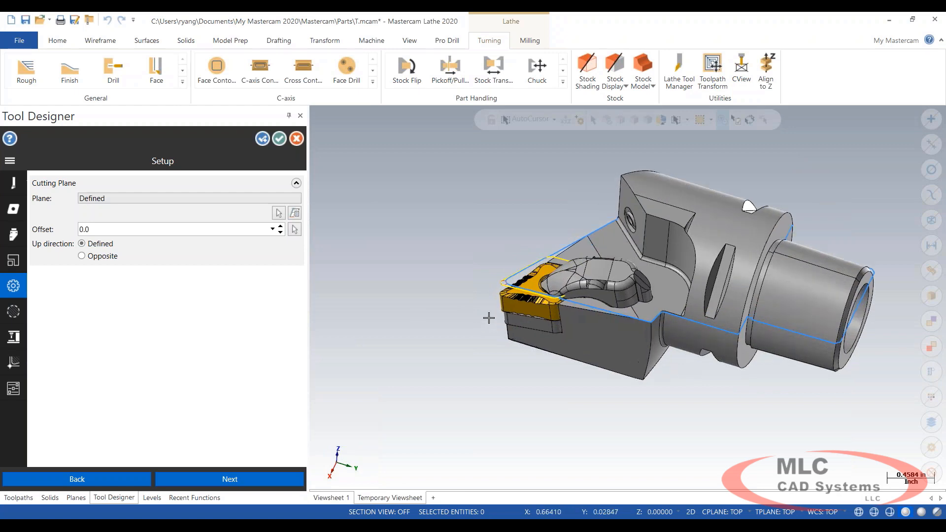
pyautogui.moveTo(529, 243)
pyautogui.mouseDown(button='middle')
pyautogui.moveTo(545, 221)
pyautogui.moveTo(532, 270)
pyautogui.mouseUp(button='middle')
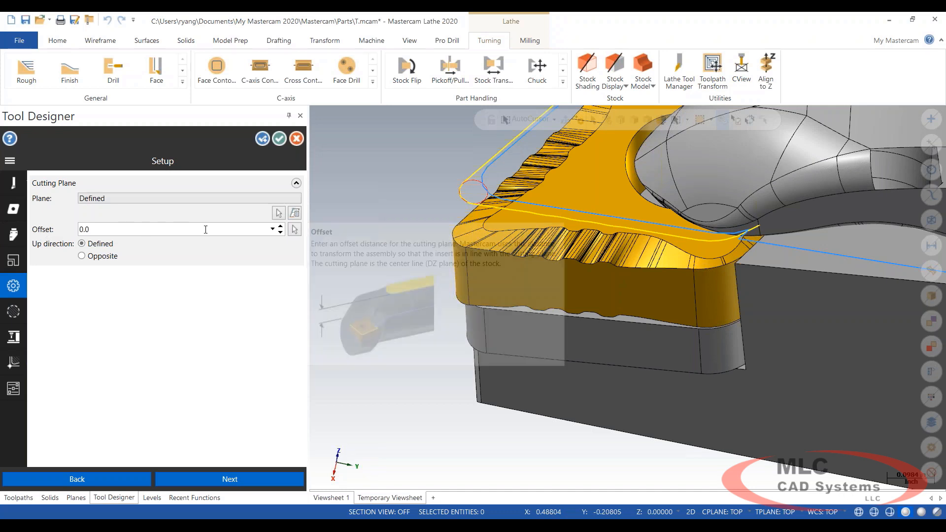
pyautogui.click(294, 229)
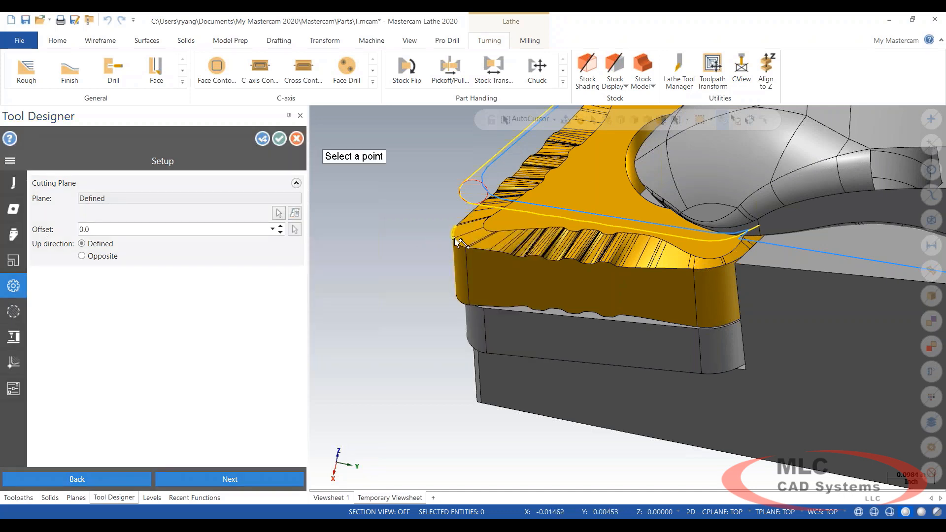
pyautogui.click(455, 239)
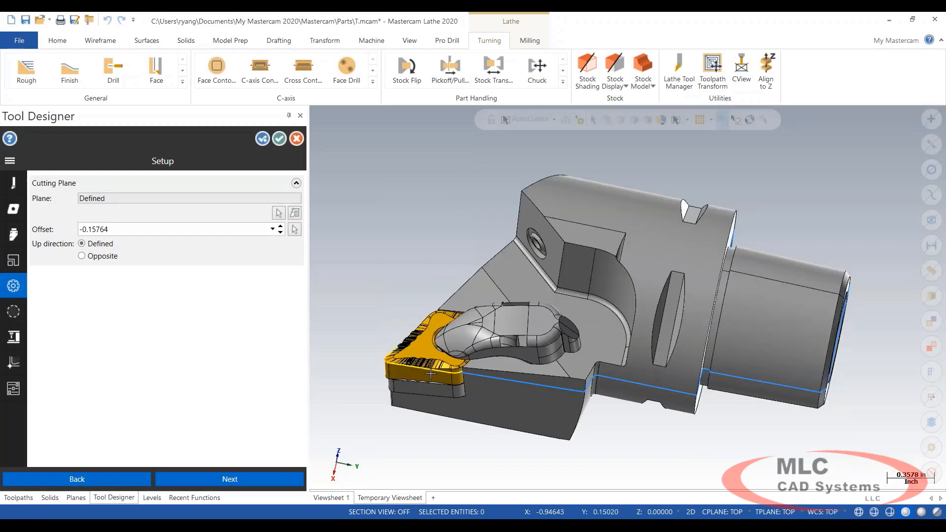
pyautogui.scroll(5, 431, 373)
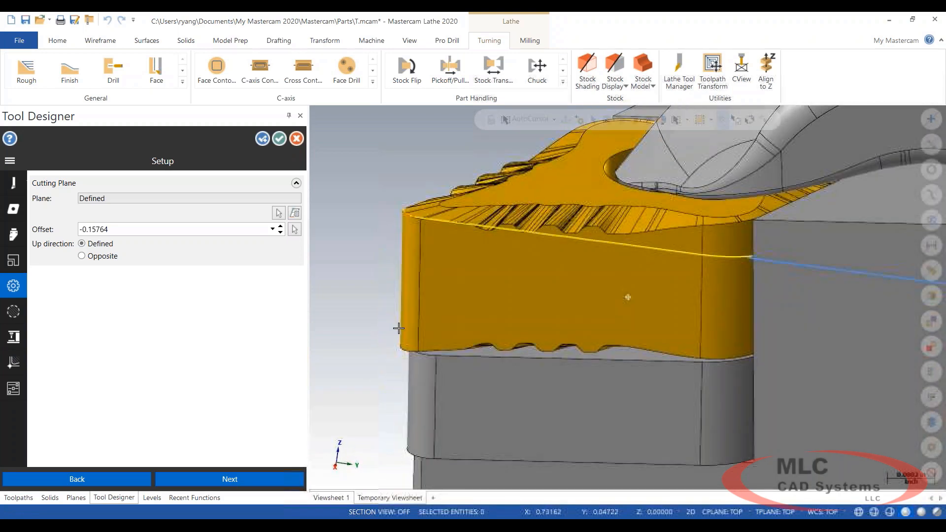
pyautogui.moveTo(398, 328); pyautogui.dragTo(428, 325, button='middle')
pyautogui.scroll(-5, 424, 319)
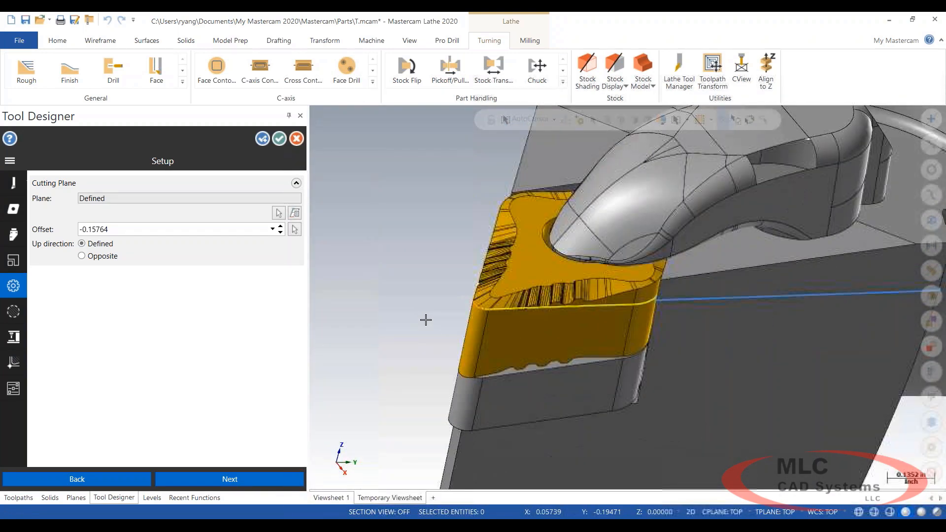
pyautogui.moveTo(511, 316); pyautogui.dragTo(529, 334, button='middle')
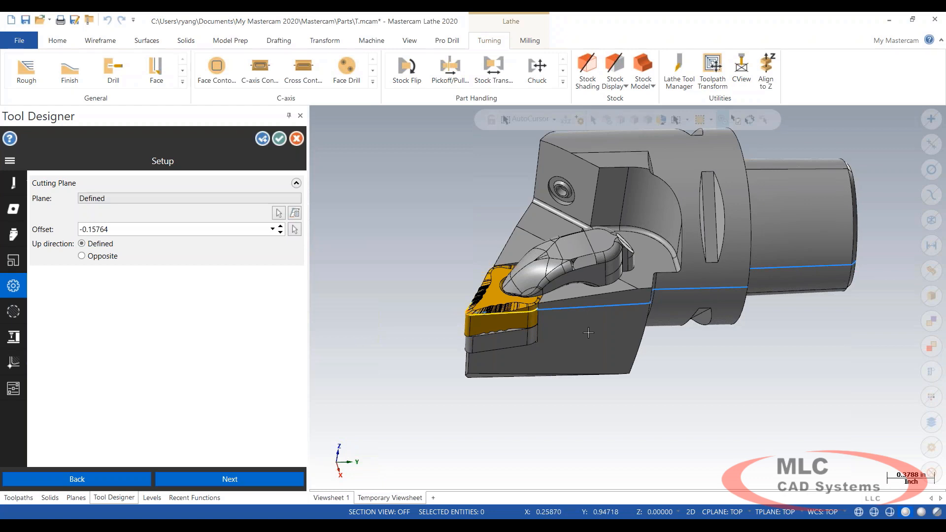
# - Set the spindle rotation to Counterclockwise in the tool's machine orientation settings
pyautogui.moveTo(626, 340); pyautogui.dragTo(692, 345, button='middle')
pyautogui.rightClick(710, 312)
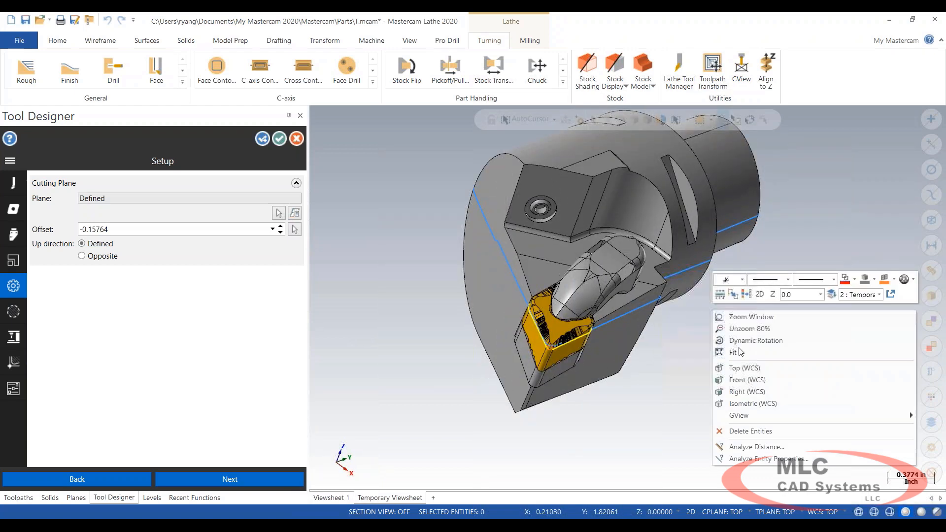
pyautogui.click(749, 369)
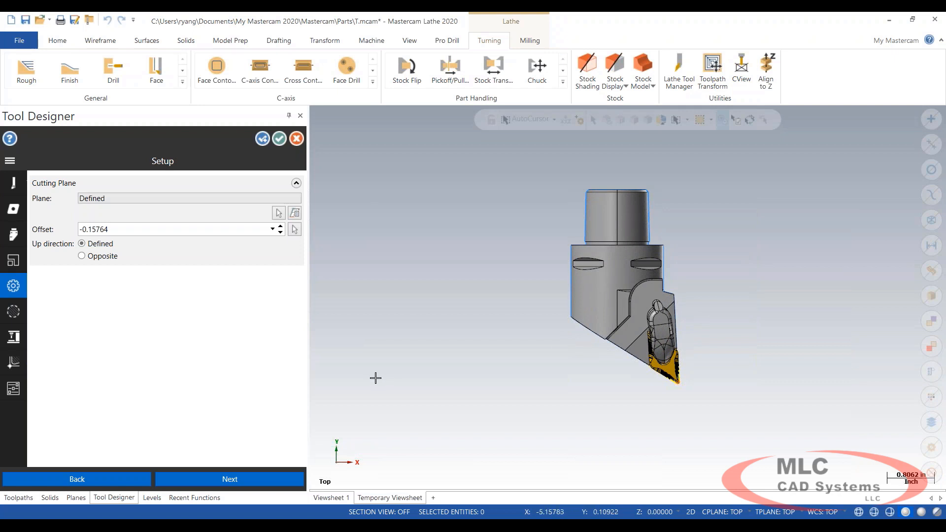
pyautogui.click(18, 345)
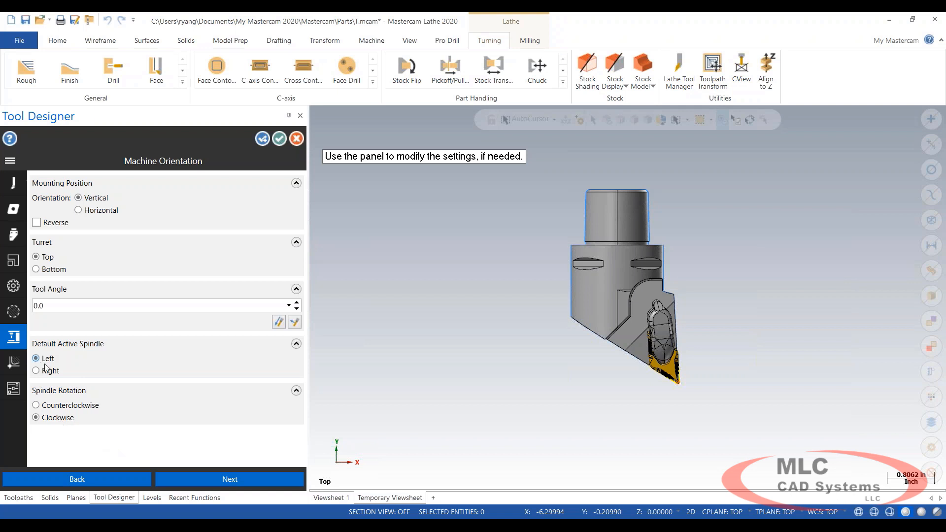
pyautogui.click(36, 405)
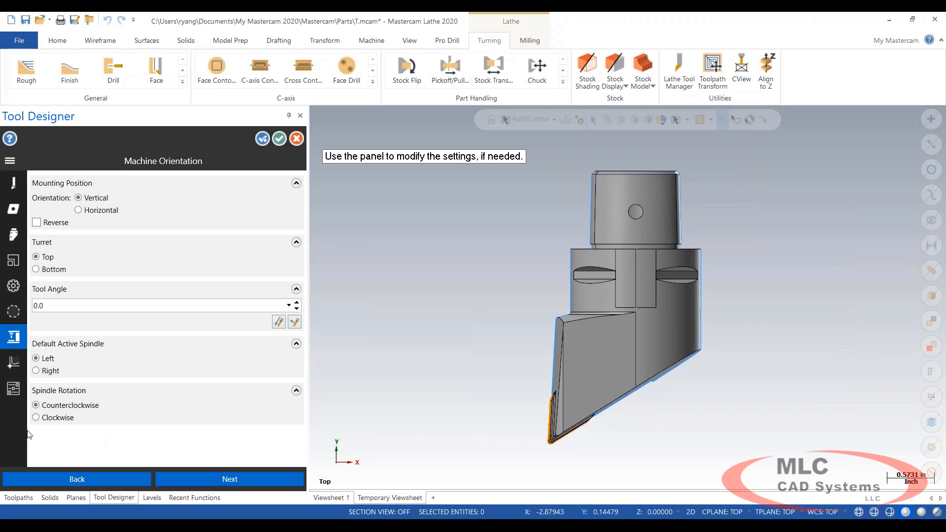
# - Scan the tool geometry for compensation and apply the side clearance angle, height, end clearance angle and width
pyautogui.click(14, 362)
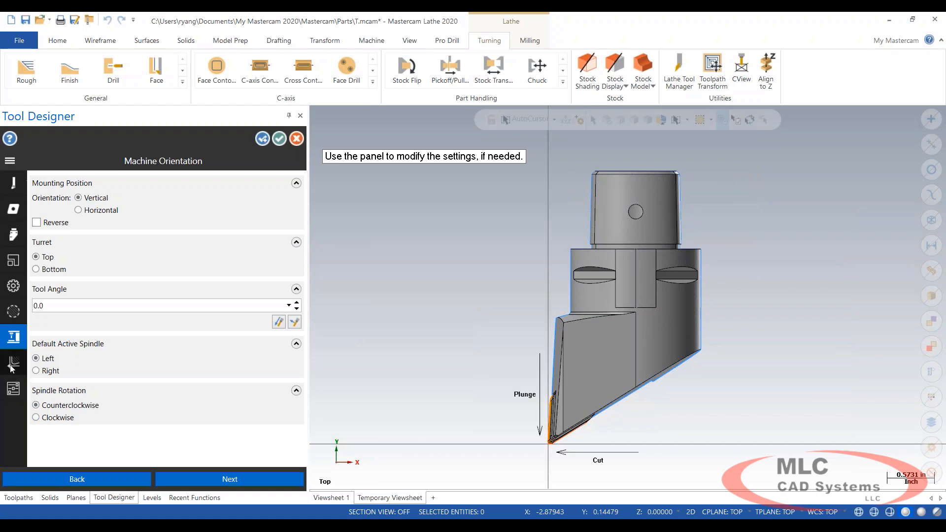
pyautogui.scroll(5, 570, 390)
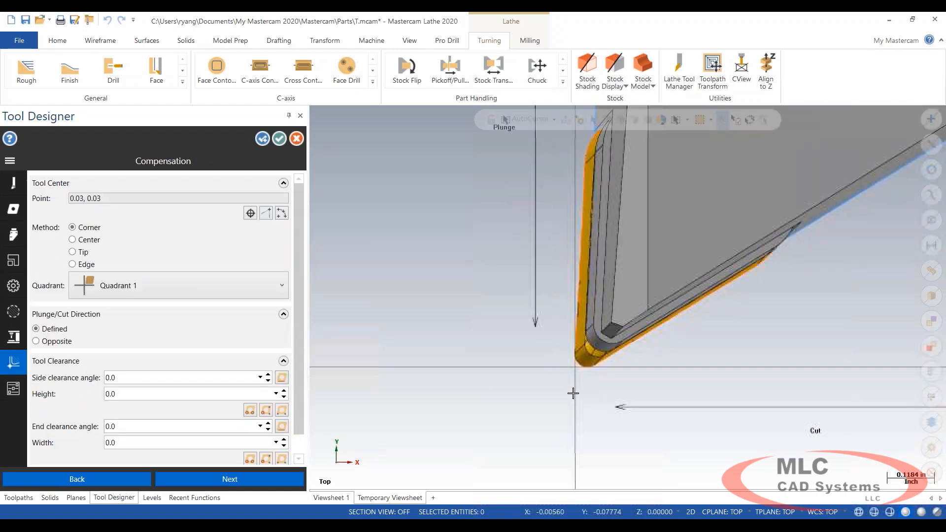
pyautogui.scroll(1, 570, 390)
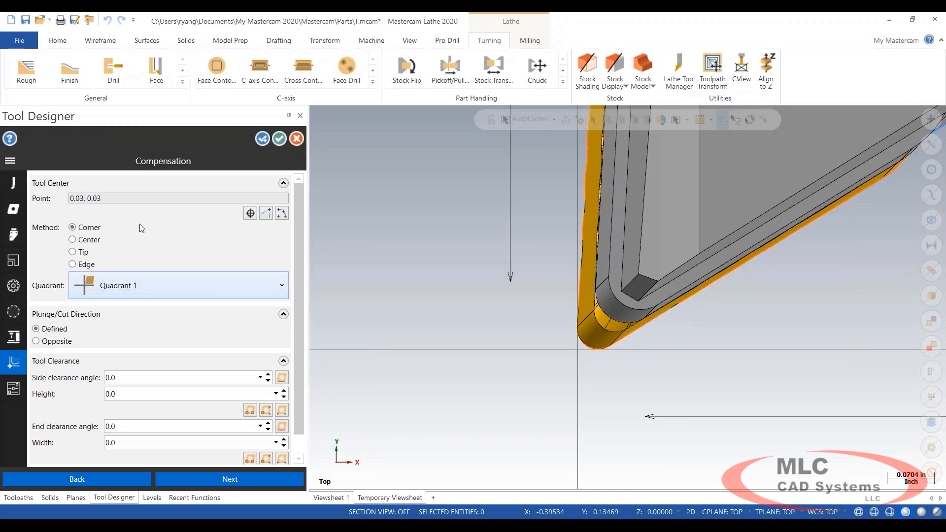
pyautogui.scroll(-5, 502, 329)
pyautogui.scroll(-2, 534, 345)
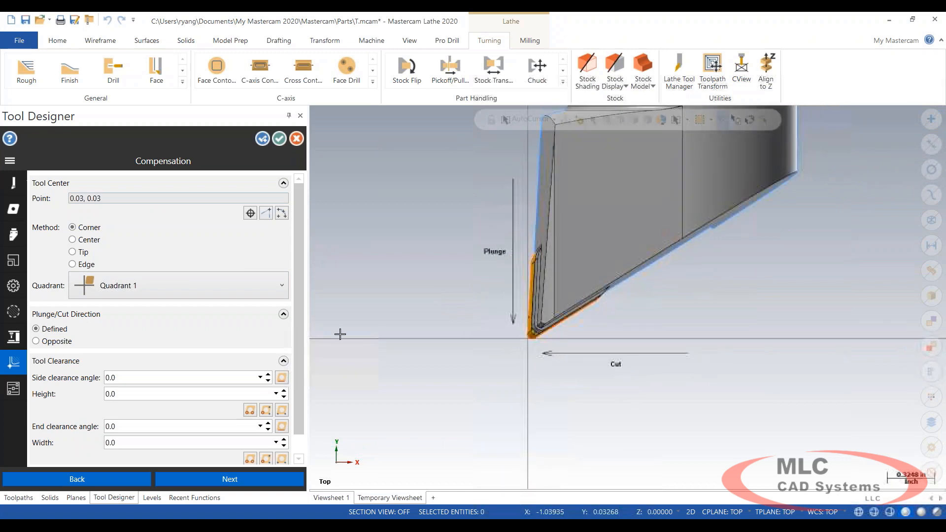
pyautogui.scroll(-1, 158, 379)
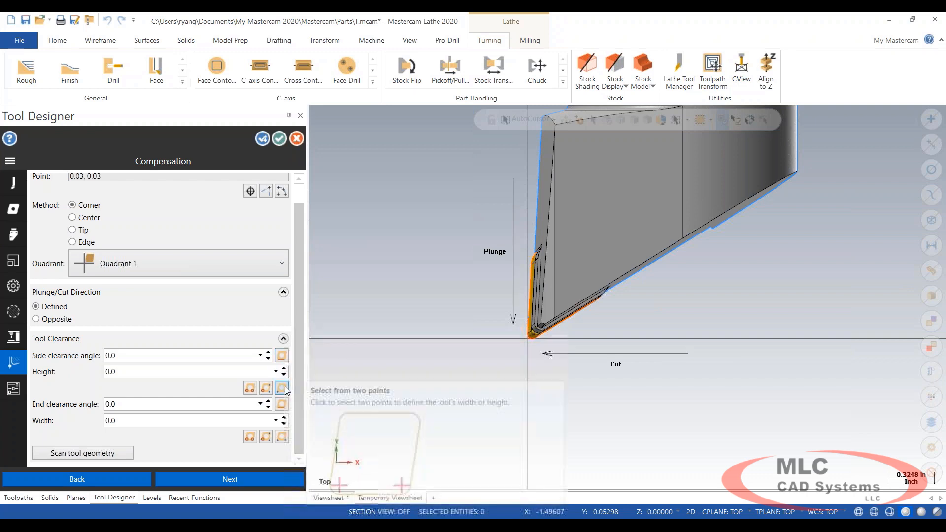
pyautogui.click(80, 453)
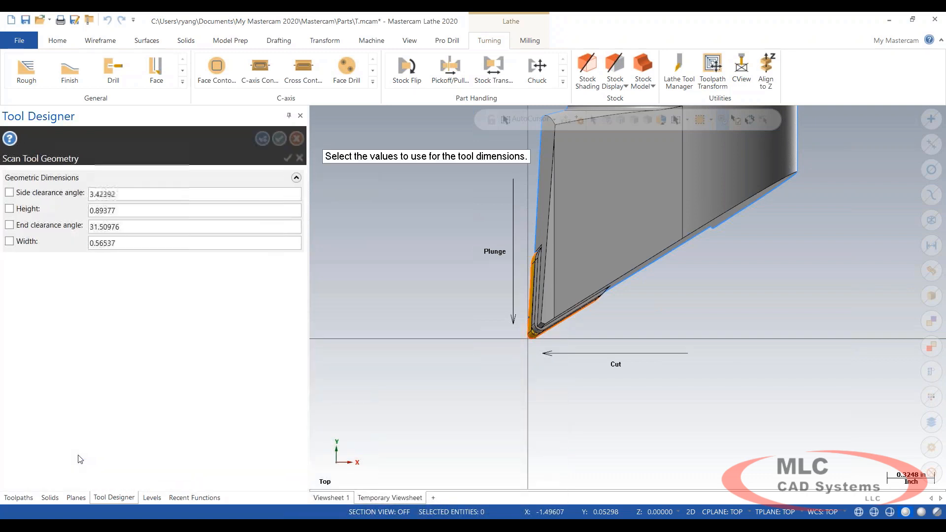
pyautogui.click(9, 192)
pyautogui.click(9, 208)
pyautogui.click(10, 225)
pyautogui.click(9, 241)
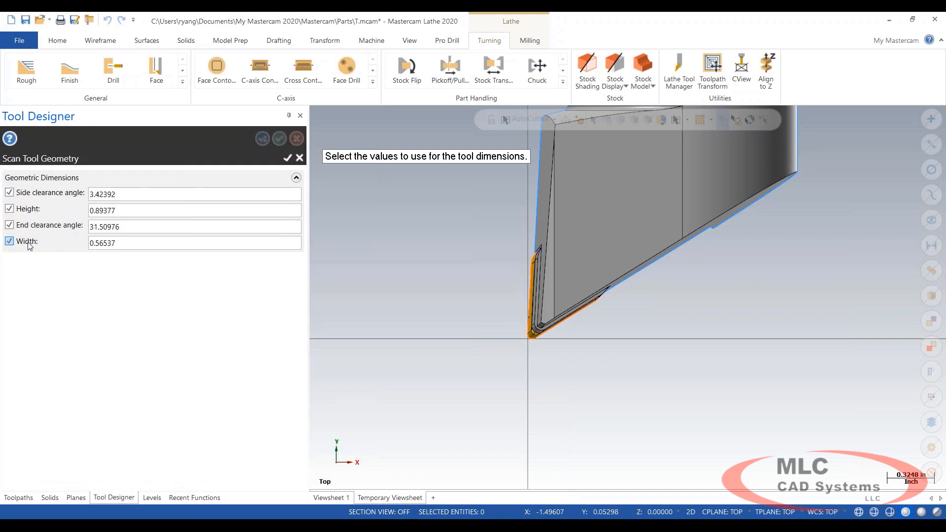
pyautogui.click(287, 159)
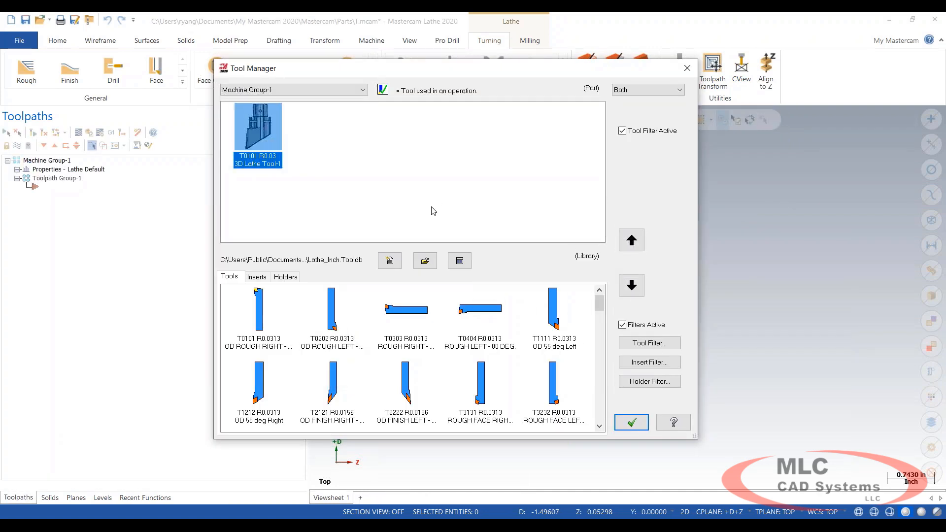
# - Start a new 3D lathe tool from the tool manager and set its type to External grooving
pyautogui.rightClick(411, 181)
pyautogui.press('Escape')
pyautogui.press('Escape')
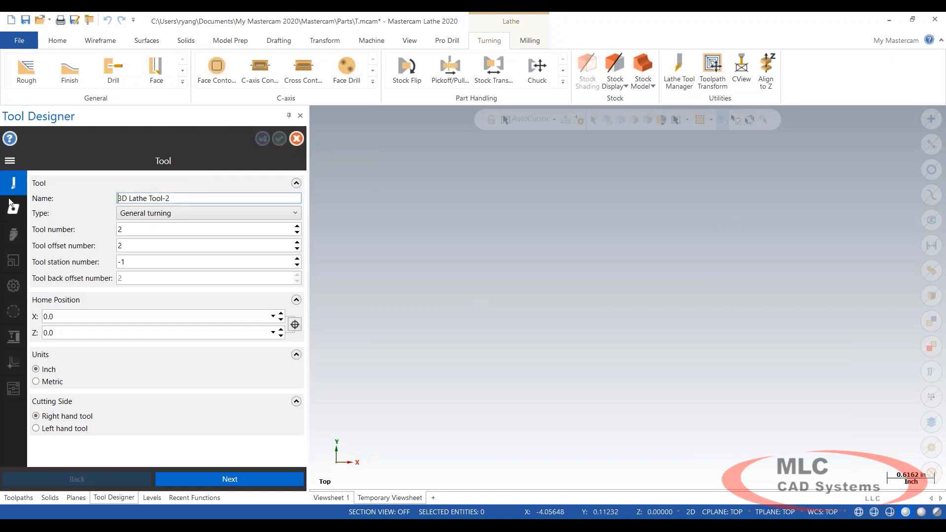
pyautogui.click(146, 217)
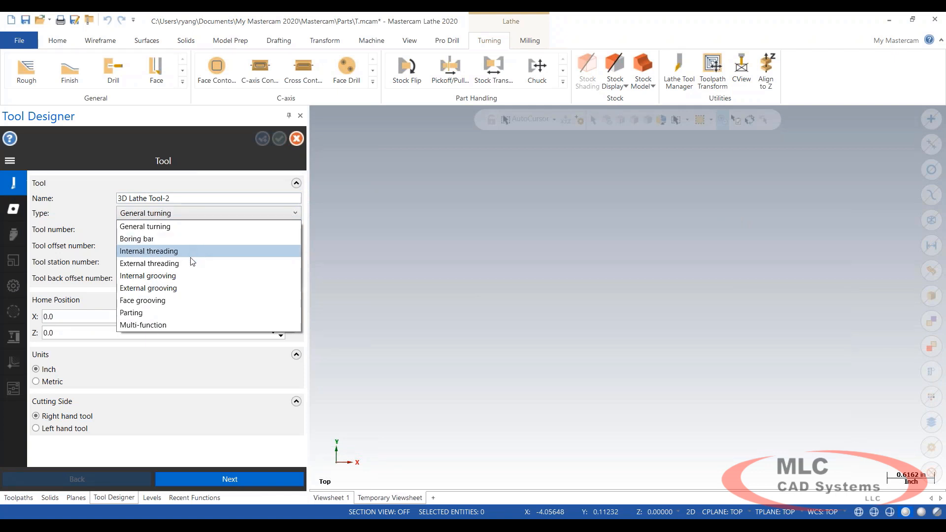
pyautogui.click(190, 287)
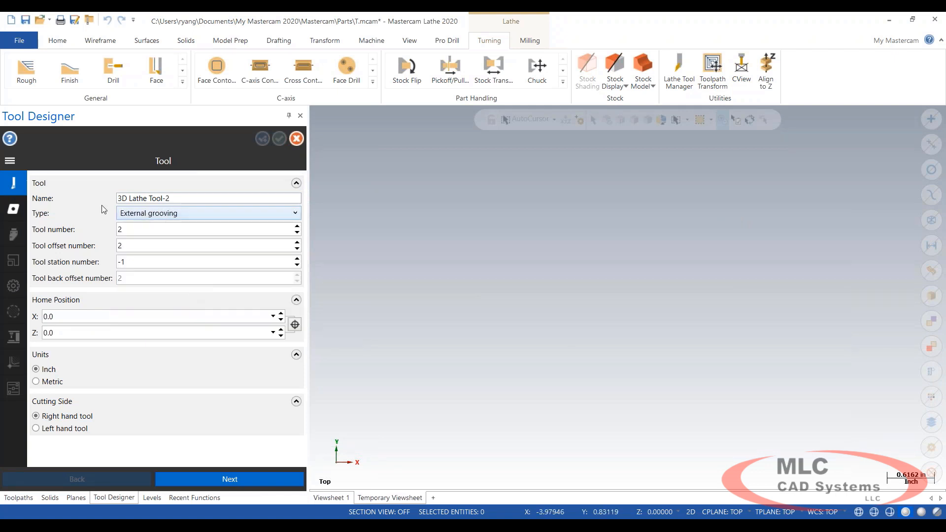
# - Import Grooving - Sub.STP as the insert model source and pick the double-ended grooving insert body
pyautogui.click(19, 210)
pyautogui.click(231, 226)
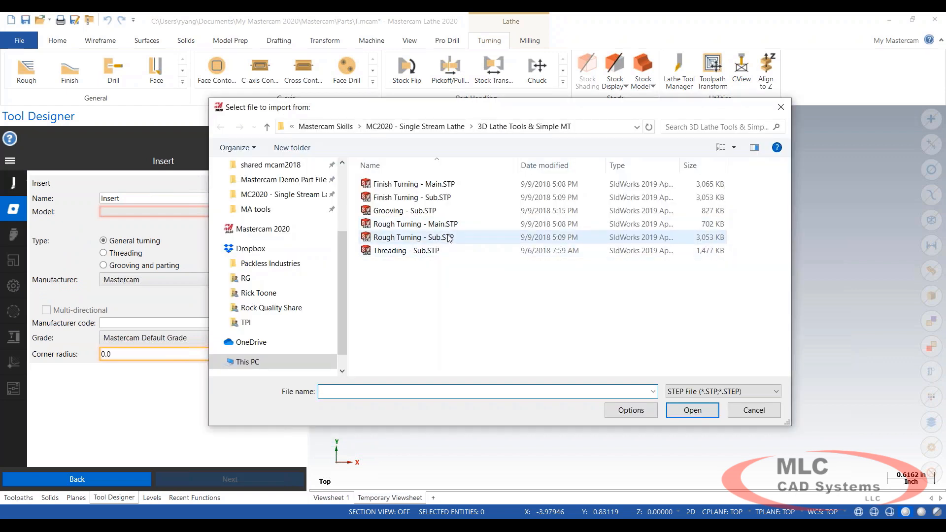
pyautogui.click(441, 215)
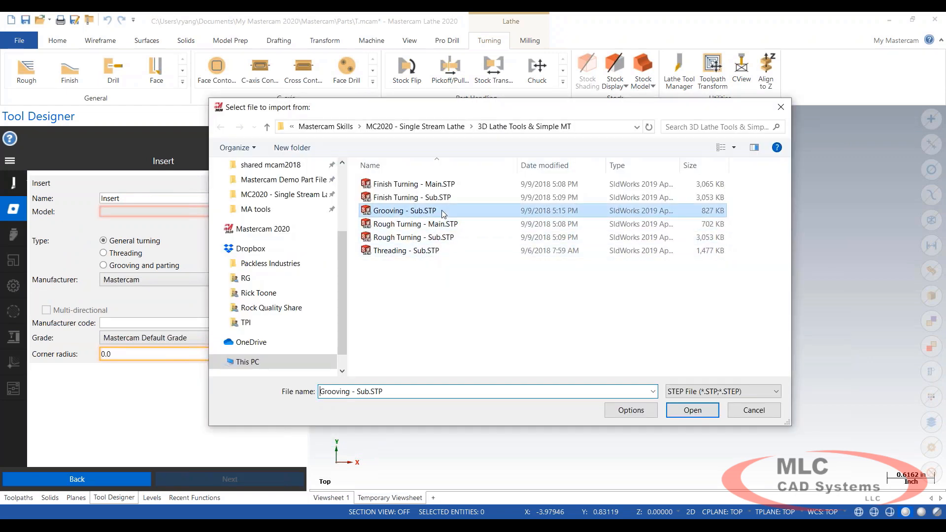
pyautogui.click(693, 410)
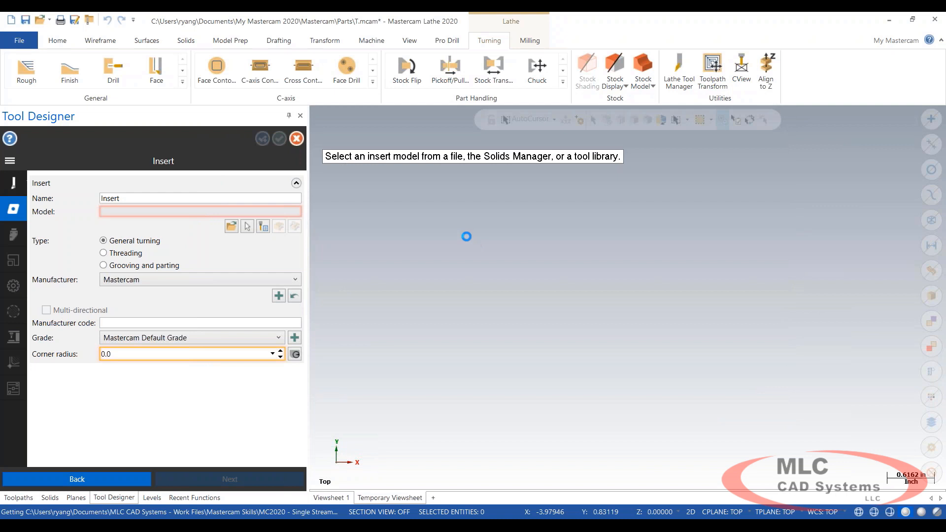
pyautogui.scroll(-1, 672, 274)
pyautogui.moveTo(672, 274); pyautogui.dragTo(496, 227, button='middle')
pyautogui.scroll(5, 560, 227)
pyautogui.moveTo(560, 226); pyautogui.dragTo(621, 276, button='middle')
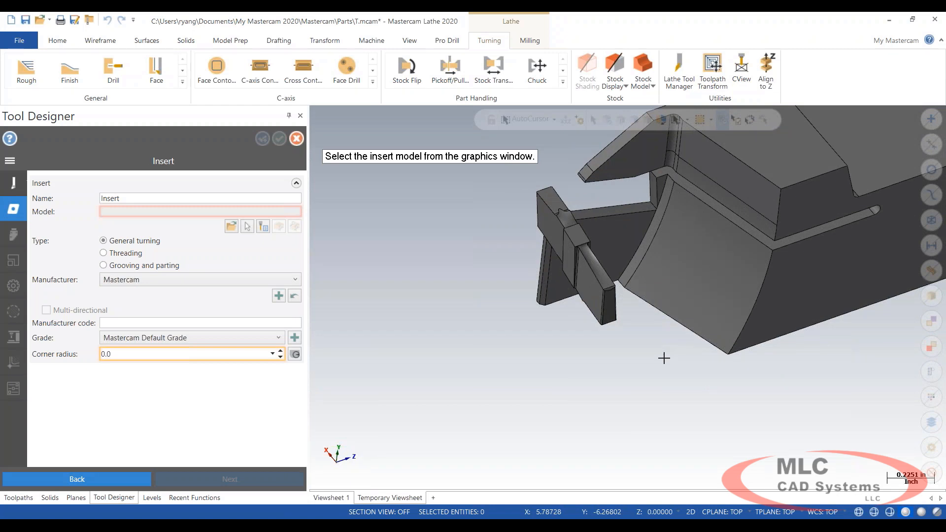
pyautogui.click(568, 257)
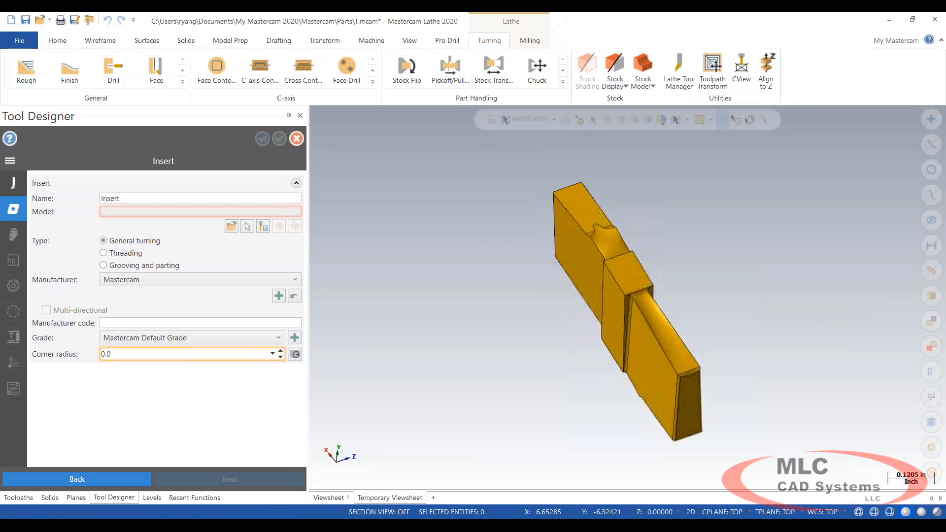
# - Set the insert's corner radius to 0.008, and import Grooving - Sub.STP as the holder model, picking the shank body
pyautogui.doubleClick(121, 355)
pyautogui.write('0.008')
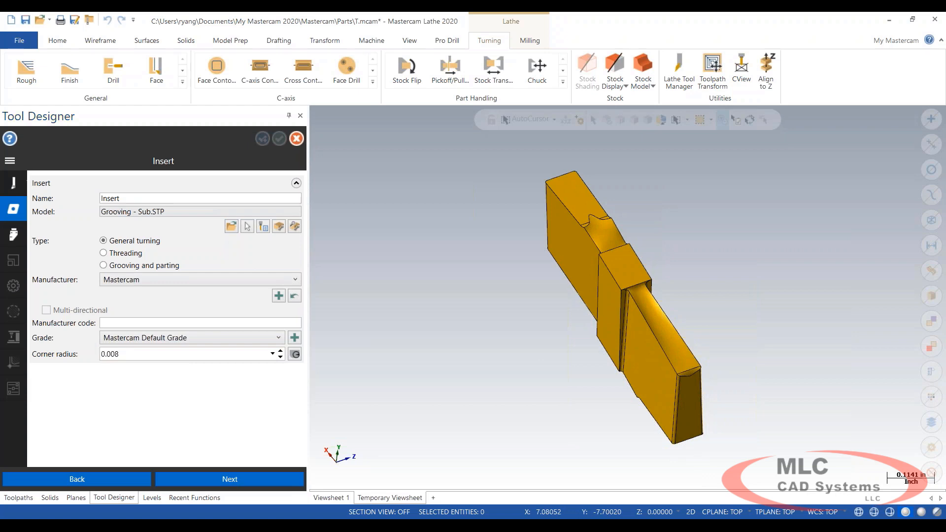
pyautogui.click(15, 237)
pyautogui.click(232, 227)
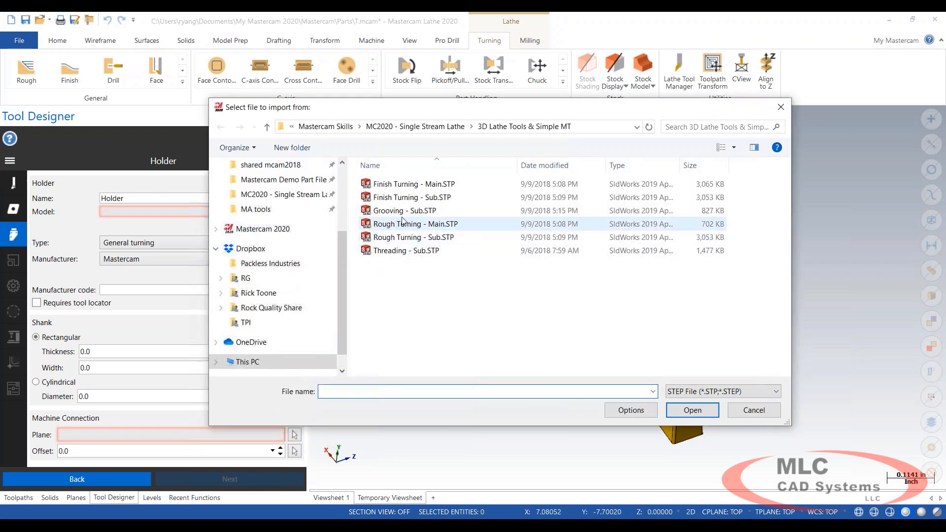
pyautogui.click(404, 211)
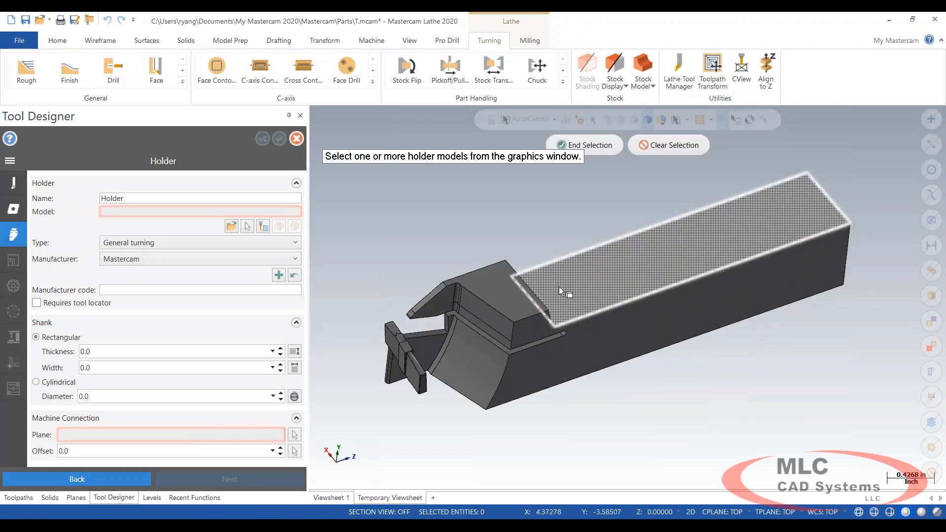
pyautogui.click(832, 297)
pyautogui.click(613, 151)
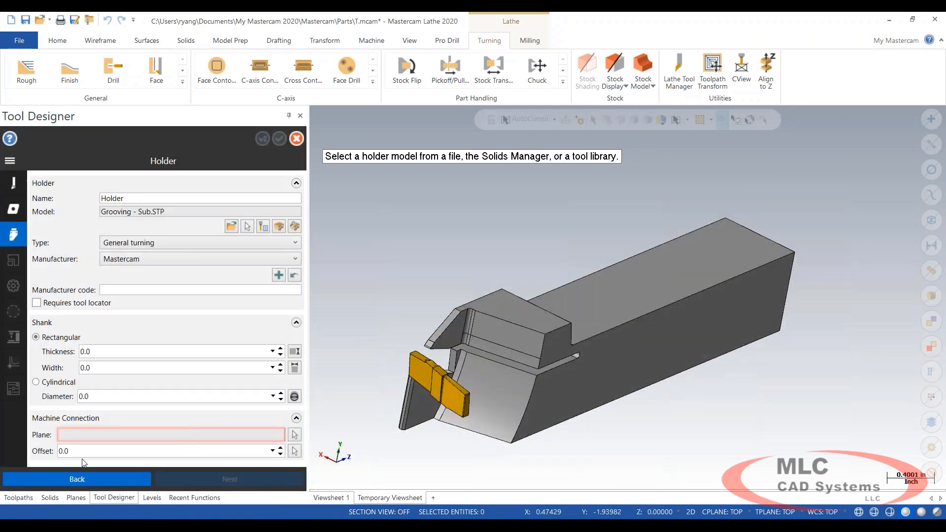
# - Define the holder's machine connection plane on the flat rear end face of the shank
pyautogui.click(295, 435)
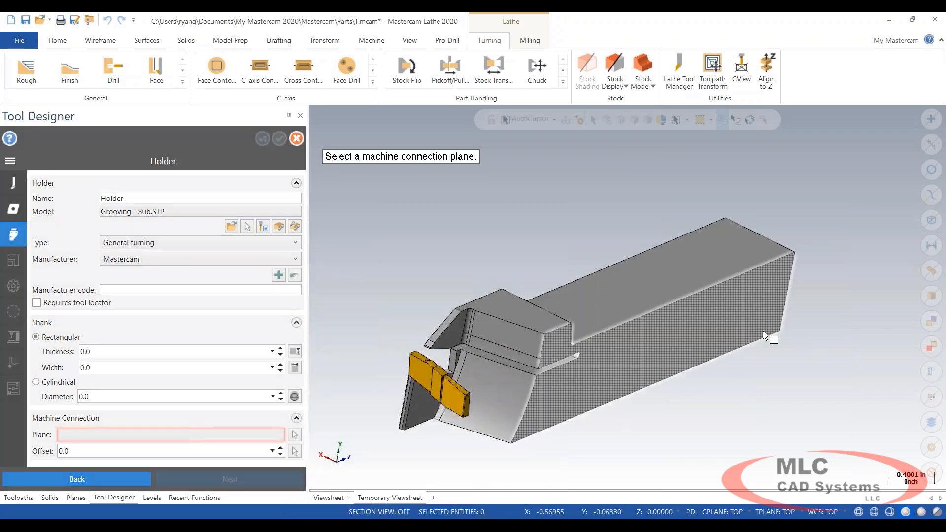
pyautogui.moveTo(752, 320)
pyautogui.mouseDown(button='middle')
pyautogui.moveTo(710, 347)
pyautogui.moveTo(667, 321)
pyautogui.mouseUp(button='middle')
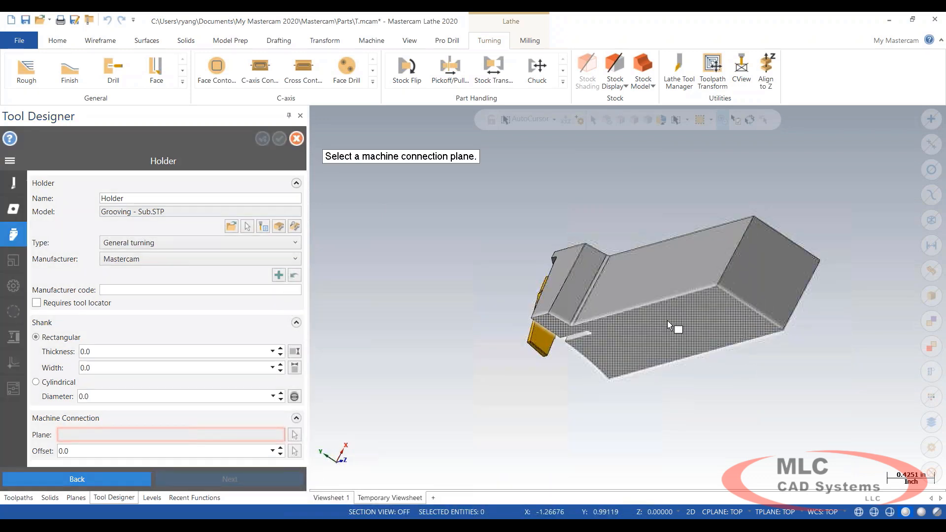
pyautogui.click(764, 265)
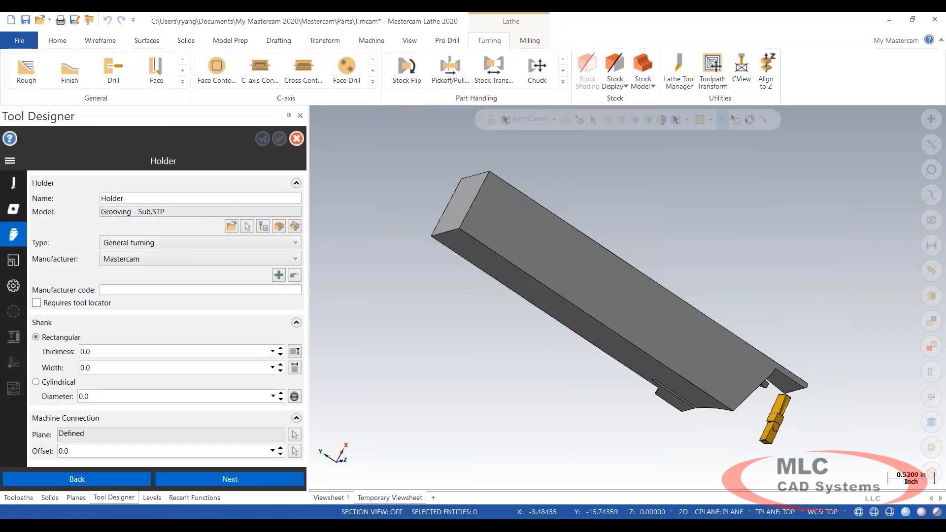
# - In the mating settings, make the side face of the insert's middle section coincident with the holder's large flat side face
pyautogui.moveTo(537, 297)
pyautogui.mouseDown(button='middle')
pyautogui.moveTo(519, 345)
pyautogui.moveTo(471, 327)
pyautogui.moveTo(601, 278)
pyautogui.moveTo(659, 358)
pyautogui.moveTo(545, 369)
pyautogui.moveTo(507, 325)
pyautogui.moveTo(516, 343)
pyautogui.mouseUp(button='middle')
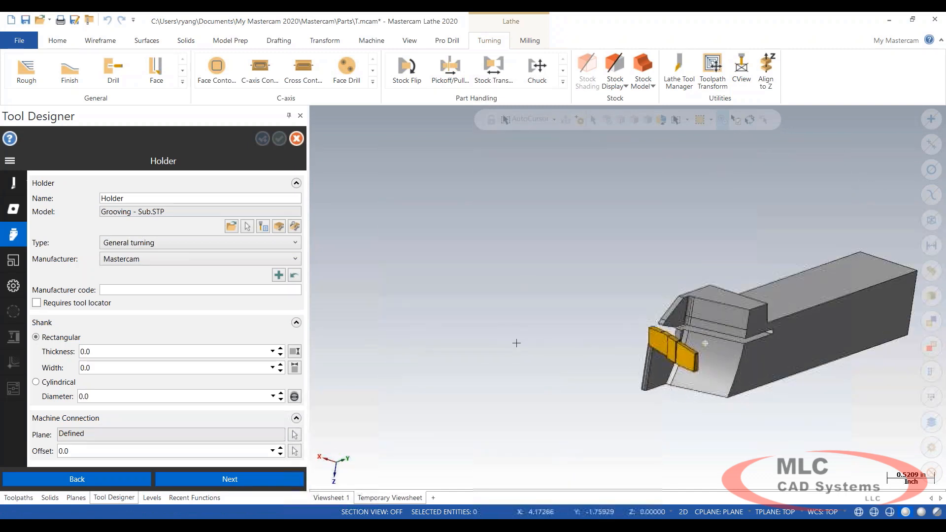
pyautogui.scroll(4, 790, 416)
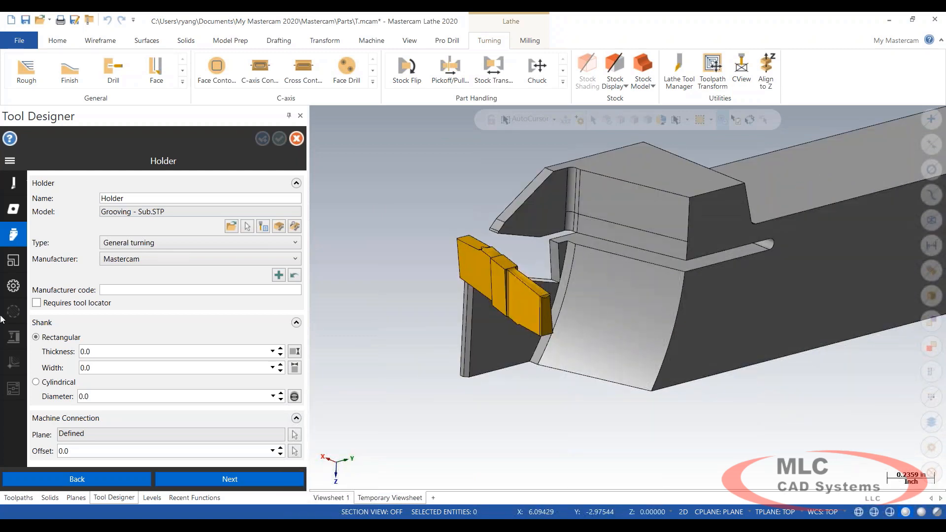
pyautogui.click(14, 262)
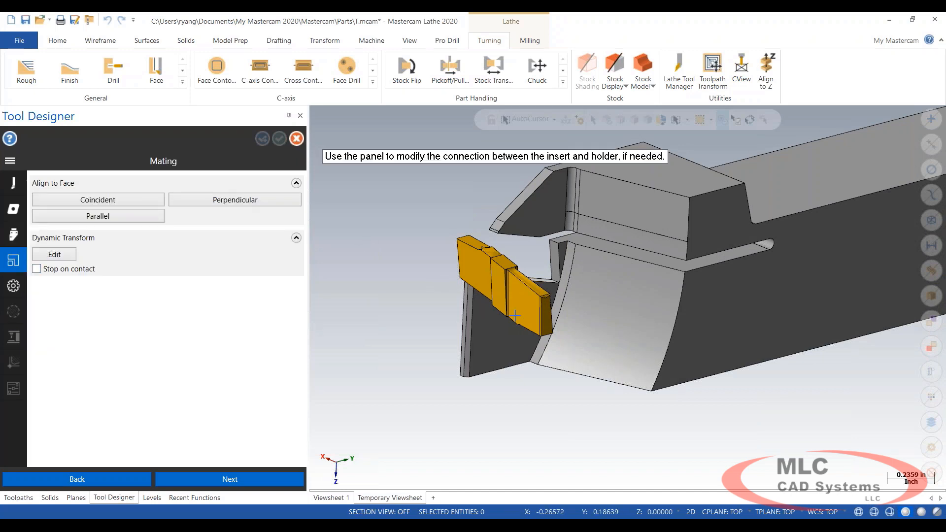
pyautogui.moveTo(509, 307)
pyautogui.mouseDown(button='middle')
pyautogui.moveTo(620, 289)
pyautogui.moveTo(516, 326)
pyautogui.moveTo(517, 342)
pyautogui.mouseUp(button='middle')
pyautogui.click(109, 200)
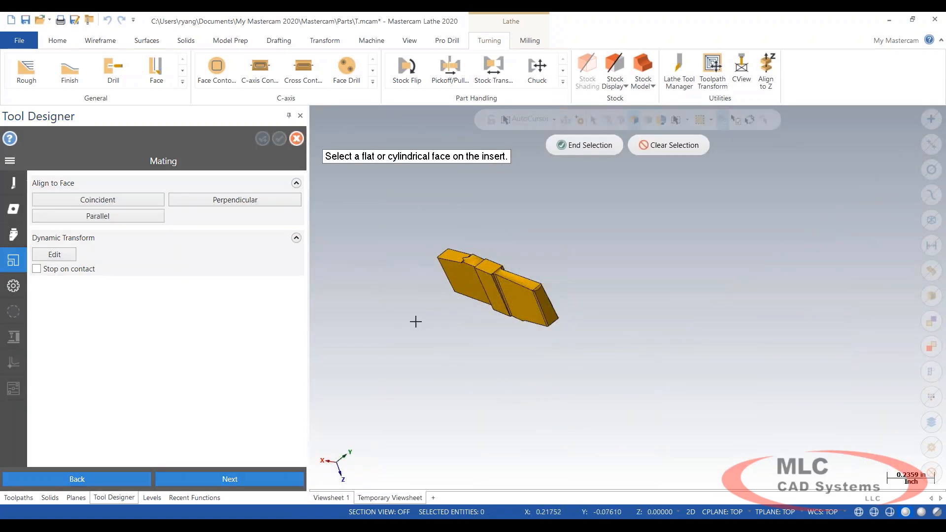
pyautogui.moveTo(471, 296); pyautogui.dragTo(393, 291, button='middle')
pyautogui.scroll(5, 400, 268)
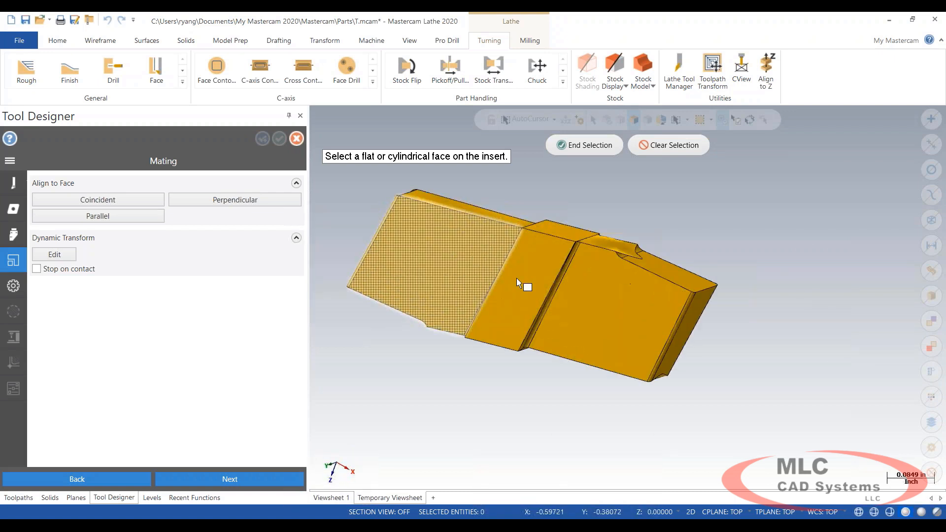
pyautogui.click(528, 283)
pyautogui.scroll(-5, 676, 291)
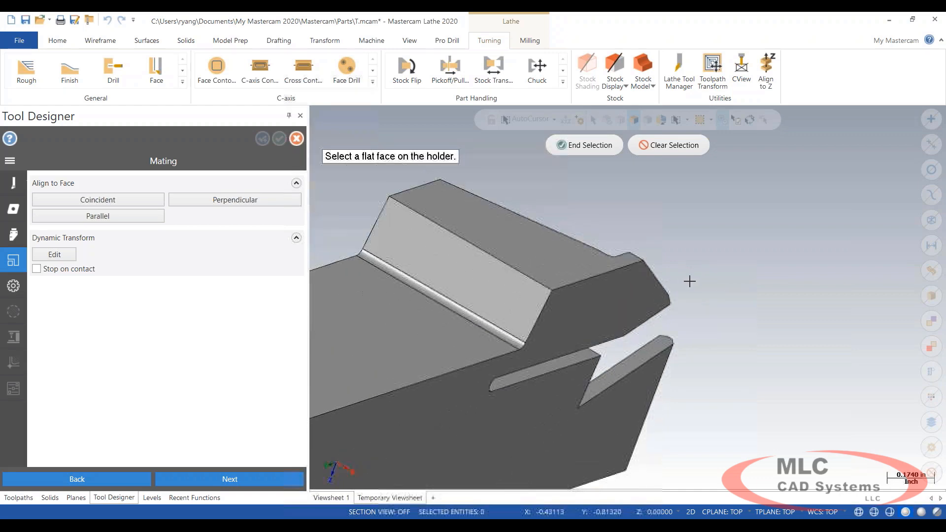
pyautogui.click(638, 300)
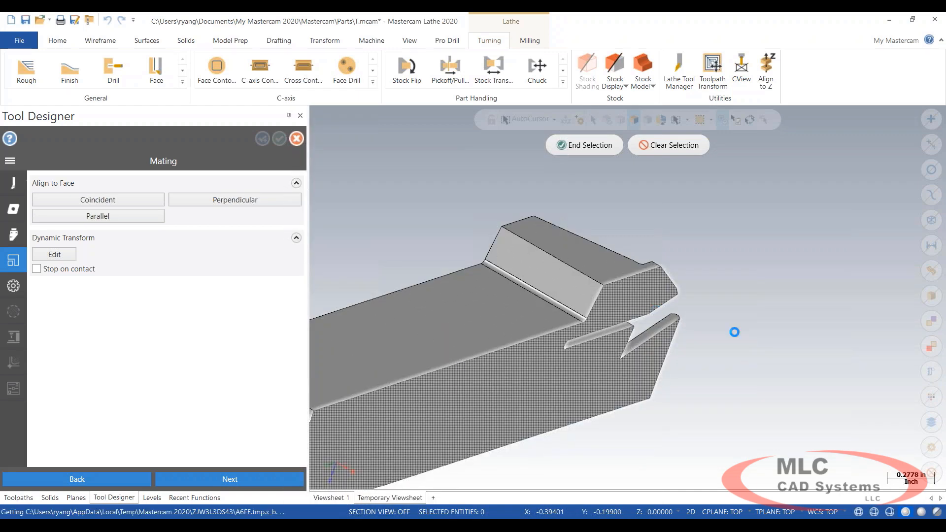
# - Make the top face of the insert's middle section coincident with the angled underside of the holder's clamping jaw
pyautogui.moveTo(766, 344); pyautogui.dragTo(640, 336, button='middle')
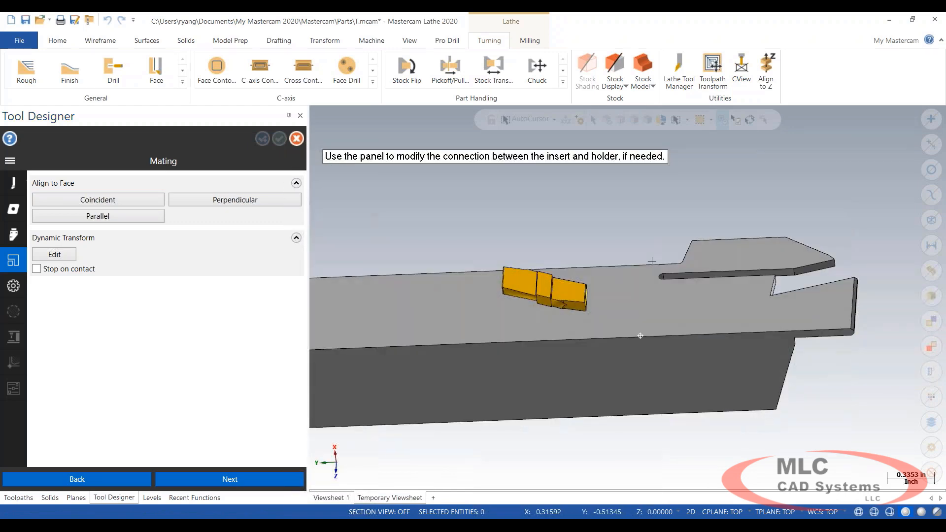
pyautogui.scroll(3, 630, 315)
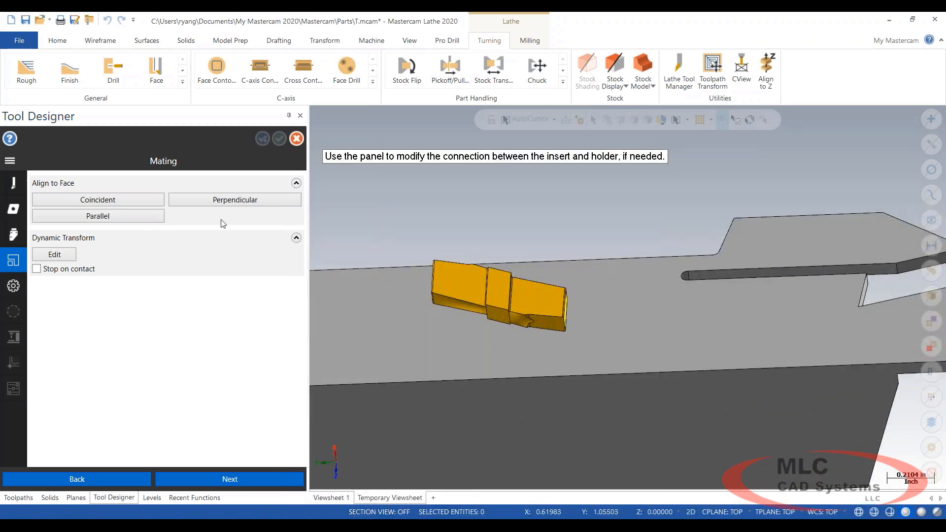
pyautogui.click(135, 201)
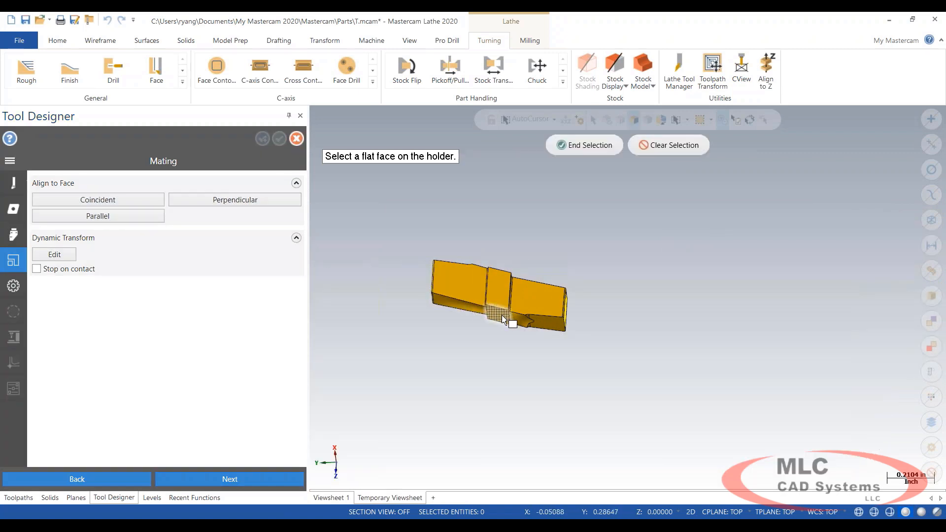
pyautogui.click(502, 316)
pyautogui.scroll(-2, 481, 274)
pyautogui.scroll(1, 797, 266)
pyautogui.moveTo(799, 261); pyautogui.dragTo(803, 266, button='middle')
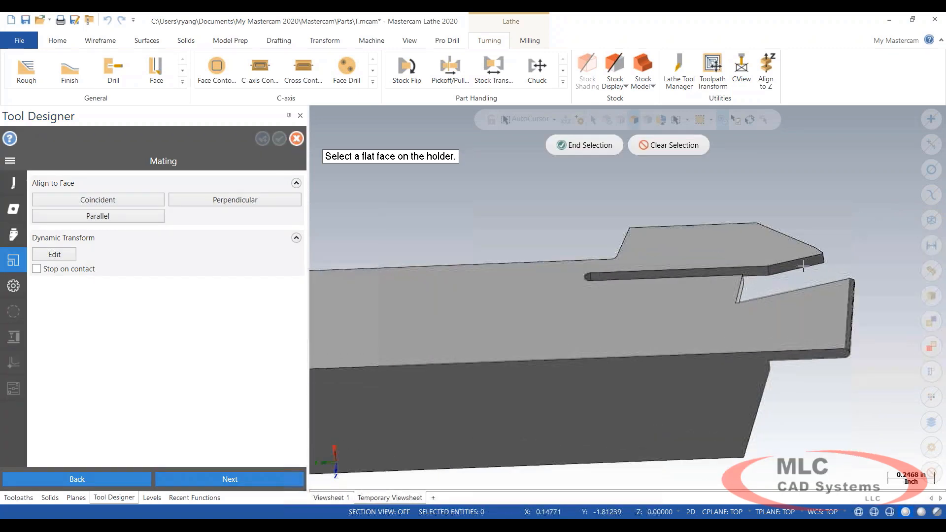
pyautogui.scroll(1, 803, 266)
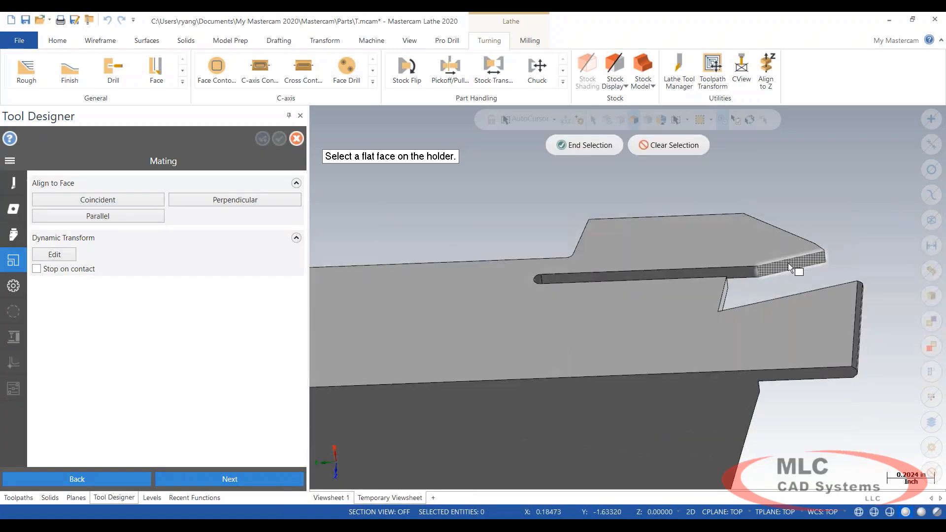
pyautogui.click(868, 321)
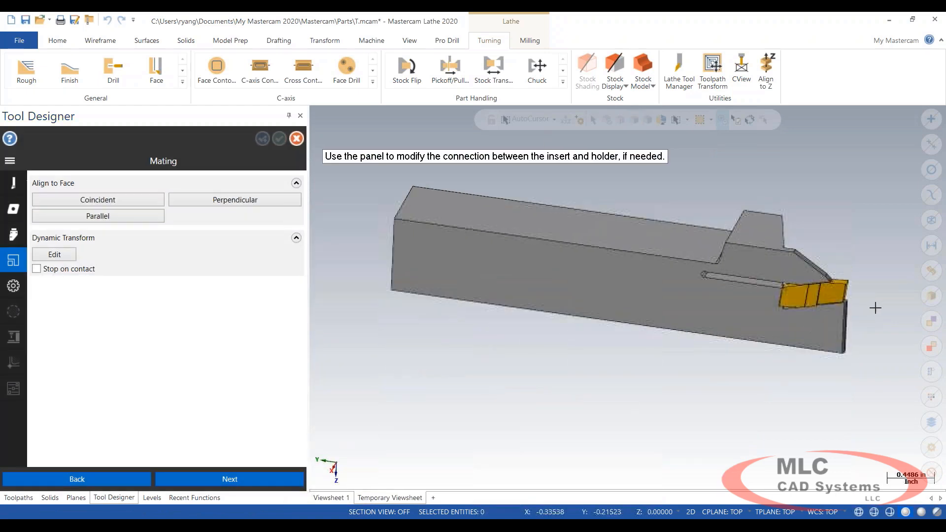
# - Apply a coincident alignment between the insert's inner end face and the back wall of the holder pocket
pyautogui.scroll(7, 840, 303)
pyautogui.moveTo(735, 302); pyautogui.dragTo(711, 291, button='middle')
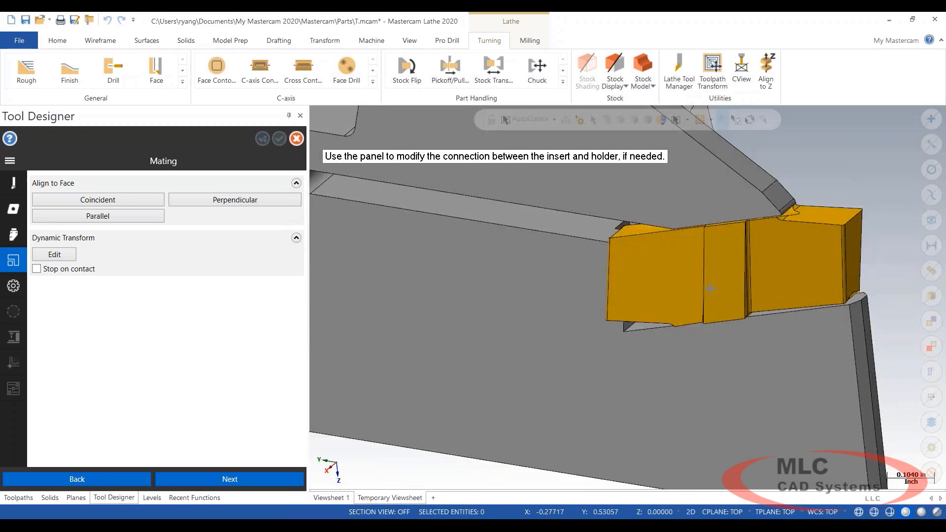
pyautogui.scroll(4, 644, 290)
pyautogui.moveTo(655, 298); pyautogui.dragTo(624, 253, button='middle')
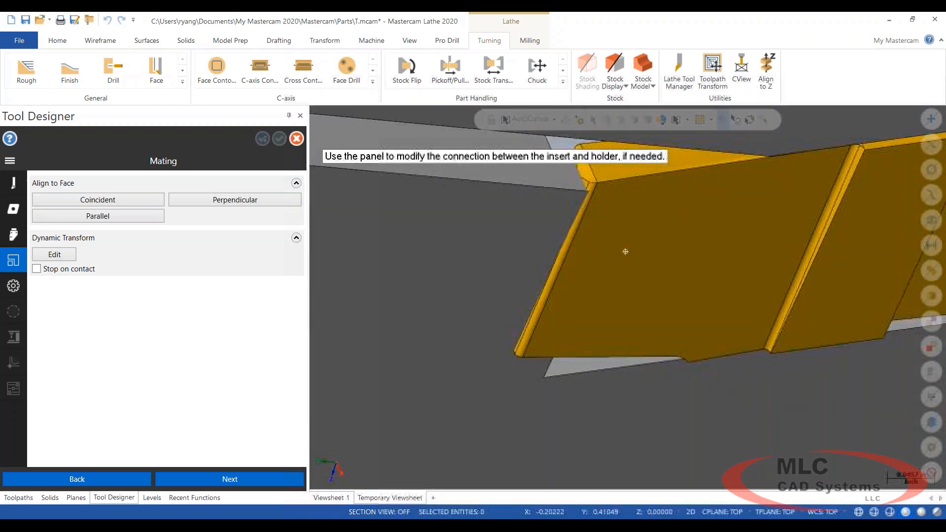
pyautogui.click(117, 200)
pyautogui.click(568, 237)
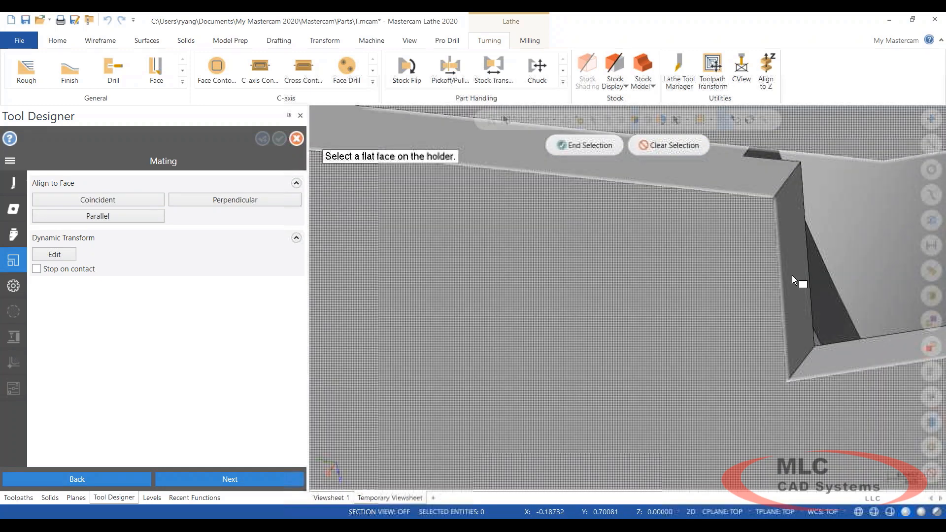
pyautogui.click(792, 275)
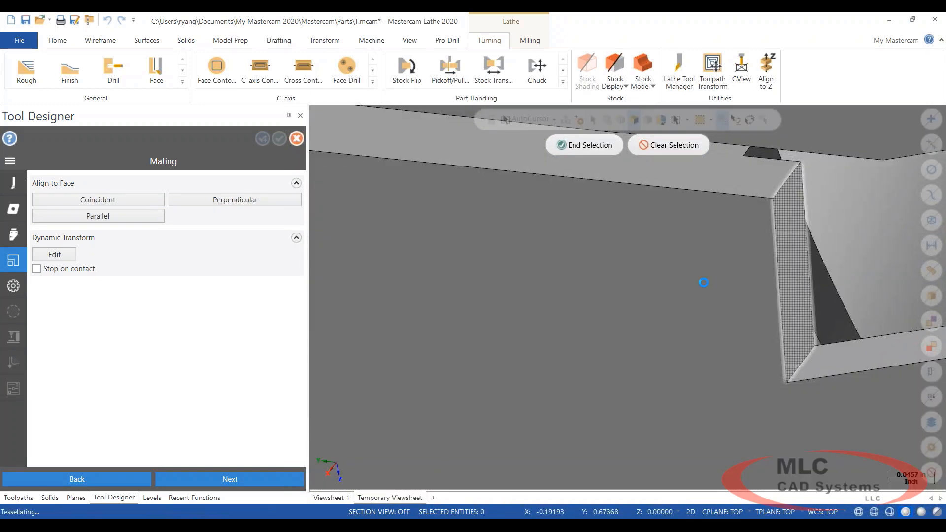
pyautogui.scroll(3, 848, 386)
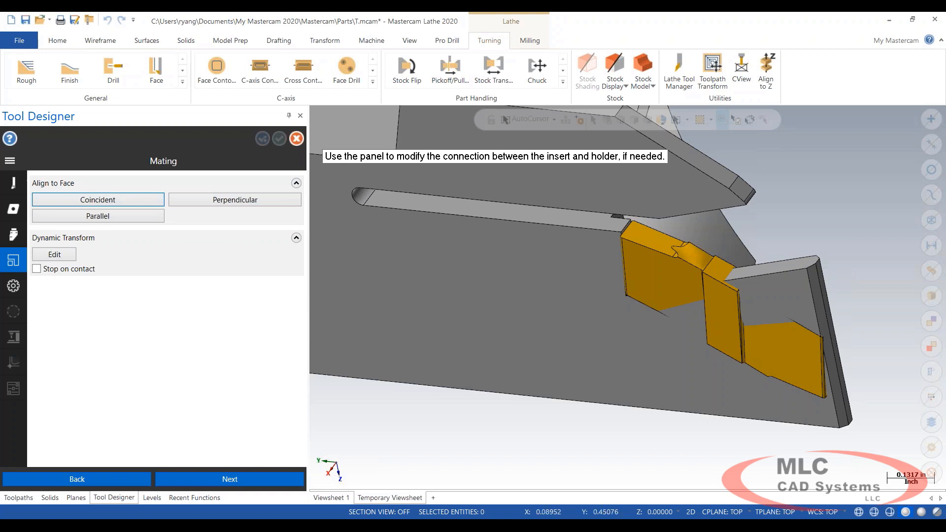
# - Realign the insert by making its middle top face coincident with the underside of the clamping jaw again
pyautogui.click(89, 203)
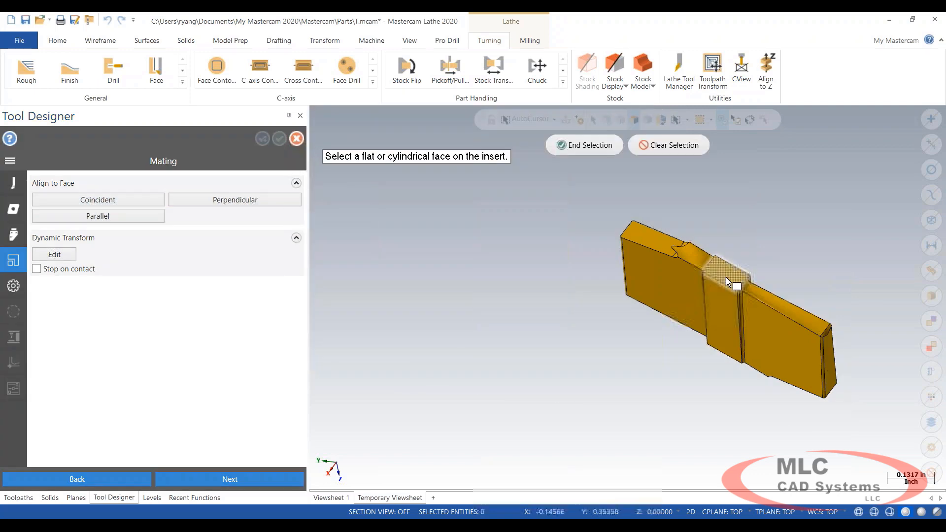
pyautogui.click(729, 278)
pyautogui.click(752, 270)
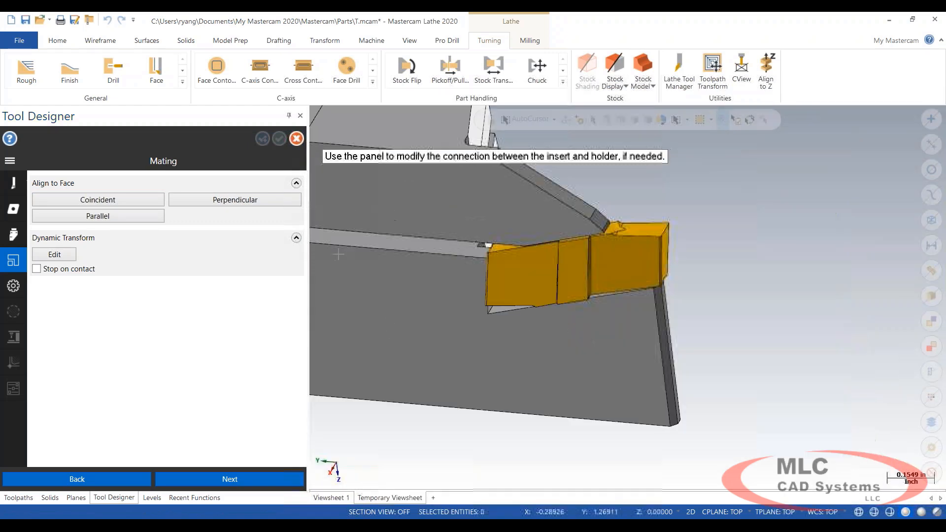
# - Start a dynamic transform of the insert with the gnomon on the pocket floor and its X axis along the floor's long edge
pyautogui.click(65, 256)
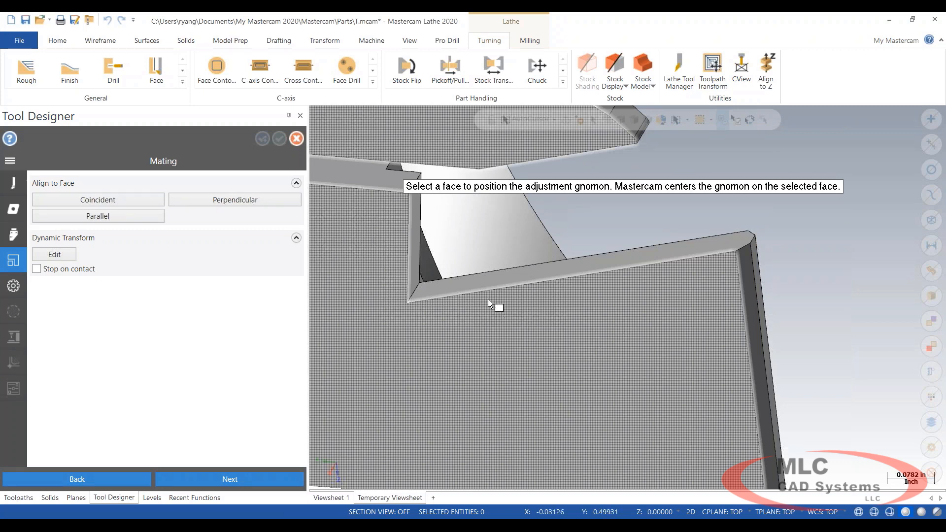
pyautogui.click(490, 279)
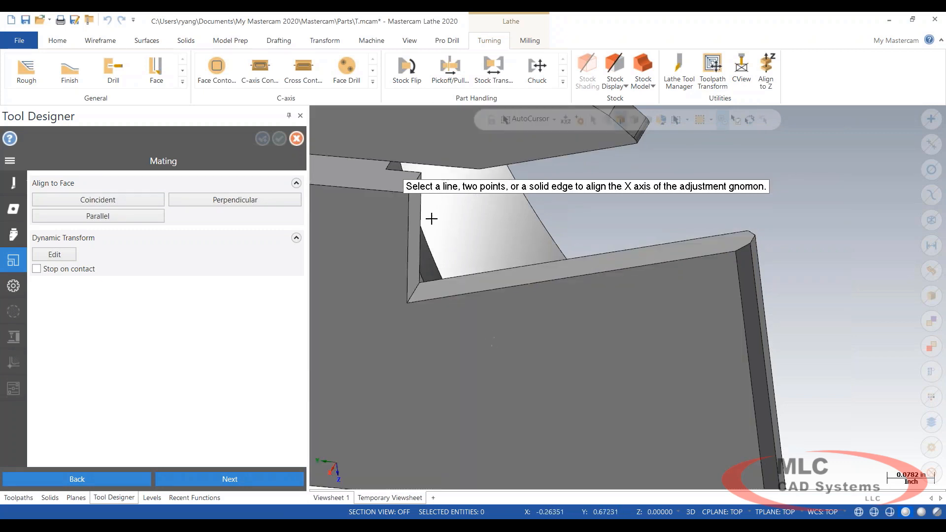
pyautogui.click(435, 302)
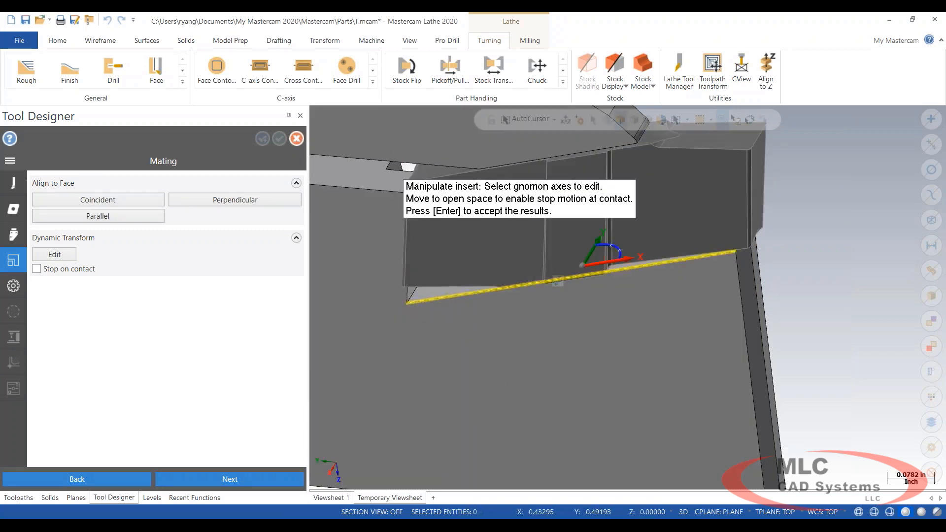
# - In the right side view, translate the insert about 0.008 in along the gnomon's X axis towards the pocket opening
pyautogui.moveTo(523, 327); pyautogui.dragTo(542, 305, button='middle')
pyautogui.moveTo(643, 321); pyautogui.dragTo(762, 240, button='middle')
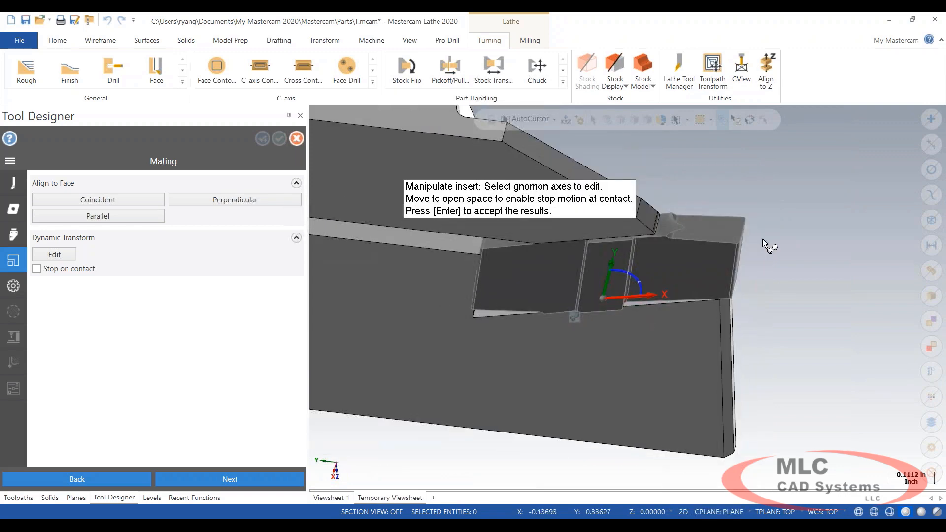
pyautogui.rightClick(802, 211)
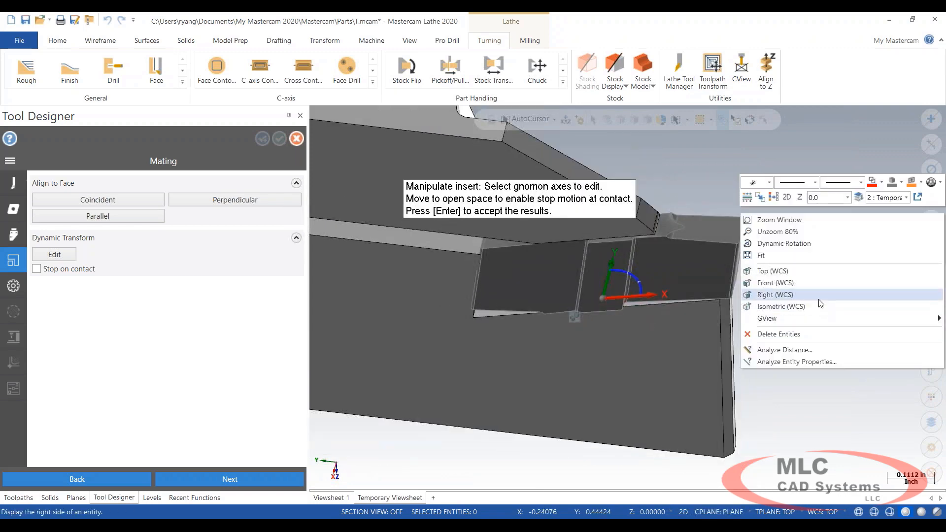
pyautogui.click(819, 297)
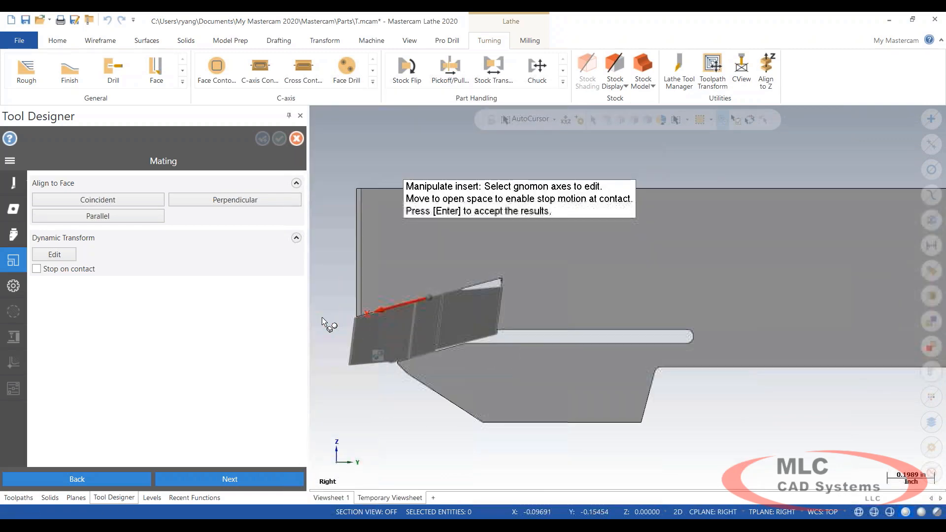
pyautogui.scroll(3, 589, 273)
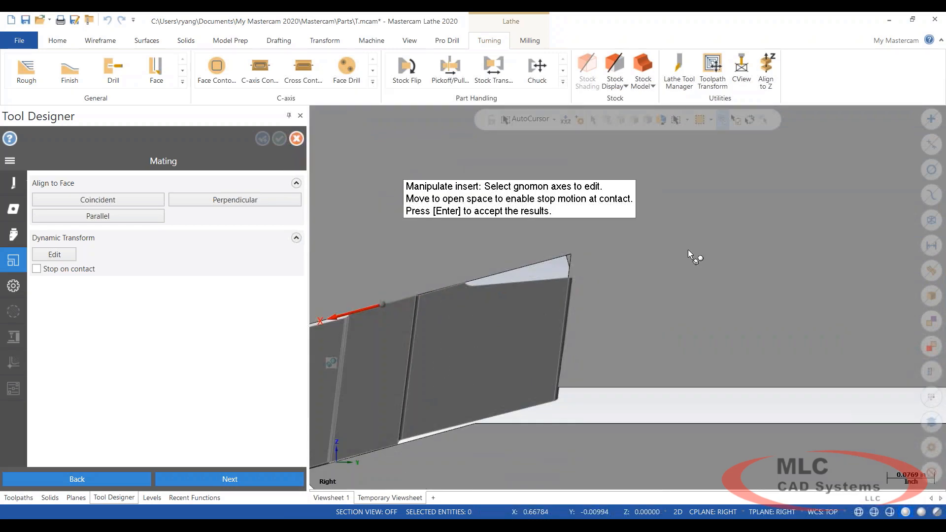
pyautogui.hotkey('alt', 's')
pyautogui.scroll(-2, 687, 250)
pyautogui.scroll(3, 499, 292)
pyautogui.click(443, 291)
pyautogui.click(444, 295)
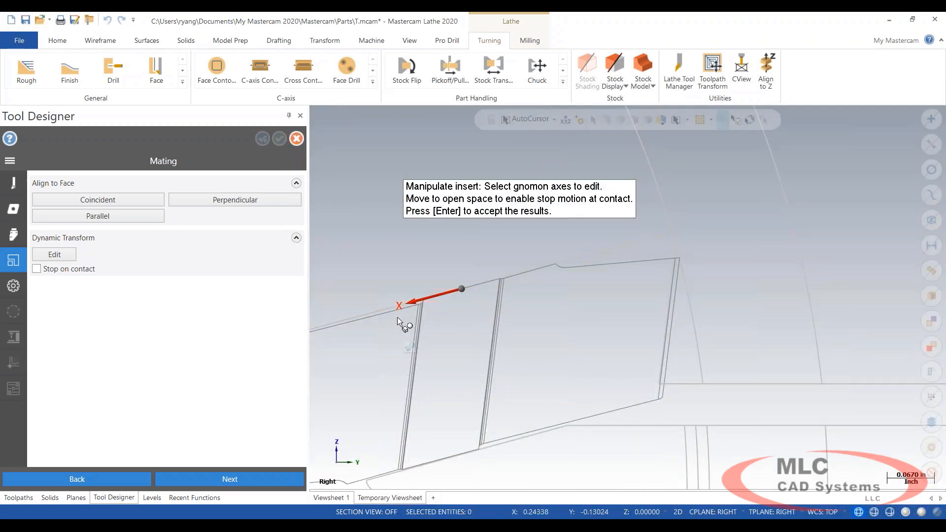
pyautogui.click(441, 296)
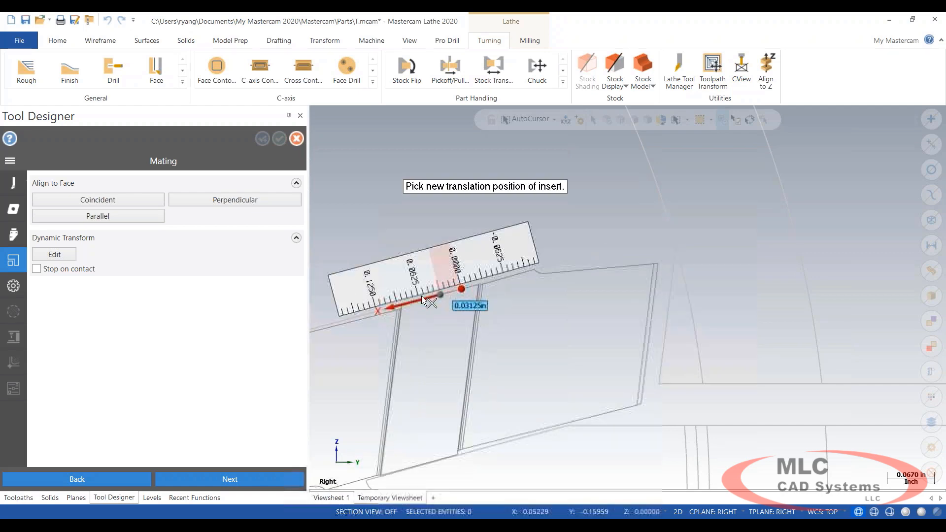
pyautogui.hotkey('alt', 's')
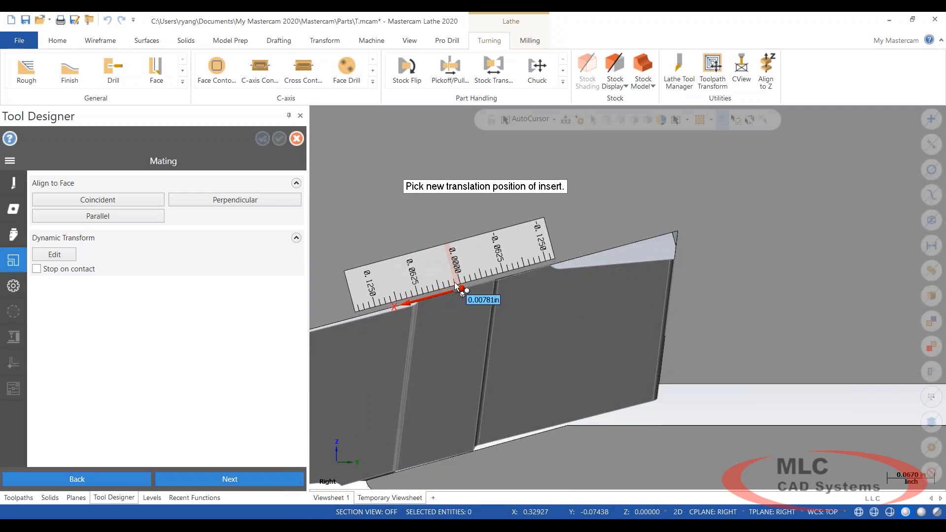
pyautogui.click(453, 287)
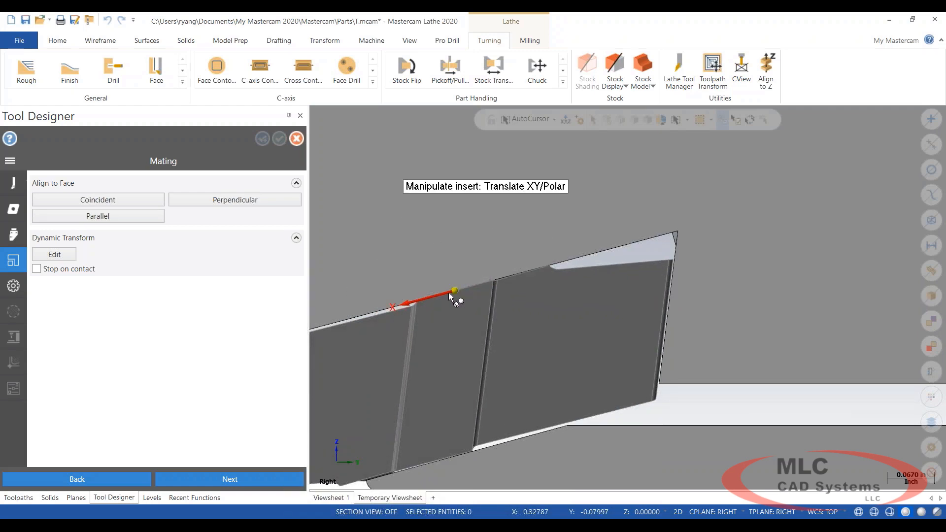
# - Shift the insert about -0.002 in back along the gnomon's X axis and accept the dynamic transform
pyautogui.click(441, 294)
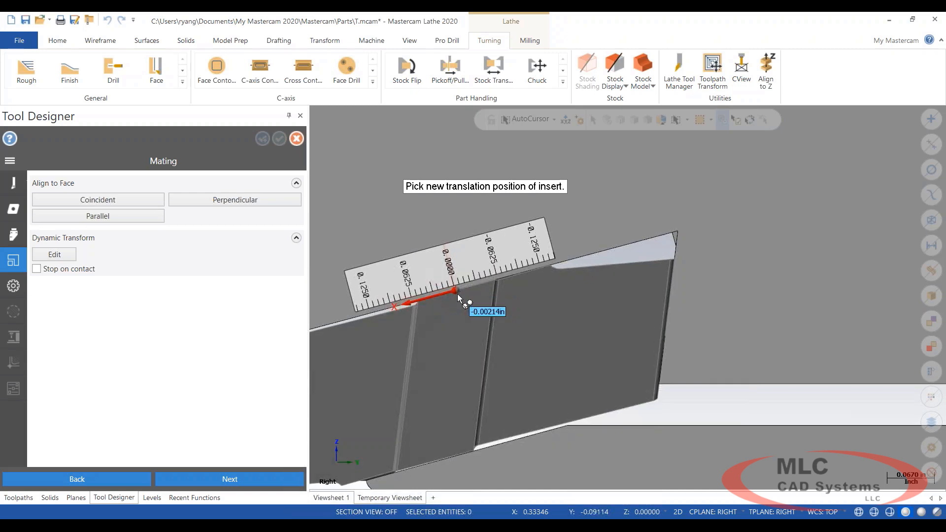
pyautogui.click(458, 296)
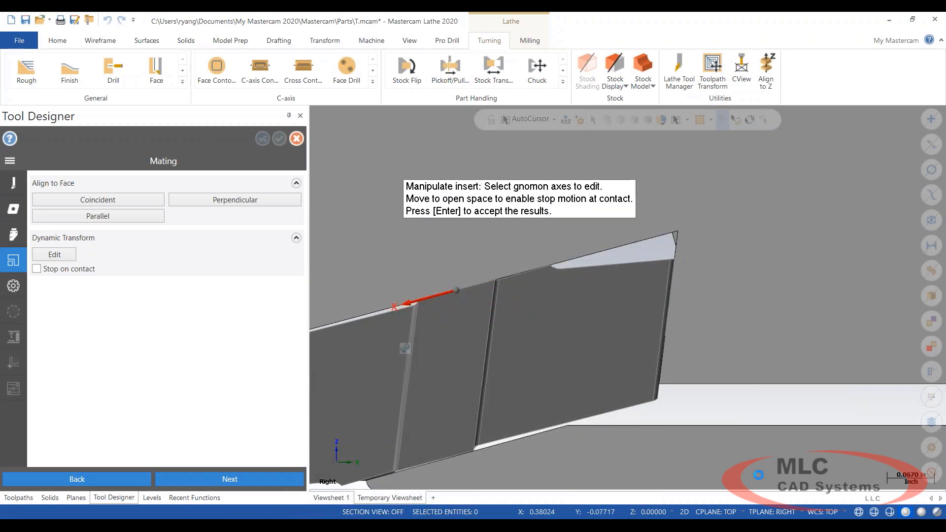
pyautogui.press('Return')
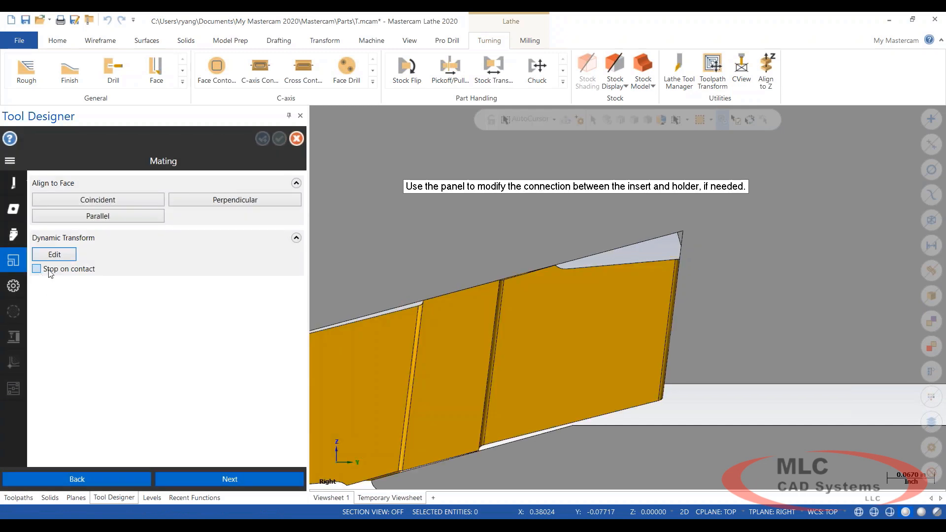
# - Leave mating for the tool setup and define the cutting plane of the assembled grooving tool
pyautogui.moveTo(50, 274)
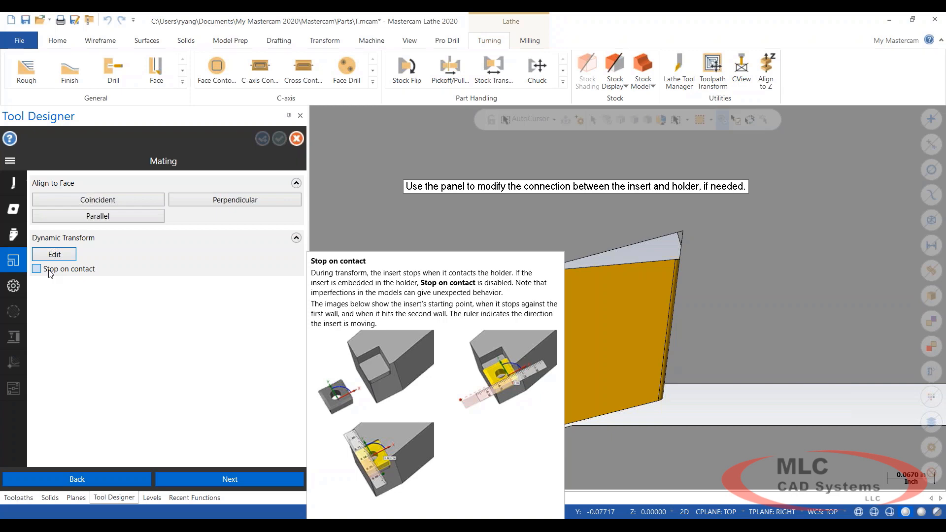
pyautogui.scroll(-5, 722, 335)
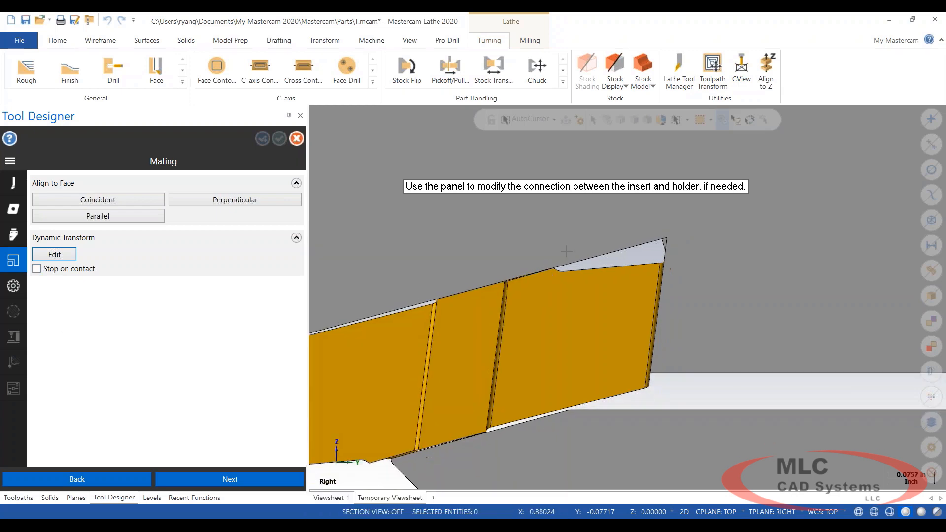
pyautogui.moveTo(721, 335); pyautogui.dragTo(597, 211, button='middle')
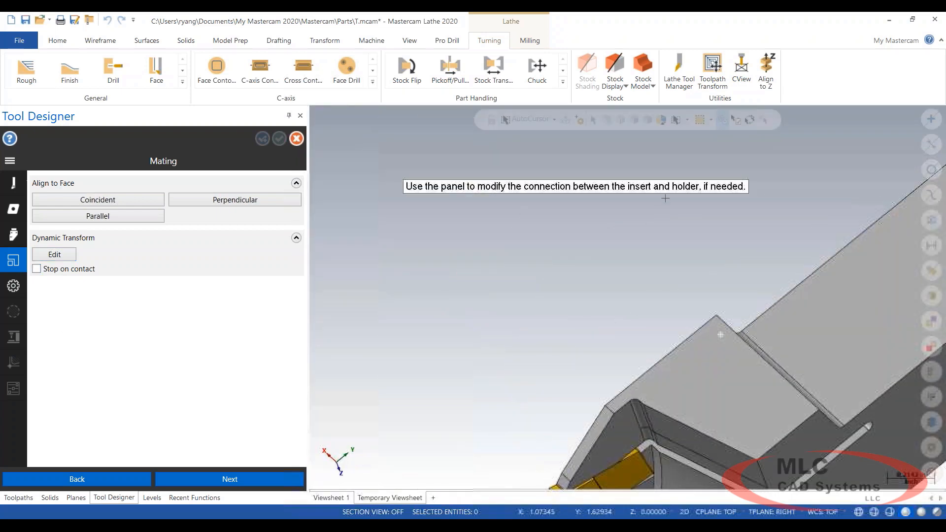
pyautogui.scroll(-3, 597, 211)
pyautogui.moveTo(640, 395); pyautogui.dragTo(655, 344, button='middle')
pyautogui.scroll(3, 669, 342)
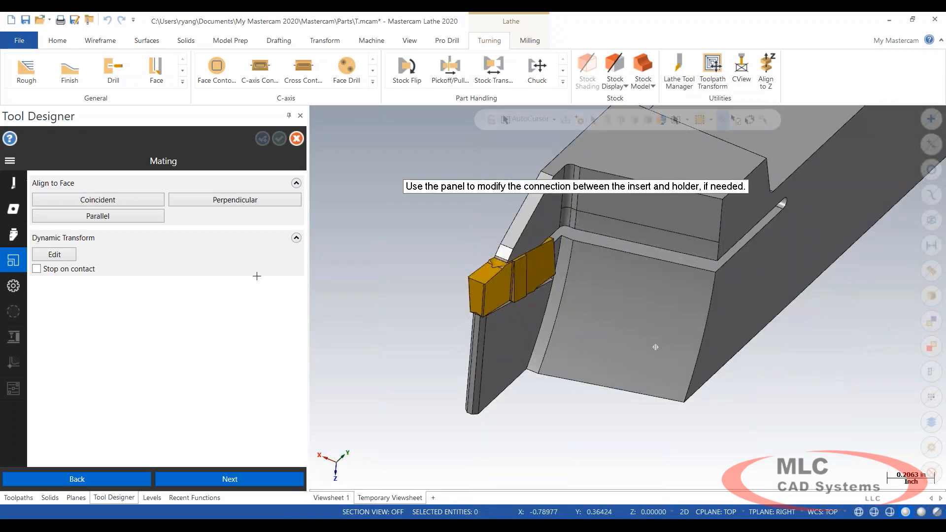
pyautogui.click(6, 290)
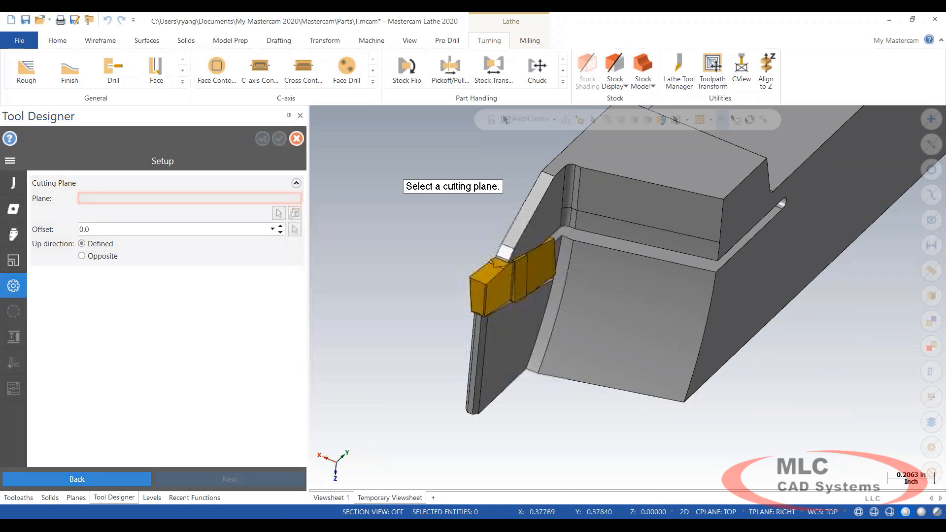
pyautogui.scroll(-2, 761, 399)
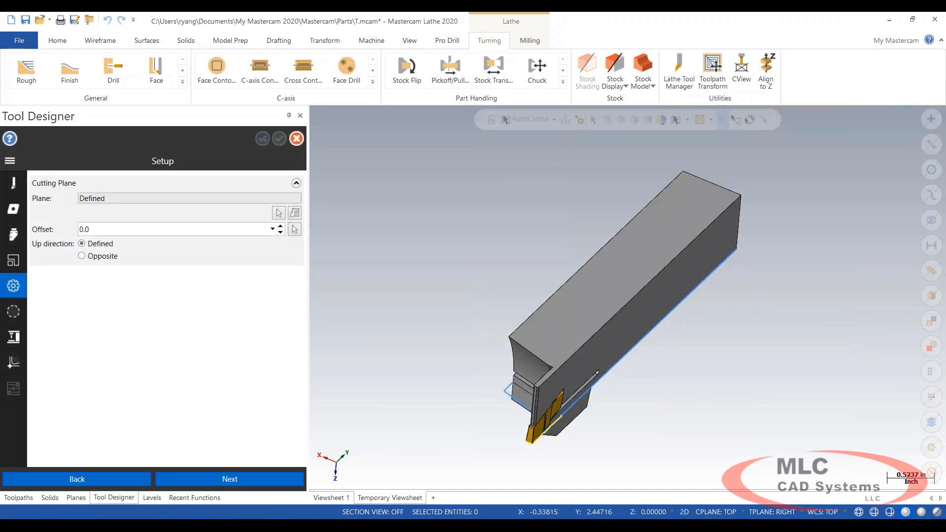
# - Offset the cutting plane to the end corner point of the insert's front cutting edge
pyautogui.scroll(10, 532, 440)
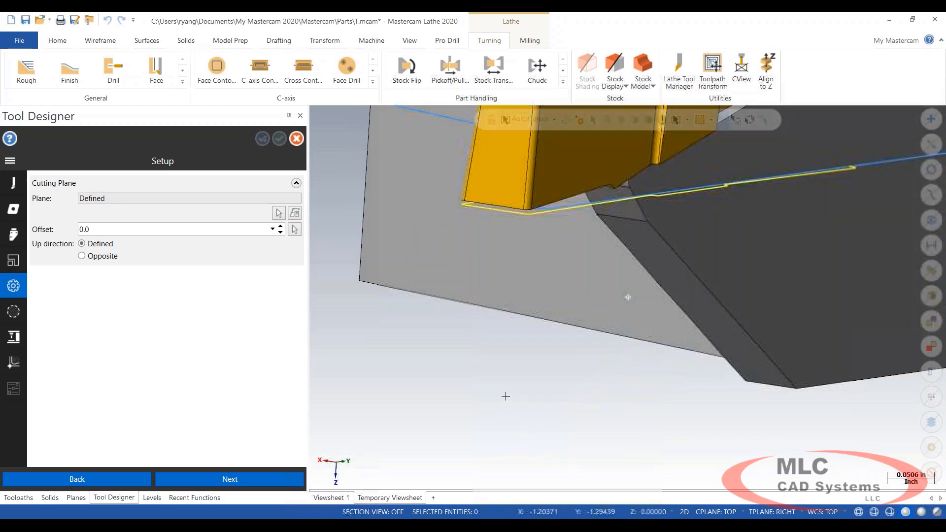
pyautogui.moveTo(505, 396); pyautogui.dragTo(420, 201, button='middle')
pyautogui.scroll(-2, 534, 261)
pyautogui.moveTo(550, 225); pyautogui.dragTo(463, 219, button='middle')
pyautogui.scroll(-2, 732, 300)
pyautogui.scroll(3, 487, 202)
pyautogui.scroll(3, 426, 184)
pyautogui.scroll(2, 393, 280)
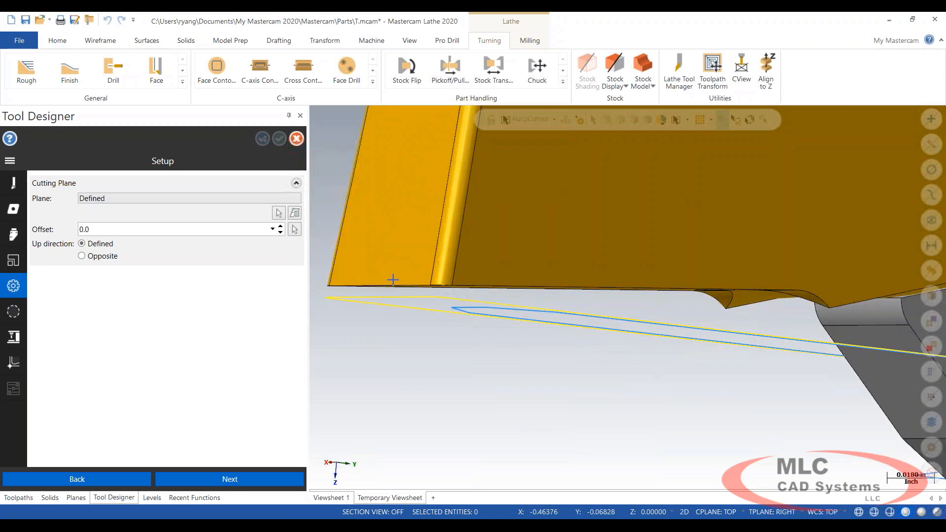
pyautogui.click(294, 229)
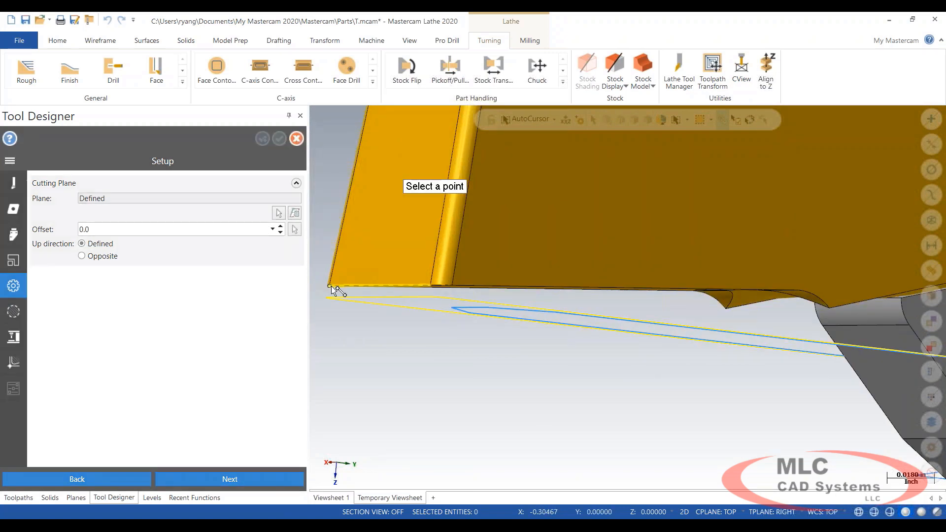
pyautogui.click(331, 286)
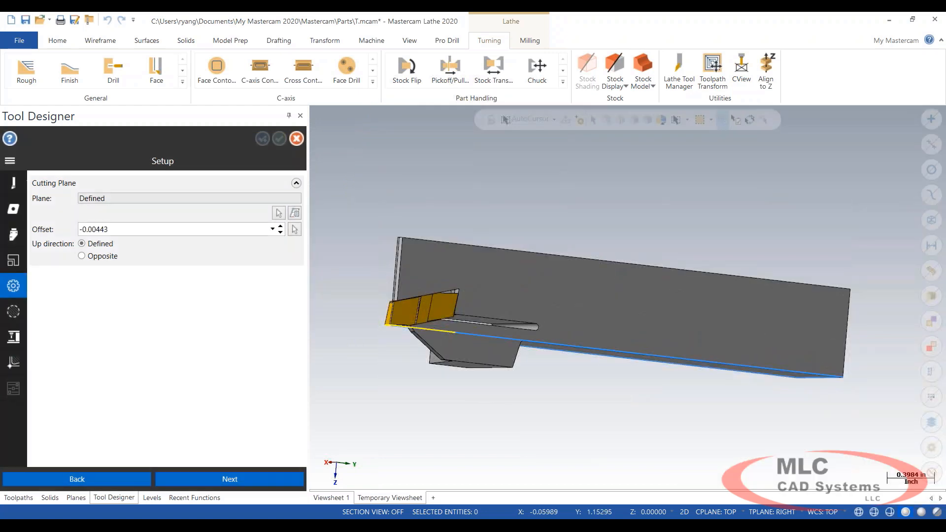
# - Show the tool in the top view and set the machine orientation's default active spindle to Right
pyautogui.rightClick(513, 187)
pyautogui.click(559, 244)
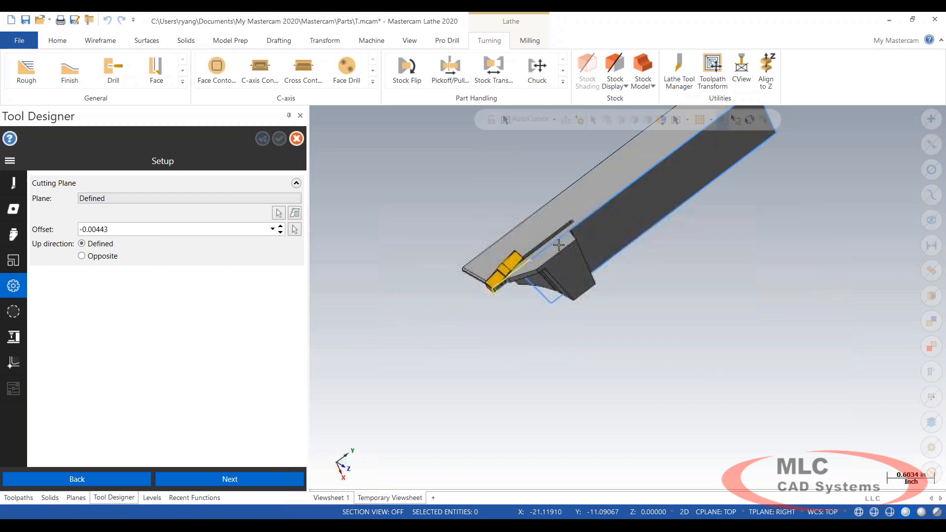
pyautogui.hotkey('alt', 'F1')
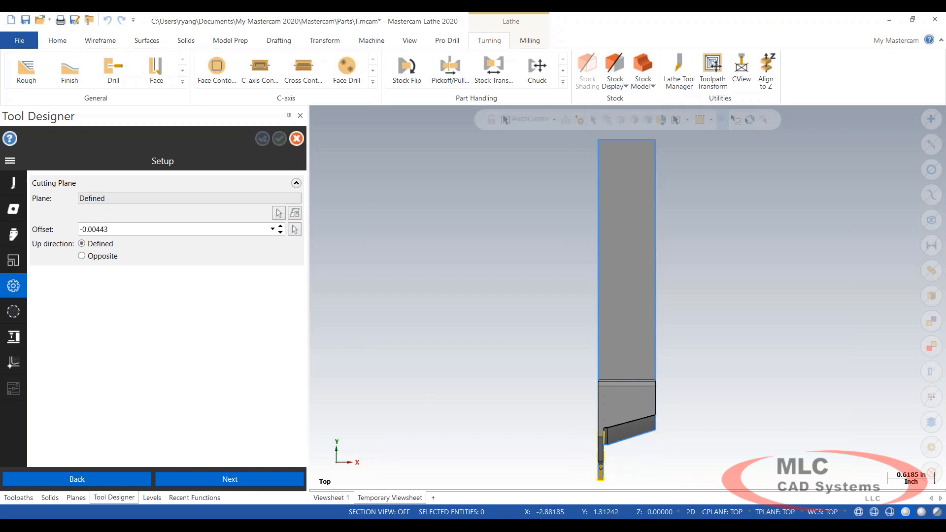
pyautogui.click(20, 338)
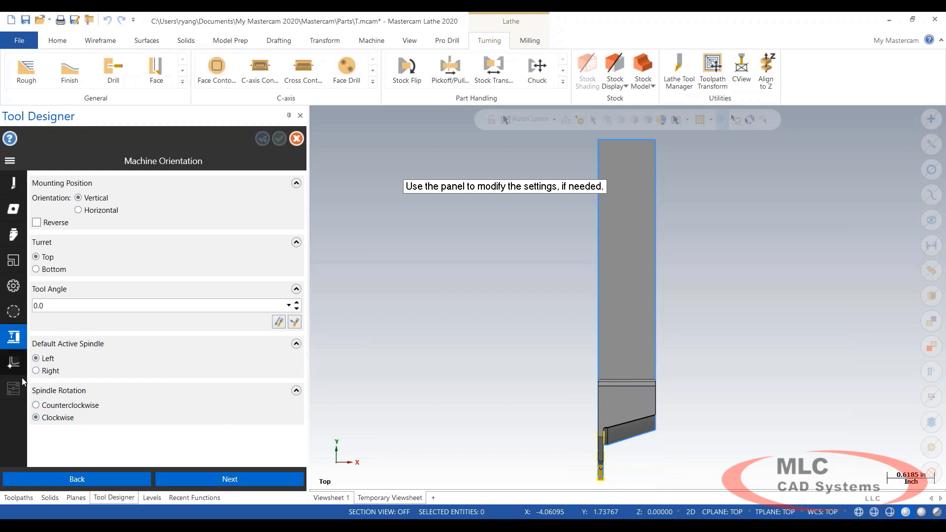
pyautogui.click(44, 374)
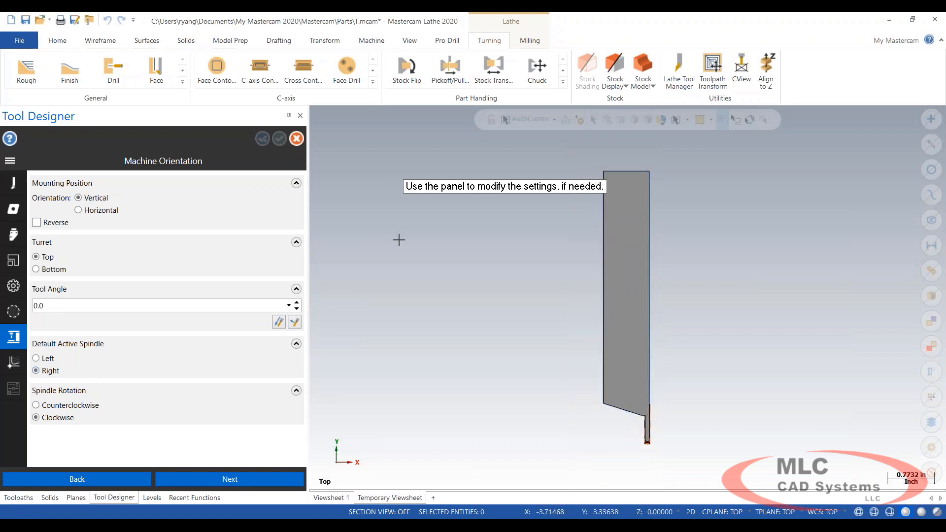
# - Define the tool center compensation point at the center of the right corner radius on the insert's cutting edge
pyautogui.click(14, 362)
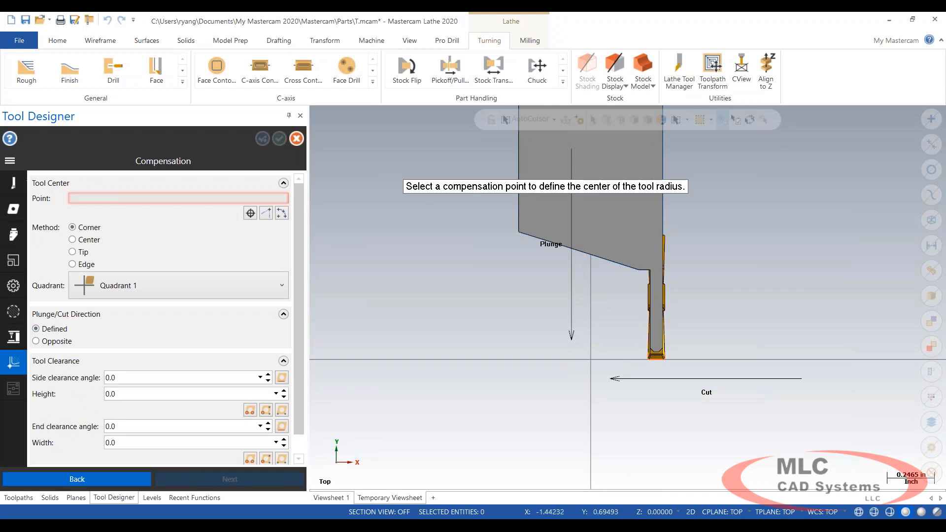
pyautogui.click(250, 213)
pyautogui.scroll(5, 676, 348)
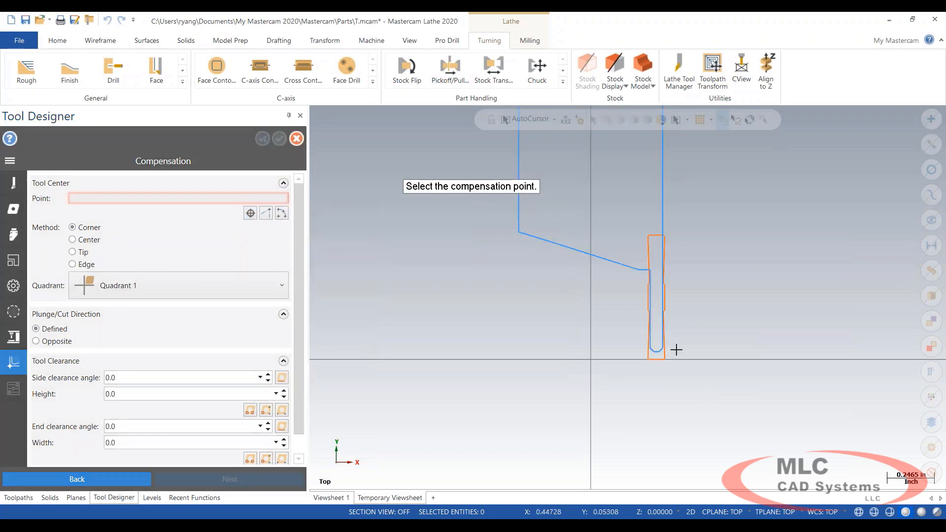
pyautogui.scroll(2, 635, 389)
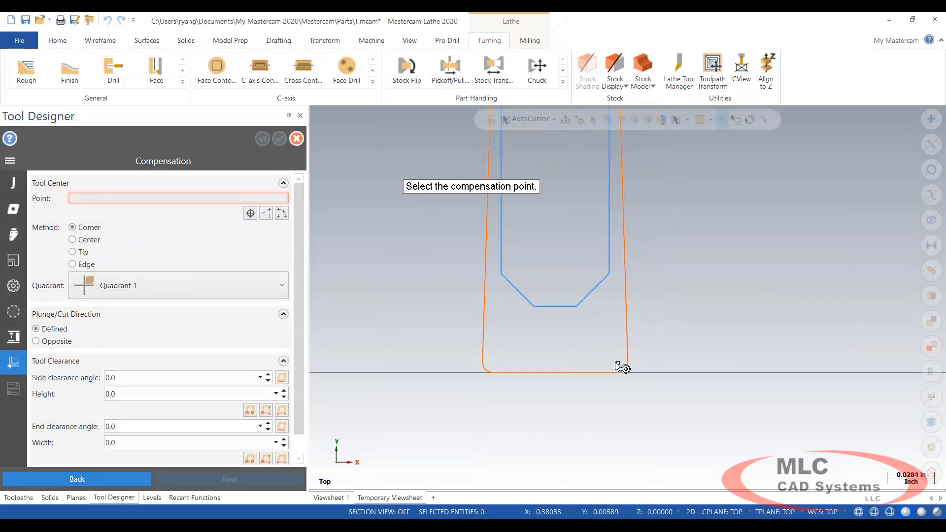
pyautogui.click(619, 366)
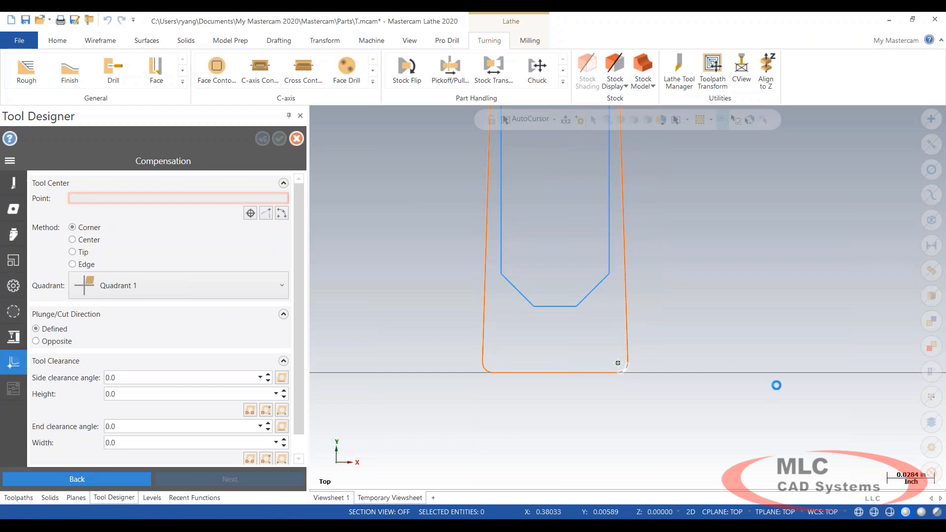
# - Check the corner radius circle against the insert and set the compensation quadrant to Quadrant 2
pyautogui.scroll(-3, 807, 350)
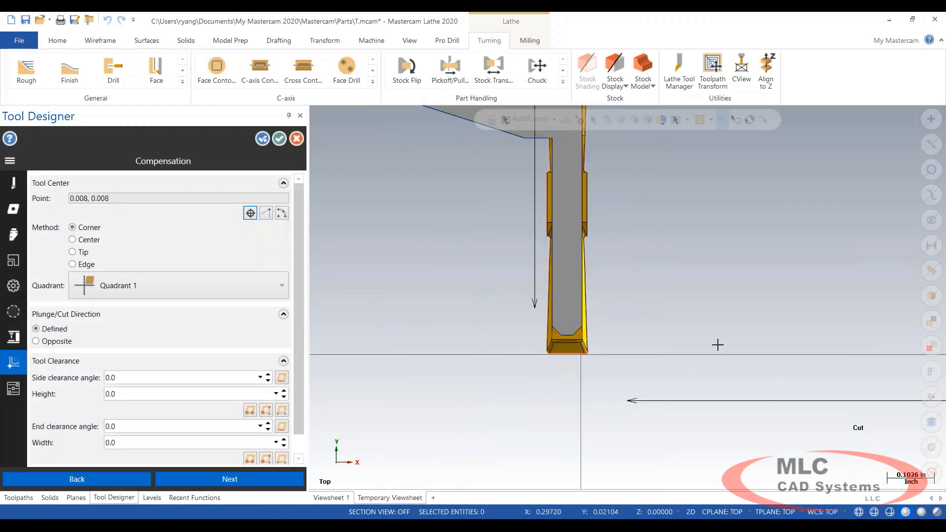
pyautogui.scroll(3, 593, 348)
pyautogui.scroll(2, 593, 348)
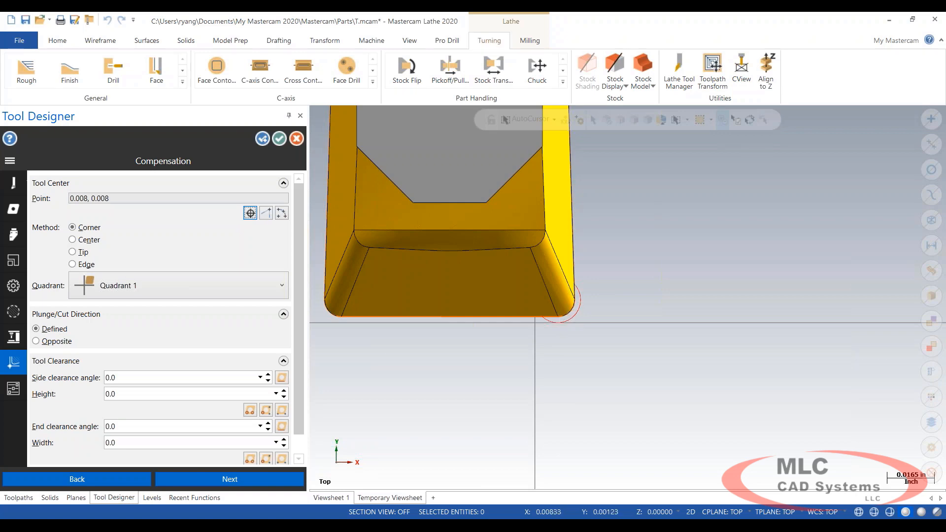
pyautogui.hotkey('alt', 's')
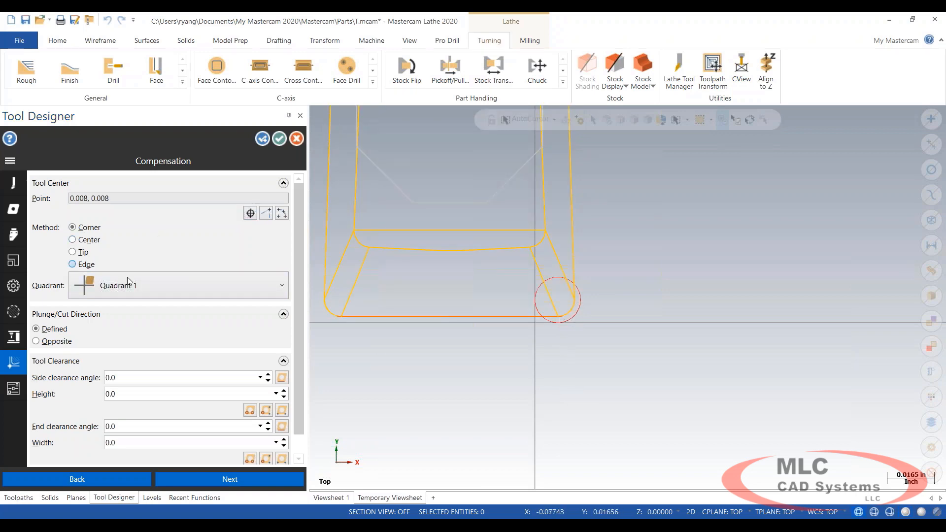
pyautogui.hotkey('alt', 's')
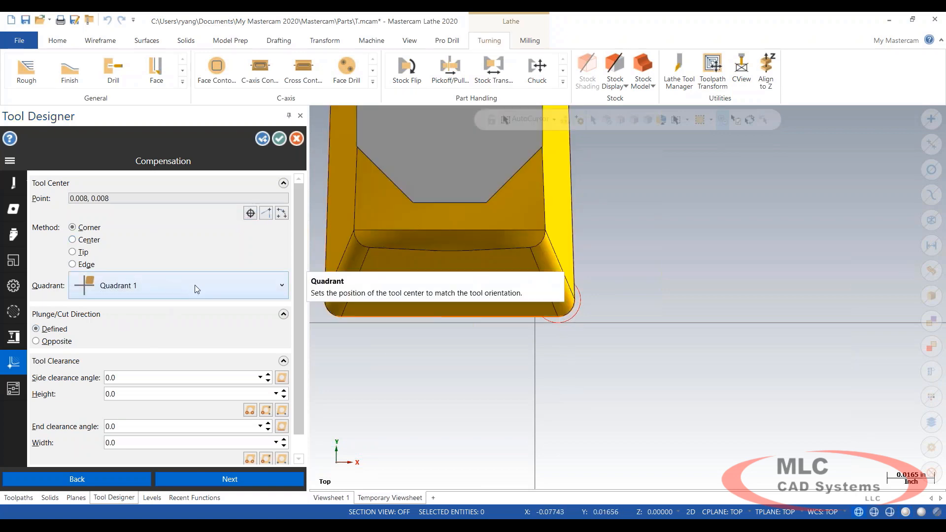
pyautogui.scroll(-1, 852, 341)
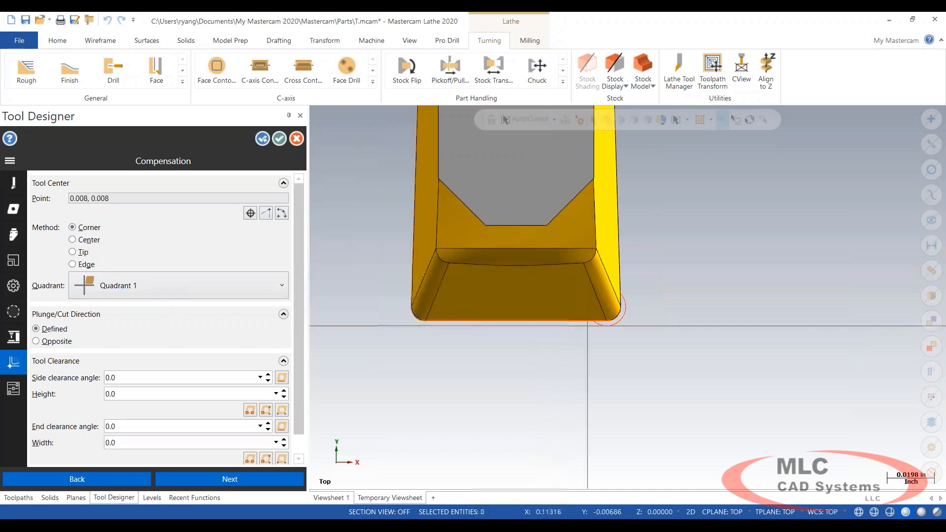
pyautogui.click(161, 283)
pyautogui.click(139, 336)
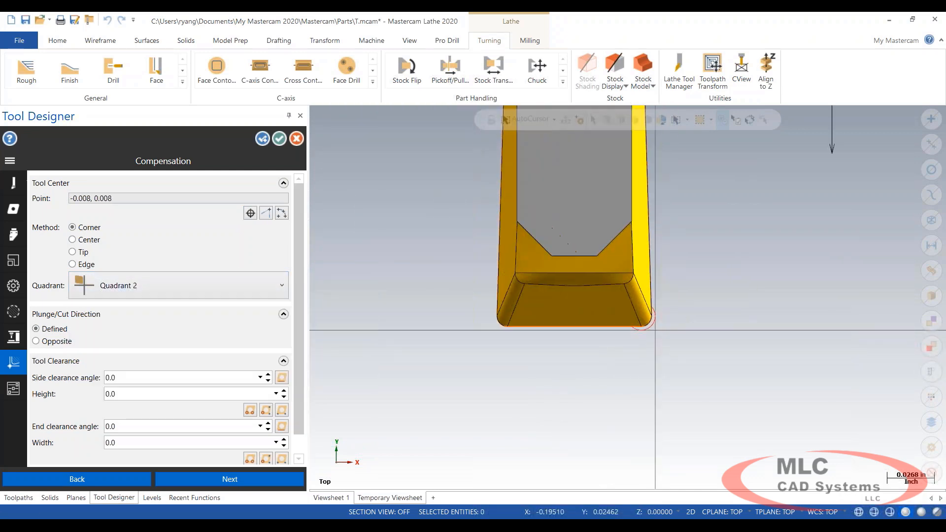
# - Set the insert's corner radius to 0.005 and check it in the Compensation settings
pyautogui.scroll(5, 641, 320)
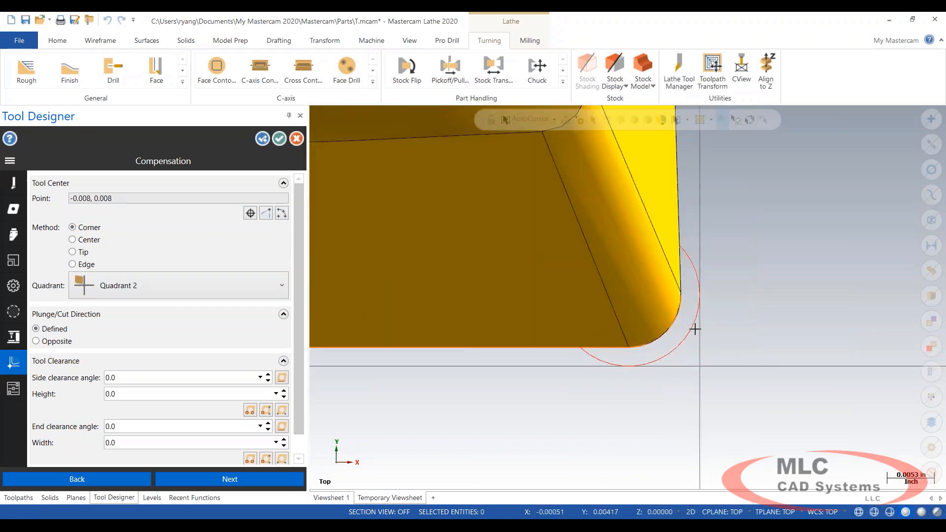
pyautogui.click(14, 208)
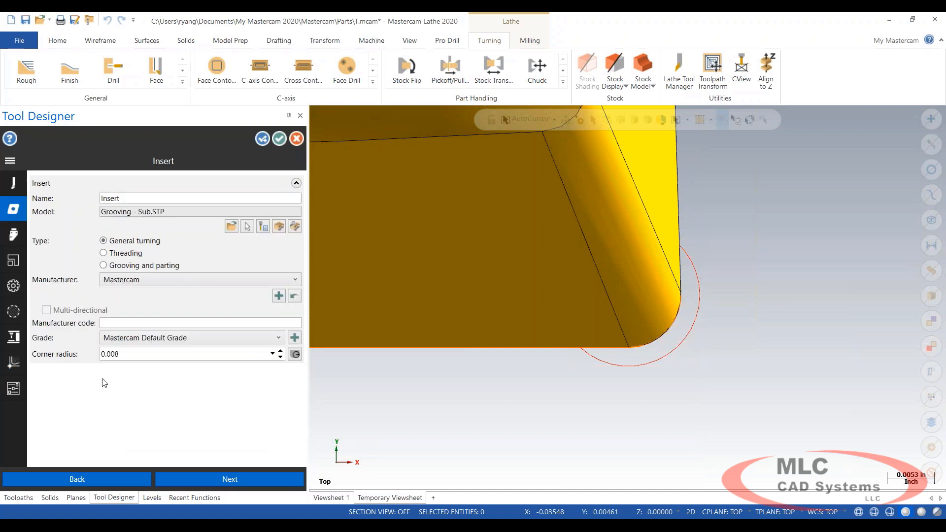
pyautogui.doubleClick(138, 355)
pyautogui.write('.005')
pyautogui.press('Return')
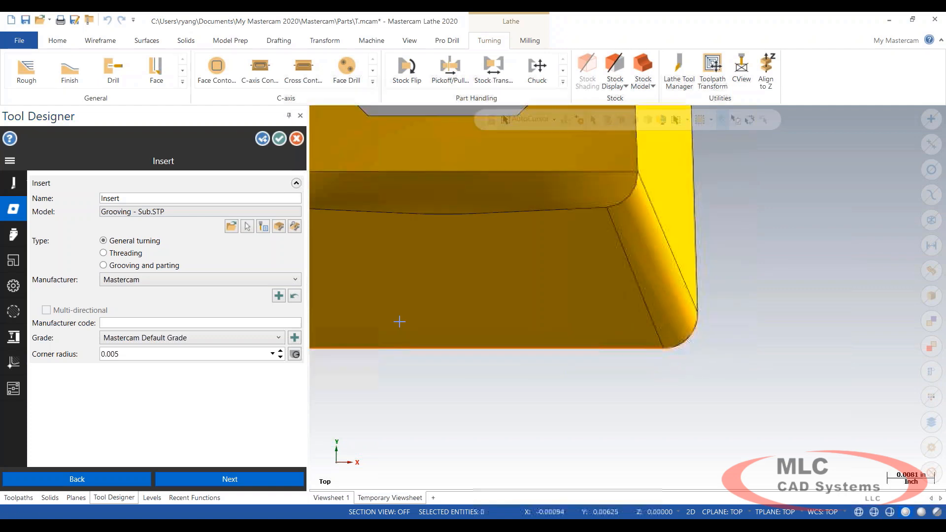
pyautogui.click(14, 336)
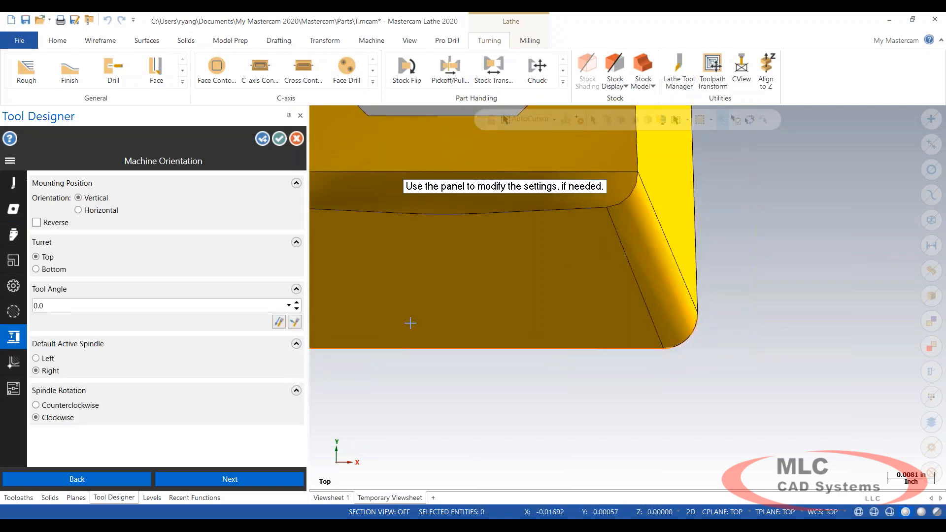
pyautogui.click(14, 363)
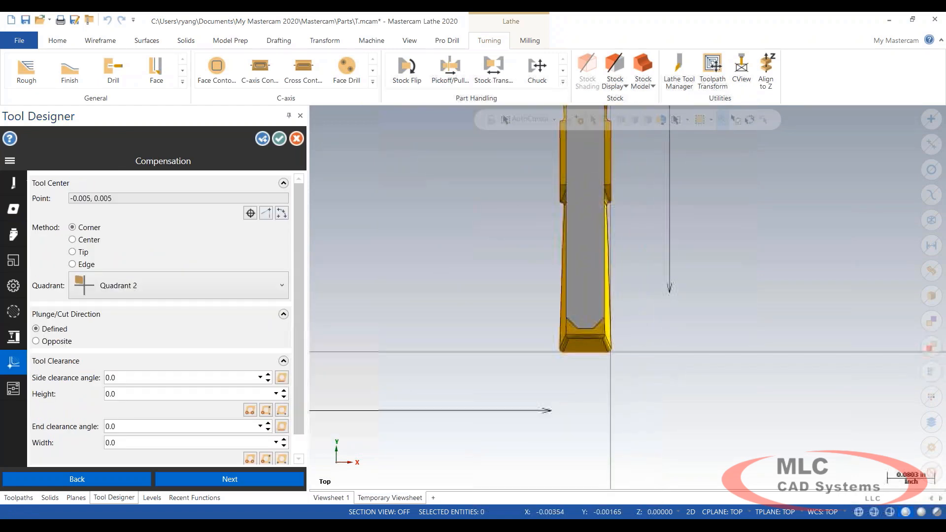
# - Pick the tool center compensation point again at the center of the insert's right corner radius
pyautogui.scroll(6, 598, 359)
pyautogui.scroll(-1, 621, 339)
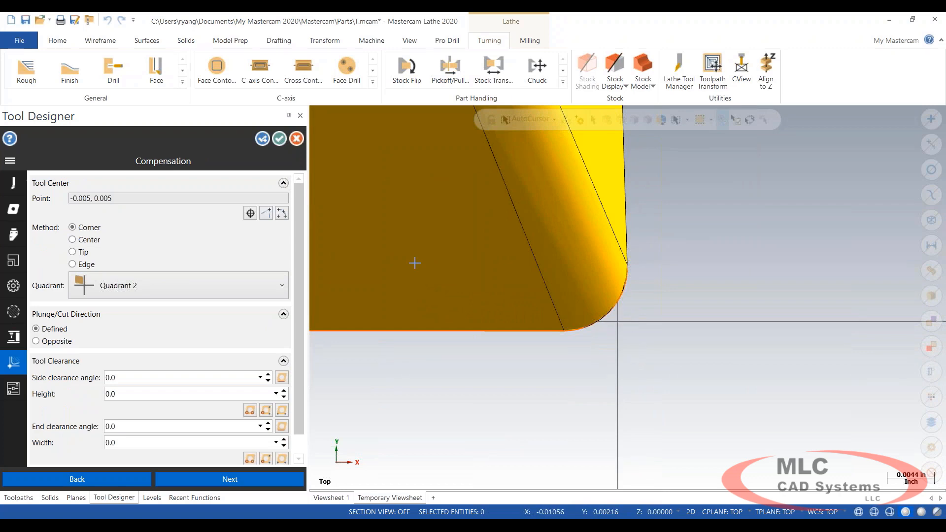
pyautogui.click(250, 213)
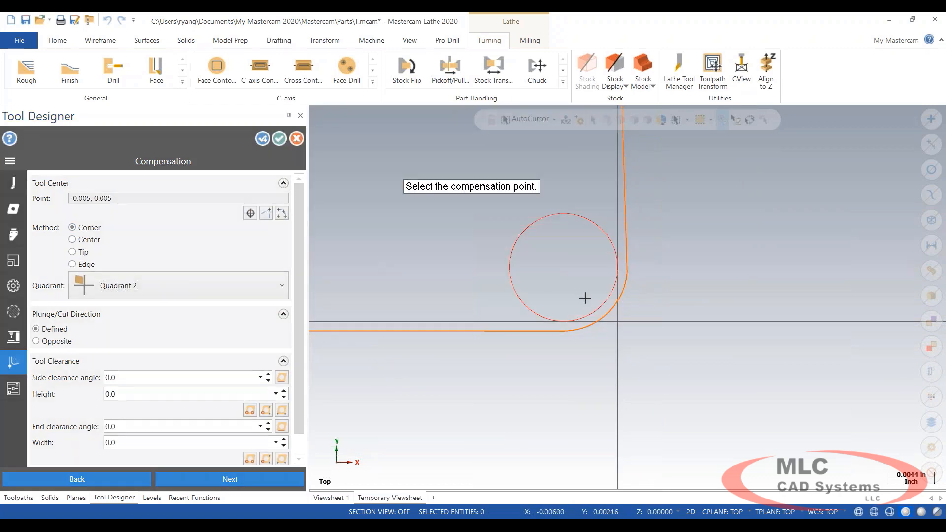
pyautogui.click(564, 269)
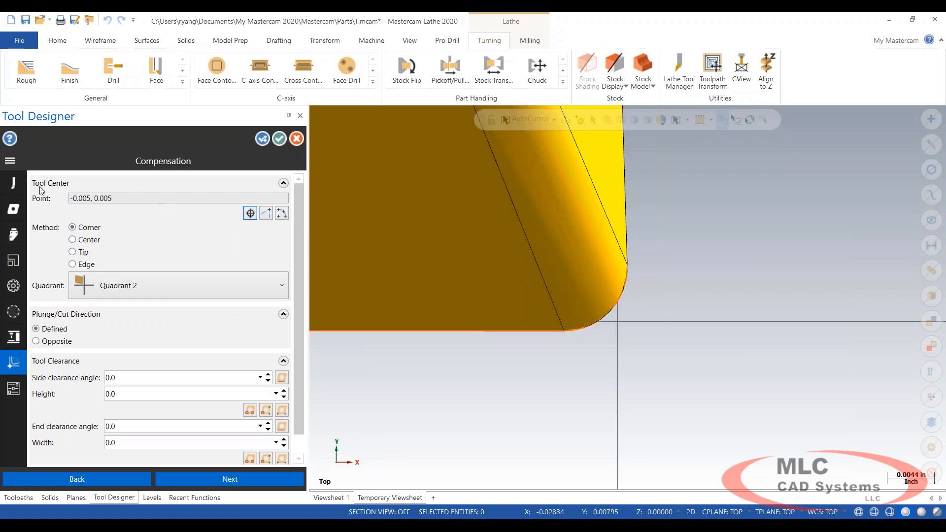
# - Set the insert's corner radius to 0.0078 and return to the tool's Compensation settings
pyautogui.click(14, 209)
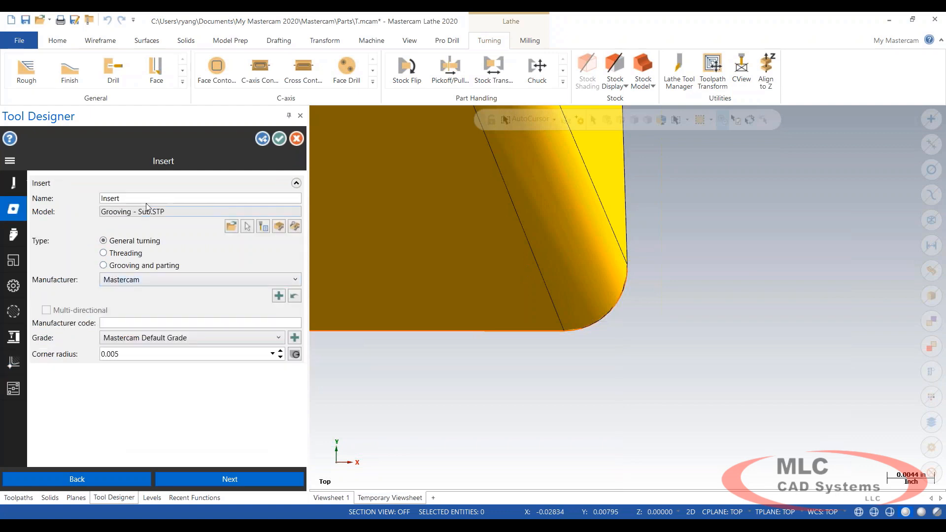
pyautogui.doubleClick(117, 353)
pyautogui.write('.0')
pyautogui.press('Return')
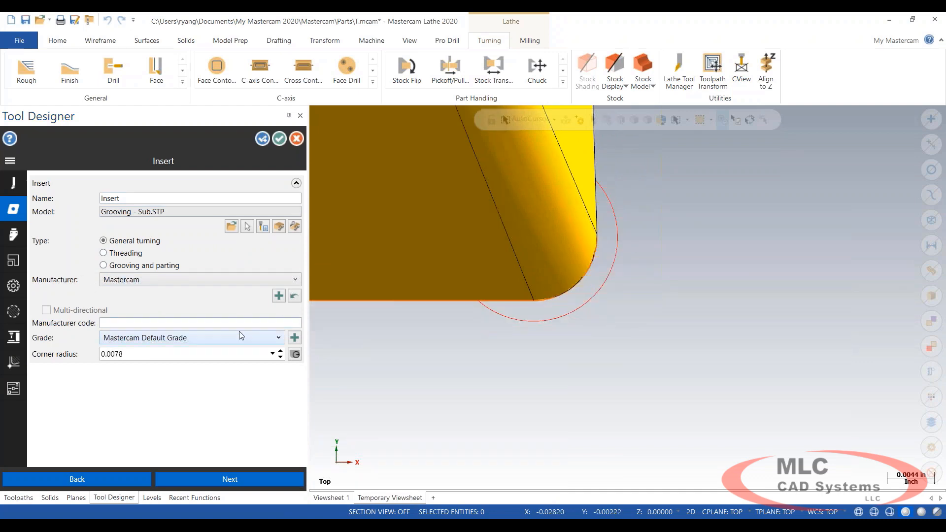
pyautogui.click(14, 337)
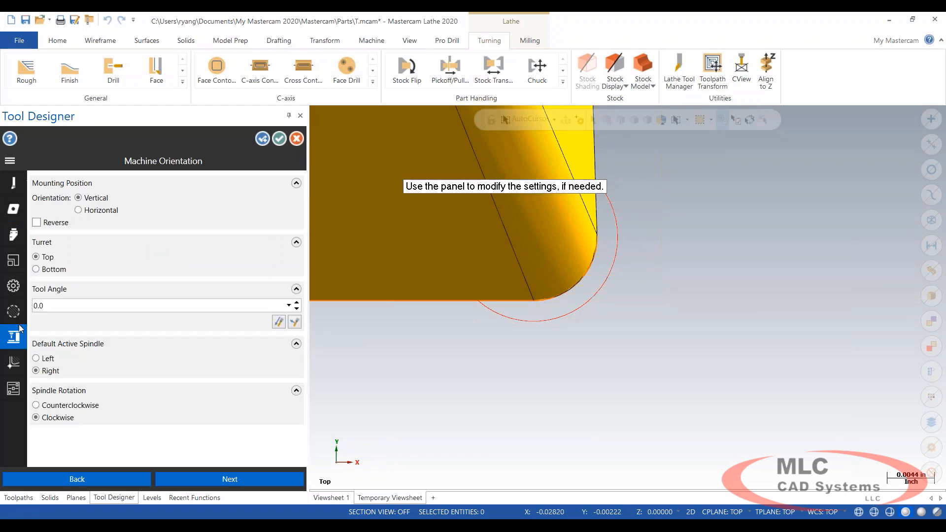
pyautogui.click(14, 363)
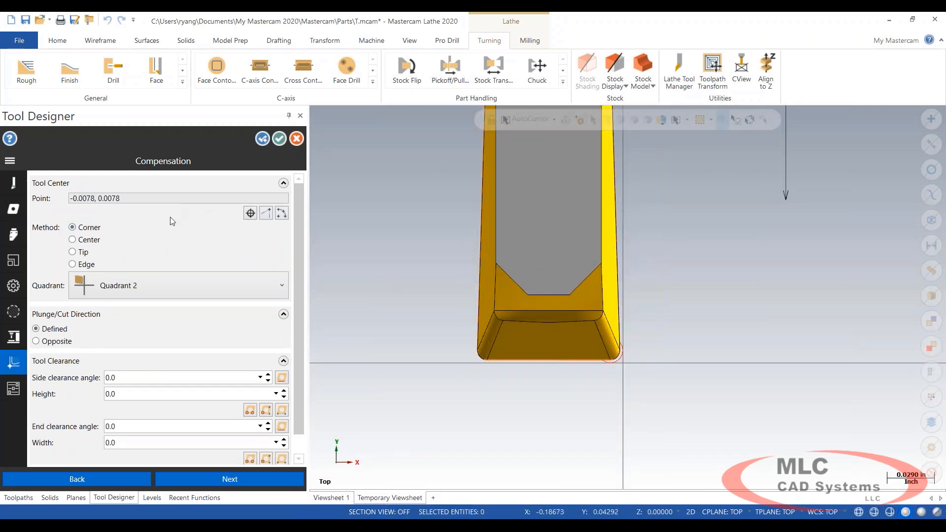
# - Scan the grooving tool's geometry and finish the tool definition in the machine group
pyautogui.scroll(-1, 215, 276)
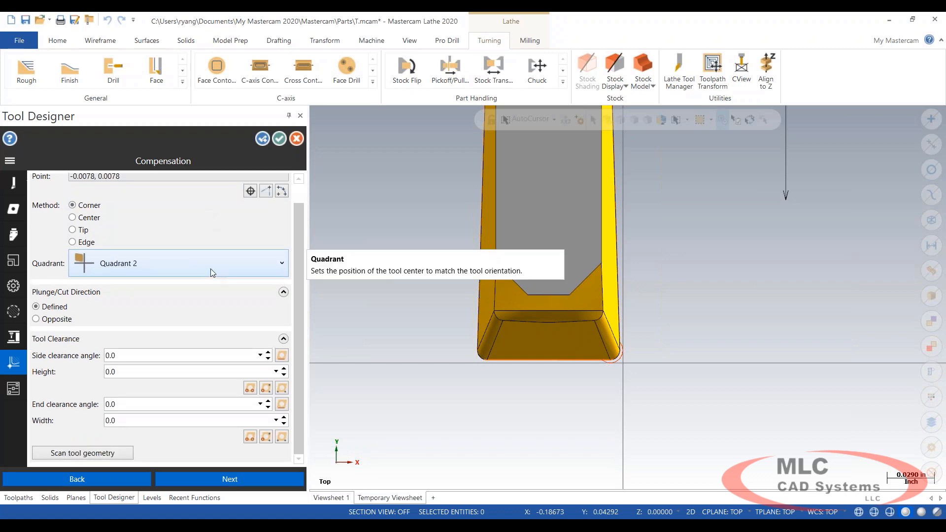
pyautogui.click(82, 453)
pyautogui.click(9, 192)
pyautogui.click(8, 208)
pyautogui.click(9, 225)
pyautogui.click(9, 241)
pyautogui.click(287, 158)
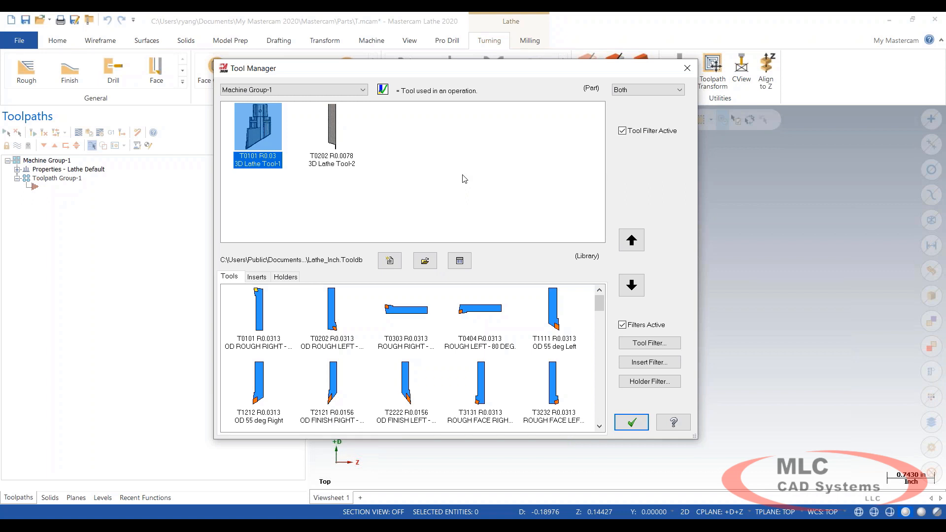
pyautogui.hotkey('alt', 'Tab')
pyautogui.hotkey('alt', 'Tab')
pyautogui.hotkey('alt', 'Tab')
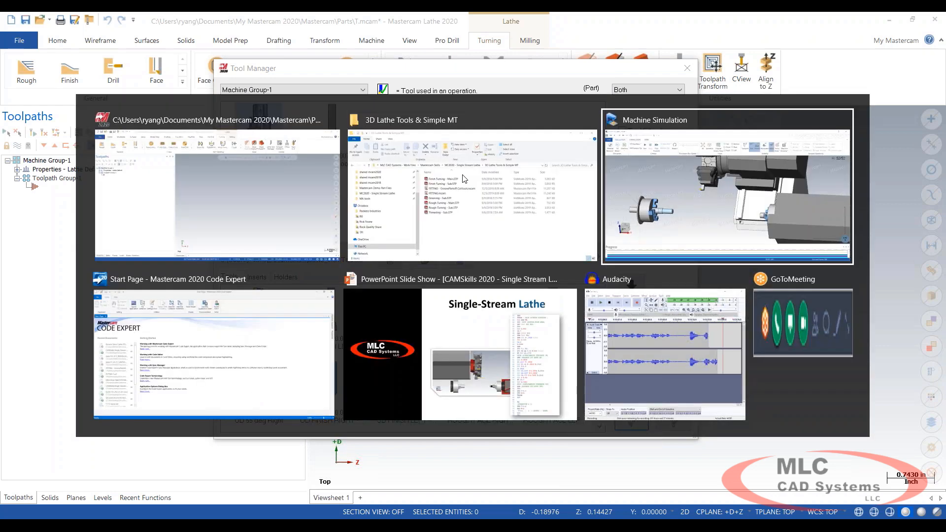
pyautogui.hotkey('alt', 'Tab')
pyautogui.hotkey('alt', 'Tab')
pyautogui.hotkey('alt', 'Tab')
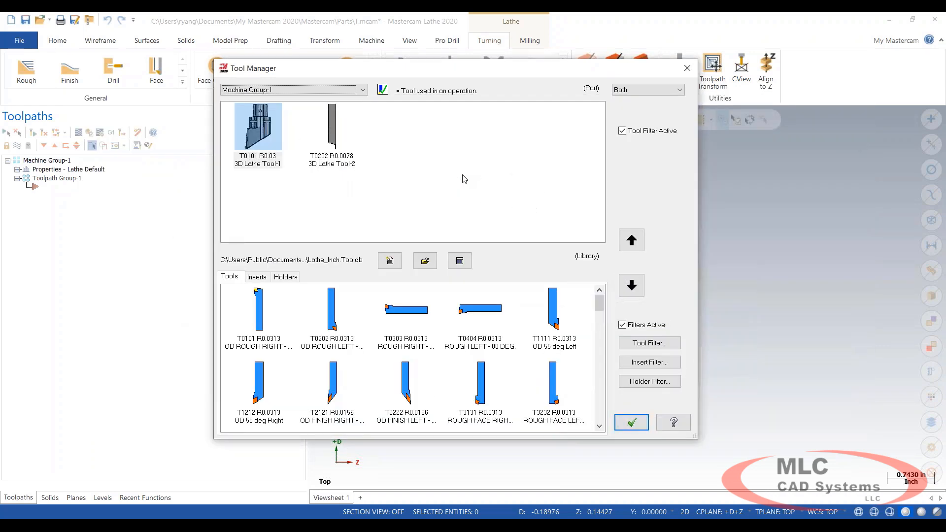
# - Close the Tool Manager and open the recent file FITTING.mcam without saving the changes to T.mcam
pyautogui.press('Escape')
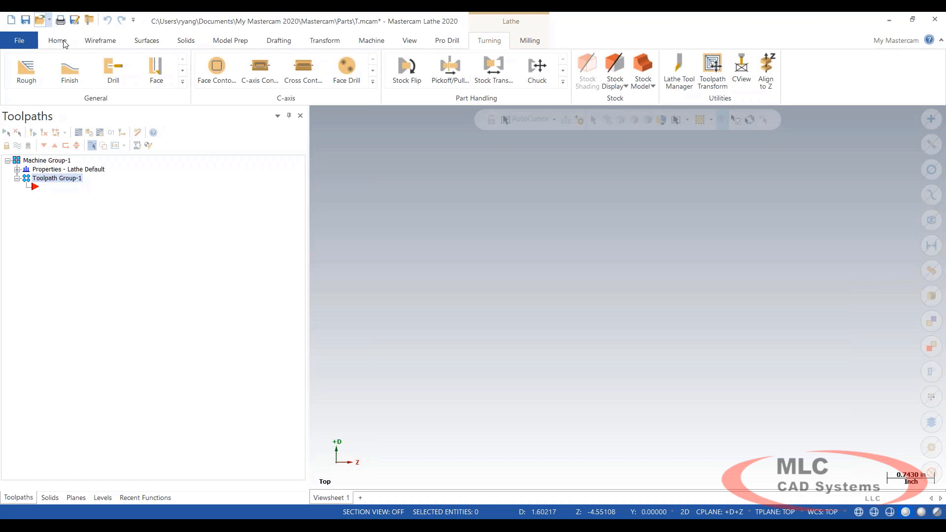
pyautogui.click(49, 19)
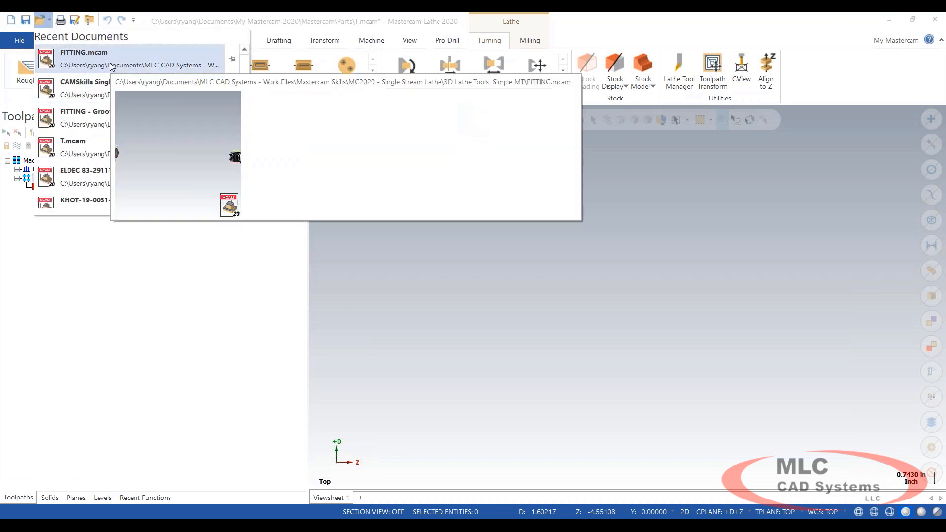
pyautogui.click(106, 69)
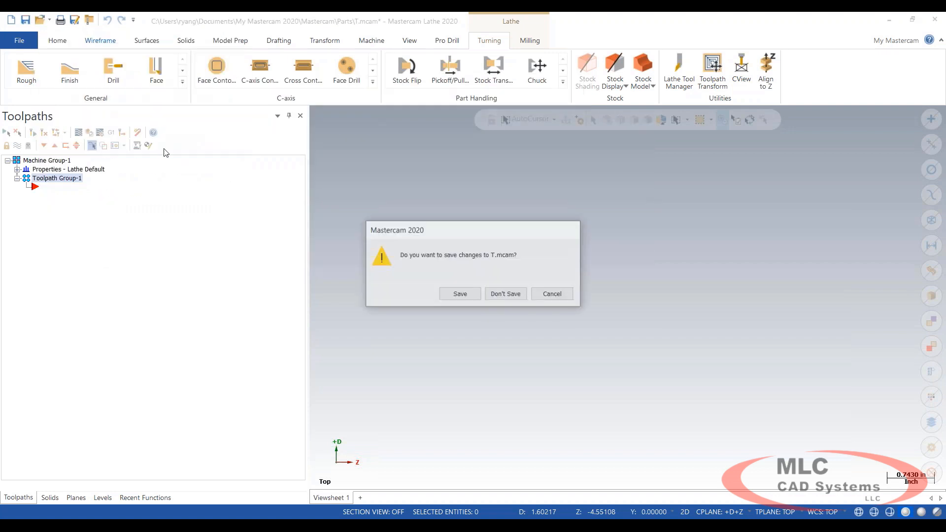
pyautogui.click(523, 294)
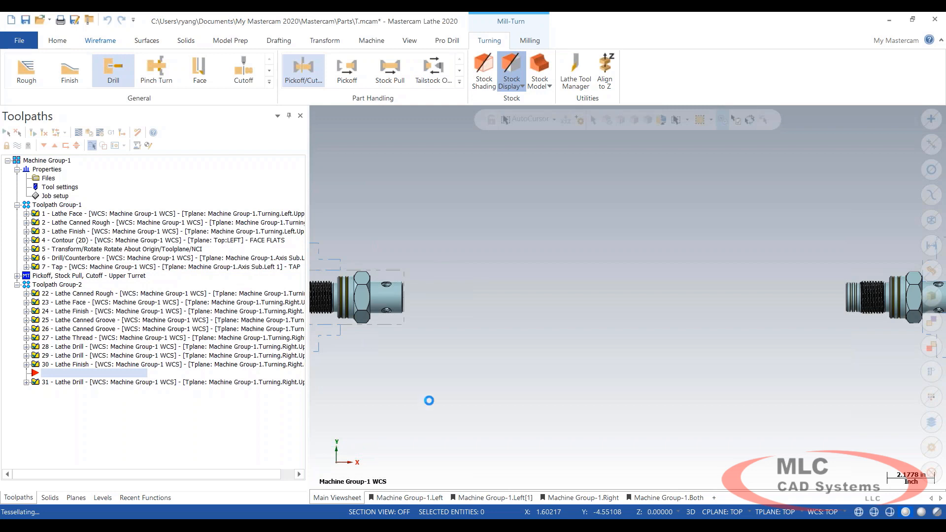
# - Send the FITTING operations to Code Expert's Sync Manager and launch the machine simulation
pyautogui.click(111, 132)
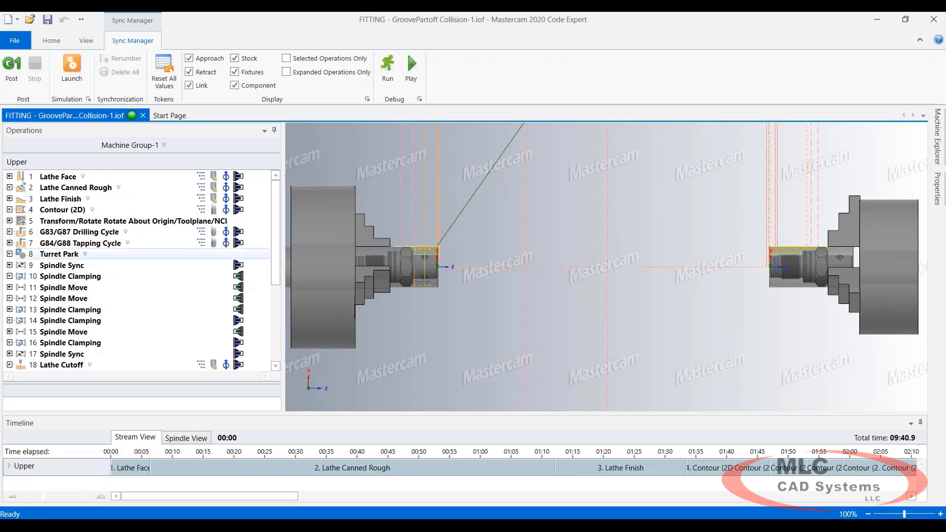
pyautogui.click(66, 73)
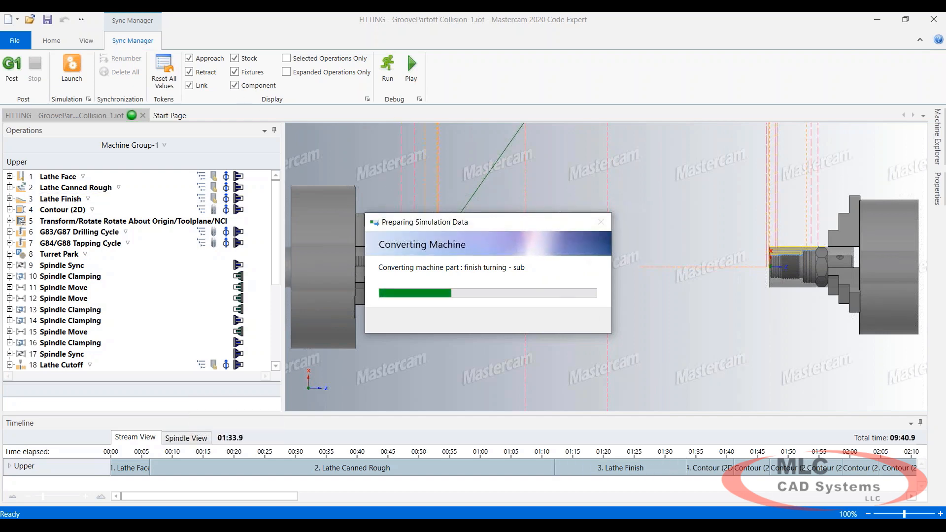
pyautogui.moveTo(684, 526)
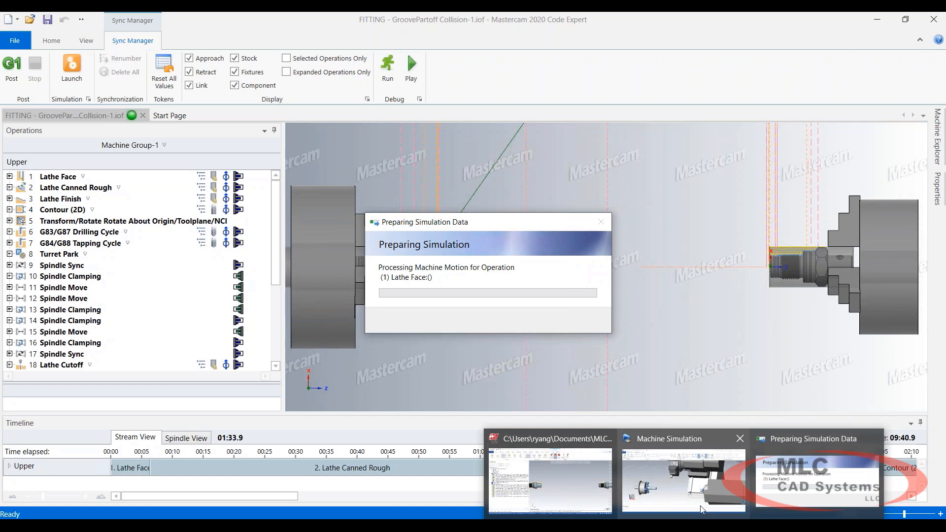
pyautogui.moveTo(698, 507)
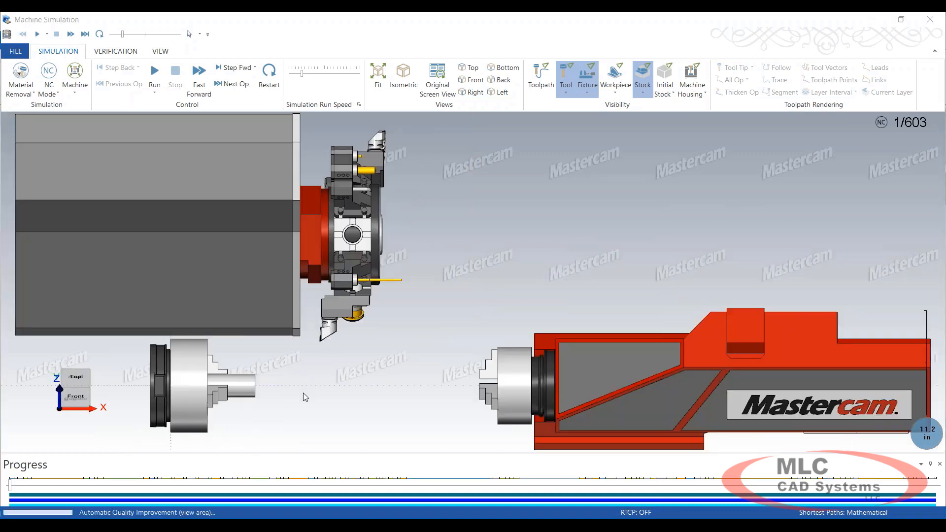
# - Run the machine simulation at a faster speed through the turning operations on the main spindle and pause it
pyautogui.scroll(3, 323, 415)
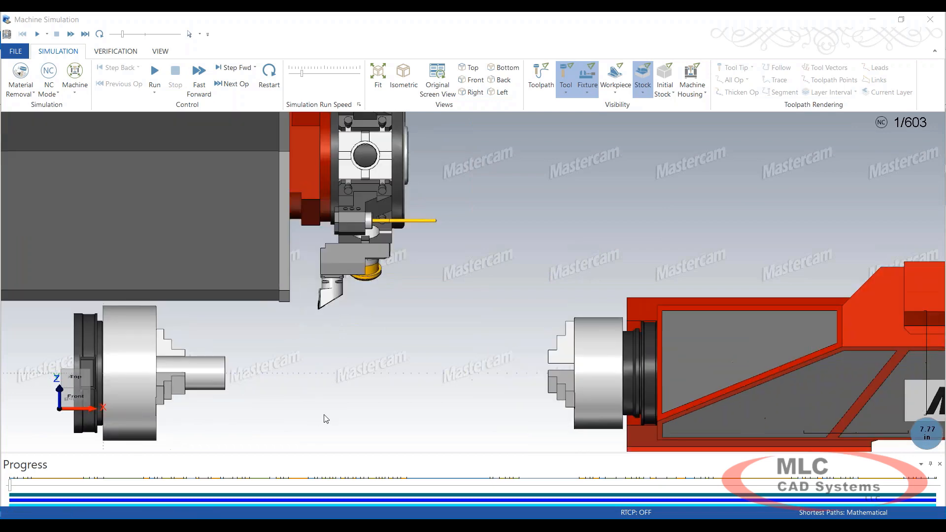
pyautogui.click(155, 74)
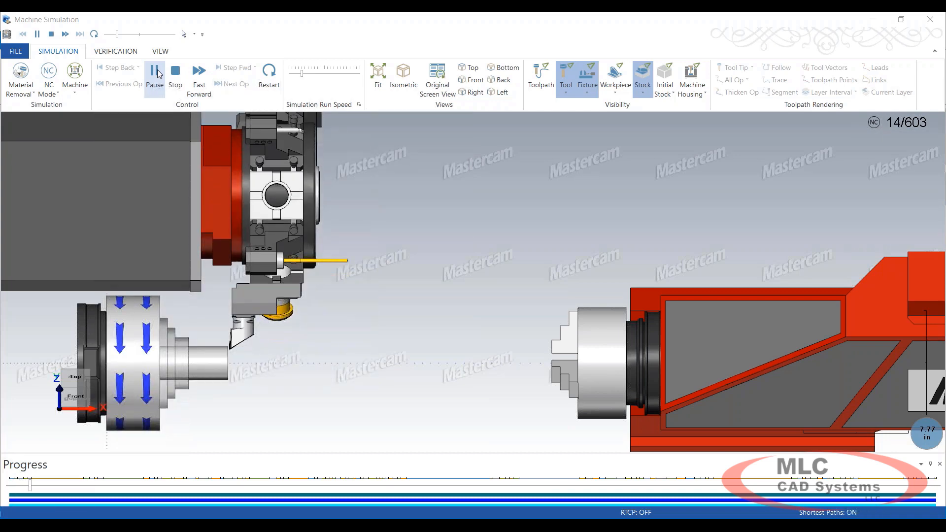
pyautogui.click(321, 72)
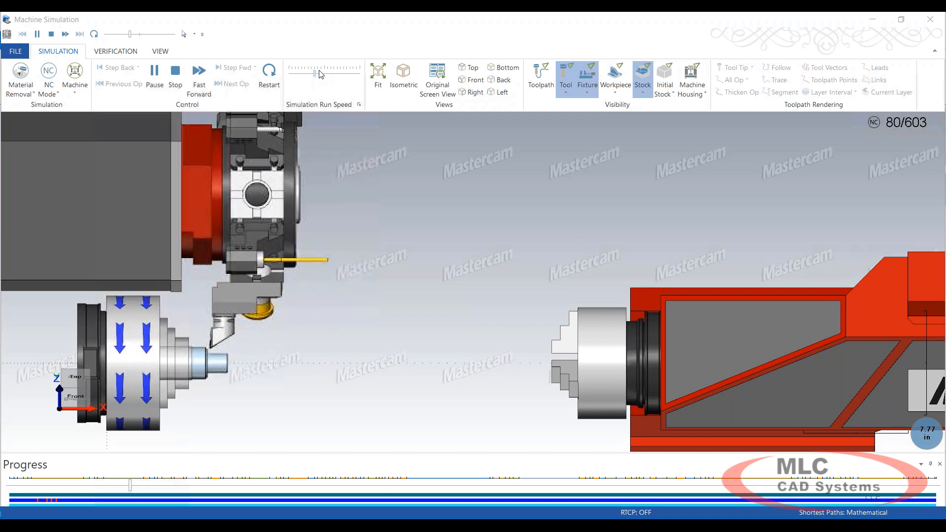
pyautogui.click(154, 73)
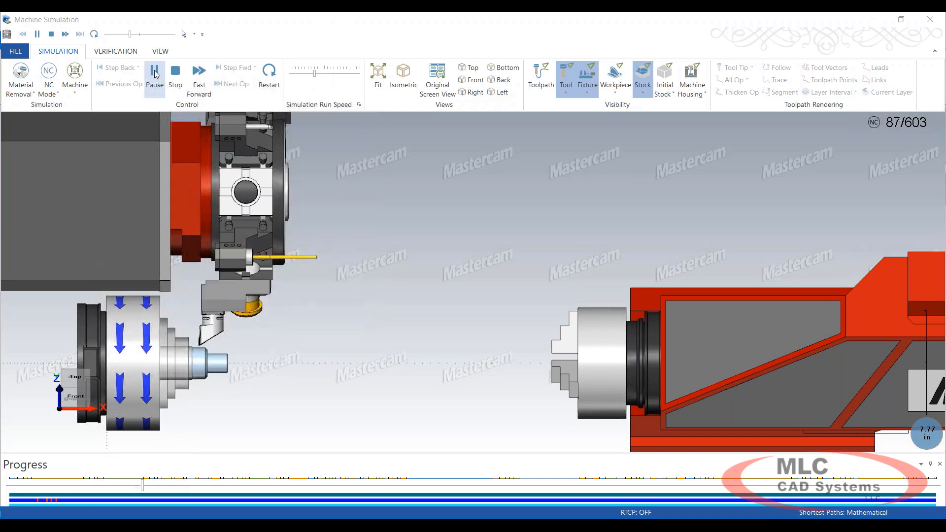
pyautogui.click(155, 73)
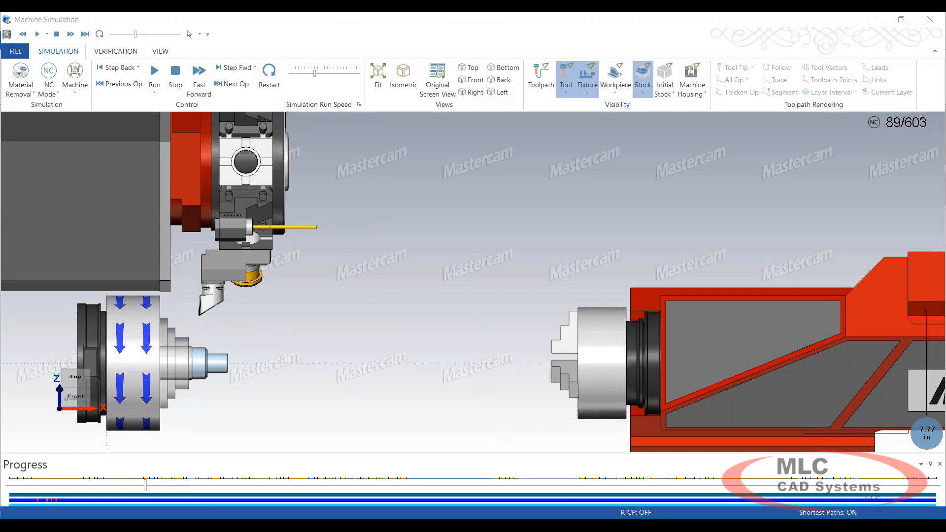
# - Switch back to Mastercam and display the Lathe Face operation on the fitting in an angled 3D view
pyautogui.moveTo(685, 526)
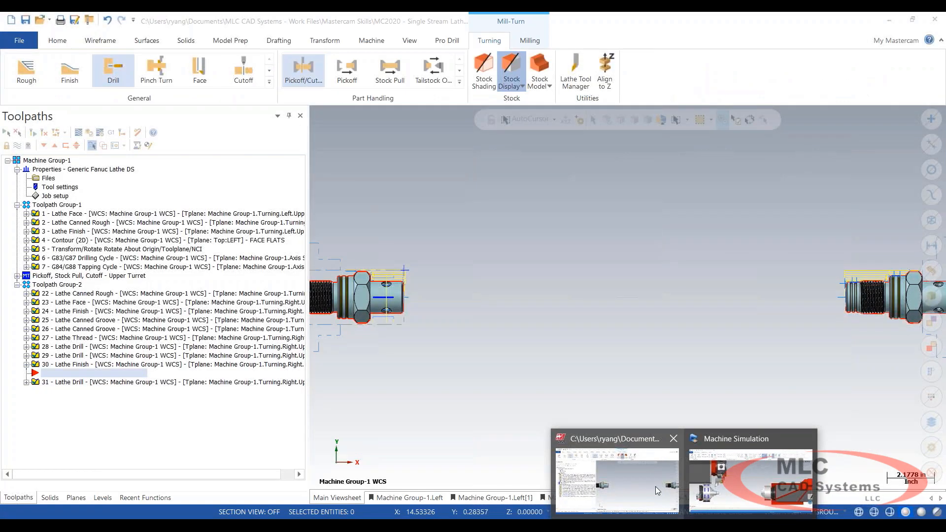
pyautogui.click(658, 489)
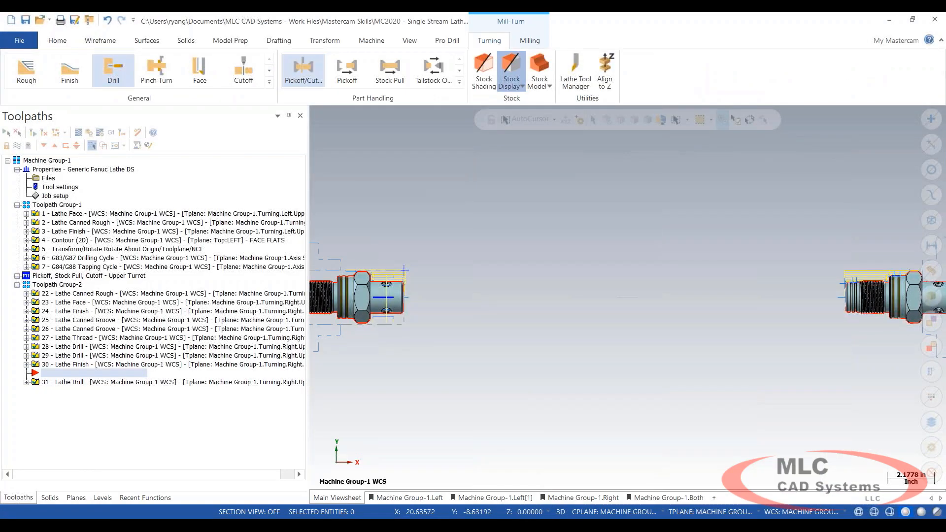
pyautogui.rightClick(74, 217)
pyautogui.click(74, 217)
pyautogui.moveTo(430, 286); pyautogui.dragTo(372, 237, button='middle')
pyautogui.scroll(3, 372, 236)
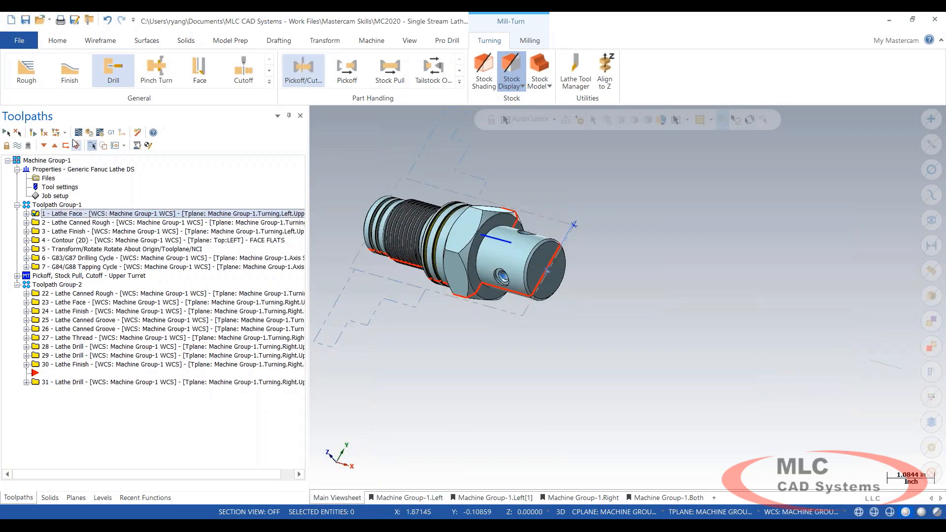
# - Backplot the Lathe Canned Rough and Lathe Finish operations in Toolpath Group-1 with the tool holder shown, then close Backplot
pyautogui.click(84, 224)
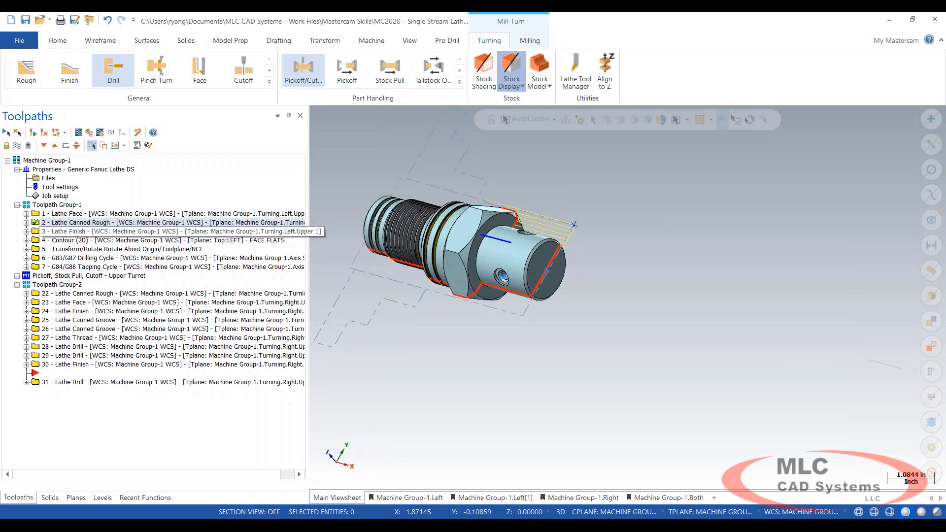
pyautogui.keyDown('ctrl'); pyautogui.click(84, 231); pyautogui.keyUp('ctrl')
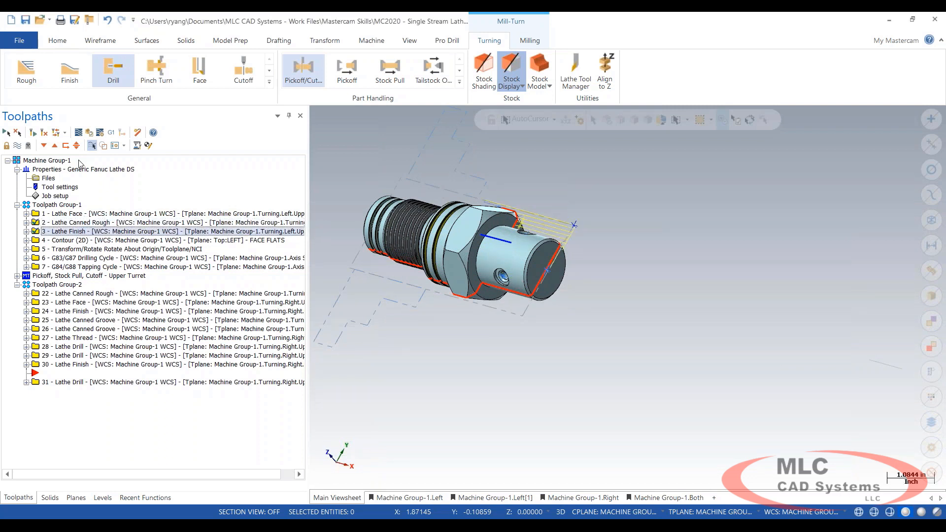
pyautogui.click(80, 134)
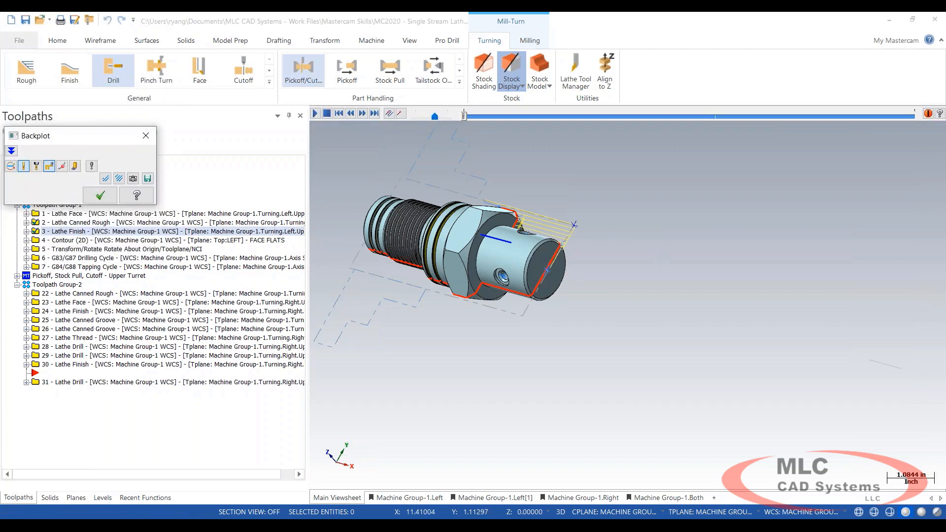
pyautogui.click(37, 169)
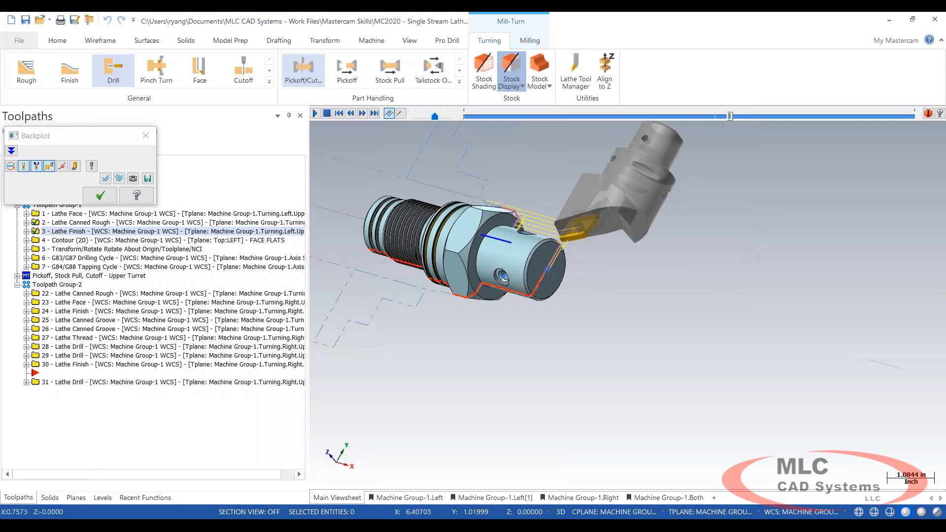
pyautogui.click(100, 195)
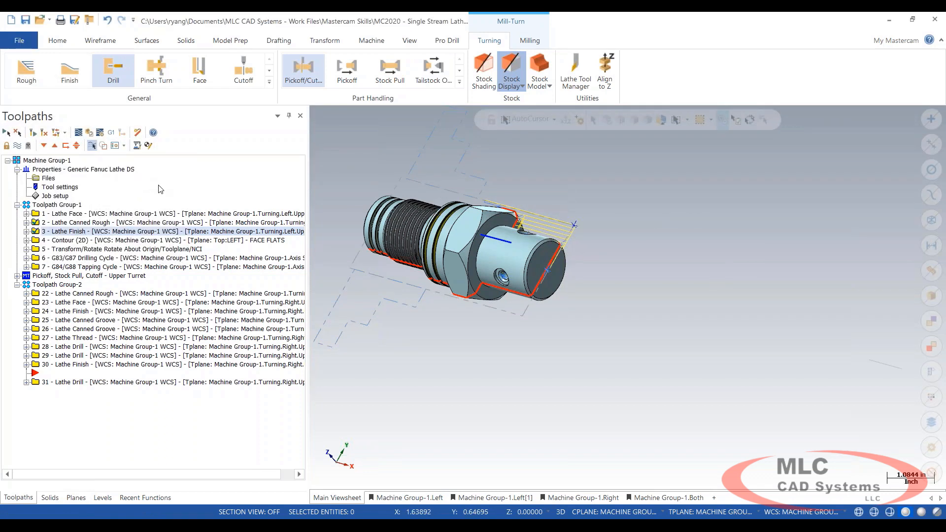
# - Create a new machine reference position in the Machine Reference Position Manager and name it MAIN - NO RETRACT
pyautogui.click(149, 146)
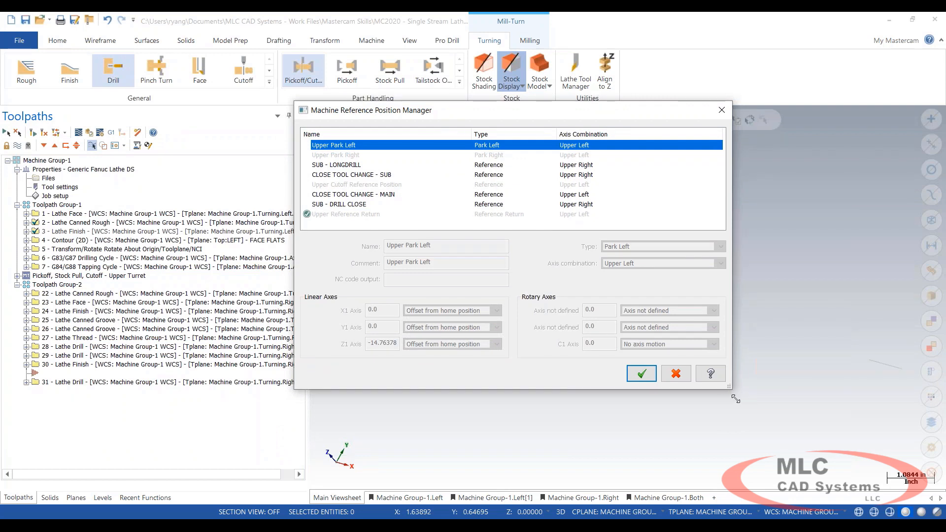
pyautogui.moveTo(735, 399); pyautogui.dragTo(789, 466)
pyautogui.click(463, 239)
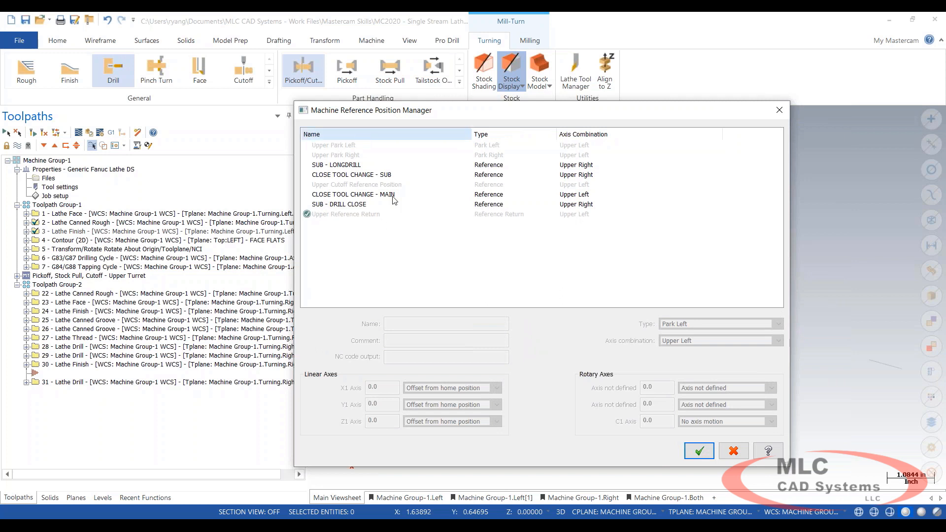
pyautogui.rightClick(385, 250)
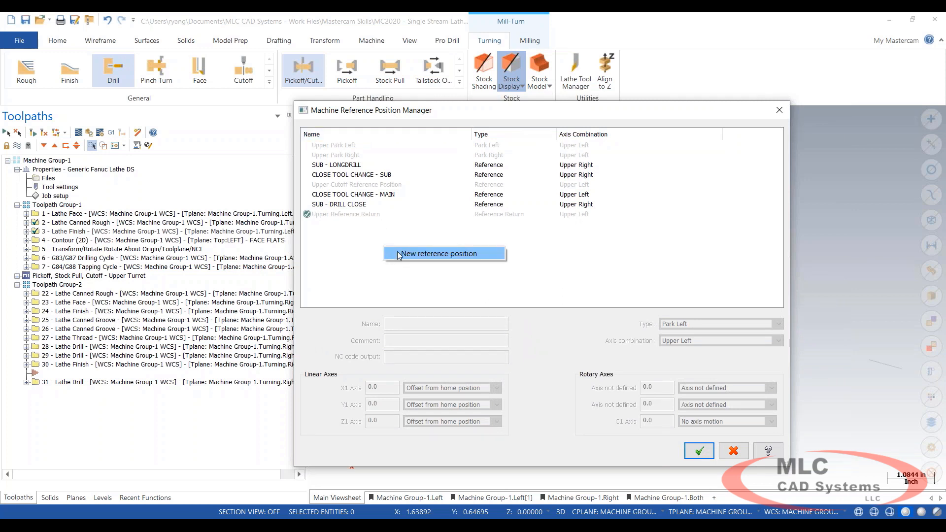
pyautogui.click(397, 251)
pyautogui.tripleClick(477, 322)
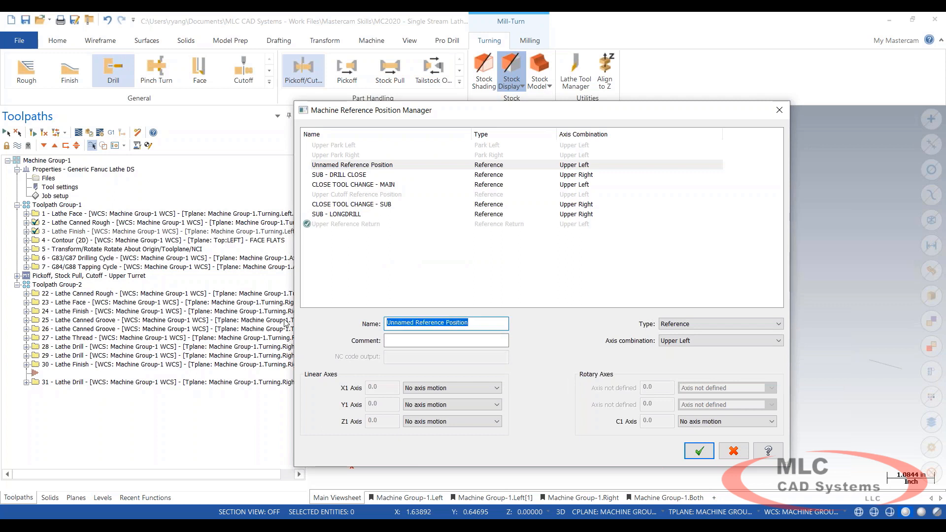
pyautogui.write('mai')
pyautogui.press('BackSpace')
pyautogui.press('BackSpace')
pyautogui.press('BackSpace')
pyautogui.write('MIAN')
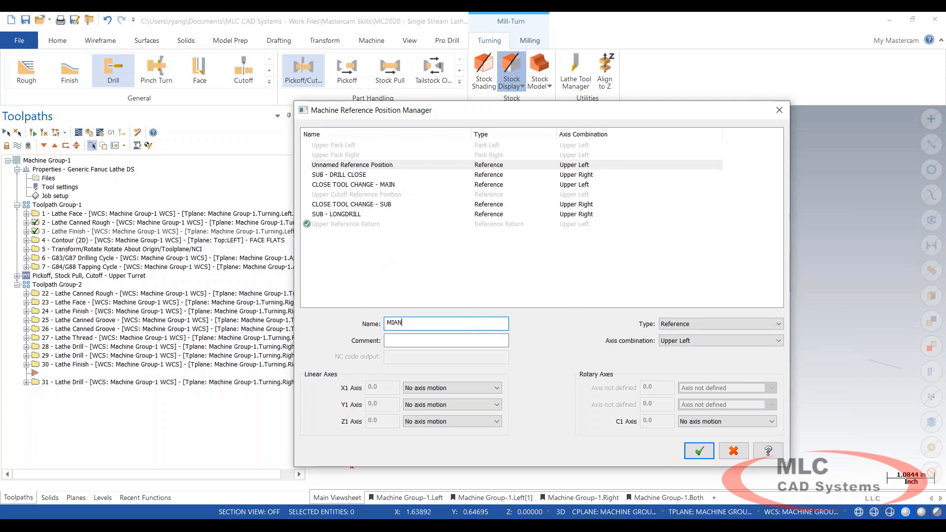
pyautogui.press('BackSpace')
pyautogui.write('AIN - NO RETRACT')
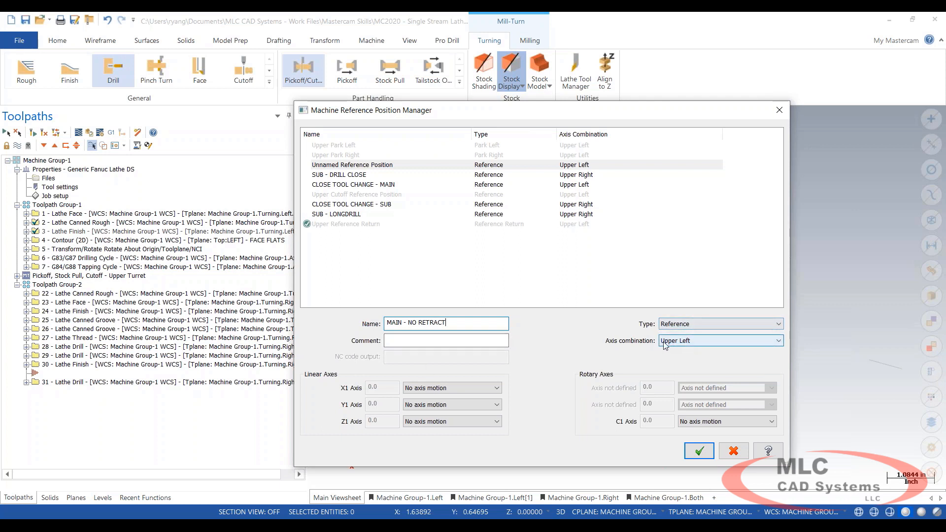
# - Keep the MAIN - NO RETRACT position on the Upper Left axis combination with no axis motion on any axis, and accept the reference positions
pyautogui.click(733, 341)
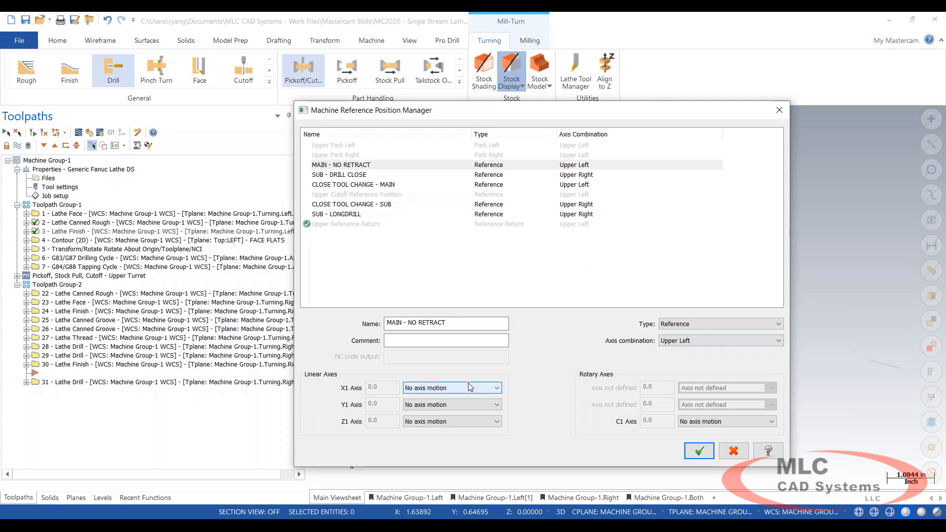
pyautogui.click(482, 391)
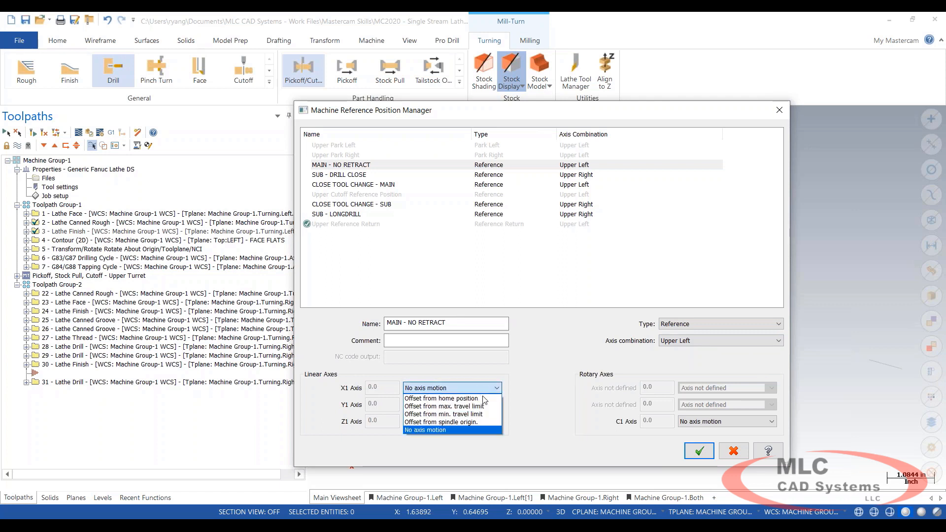
pyautogui.click(476, 404)
pyautogui.click(494, 389)
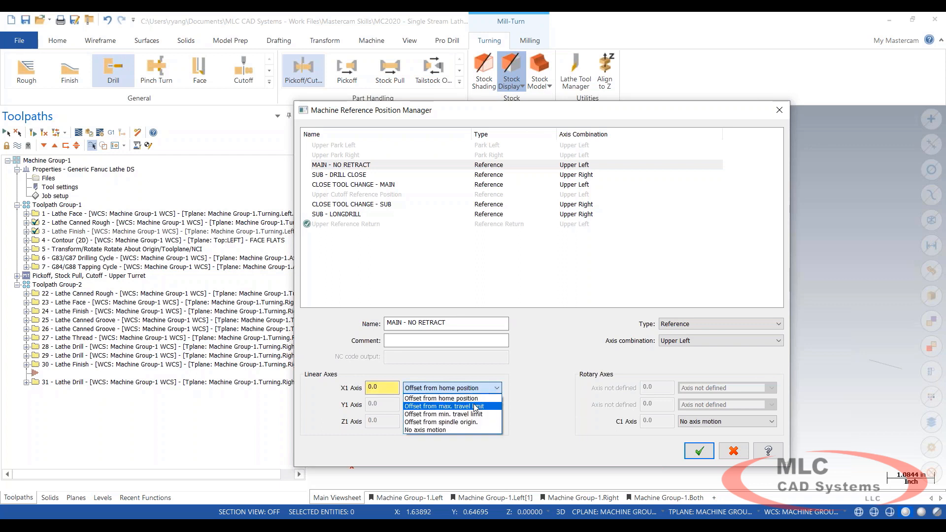
pyautogui.click(458, 429)
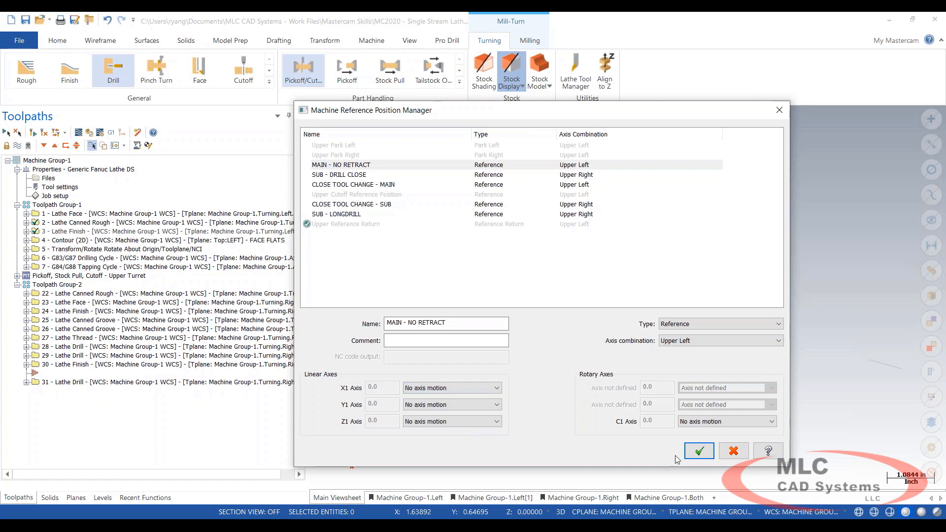
pyautogui.click(708, 456)
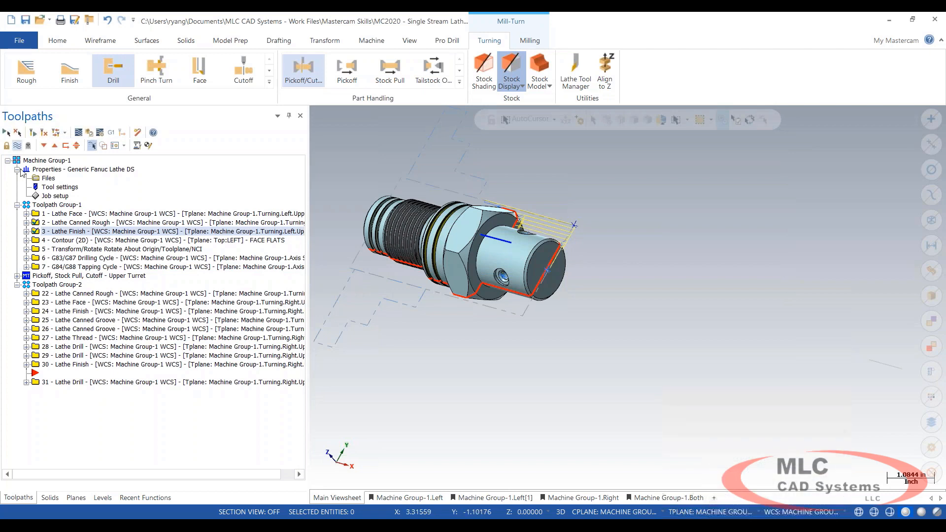
# - Send all operations to Code Expert's Sync Manager and expand the Lathe Canned Rough and Lathe Finish operations
pyautogui.click(6, 132)
pyautogui.click(108, 135)
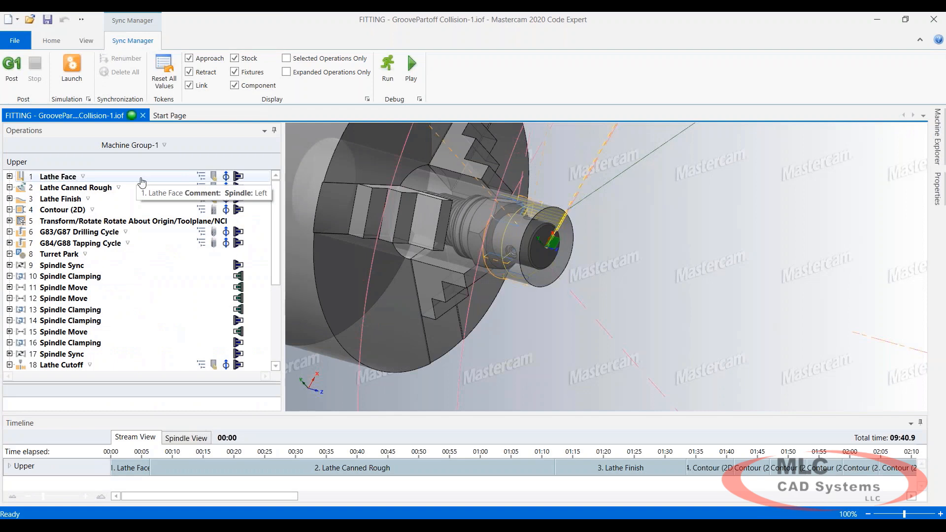
pyautogui.click(9, 198)
pyautogui.click(9, 188)
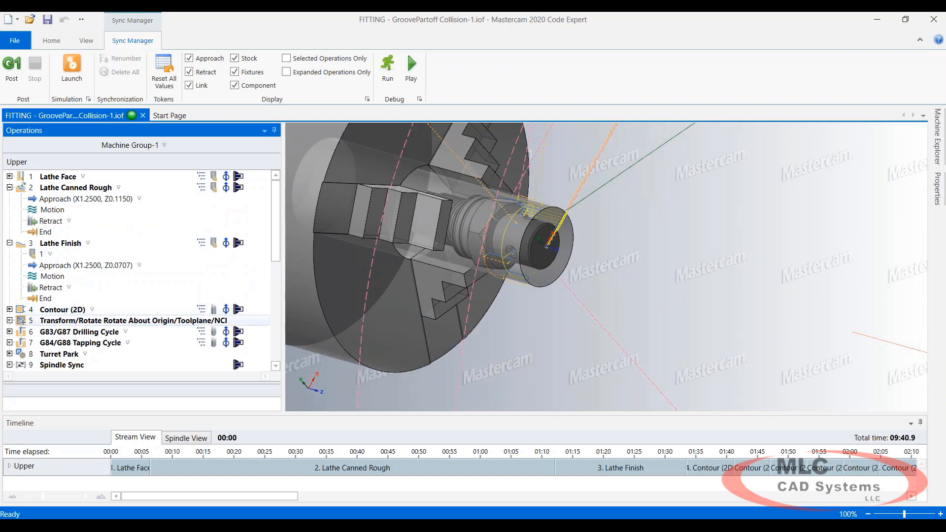
# - Set the ending reference position in the Lathe Canned Rough operation's retract to MAIN - NO RETRACT
pyautogui.click(66, 221)
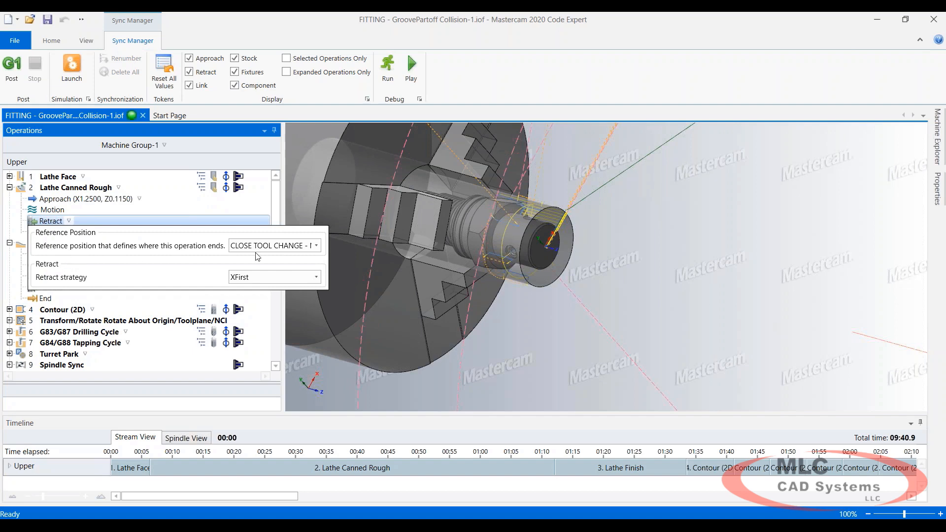
pyautogui.click(315, 247)
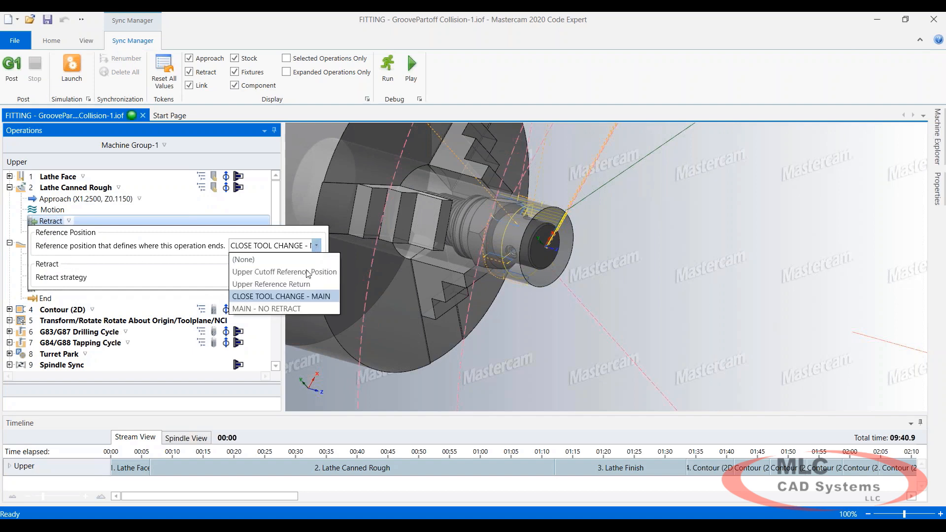
pyautogui.click(285, 309)
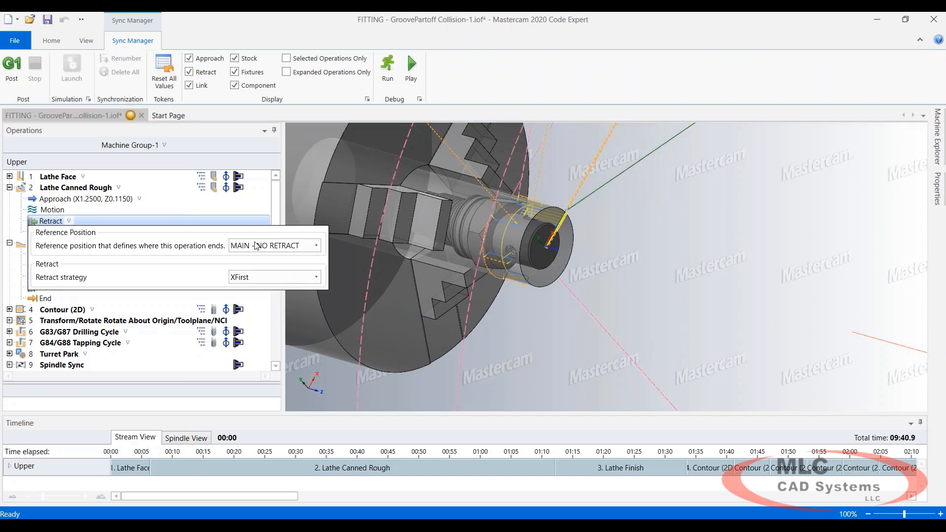
pyautogui.click(193, 222)
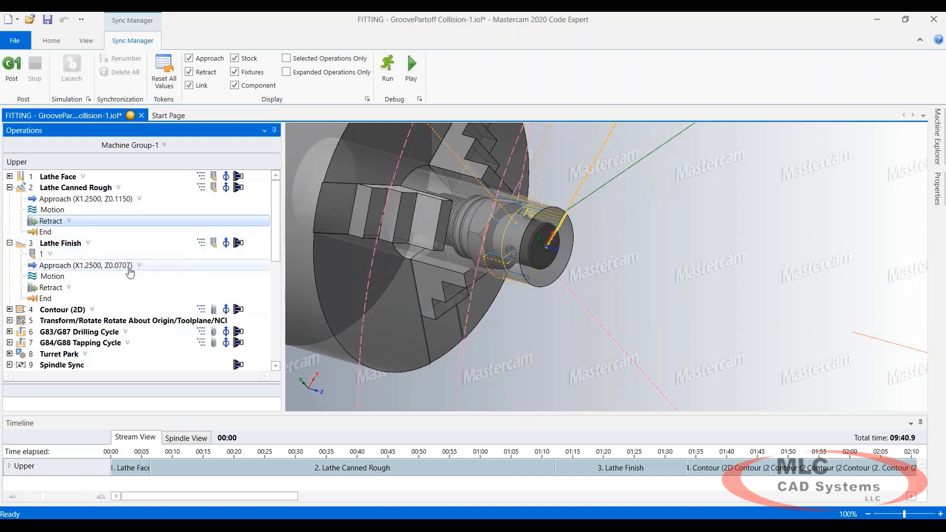
# - Set the reference position where the Lathe Finish operation begins to MAIN - NO RETRACT
pyautogui.click(98, 265)
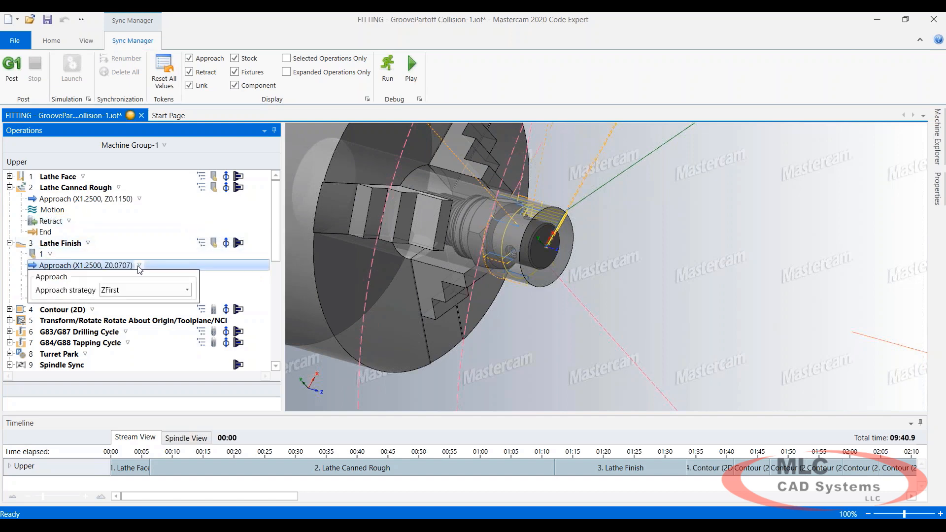
pyautogui.click(87, 244)
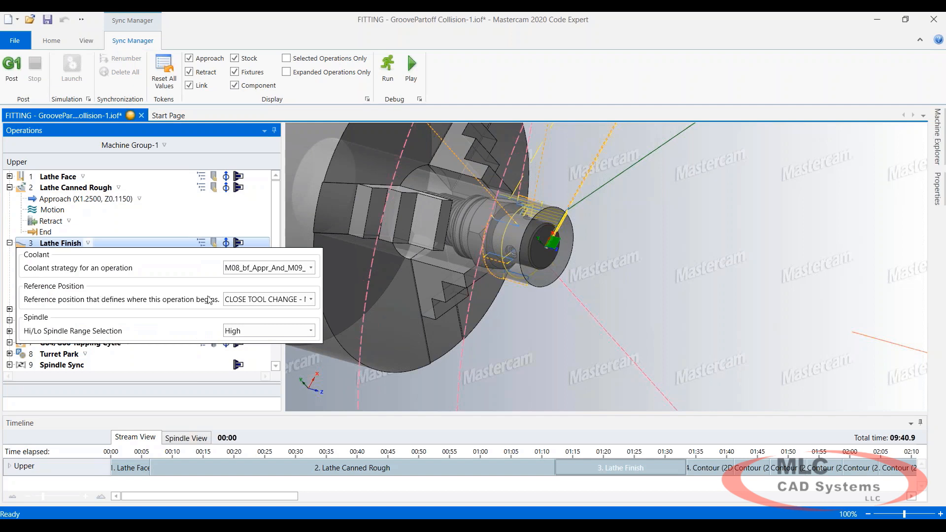
pyautogui.click(310, 299)
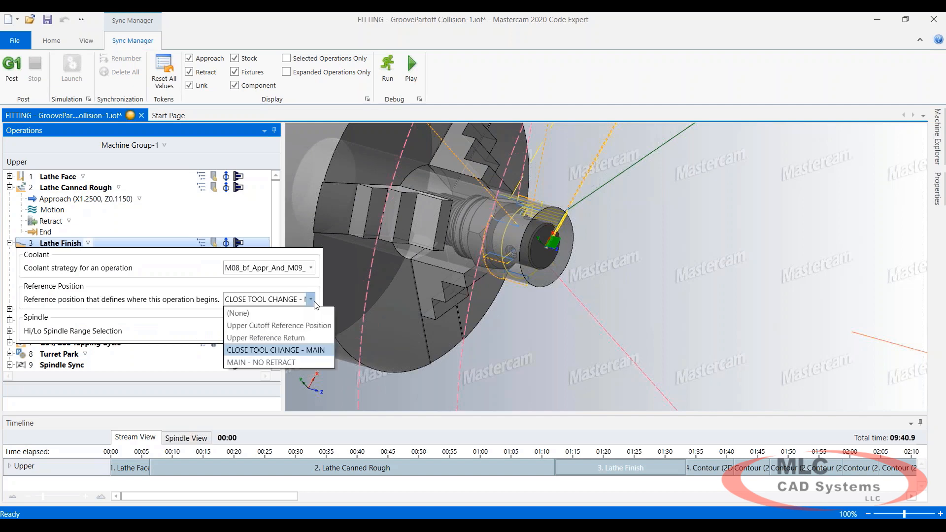
pyautogui.click(285, 363)
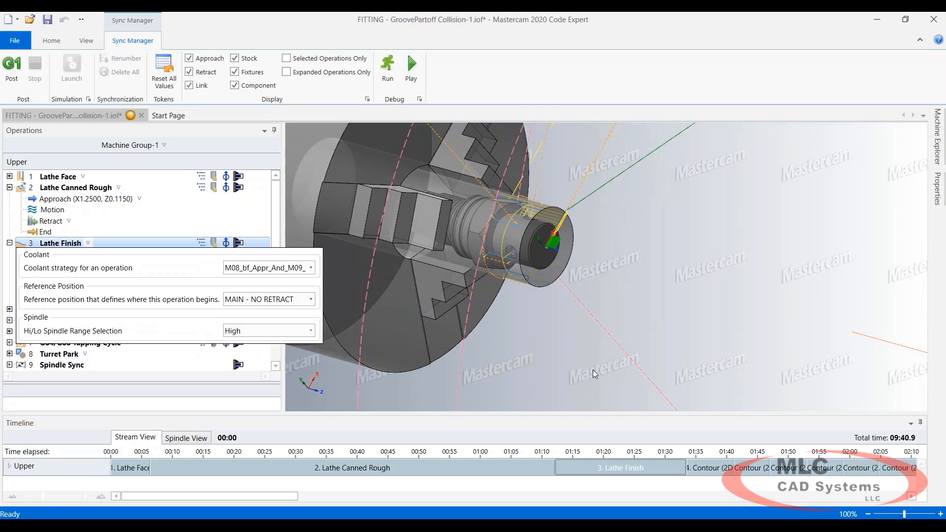
pyautogui.click(570, 333)
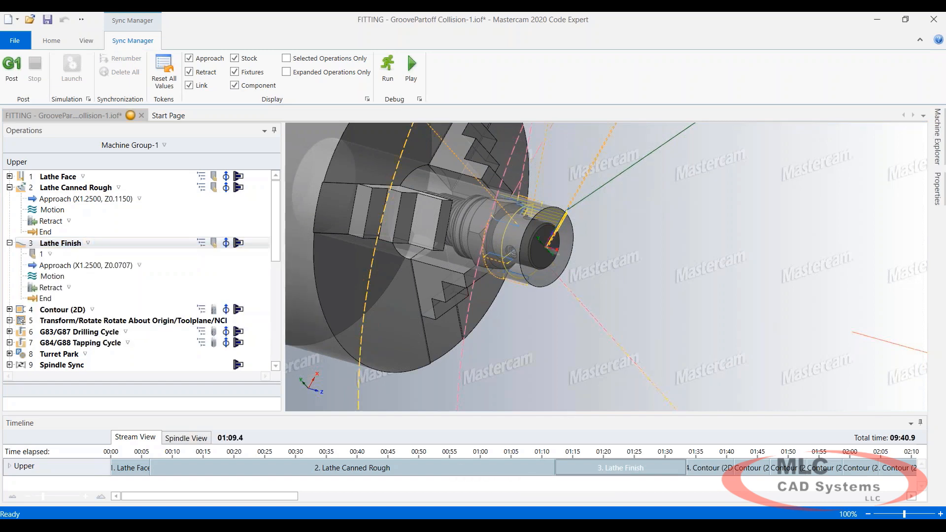
# - Save the synchronized FITTING file and post it to NC code
pyautogui.click(47, 23)
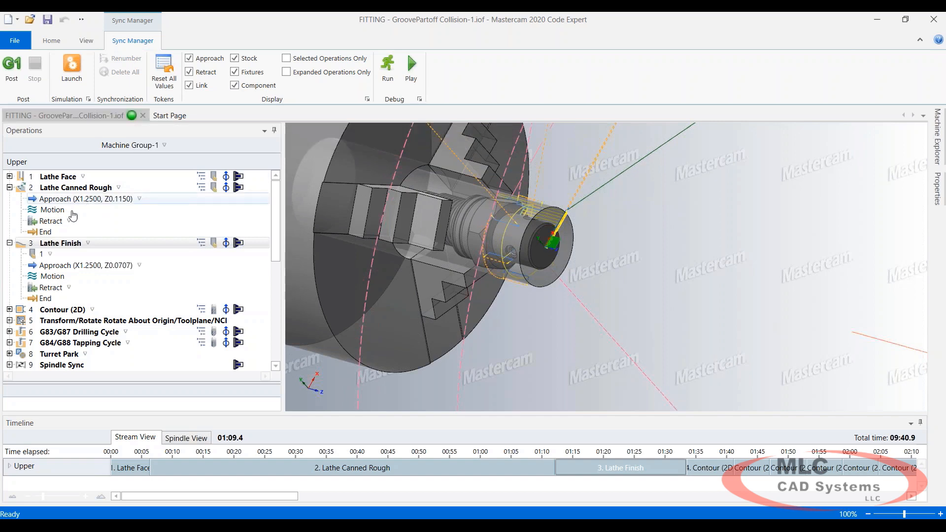
pyautogui.click(13, 63)
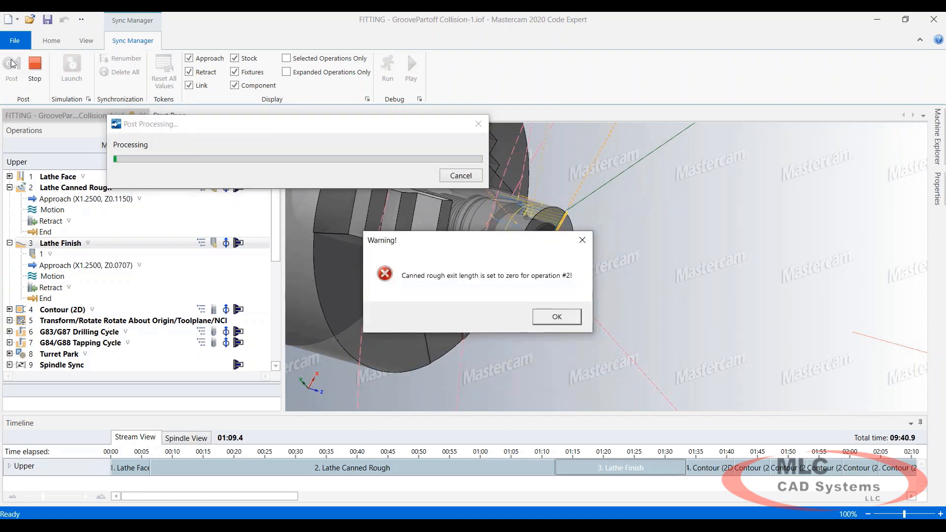
pyautogui.press('Return')
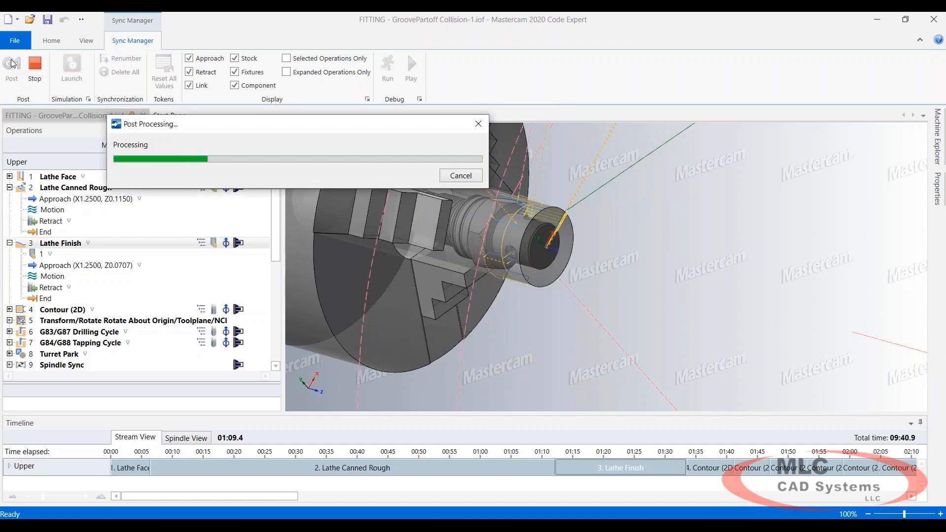
pyautogui.press('Return')
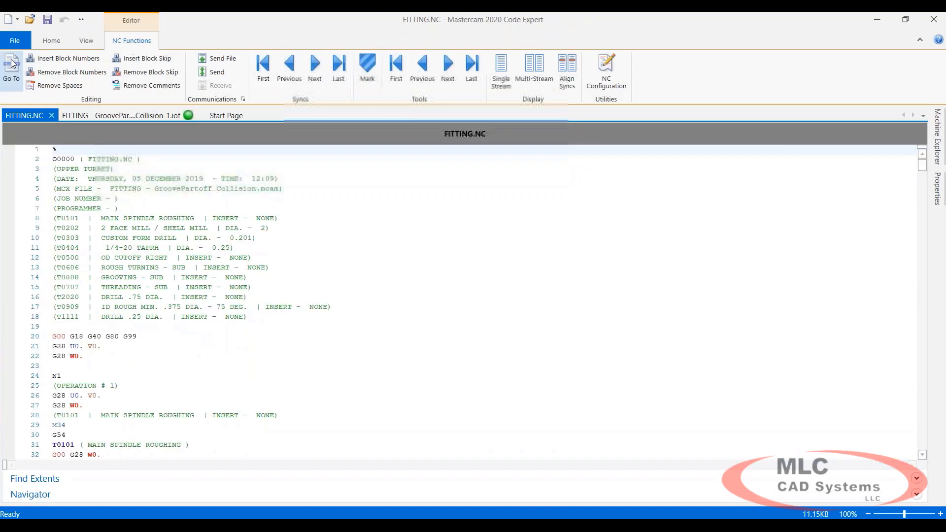
# - Examine the posted FITTING.NC code for the G53 retract lines between operations 2 and 3
pyautogui.keyDown('ctrl'); pyautogui.scroll(3, 270, 245); pyautogui.keyUp('ctrl')
pyautogui.scroll(-6, 289, 259)
pyautogui.scroll(-2, 289, 259)
pyautogui.scroll(-3, 288, 258)
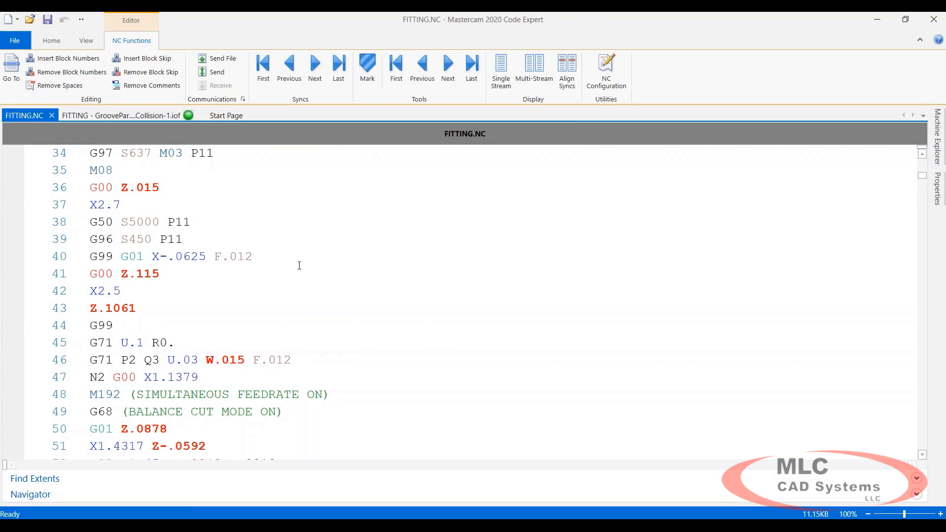
pyautogui.scroll(-7, 242, 232)
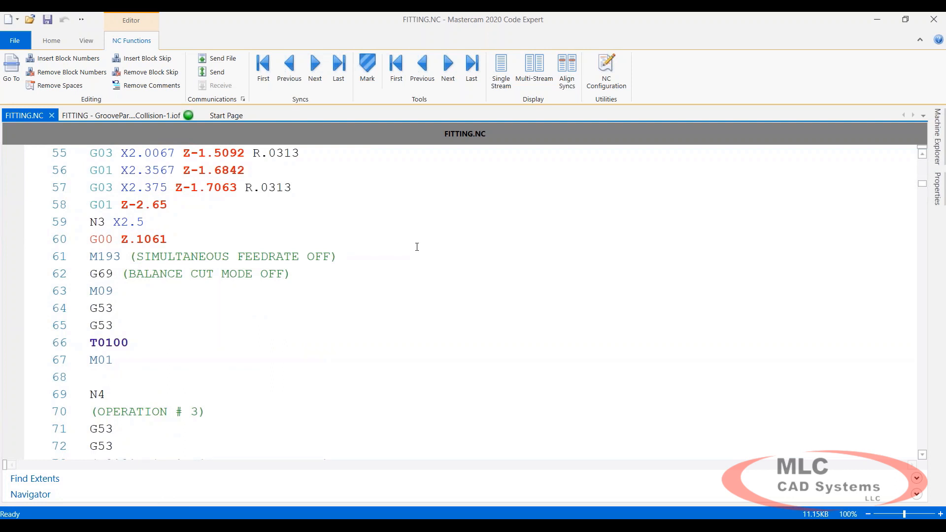
pyautogui.moveTo(141, 328); pyautogui.dragTo(81, 309)
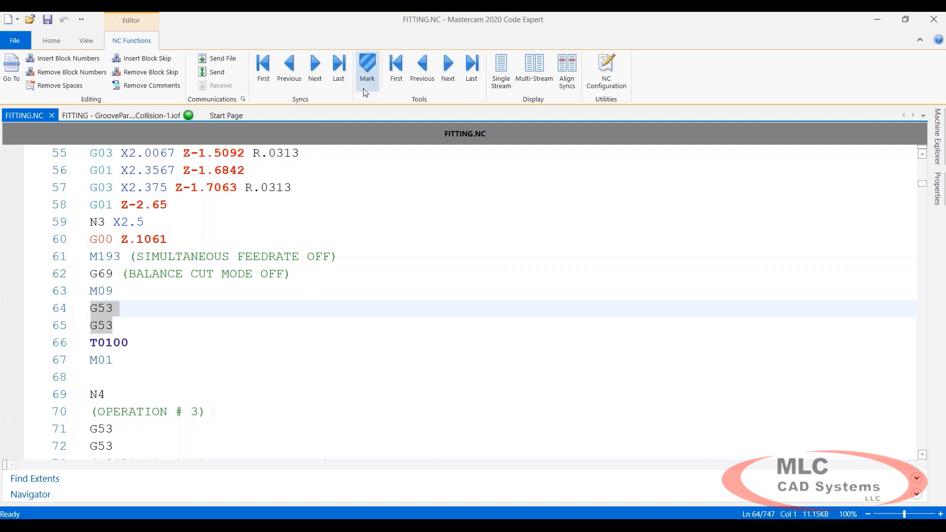
pyautogui.click(496, 221)
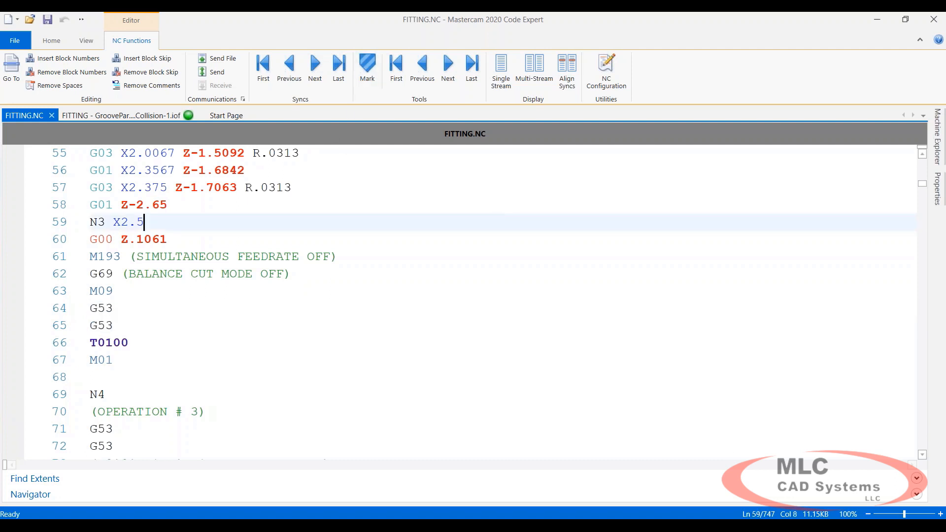
# - Switch to Mastercam and open the Tool Setup Manager for the Upper Turret, then close it
pyautogui.click(614, 473)
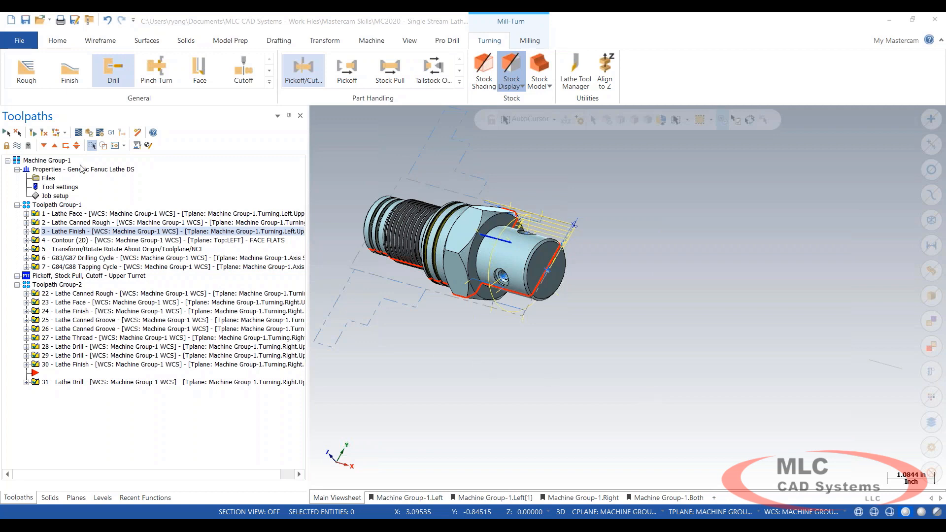
pyautogui.click(104, 146)
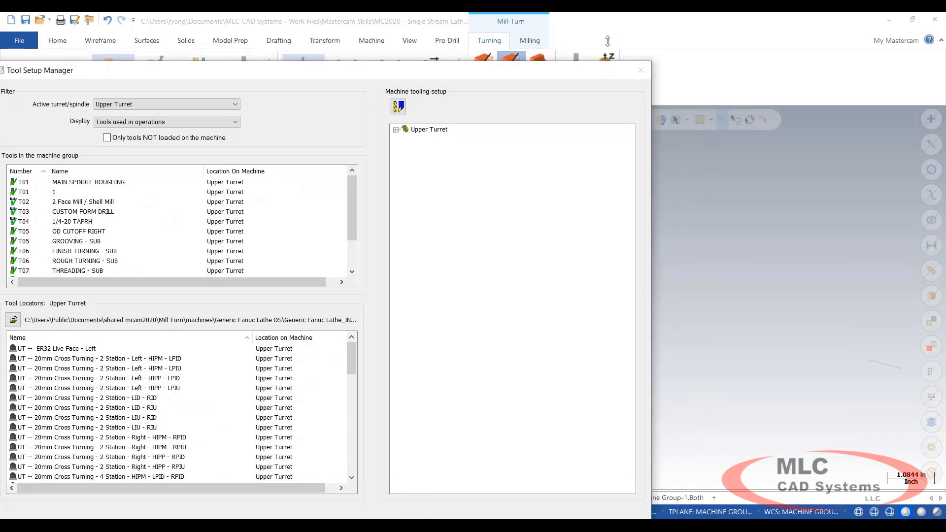
pyautogui.moveTo(608, 41); pyautogui.dragTo(589, 16)
pyautogui.moveTo(583, 97); pyautogui.dragTo(590, 27)
pyautogui.click(602, 489)
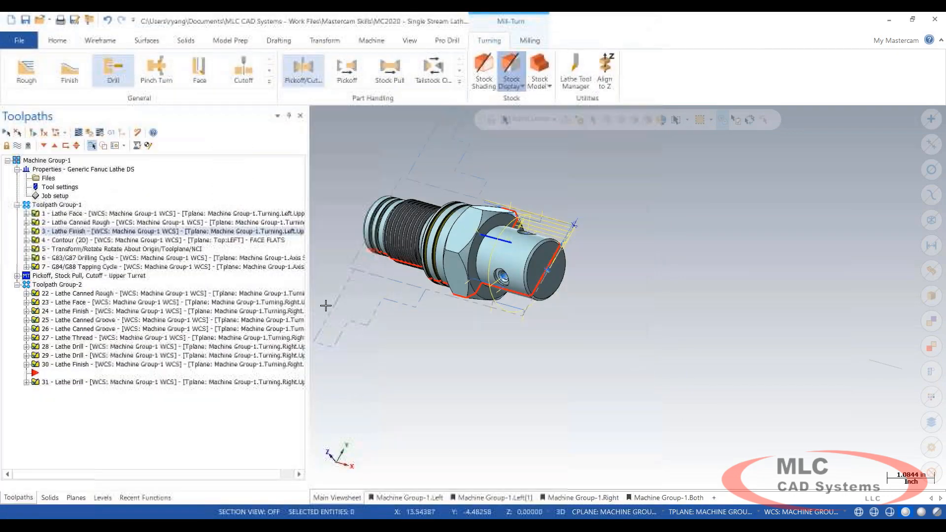
# - Review the axis settings of the MAIN - NO RETRACT, SUB - DRILL CLOSE and CLOSE TOOL CHANGE - MAIN reference positions
pyautogui.click(148, 145)
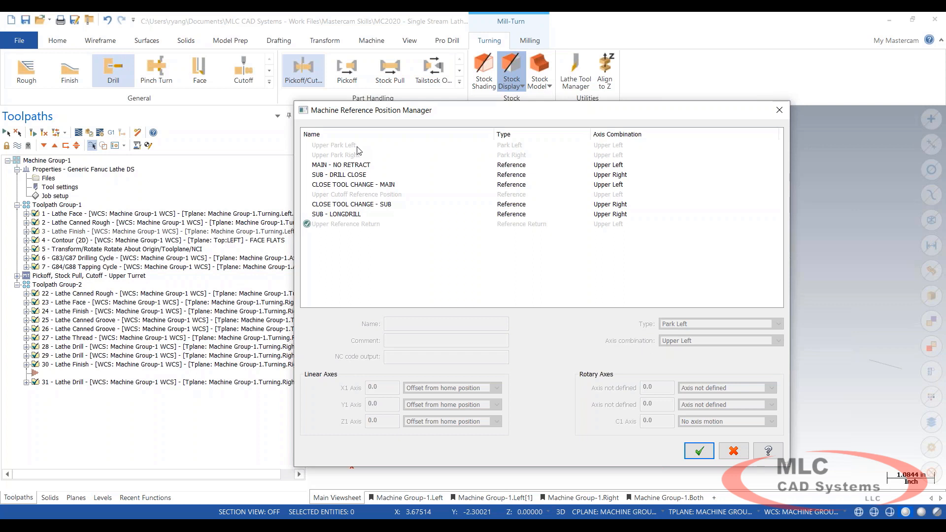
pyautogui.click(361, 166)
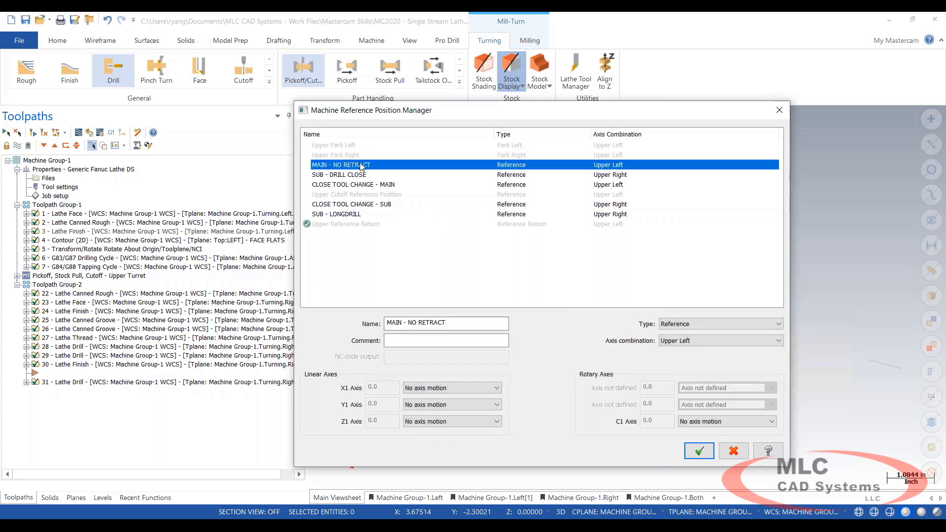
pyautogui.click(366, 176)
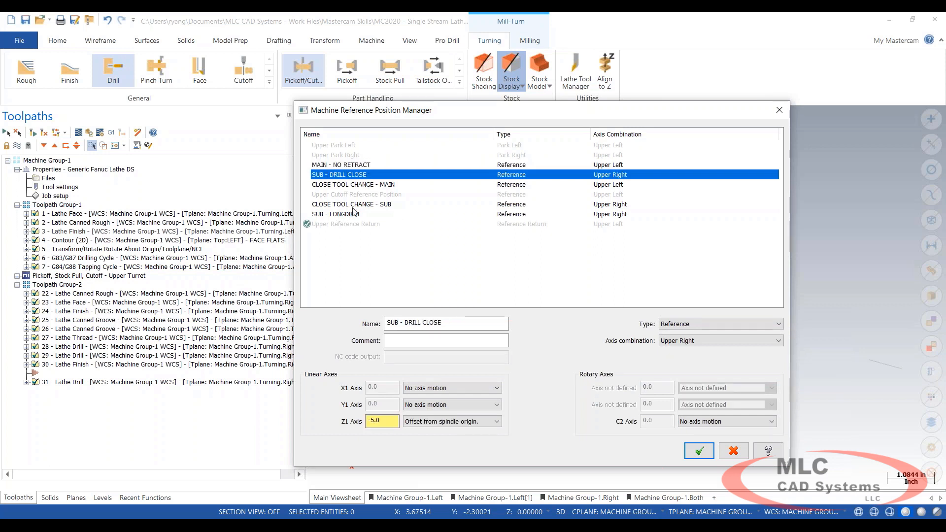
pyautogui.click(355, 185)
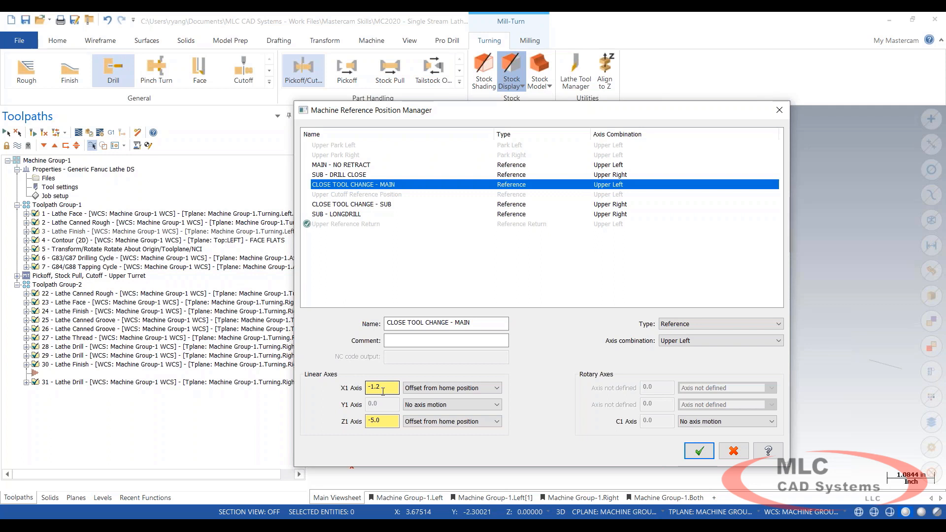
pyautogui.moveTo(384, 422); pyautogui.dragTo(357, 422)
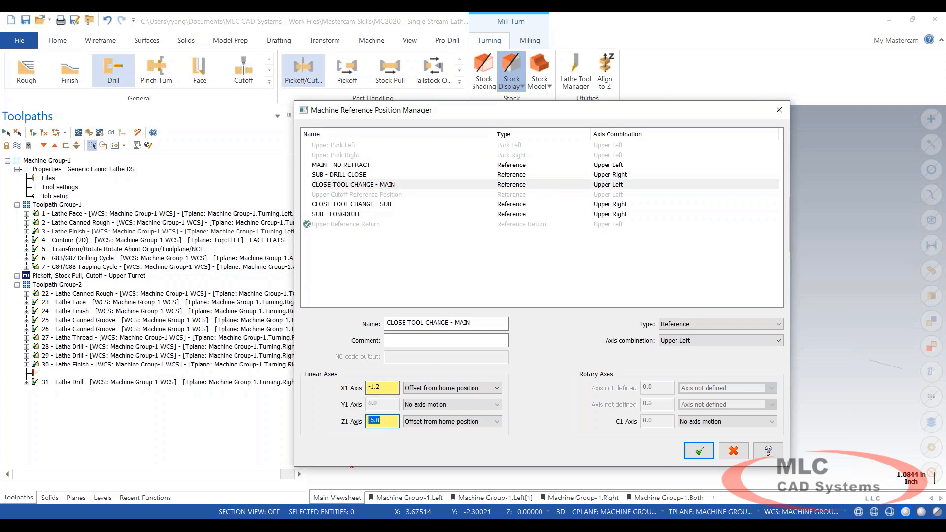
pyautogui.click(379, 386)
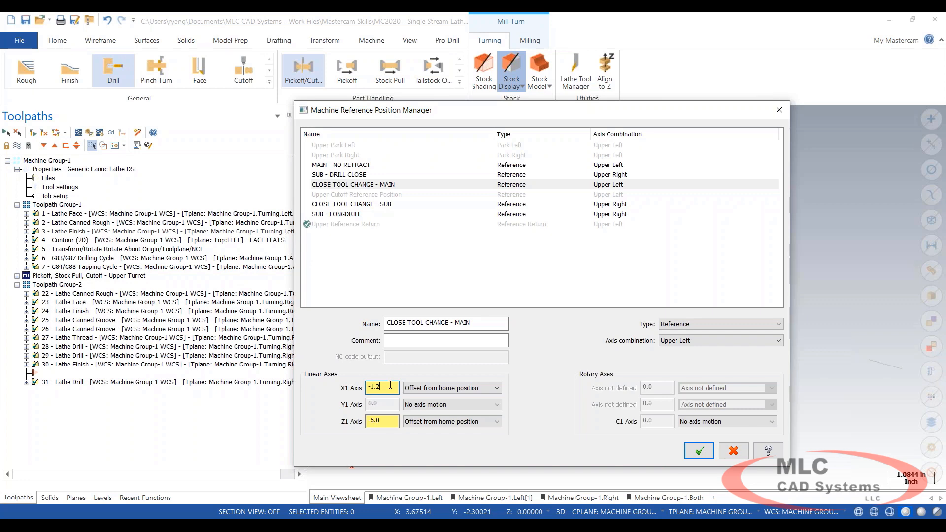
pyautogui.click(699, 451)
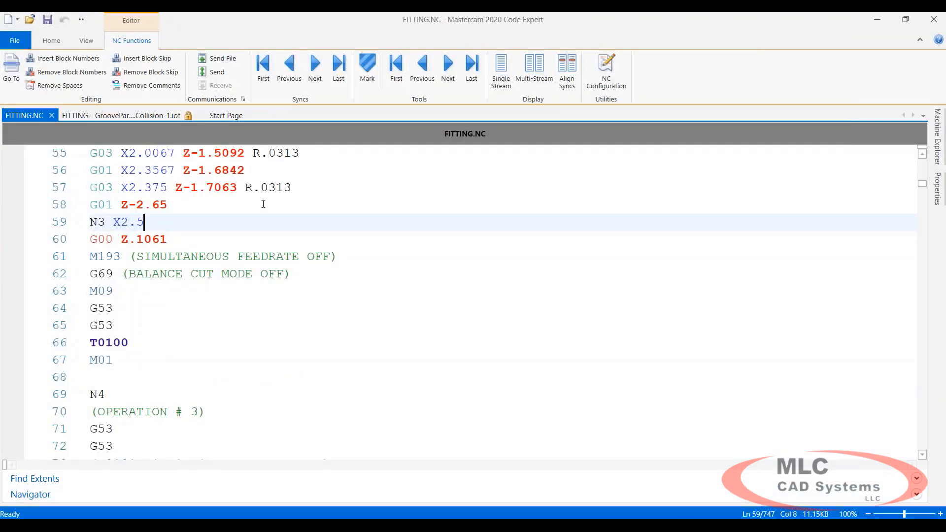
# - Send the FITTING operations from Mastercam to Code Expert again and run them in the machine simulation
pyautogui.click(123, 114)
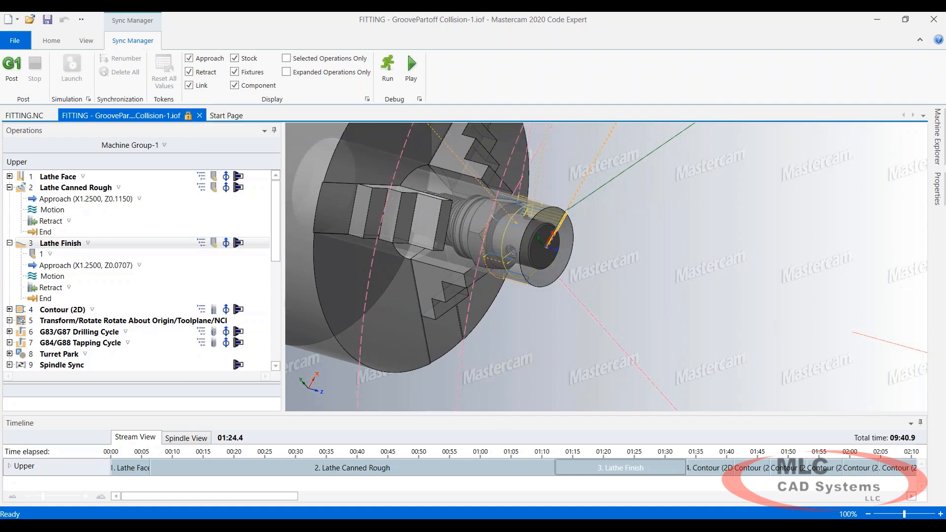
pyautogui.click(616, 475)
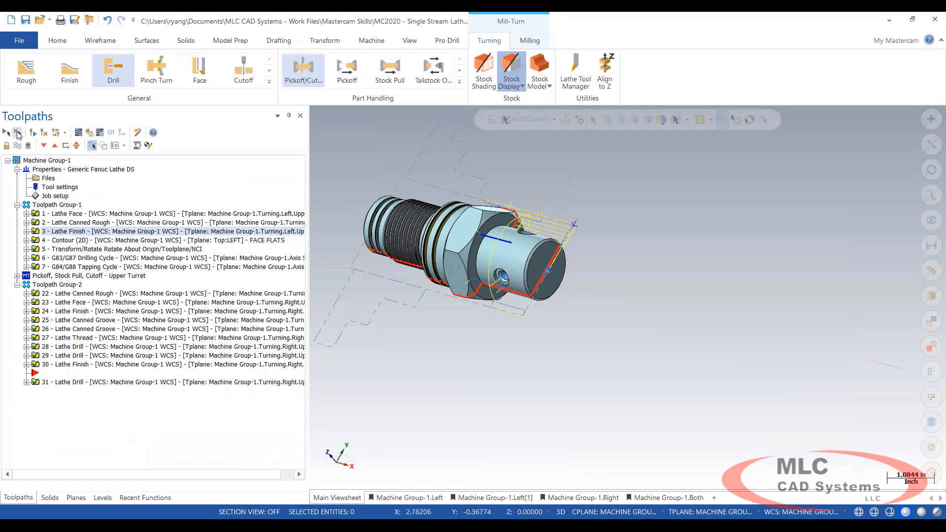
pyautogui.click(111, 134)
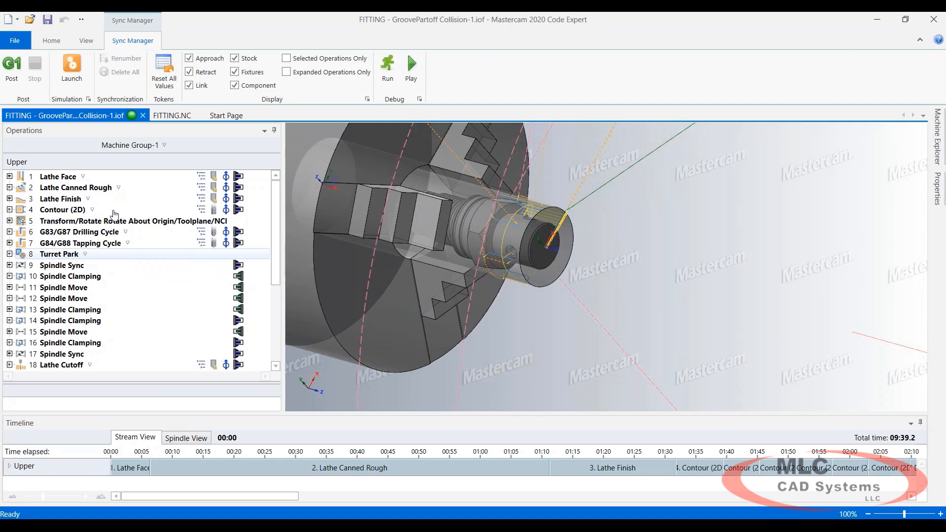
pyautogui.click(74, 63)
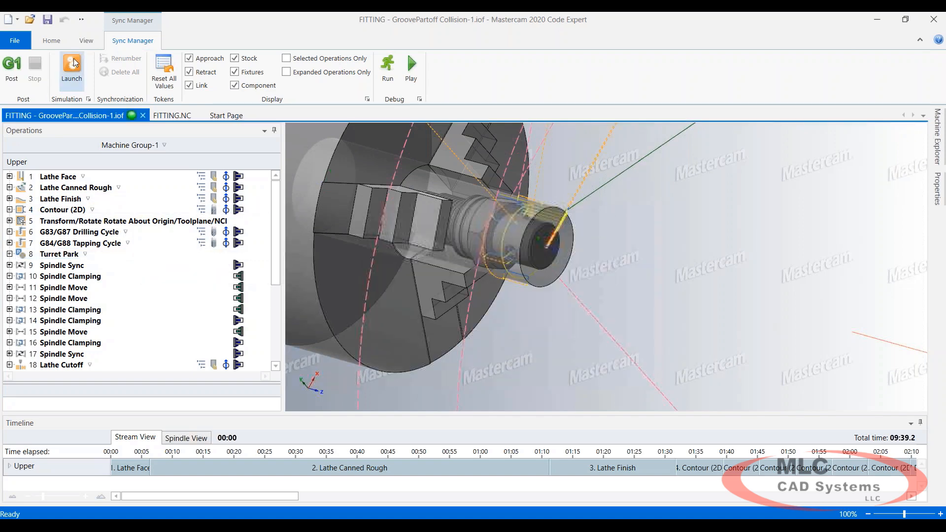
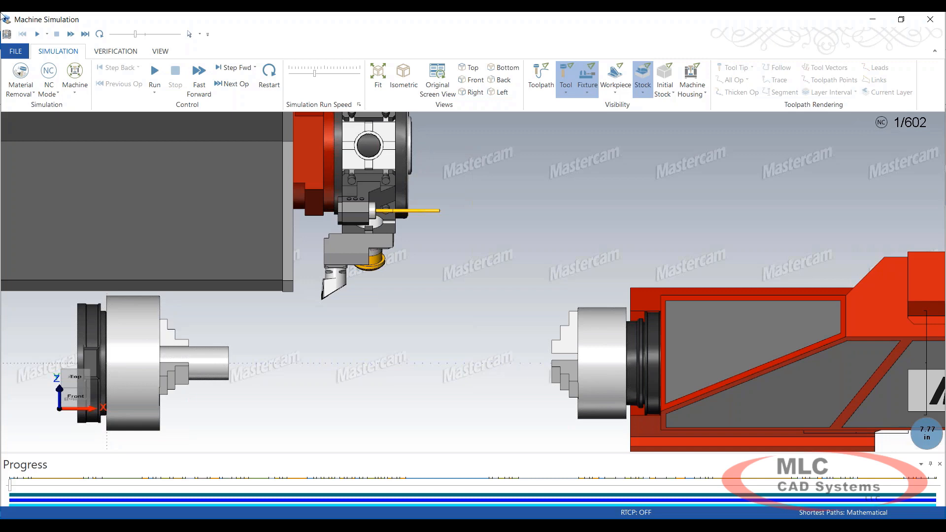
pyautogui.click(154, 72)
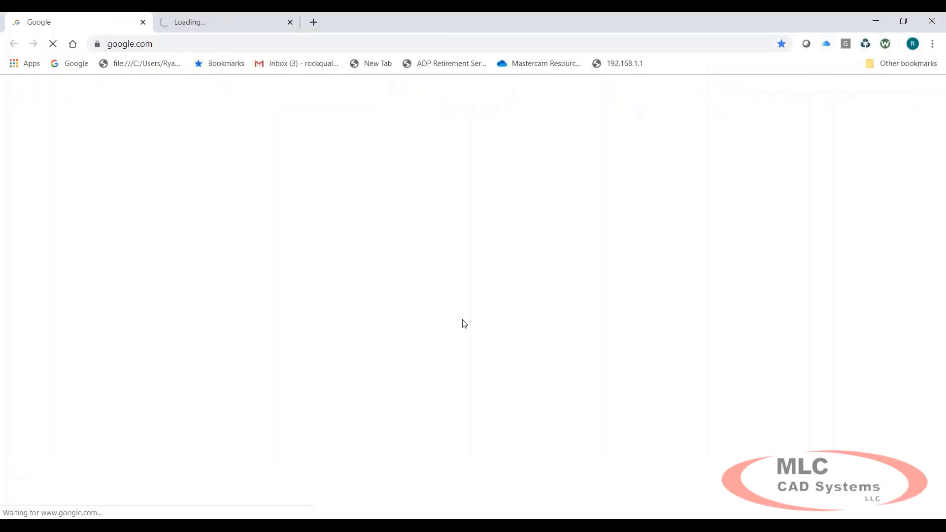
# - Switch to the Chrome browser, open the bookmarked Mastercam website and log in with the saved account credentials
pyautogui.click(914, 65)
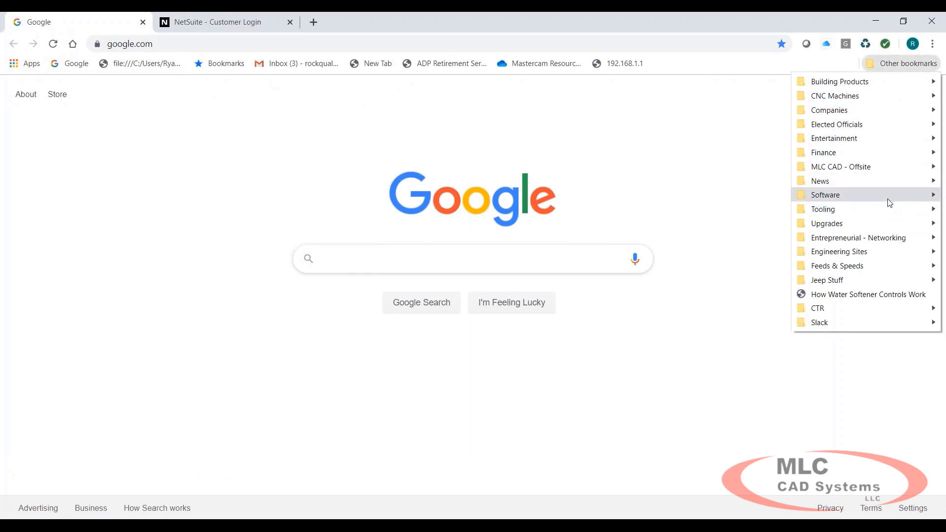
pyautogui.moveTo(877, 198)
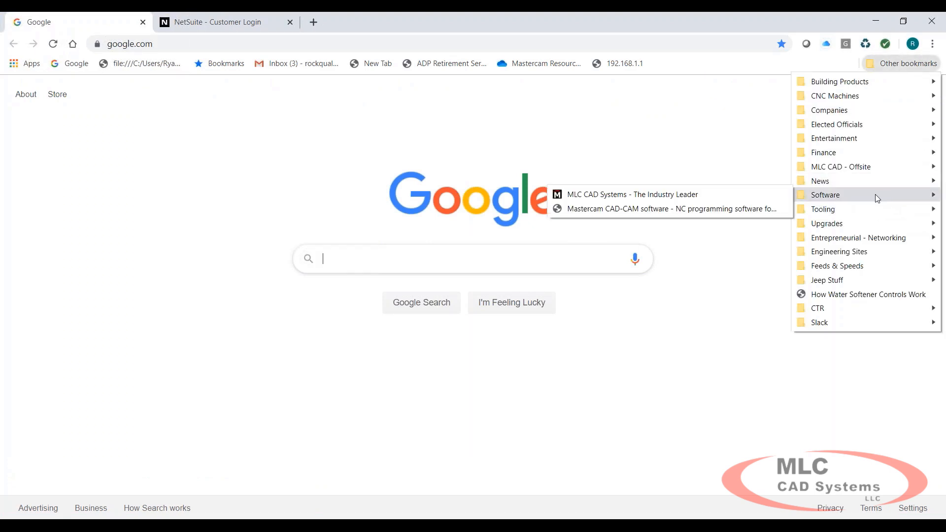
pyautogui.click(670, 210)
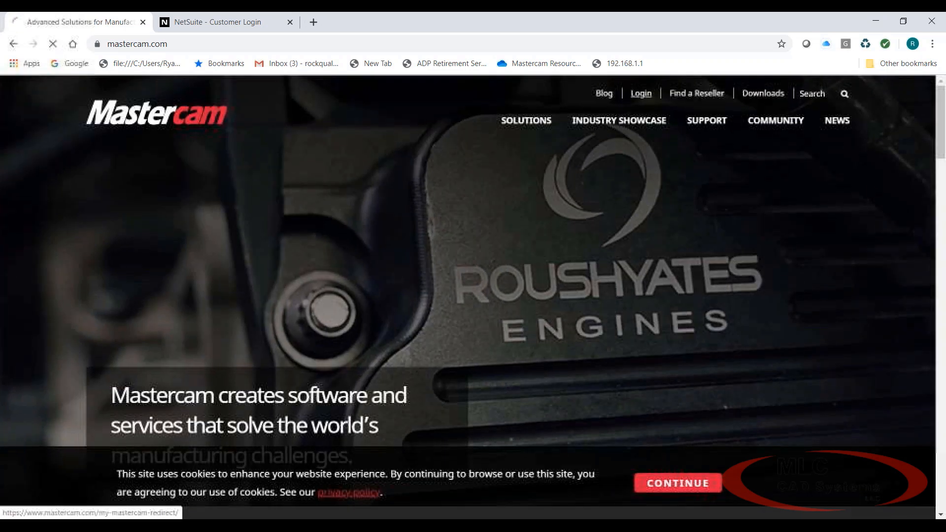
pyautogui.click(644, 95)
pyautogui.moveTo(629, 122)
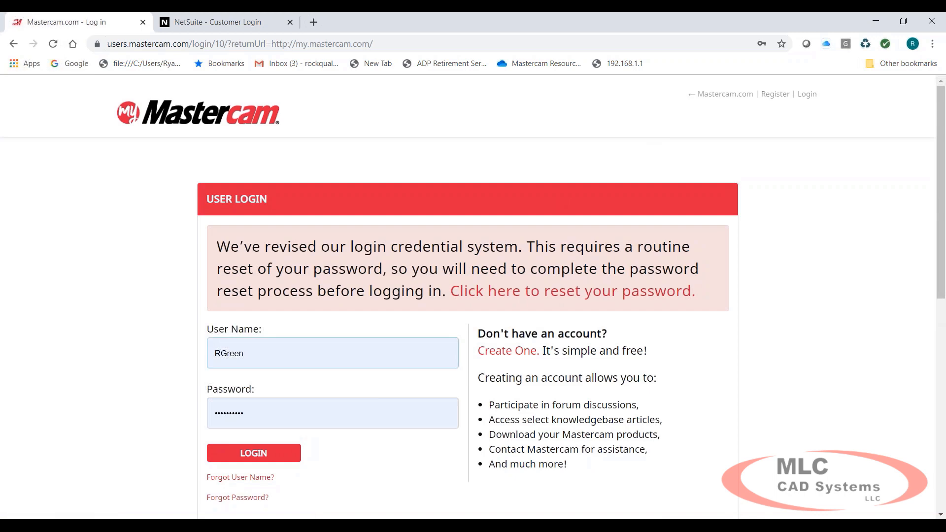
pyautogui.click(252, 456)
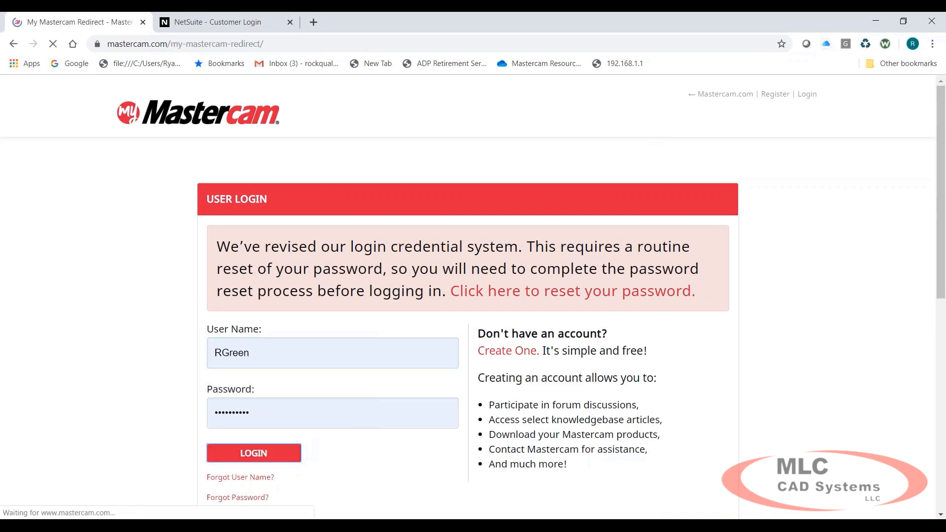
pyautogui.click(53, 44)
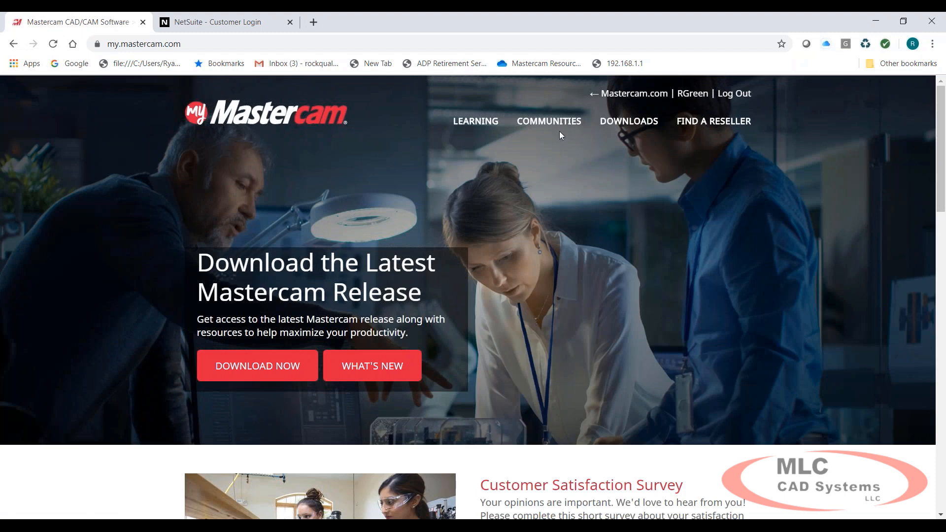
# - Open the Tech Exchange community page on the My Mastercam site
pyautogui.moveTo(536, 128)
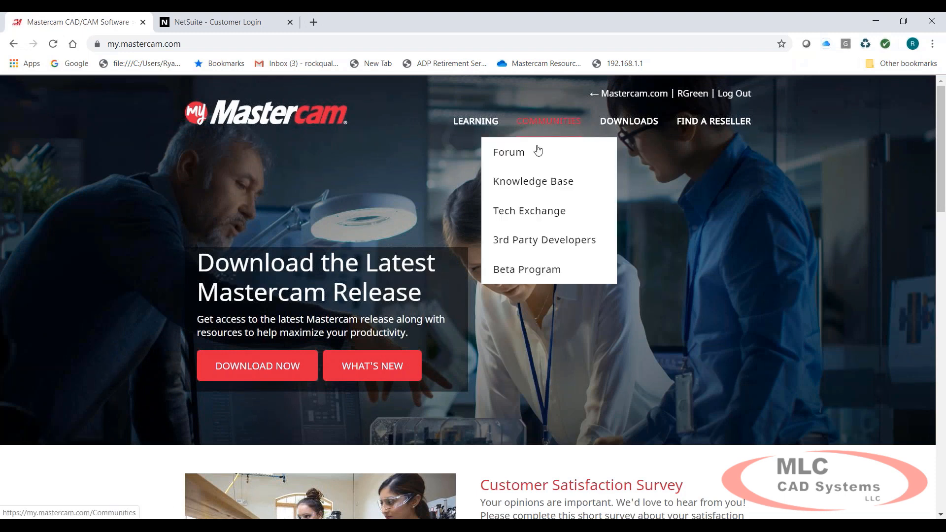
pyautogui.click(536, 211)
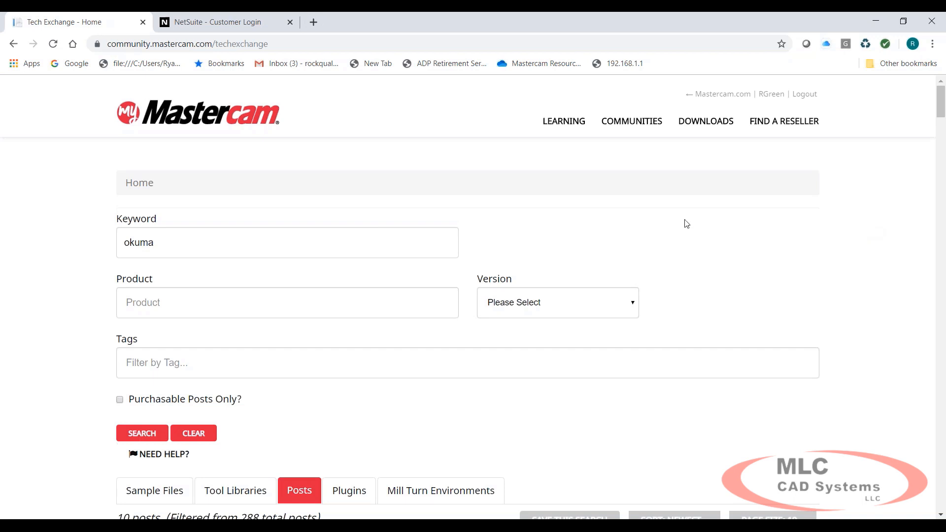
pyautogui.scroll(-3, 710, 276)
pyautogui.scroll(3, 722, 297)
# - Remove the okuma keyword from the Tech Exchange search, search again and look through the unfiltered posts
pyautogui.moveTo(211, 247); pyautogui.dragTo(83, 255)
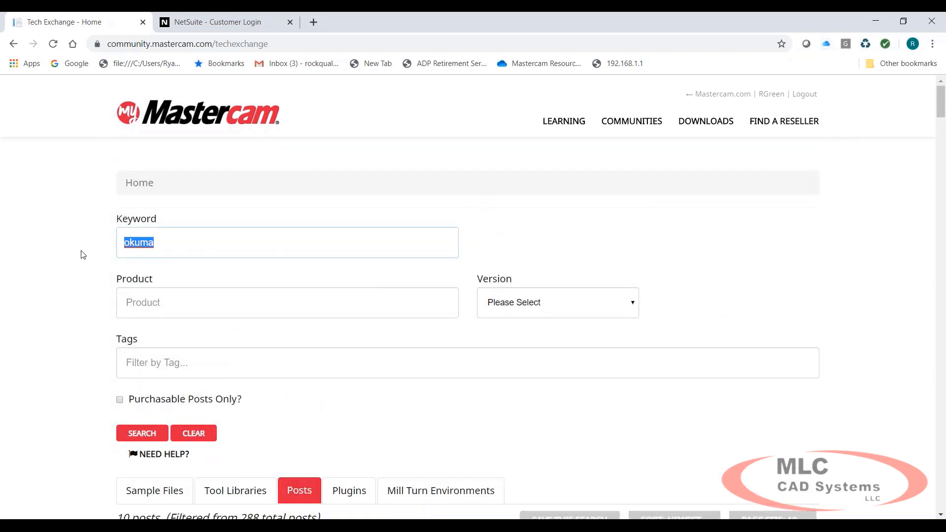
pyautogui.press('BackSpace')
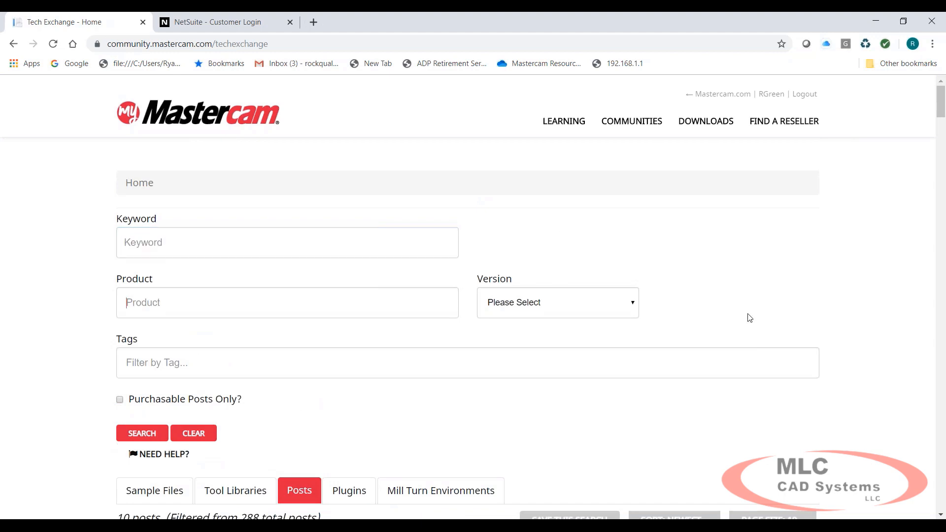
pyautogui.scroll(-3, 741, 317)
pyautogui.scroll(2, 738, 317)
pyautogui.click(140, 373)
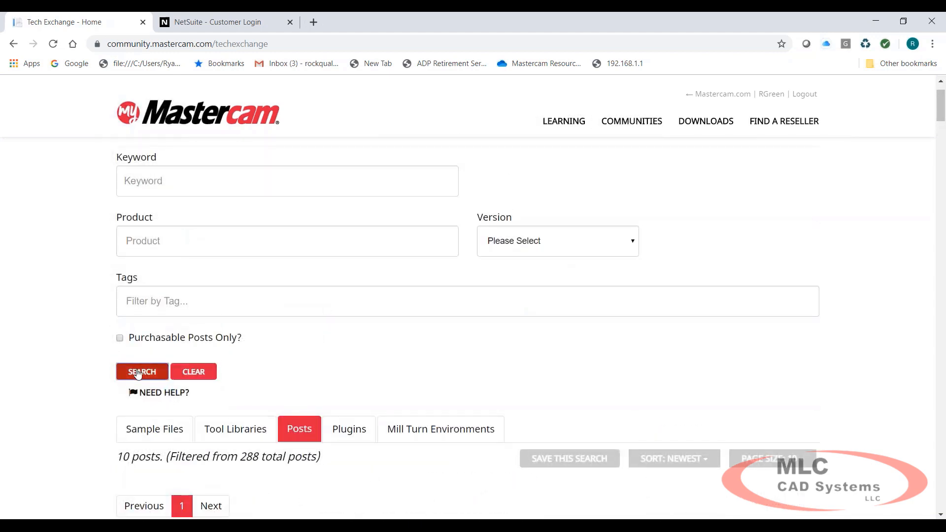
pyautogui.scroll(-4, 712, 358)
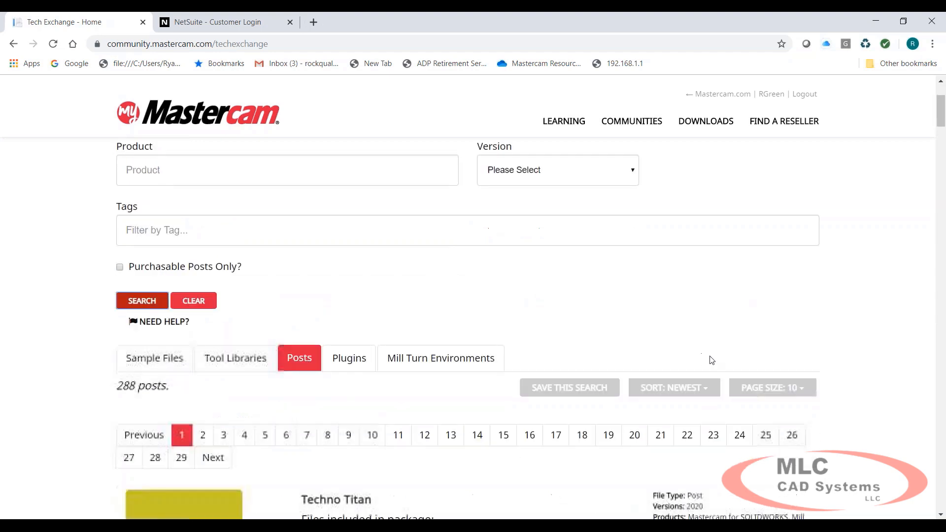
pyautogui.scroll(2, 711, 358)
pyautogui.scroll(2, 757, 401)
pyautogui.scroll(-3, 754, 412)
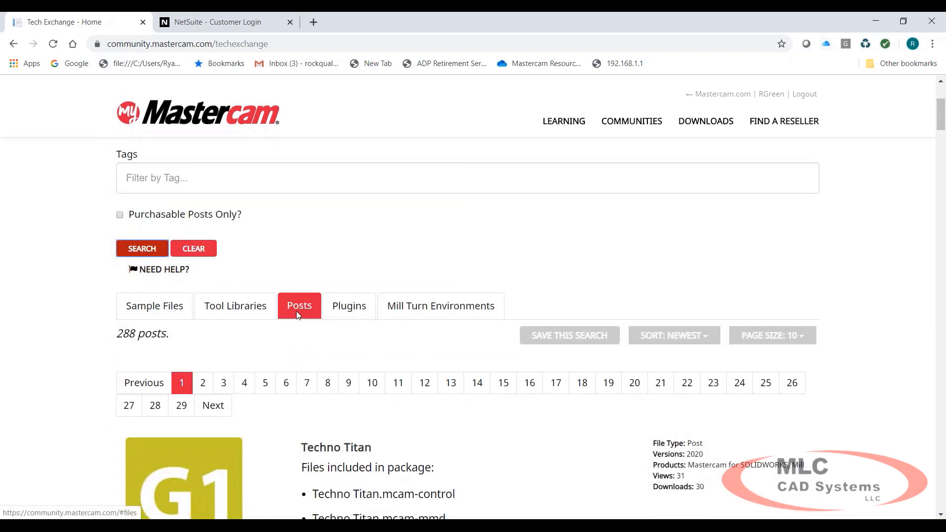
pyautogui.scroll(-13, 756, 348)
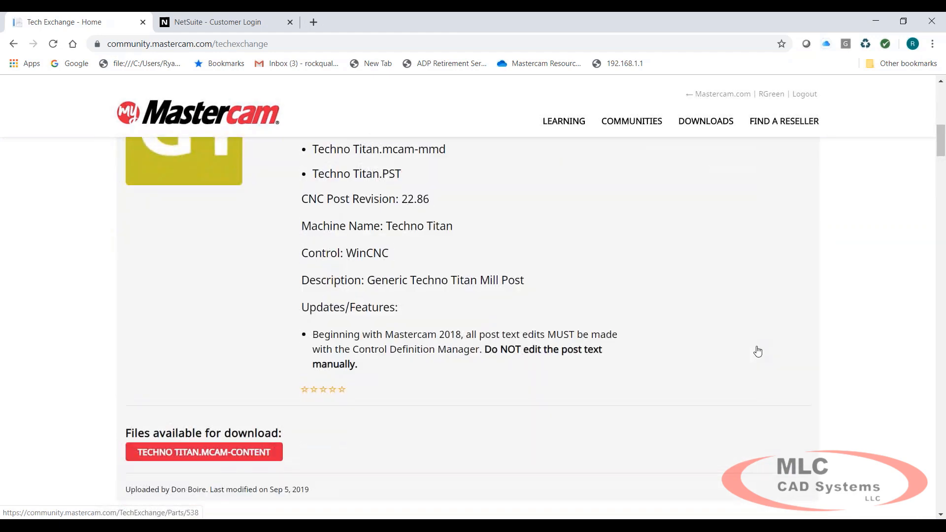
pyautogui.scroll(12, 755, 353)
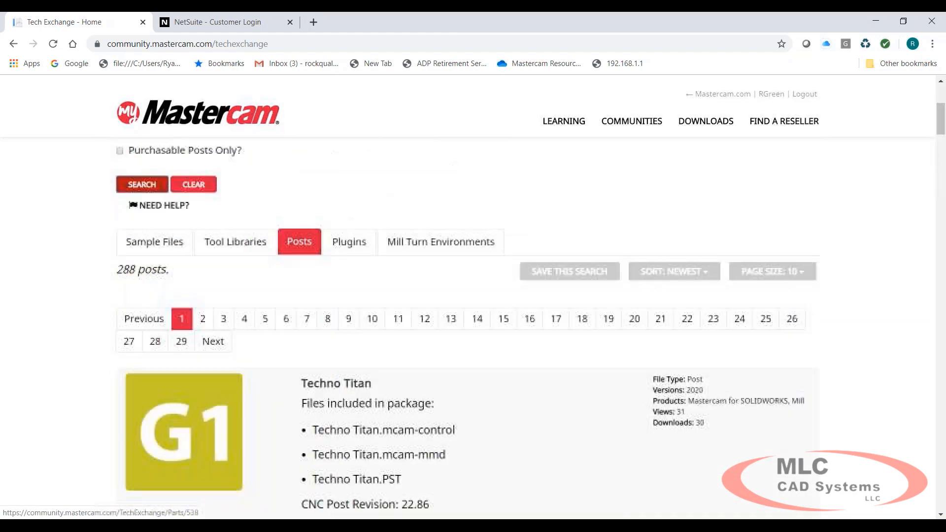
# - Show the Tech Exchange tool libraries and look through the downloadable entries
pyautogui.click(229, 255)
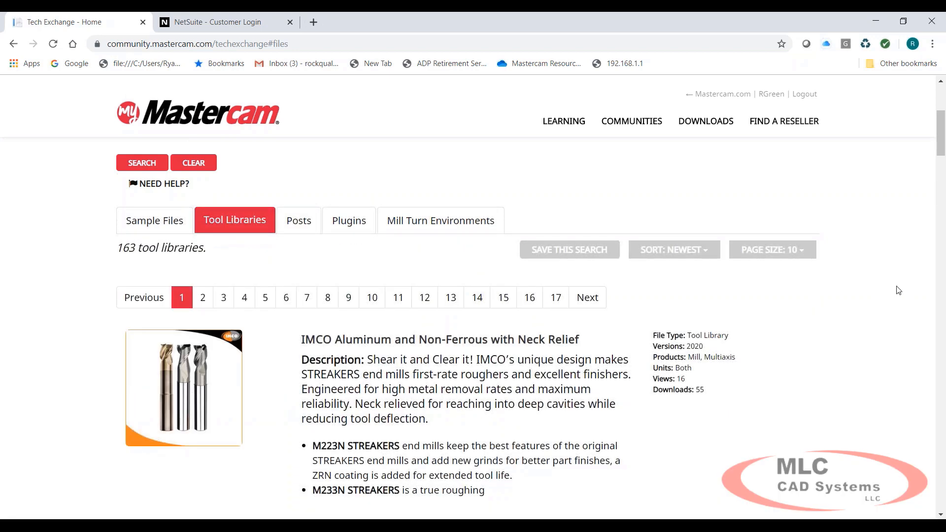
pyautogui.scroll(-7, 894, 287)
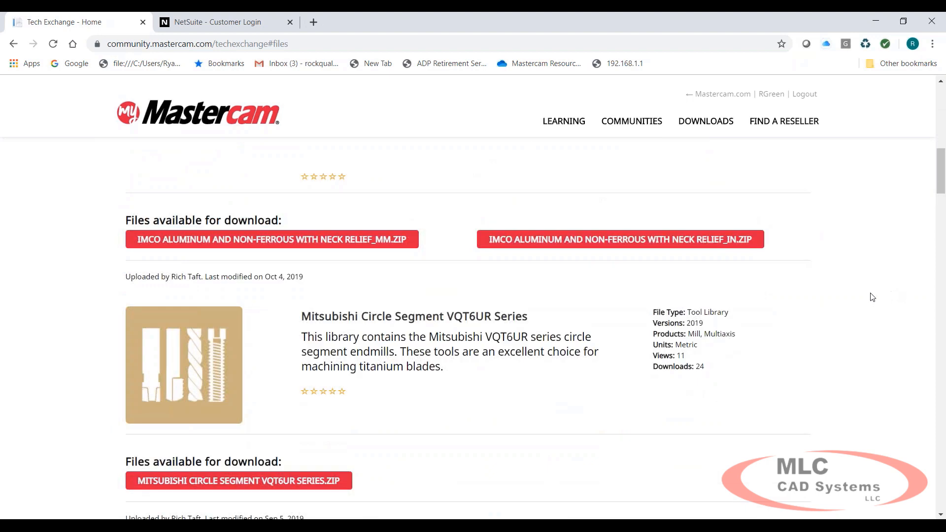
pyautogui.scroll(8, 643, 321)
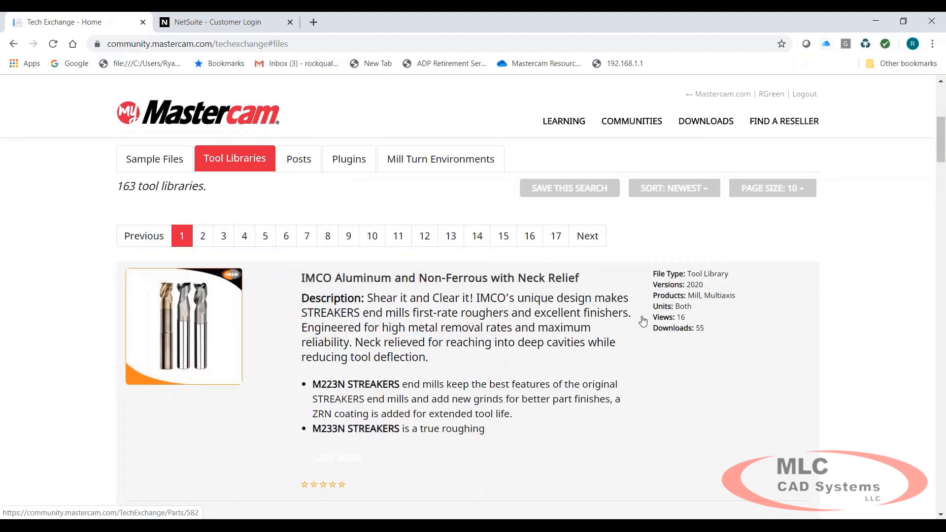
pyautogui.scroll(-6, 643, 321)
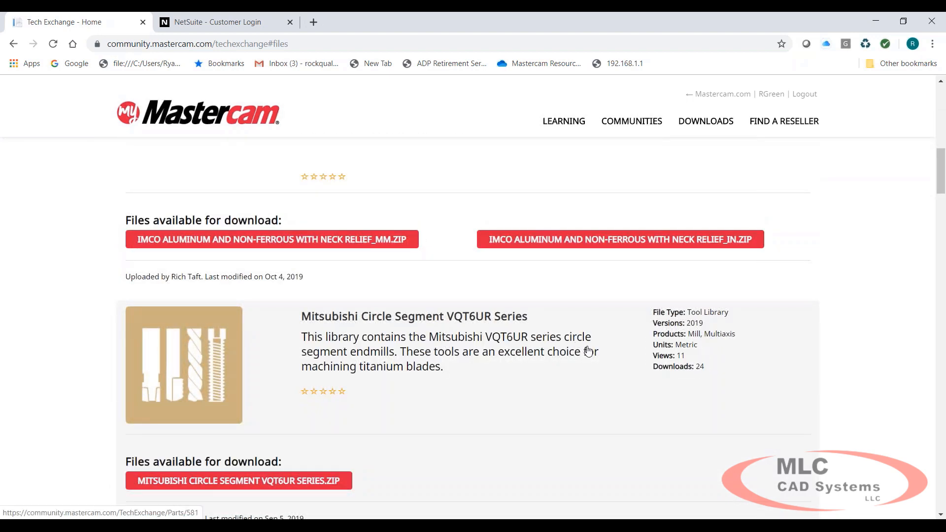
# - Finish looking through the tool libraries and search them for the keyword LOCATOR
pyautogui.scroll(-5, 593, 351)
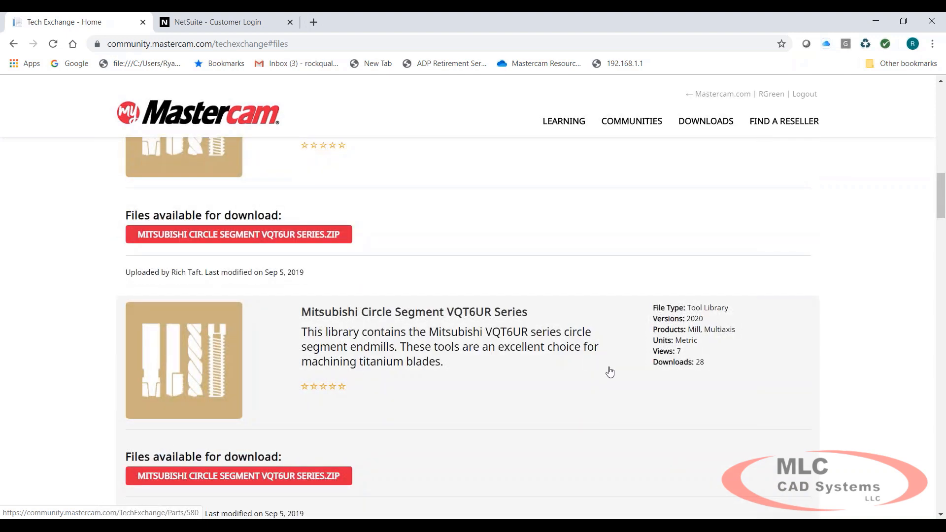
pyautogui.scroll(-1, 626, 374)
pyautogui.scroll(-4, 627, 359)
pyautogui.scroll(18, 618, 345)
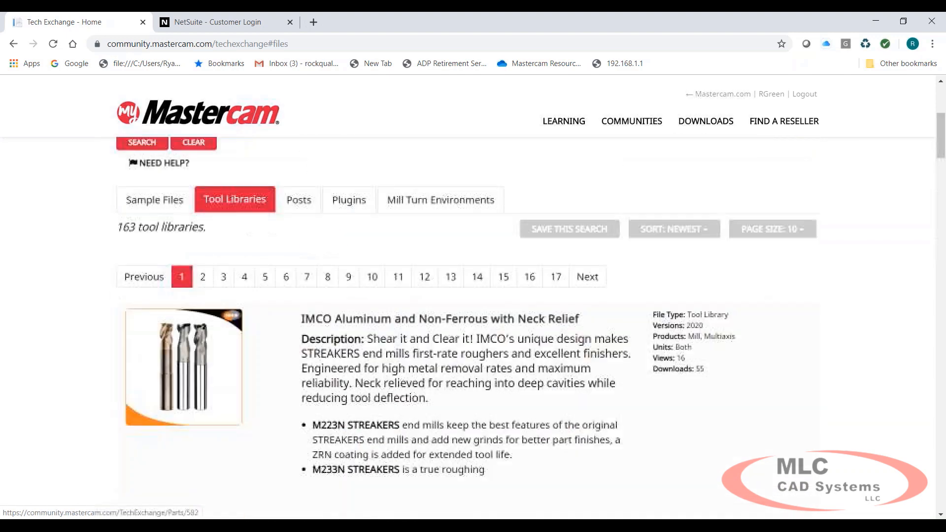
pyautogui.click(343, 240)
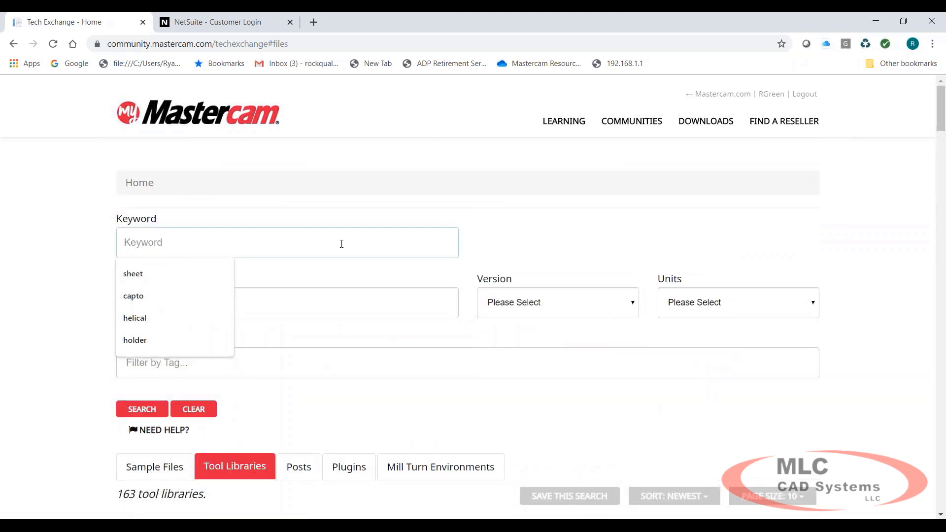
pyautogui.write('LOCATOR')
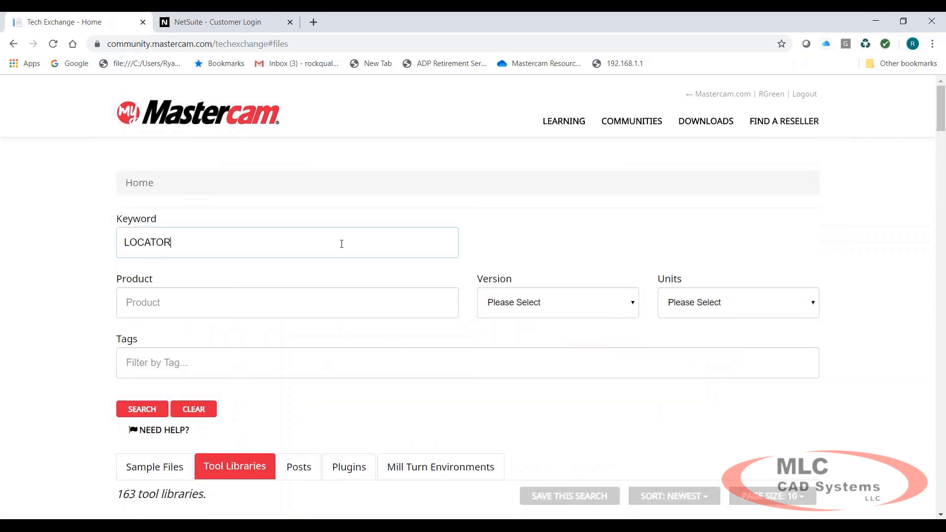
pyautogui.press('Return')
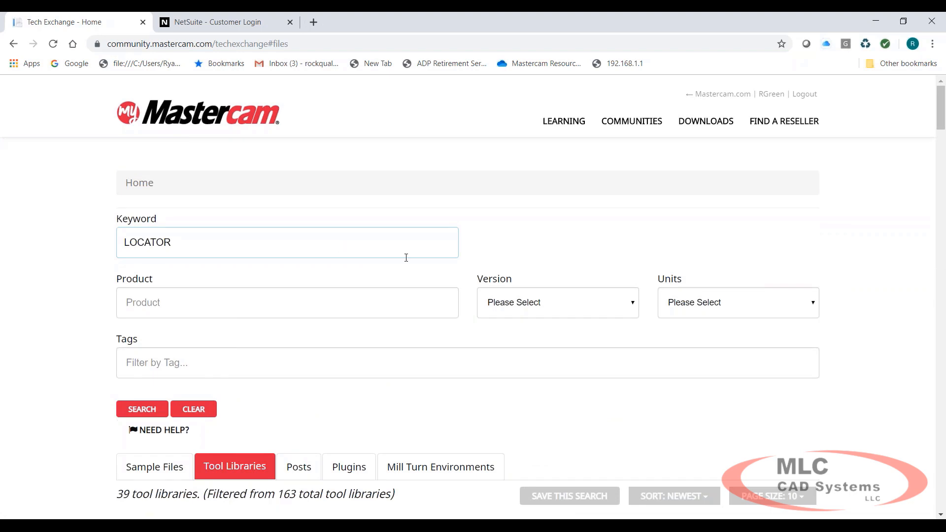
# - Look through the tool locator libraries in the filtered results, from the Okuma BMT60 entry to the Mazak Hyper Quadrex 200/250 MSY entry
pyautogui.scroll(-6, 530, 277)
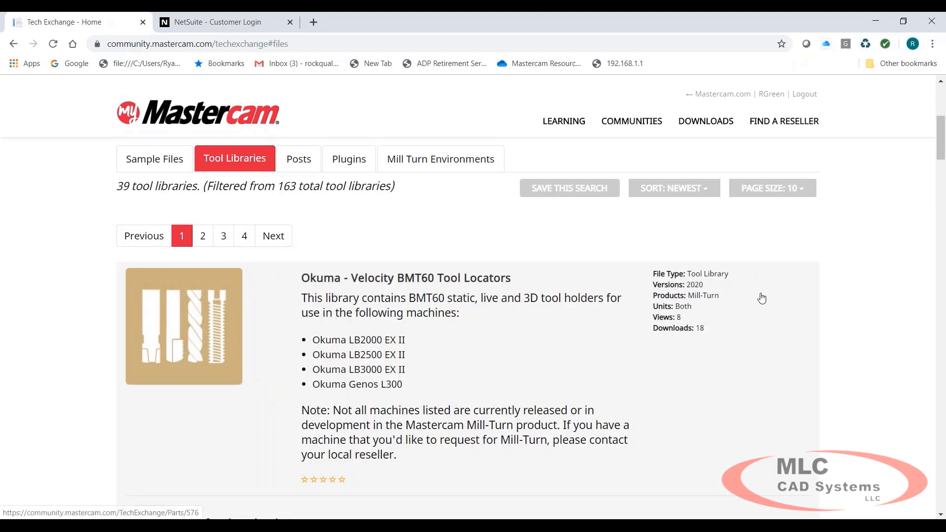
pyautogui.scroll(-7, 730, 279)
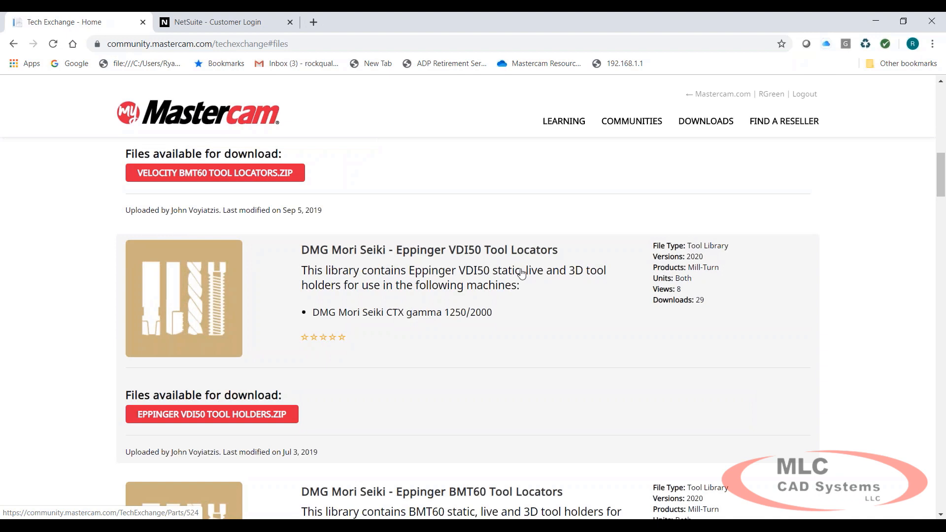
pyautogui.scroll(-3, 522, 272)
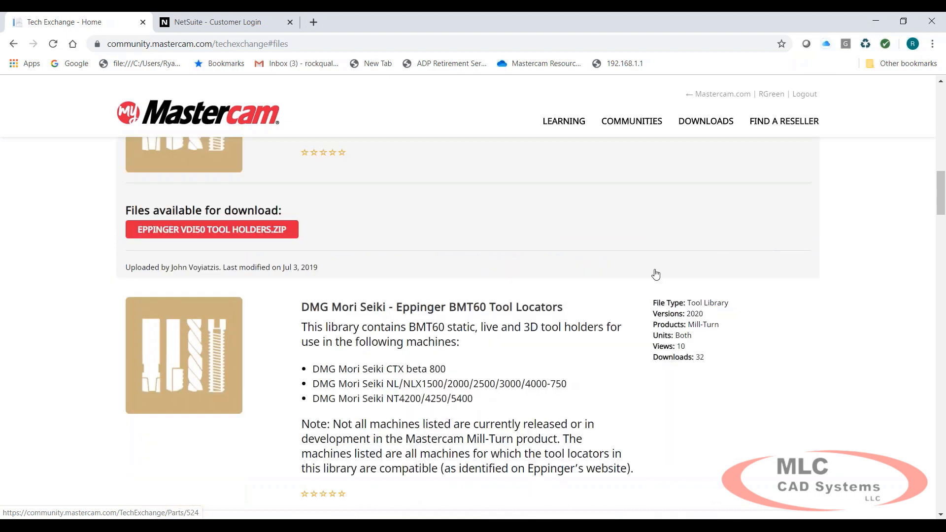
pyautogui.scroll(-6, 532, 316)
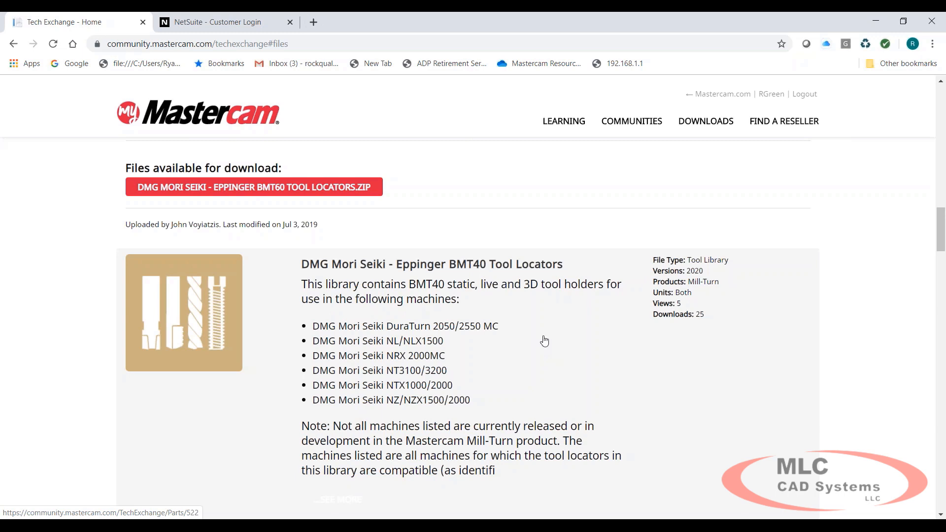
pyautogui.scroll(-4, 539, 347)
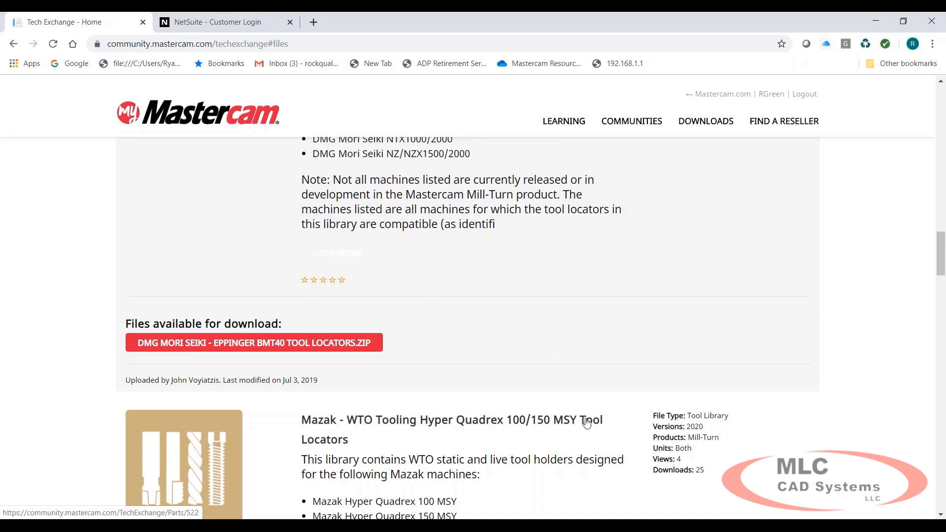
pyautogui.scroll(-8, 601, 441)
pyautogui.scroll(-6, 601, 446)
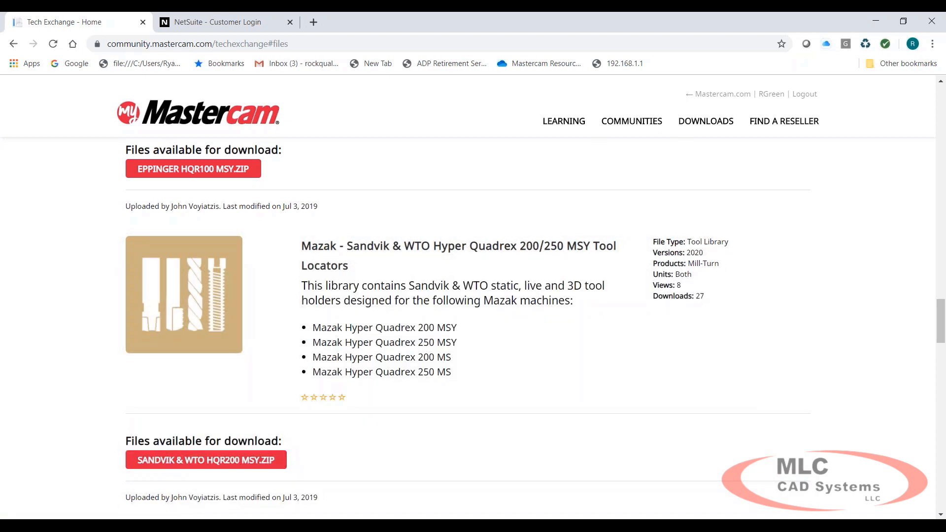
# - Switch to the running Machine Simulation, look closely at the fitting held in the sub spindle and pause the simulation
pyautogui.click(706, 453)
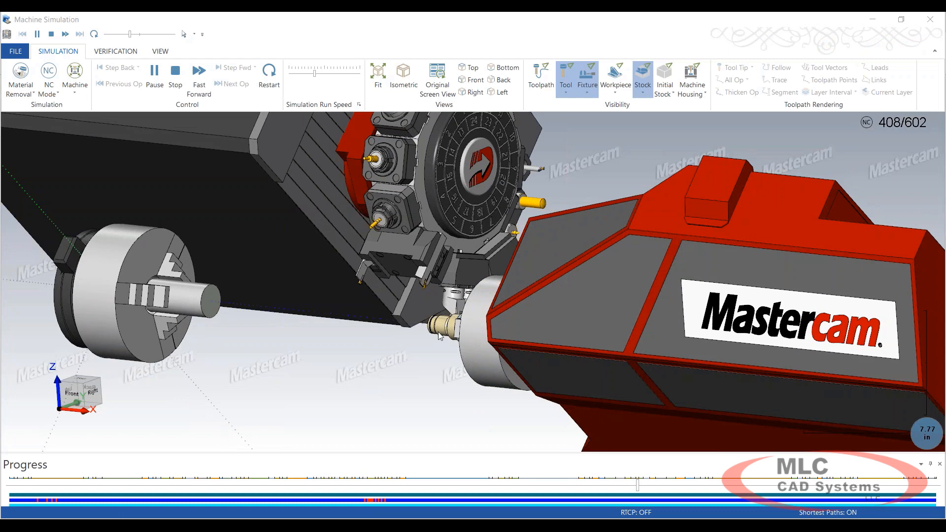
pyautogui.scroll(-3, 439, 336)
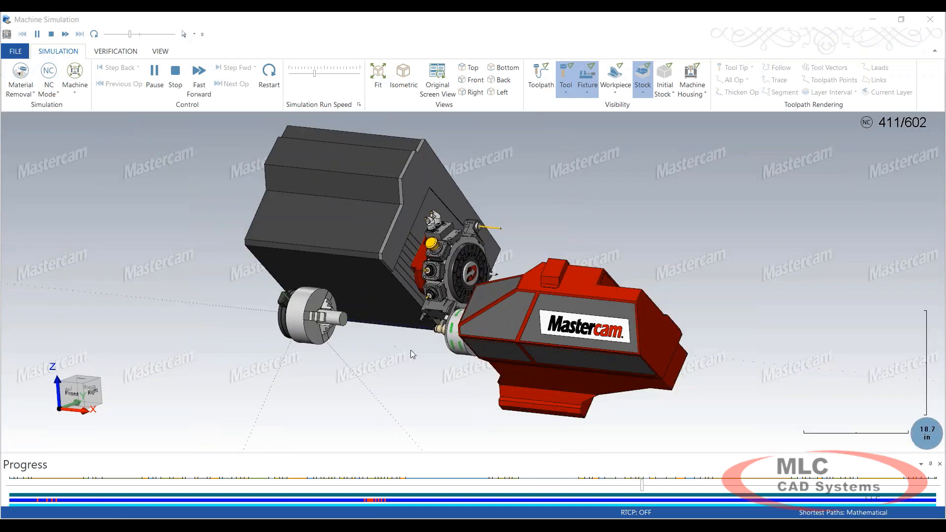
pyautogui.scroll(-1, 477, 334)
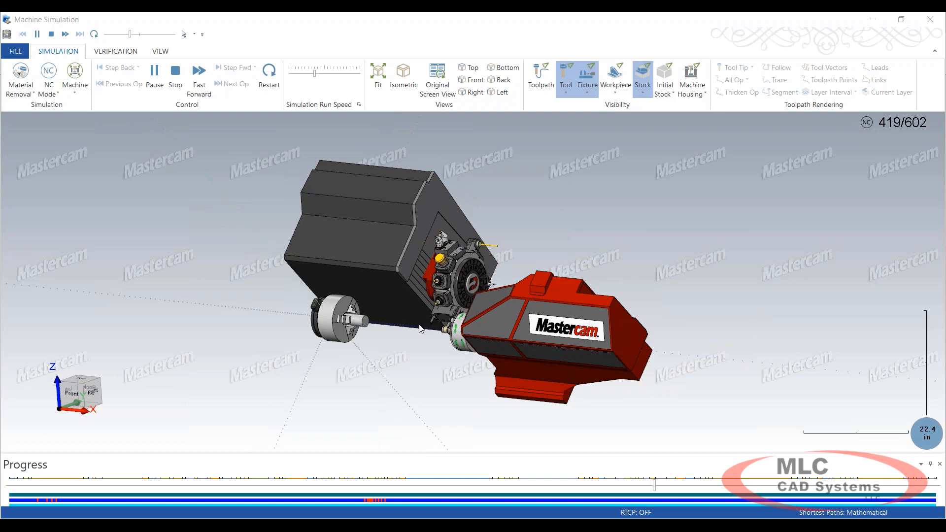
pyautogui.scroll(10, 420, 329)
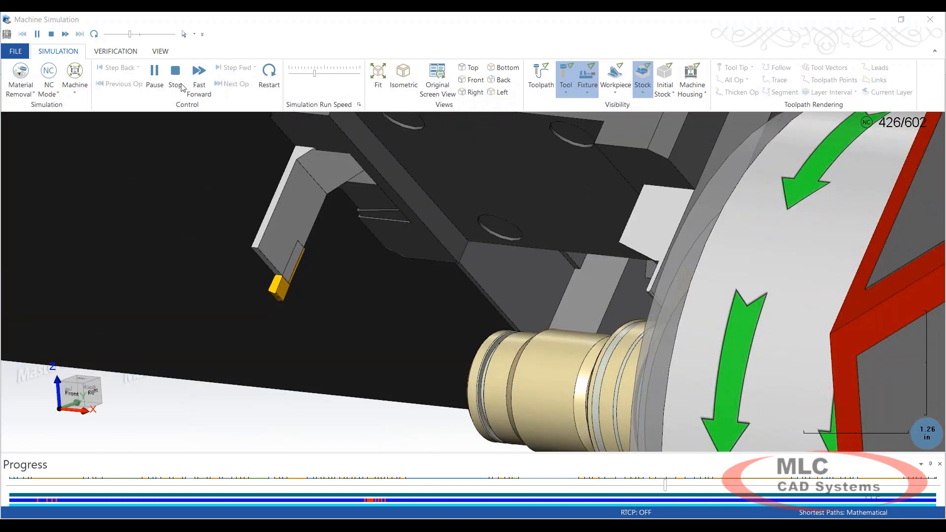
pyautogui.click(116, 51)
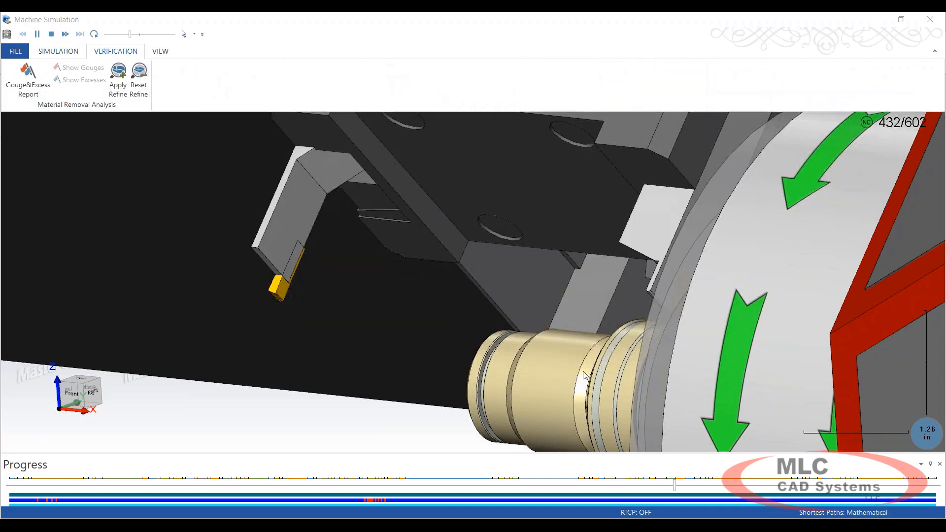
pyautogui.click(37, 35)
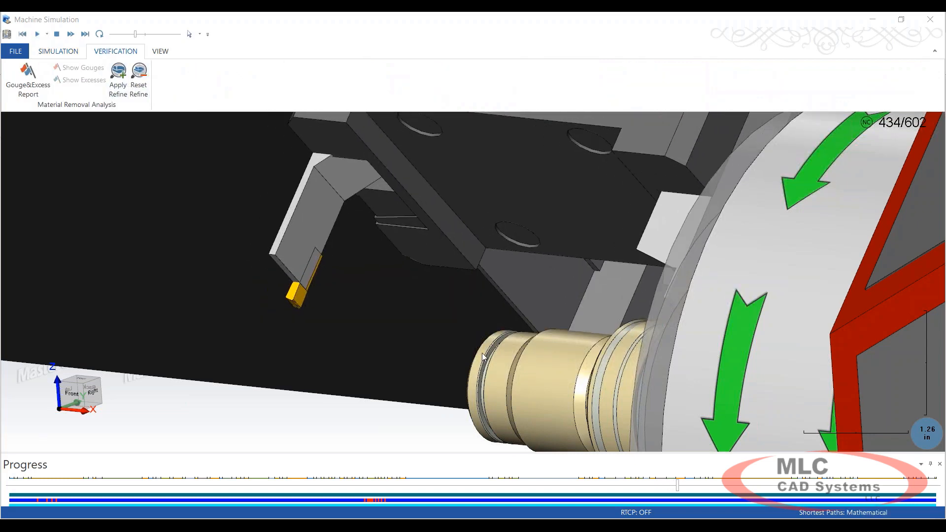
# - Examine the two-station cutoff and grooving holder and the other tool locators on the turret from several angles
pyautogui.moveTo(542, 341); pyautogui.dragTo(664, 336, button='middle')
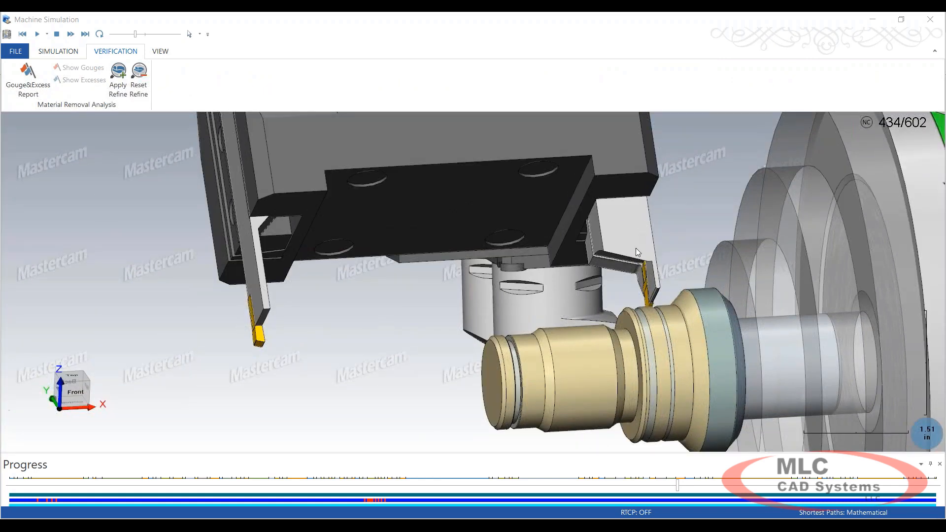
pyautogui.scroll(-7, 635, 247)
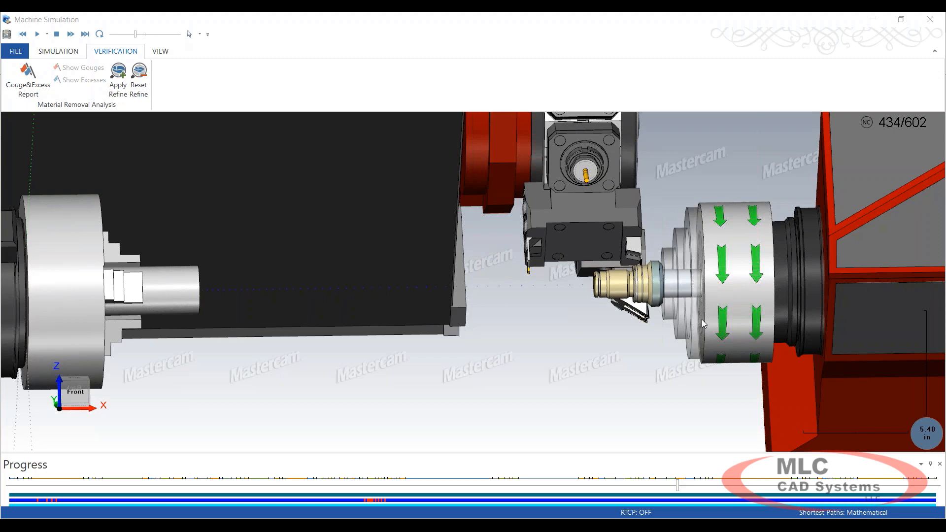
pyautogui.moveTo(594, 228); pyautogui.dragTo(504, 374, button='middle')
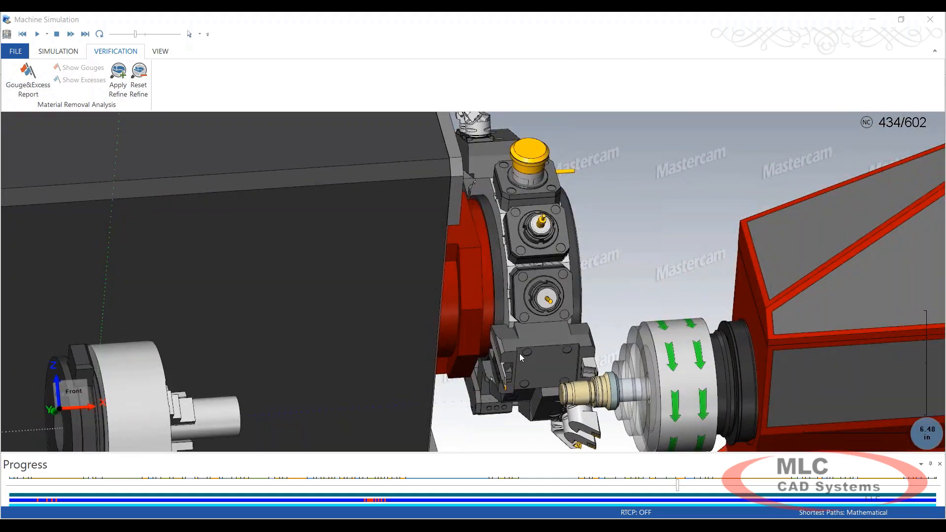
pyautogui.moveTo(585, 288); pyautogui.dragTo(462, 312, button='middle')
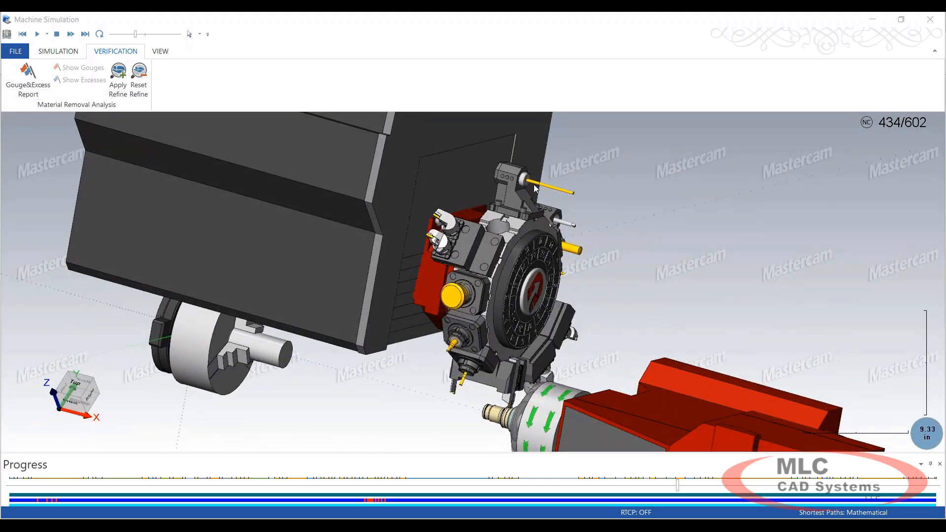
pyautogui.scroll(4, 587, 288)
pyautogui.moveTo(587, 288); pyautogui.dragTo(798, 187, button='middle')
pyautogui.scroll(-6, 465, 371)
pyautogui.scroll(5, 515, 301)
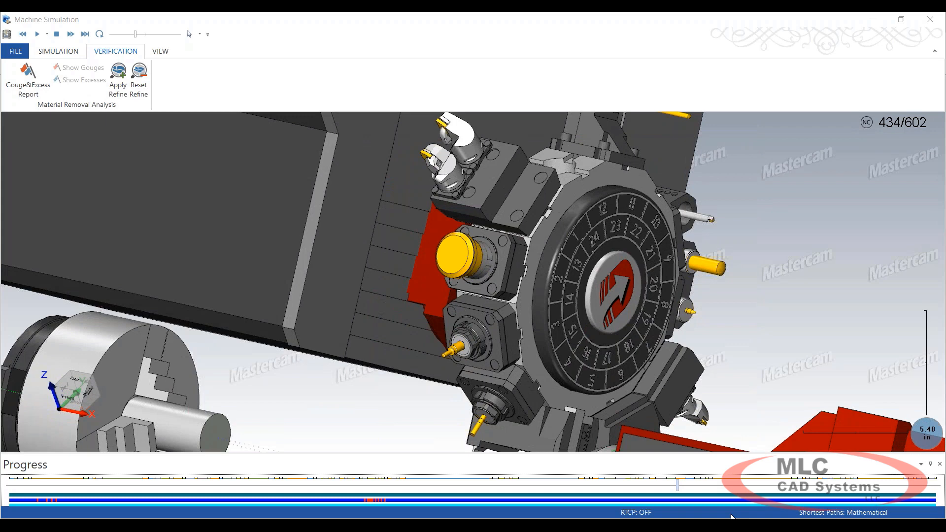
# - Switch to the Tool Setup Manager in Mastercam and remove the OD CUTOFF RIGHT tool from Station 1 of Index 5 on the upper turret
pyautogui.moveTo(685, 517)
pyautogui.click(621, 480)
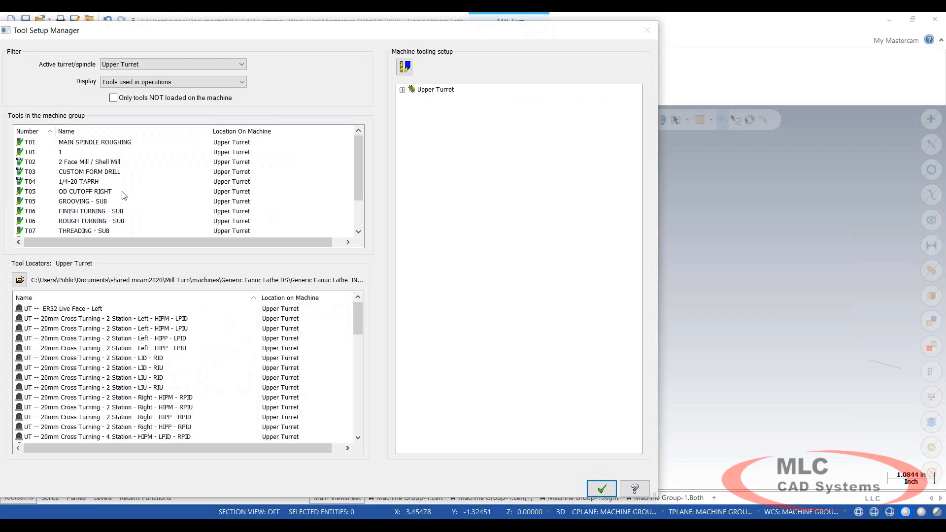
pyautogui.click(91, 192)
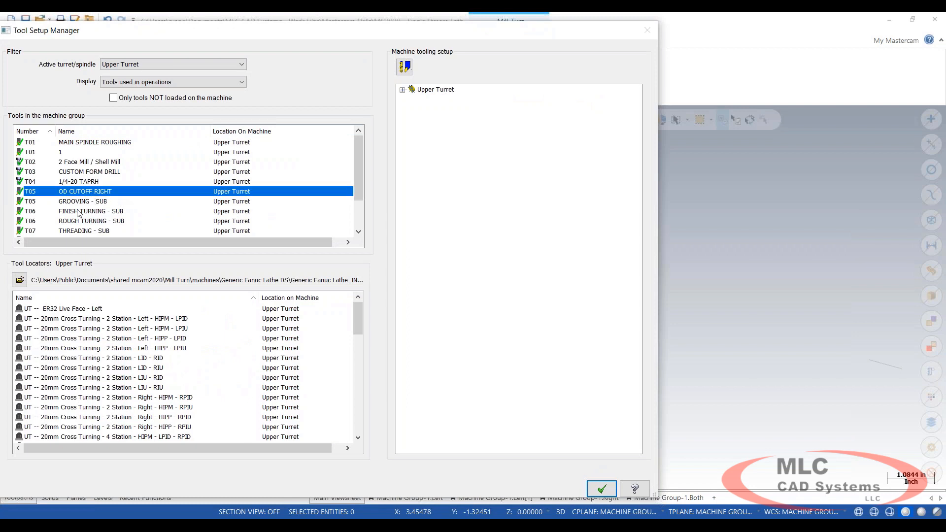
pyautogui.click(402, 90)
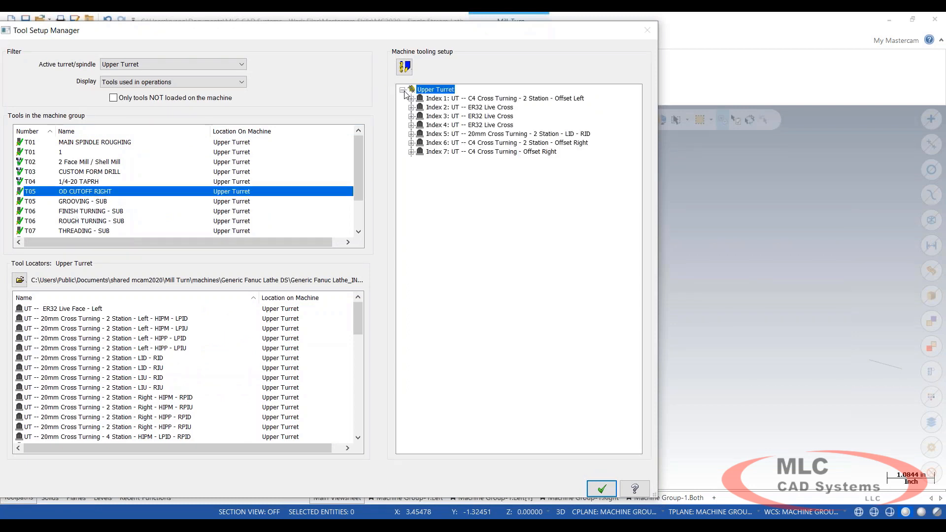
pyautogui.click(412, 134)
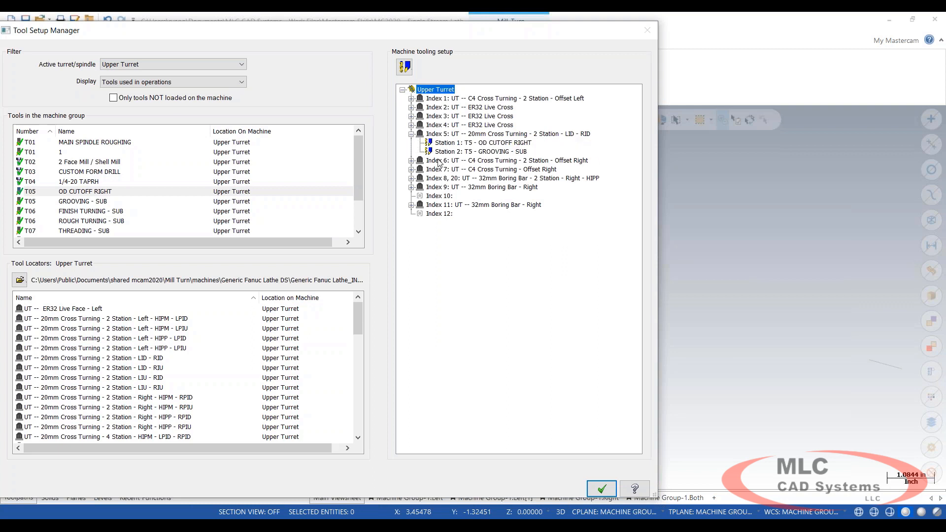
pyautogui.rightClick(478, 143)
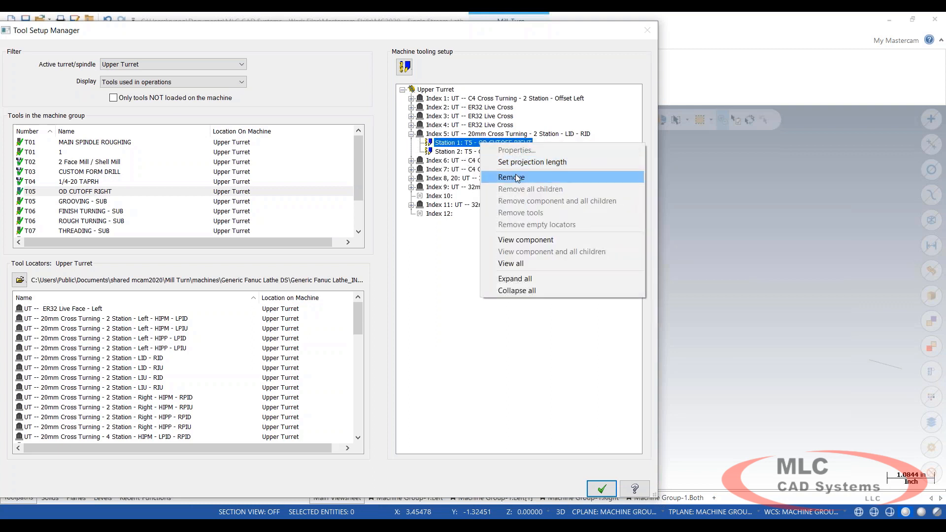
pyautogui.click(507, 177)
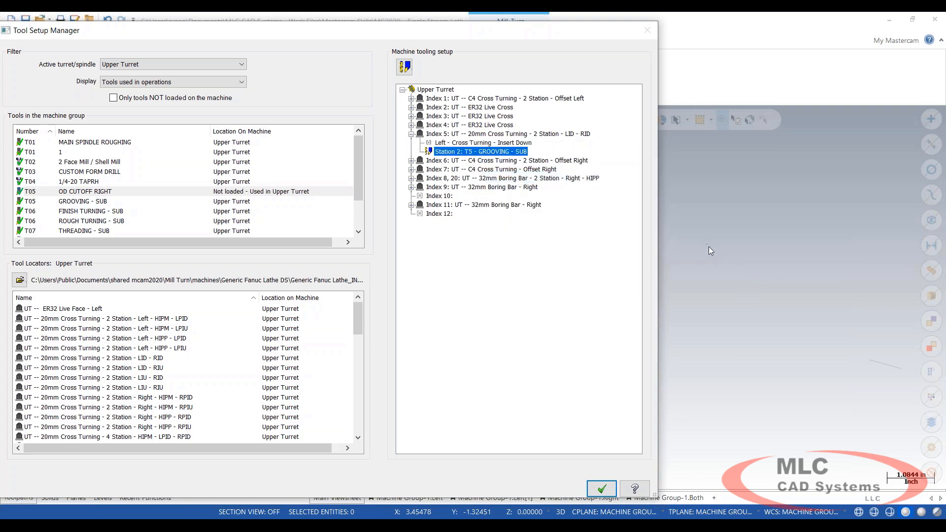
# - Edit the OD CUTOFF RIGHT tool so its tool number, offset number and back offset number are all 10
pyautogui.rightClick(92, 200)
pyautogui.click(98, 206)
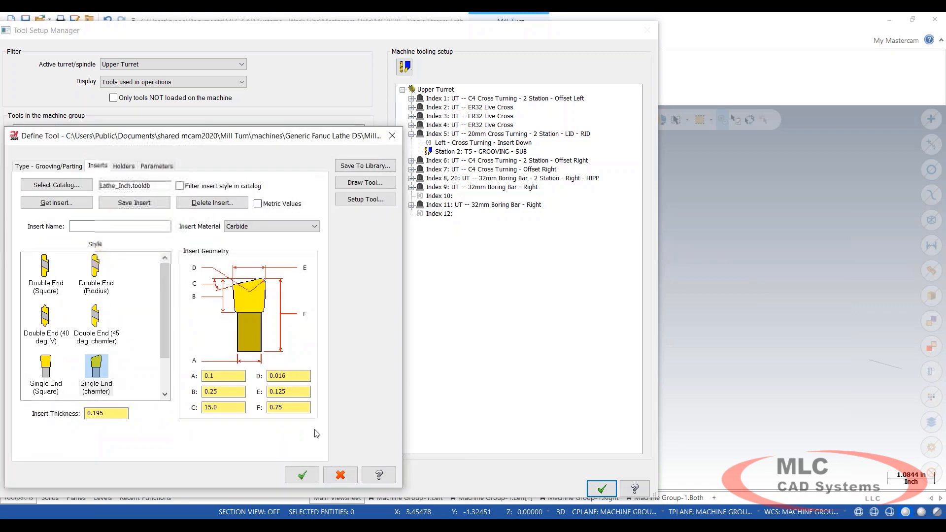
pyautogui.click(150, 166)
pyautogui.doubleClick(121, 191)
pyautogui.write('1')
pyautogui.write('10')
pyautogui.press('Tab')
pyautogui.write('10')
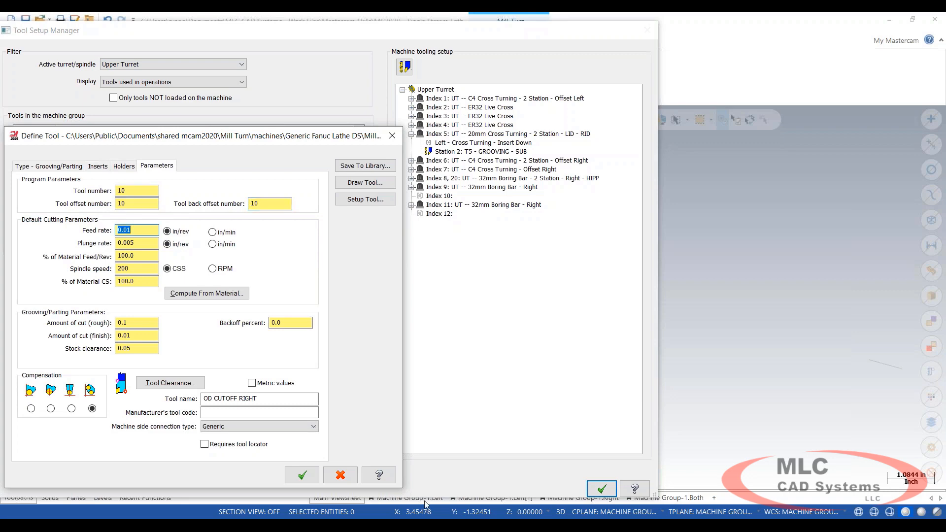
pyautogui.click(302, 475)
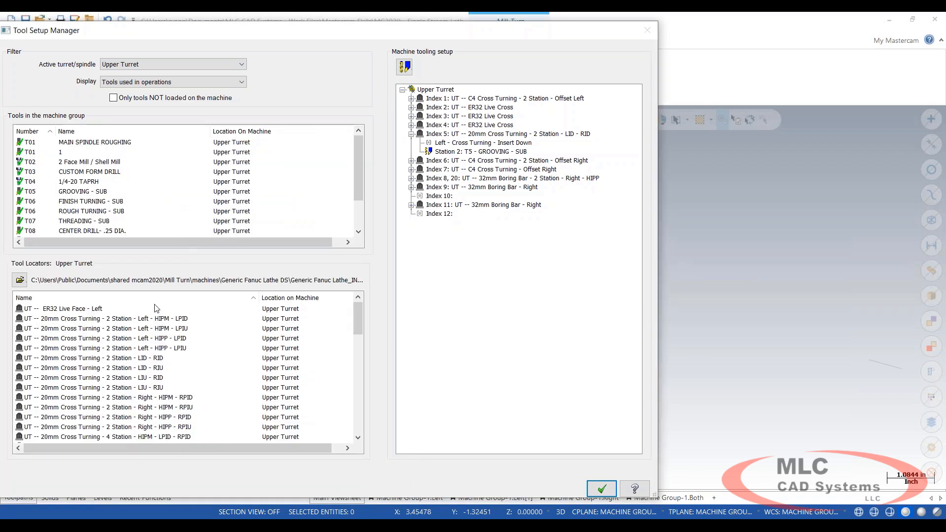
# - Load the UT -- 20mm Cross Turning - RID locator into Index 10 of the upper turret
pyautogui.scroll(-5, 114, 354)
pyautogui.scroll(3, 116, 373)
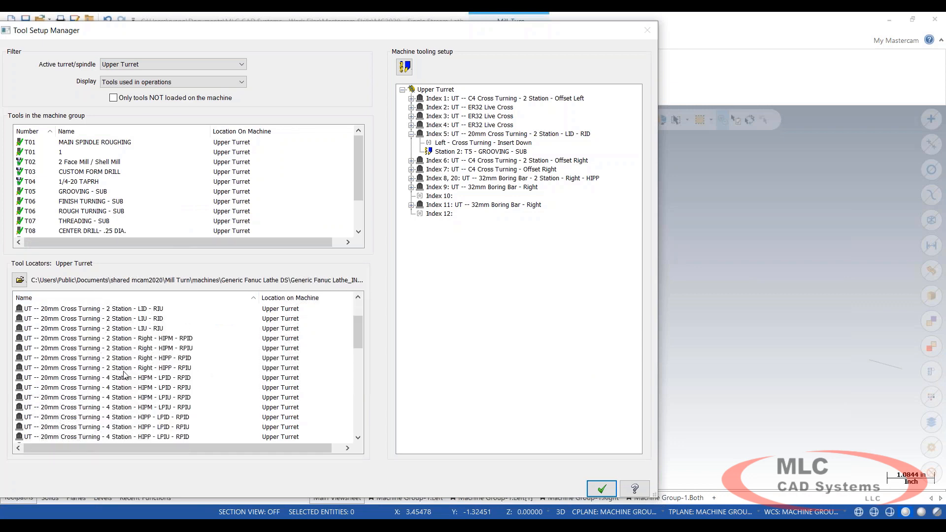
pyautogui.scroll(2, 143, 389)
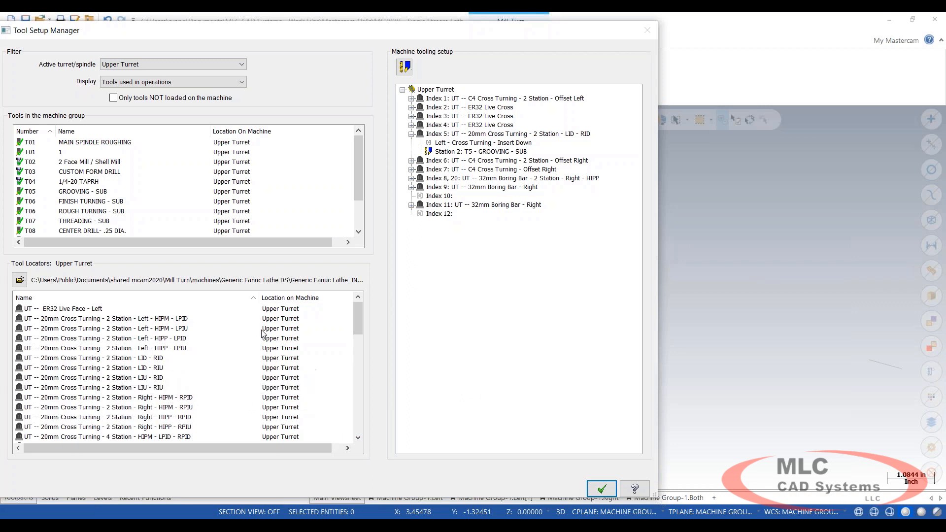
pyautogui.scroll(-6, 260, 337)
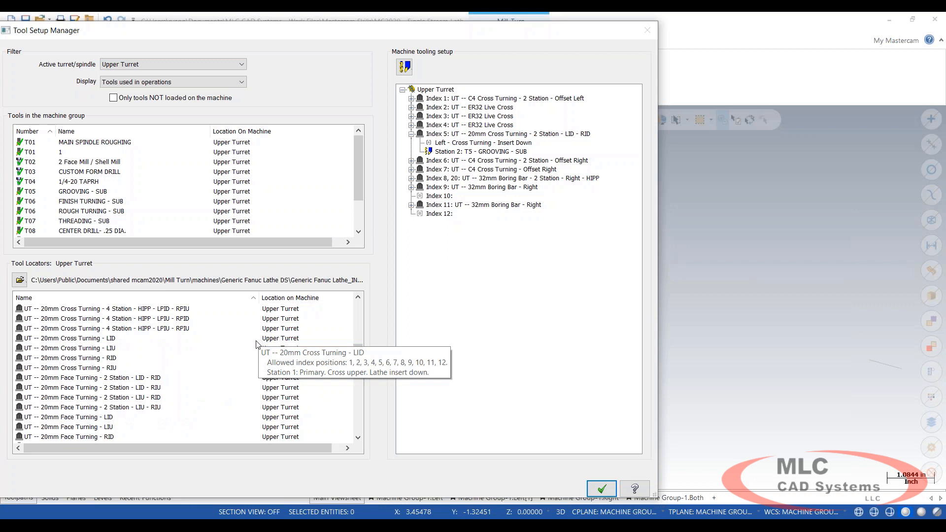
pyautogui.scroll(-1, 256, 345)
pyautogui.moveTo(52, 331); pyautogui.dragTo(435, 197)
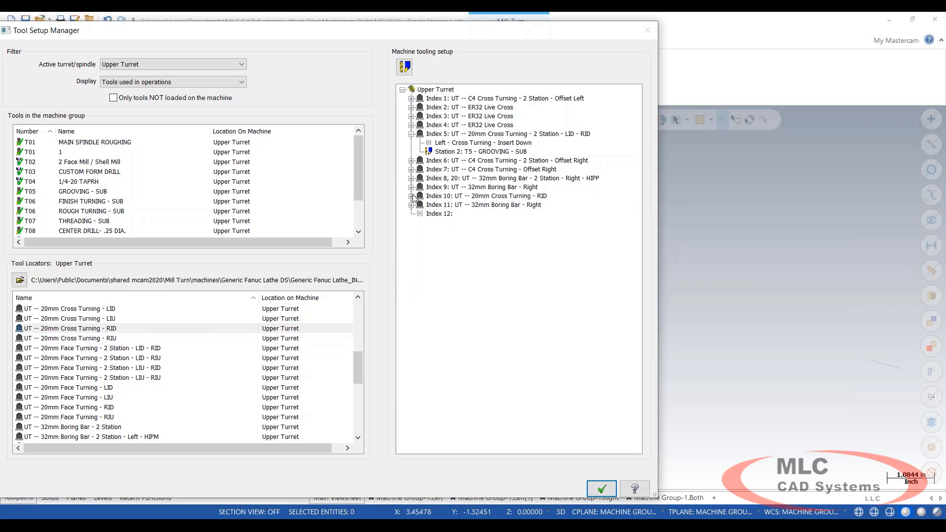
# - Load the T10 OD CUTOFF RIGHT tool into Station 1 of the Index 10 locator, and view that locator with all its children
pyautogui.scroll(-2, 111, 190)
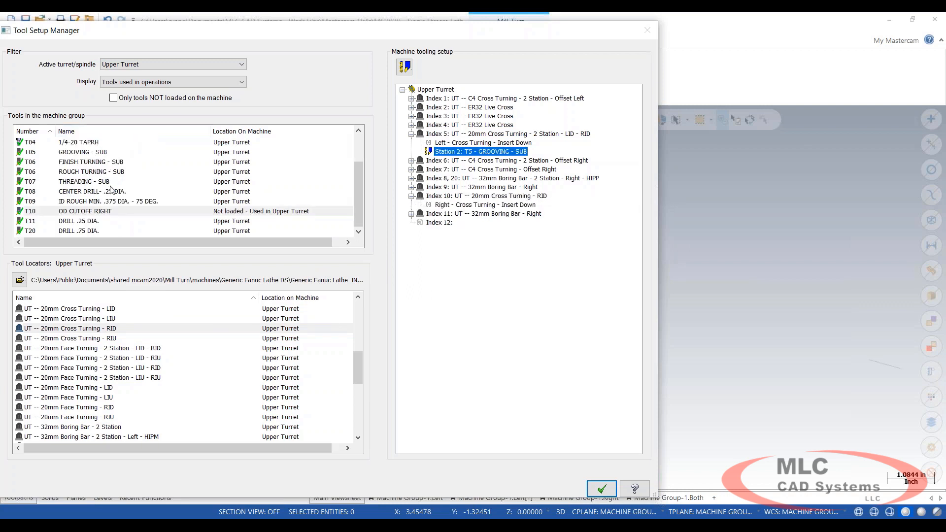
pyautogui.moveTo(75, 211); pyautogui.dragTo(474, 203)
pyautogui.rightClick(471, 197)
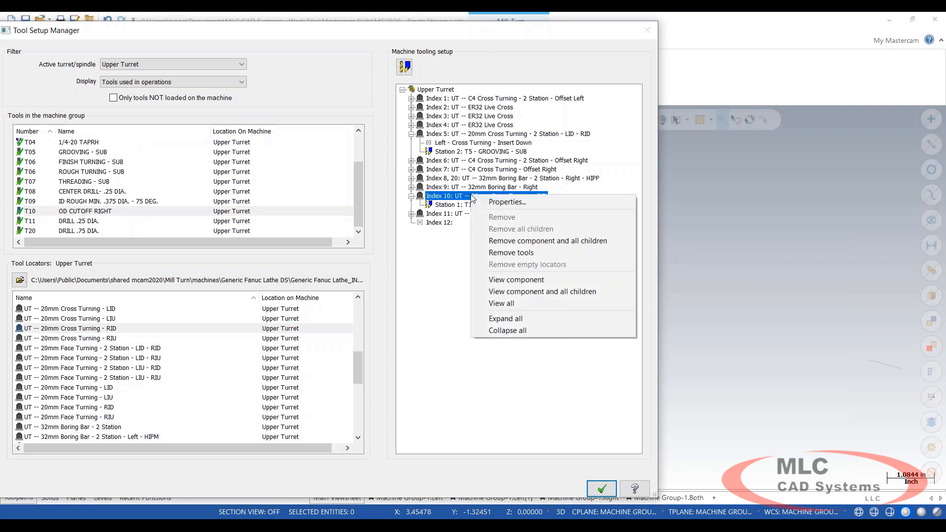
pyautogui.click(522, 290)
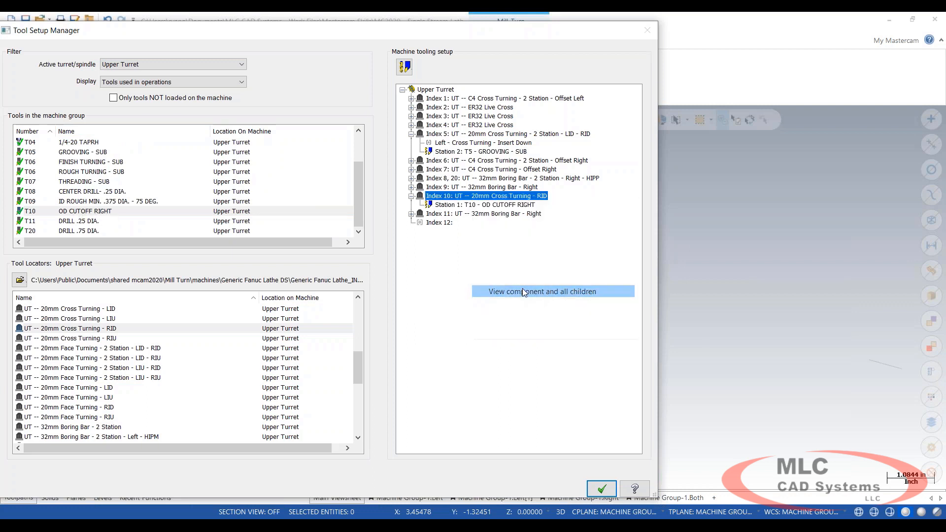
pyautogui.moveTo(702, 299); pyautogui.dragTo(729, 278, button='middle')
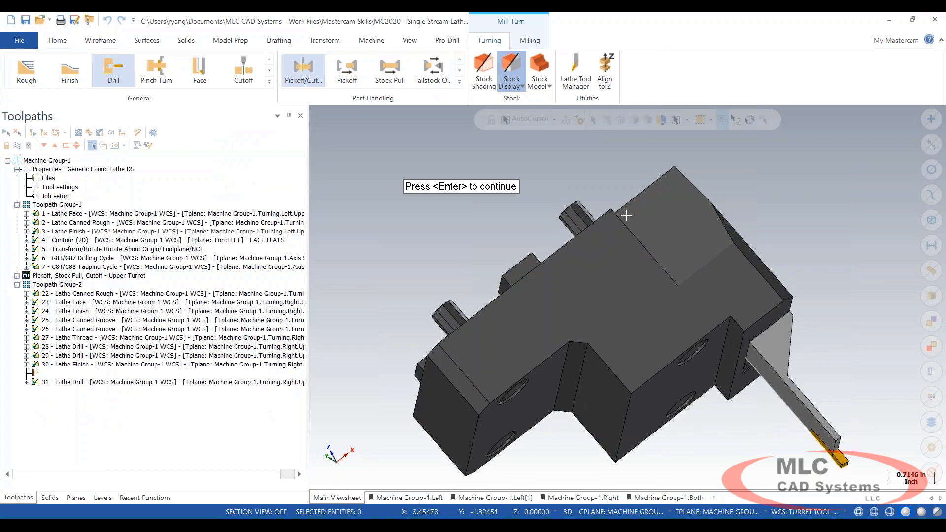
pyautogui.moveTo(625, 216); pyautogui.dragTo(609, 223, button='middle')
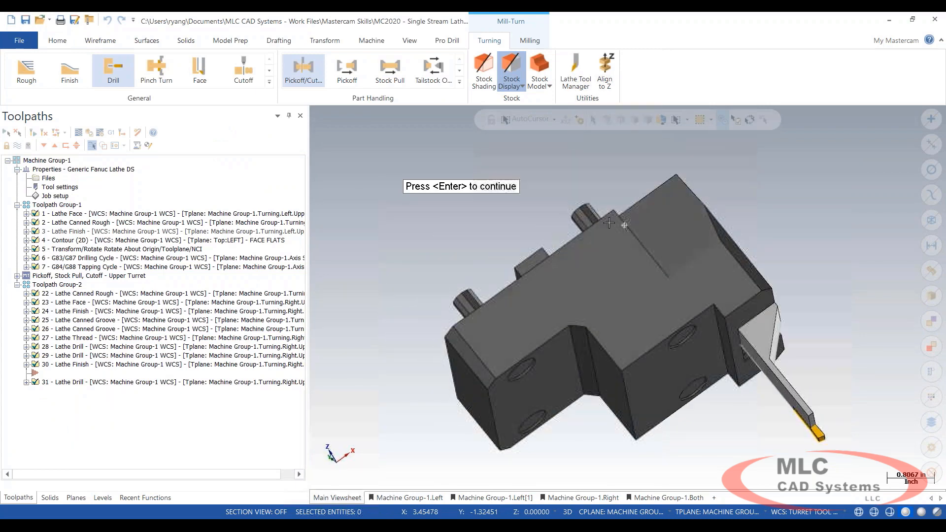
pyautogui.press('Return')
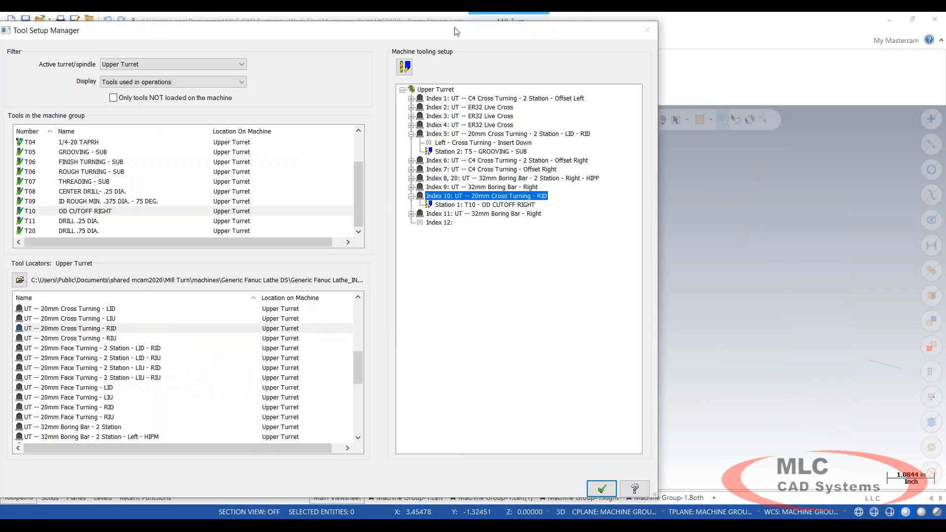
# - Display the complete upper turret facing its numbered side and capture that view as Image 1 for the setup sheet
pyautogui.rightClick(438, 89)
pyautogui.click(521, 184)
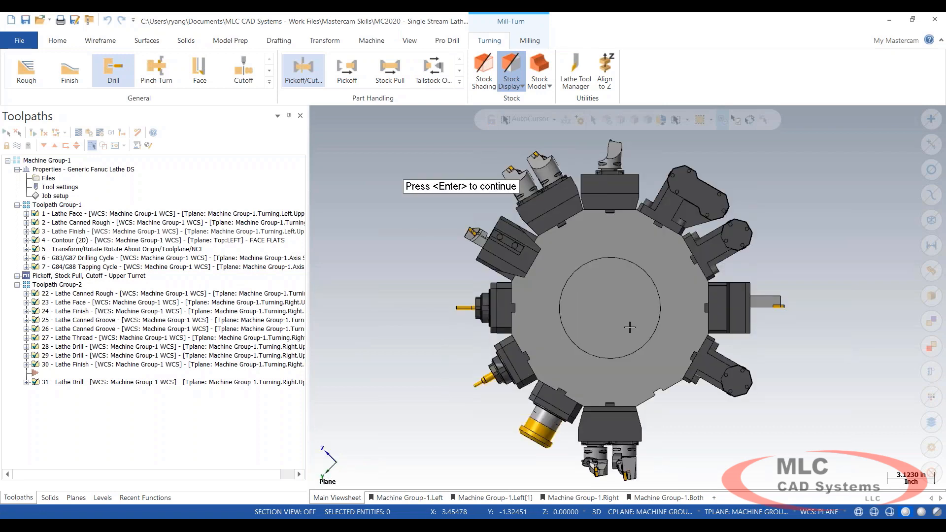
pyautogui.moveTo(581, 296); pyautogui.dragTo(729, 261, button='middle')
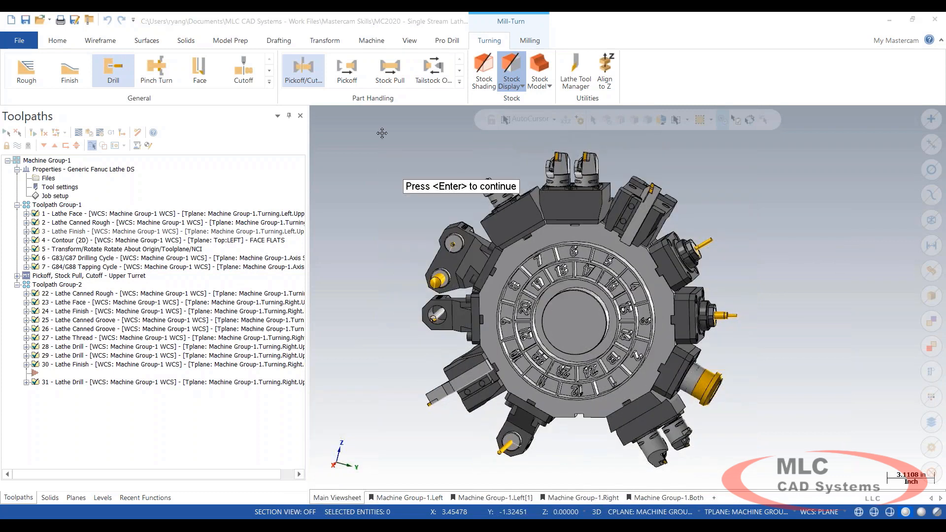
pyautogui.scroll(1, 559, 296)
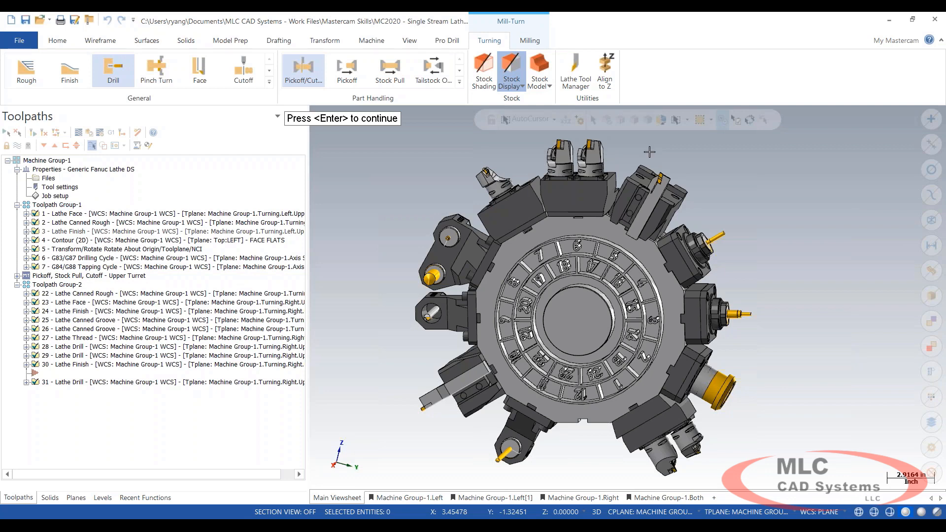
pyautogui.click(407, 41)
pyautogui.click(383, 39)
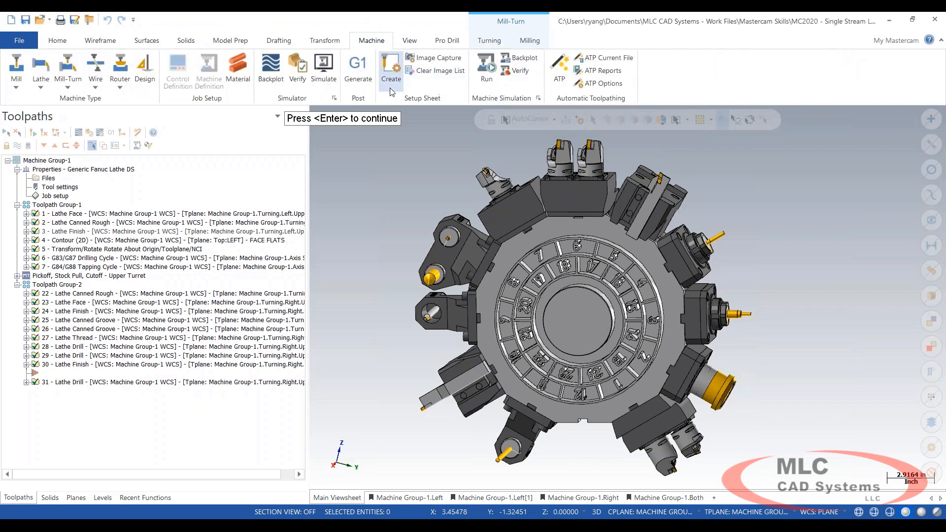
pyautogui.click(440, 58)
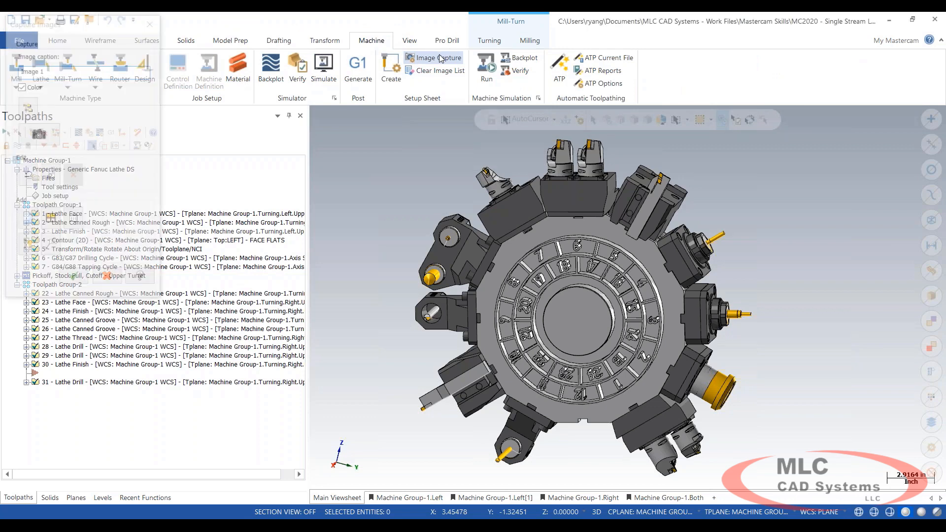
pyautogui.click(45, 137)
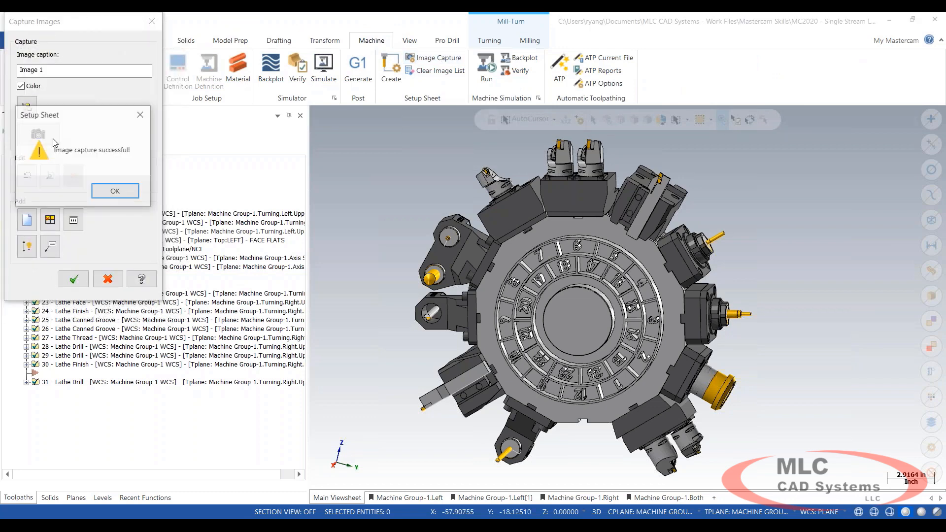
# - Capture a close-up of the boring bar holders at indexes 8 and 9 as Image 2 for the setup sheet
pyautogui.moveTo(565, 323)
pyautogui.mouseDown(button='middle')
pyautogui.moveTo(581, 293)
pyautogui.moveTo(596, 295)
pyautogui.moveTo(569, 311)
pyautogui.mouseUp(button='middle')
pyautogui.scroll(5, 363, 315)
pyautogui.moveTo(392, 317); pyautogui.dragTo(515, 373, button='middle')
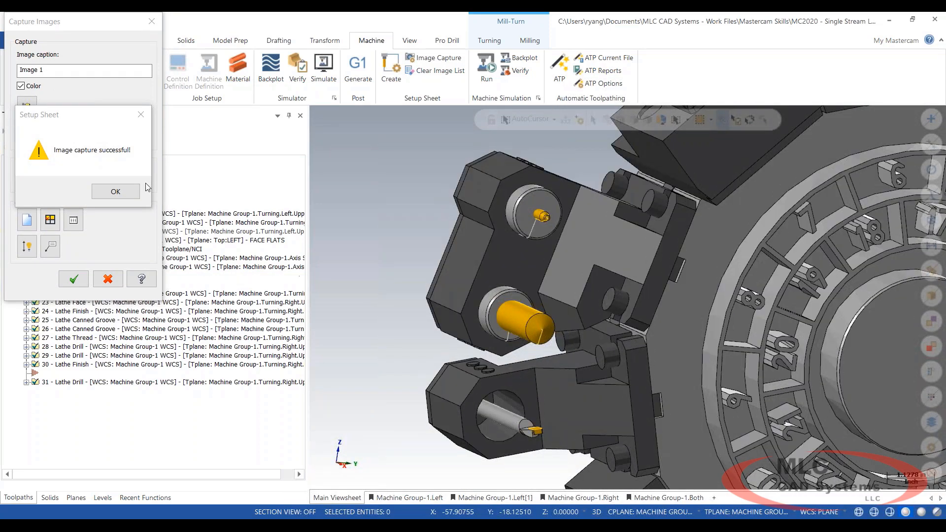
pyautogui.click(117, 192)
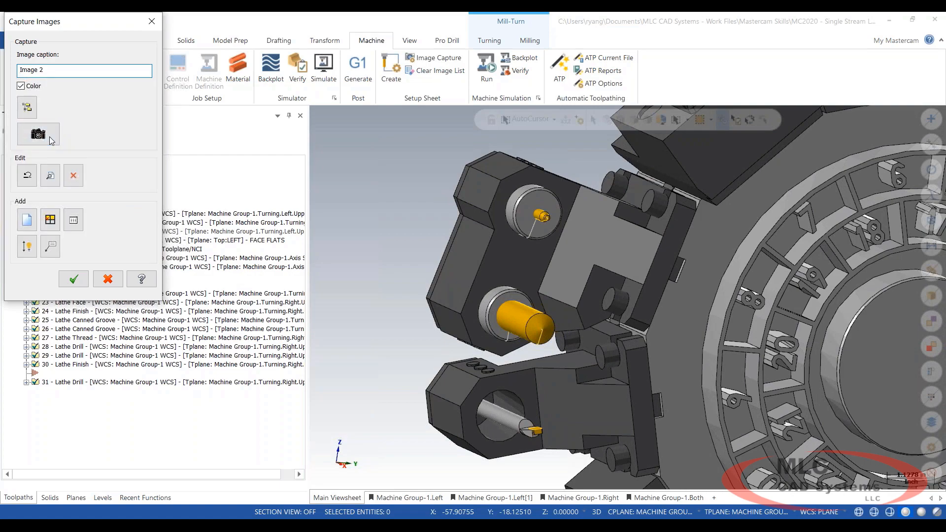
# - Capture a close-up of the turret holders around indexes 11, 1 and 2 as Image 3 and finish the image capture
pyautogui.scroll(-5, 414, 220)
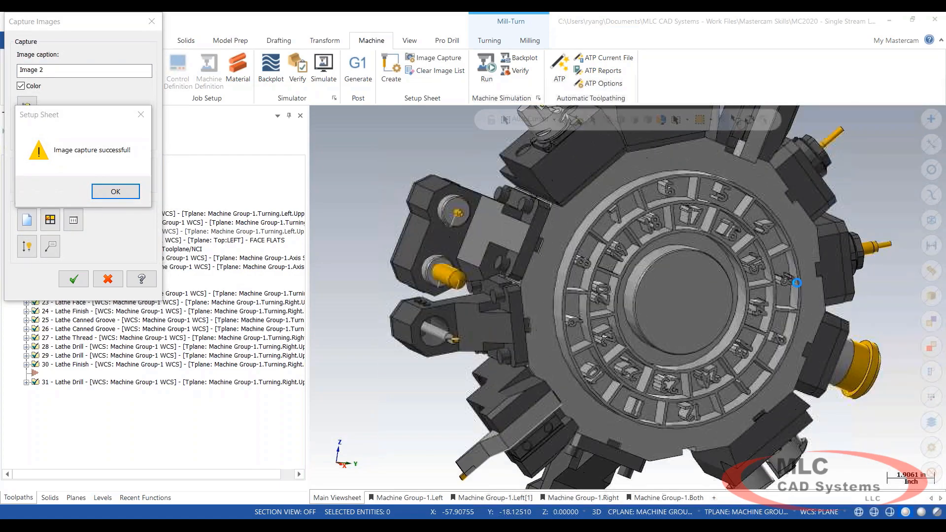
pyautogui.moveTo(791, 285); pyautogui.dragTo(616, 223, button='middle')
pyautogui.scroll(-4, 616, 223)
pyautogui.scroll(6, 769, 419)
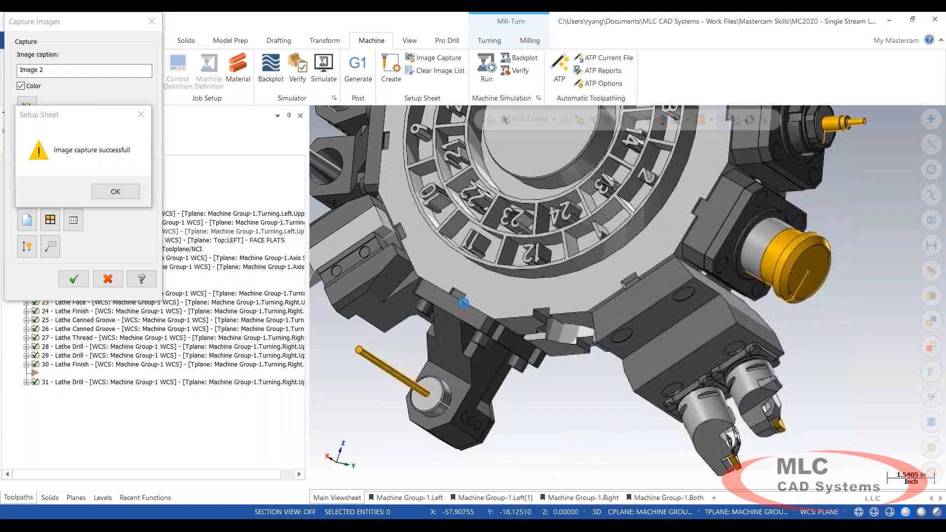
pyautogui.click(114, 191)
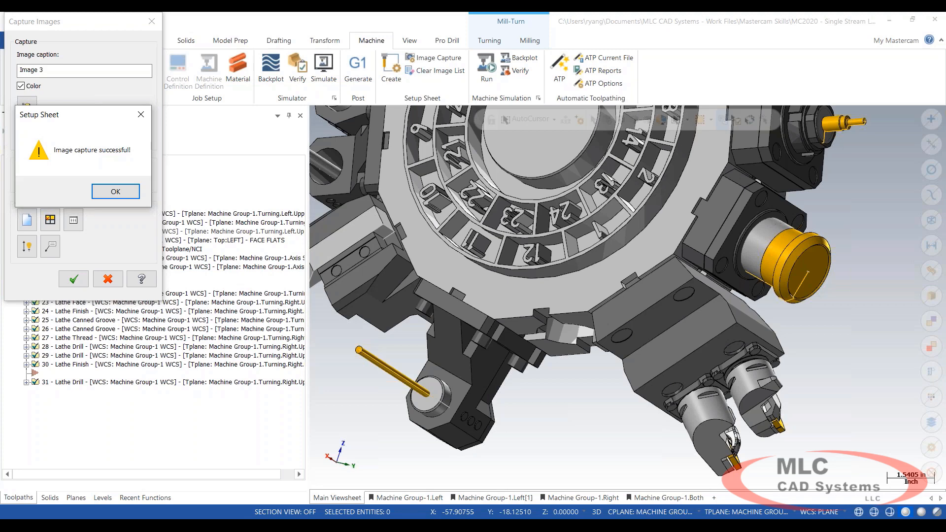
pyautogui.click(115, 192)
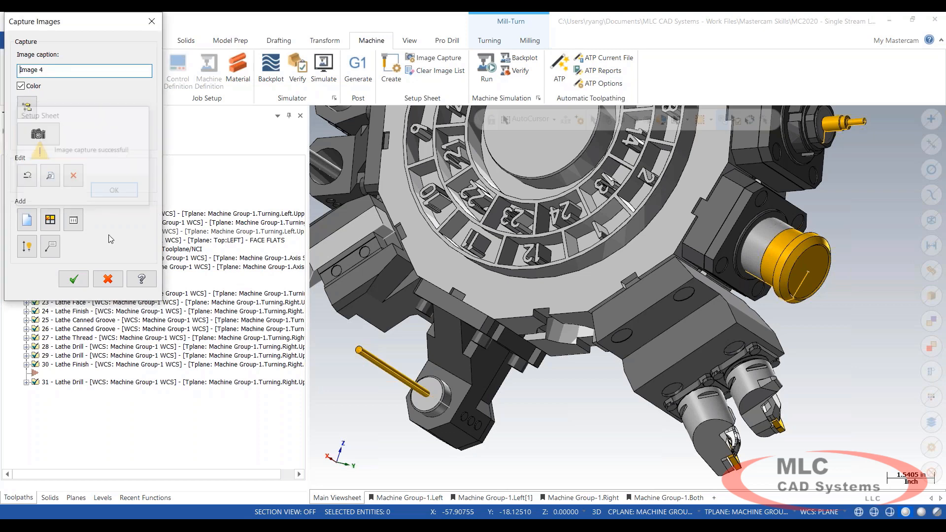
pyautogui.click(79, 283)
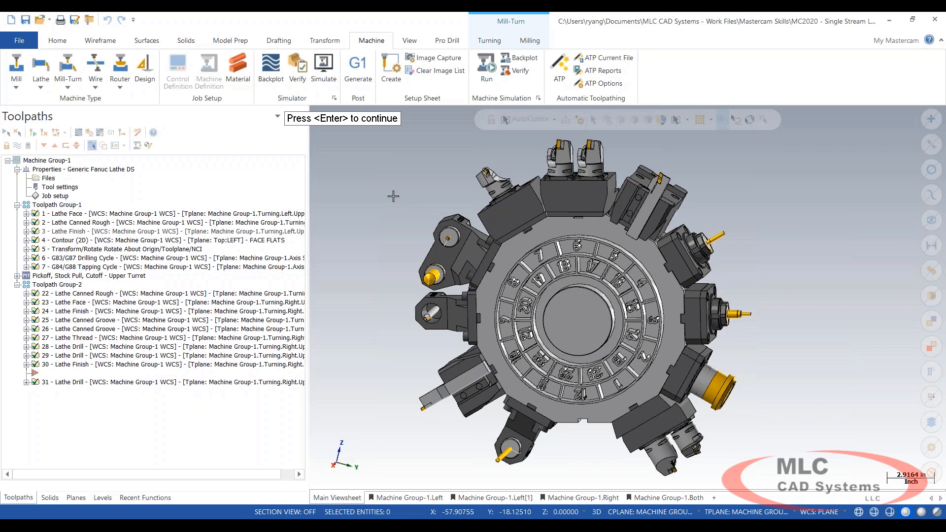
# - Switch to the PowerPoint slide show at the Single-Stream Lathe slide
pyautogui.hotkey('alt', 'Tab')
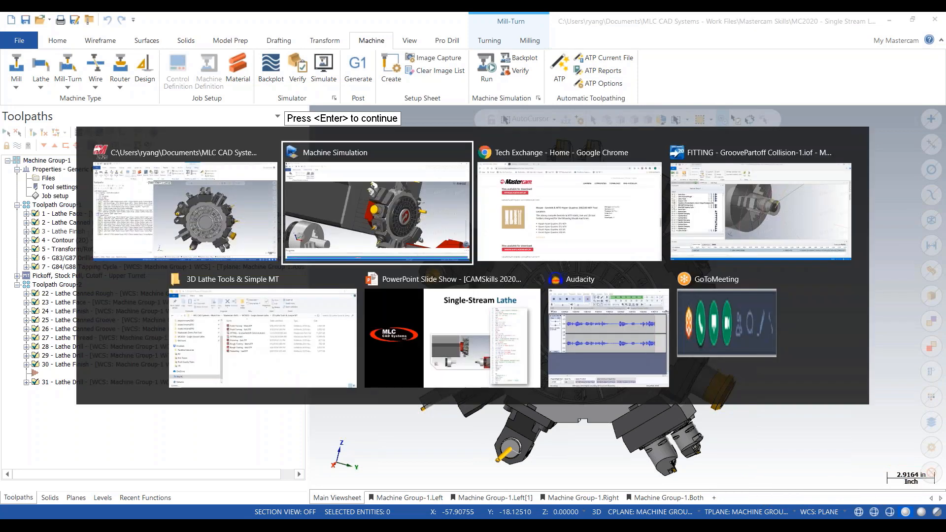
pyautogui.hotkey('alt', 'Tab')
pyautogui.hotkey('alt', 'Tab')
pyautogui.hotkey('alt', 'Tab')
pyautogui.hotkey('alt', 'Tab')
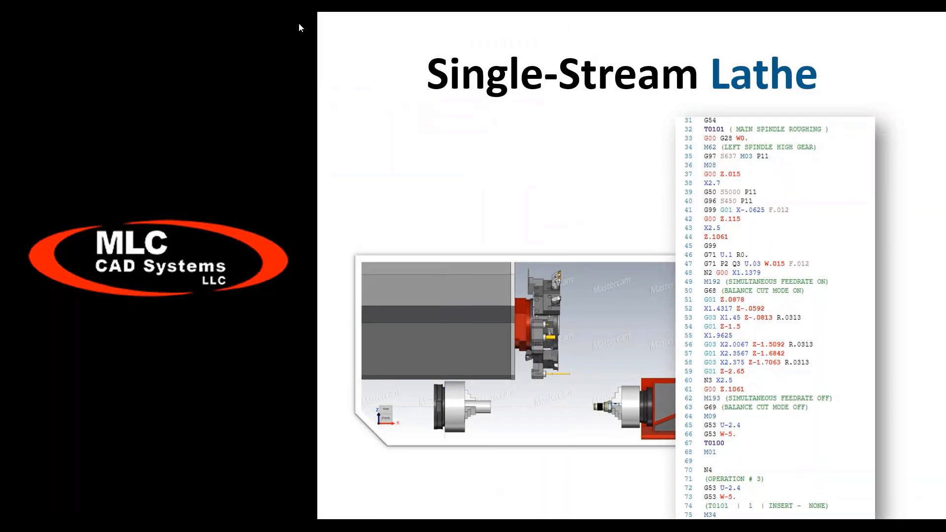